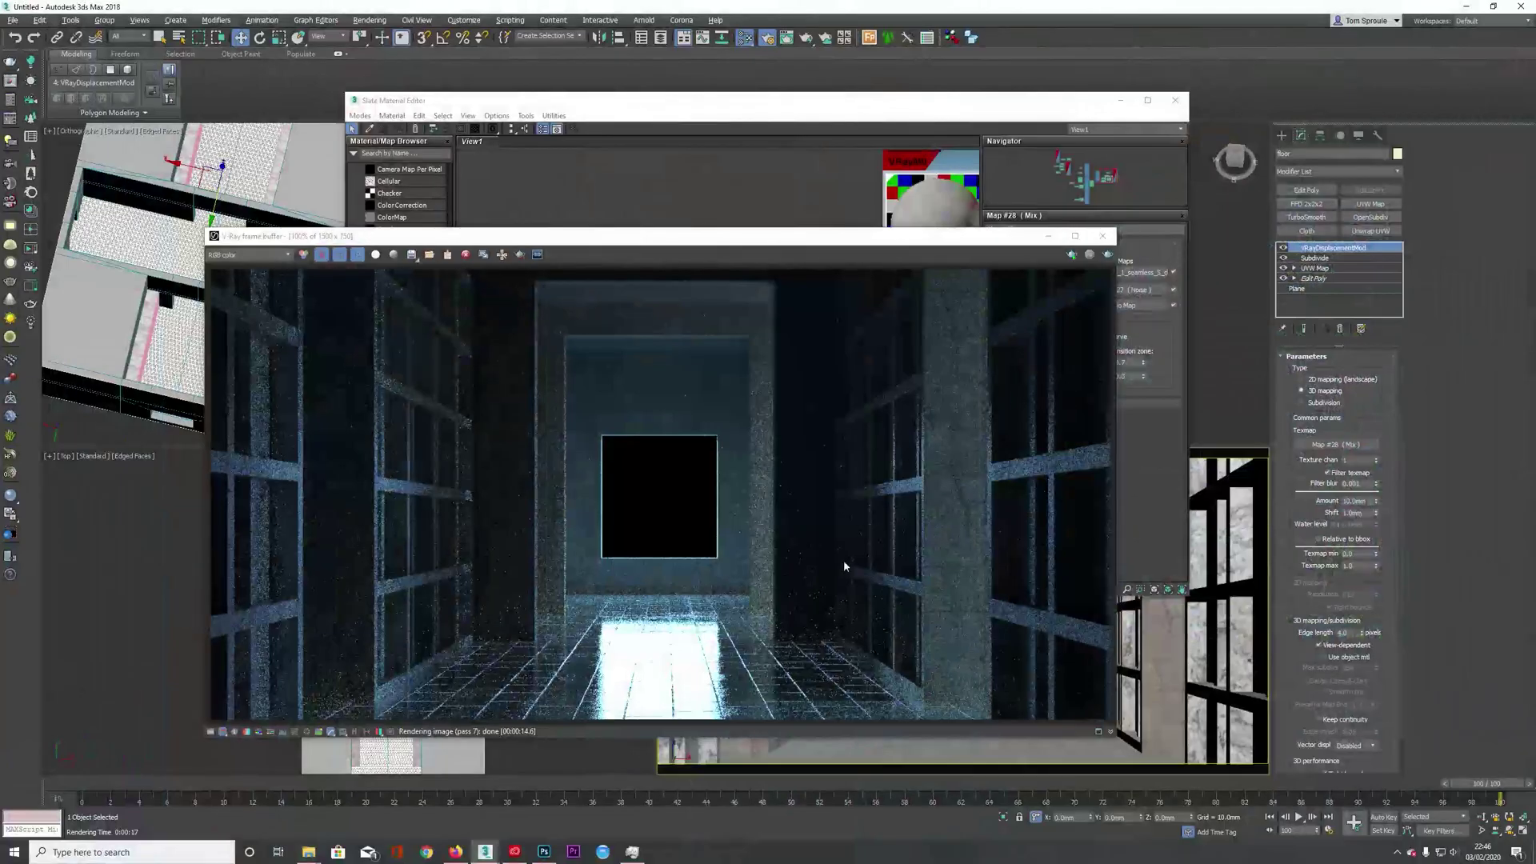
# - Check the mausoleum reference photo in Photoshop, return to 3ds Max and close the material editor, V-Ray frame buffer and Render Setup
pyautogui.hotkey('alt', 'Tab')
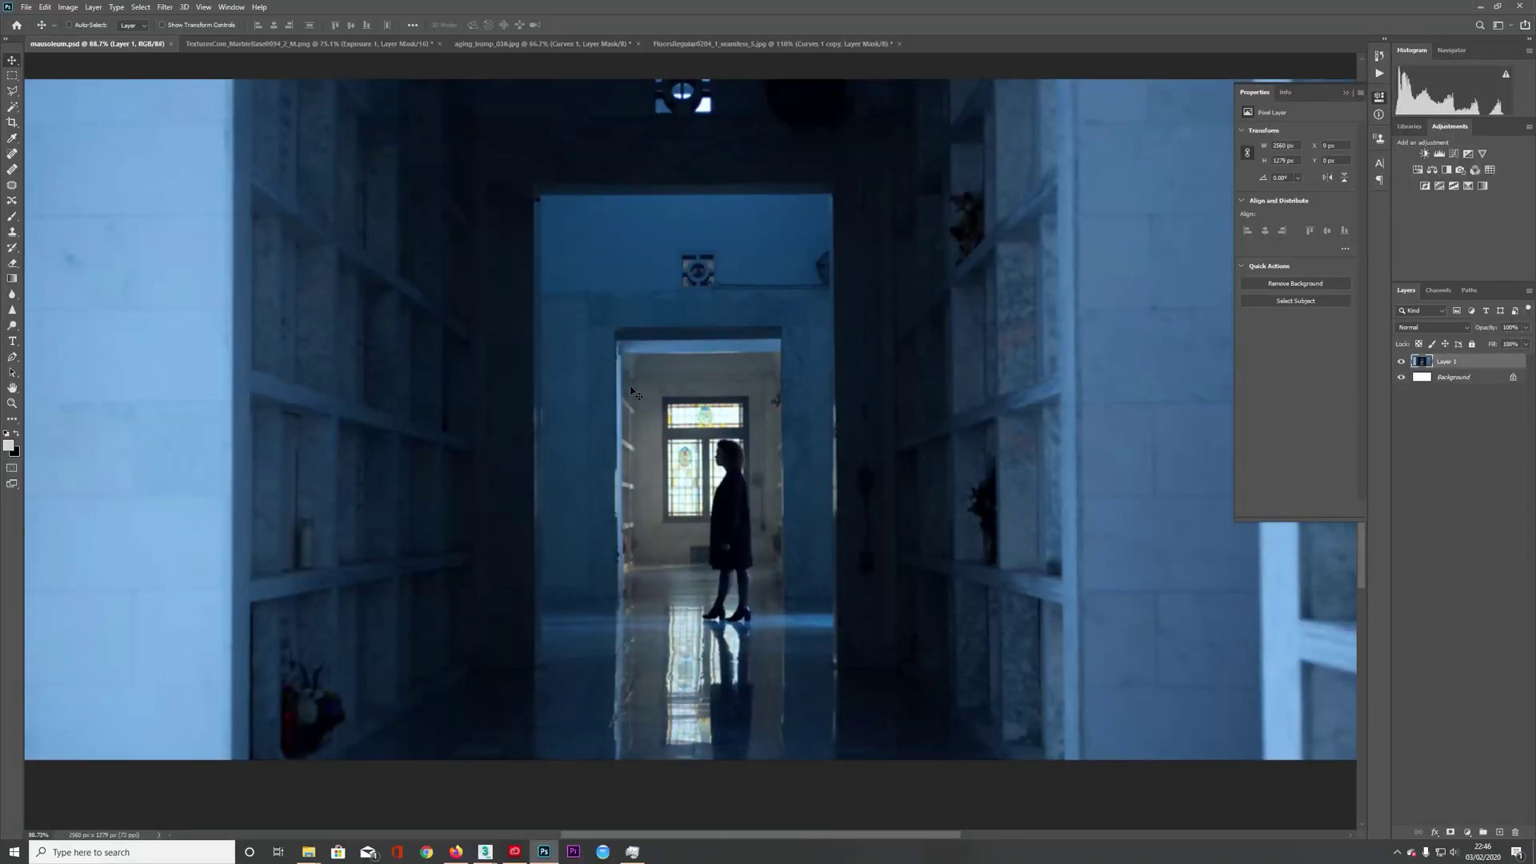
pyautogui.click(1480, 6)
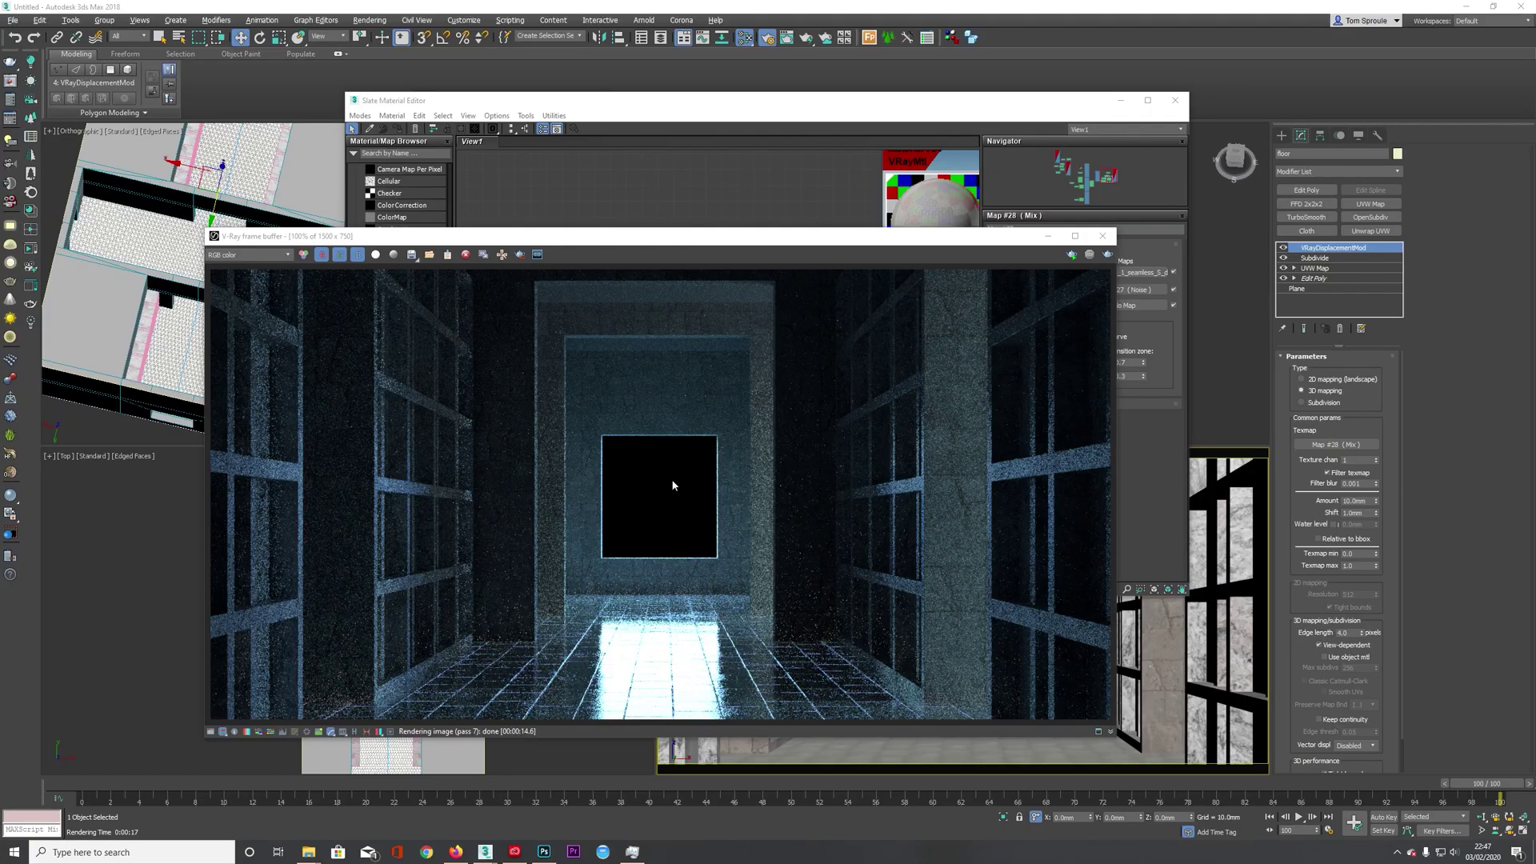
pyautogui.click(1174, 100)
pyautogui.click(1109, 236)
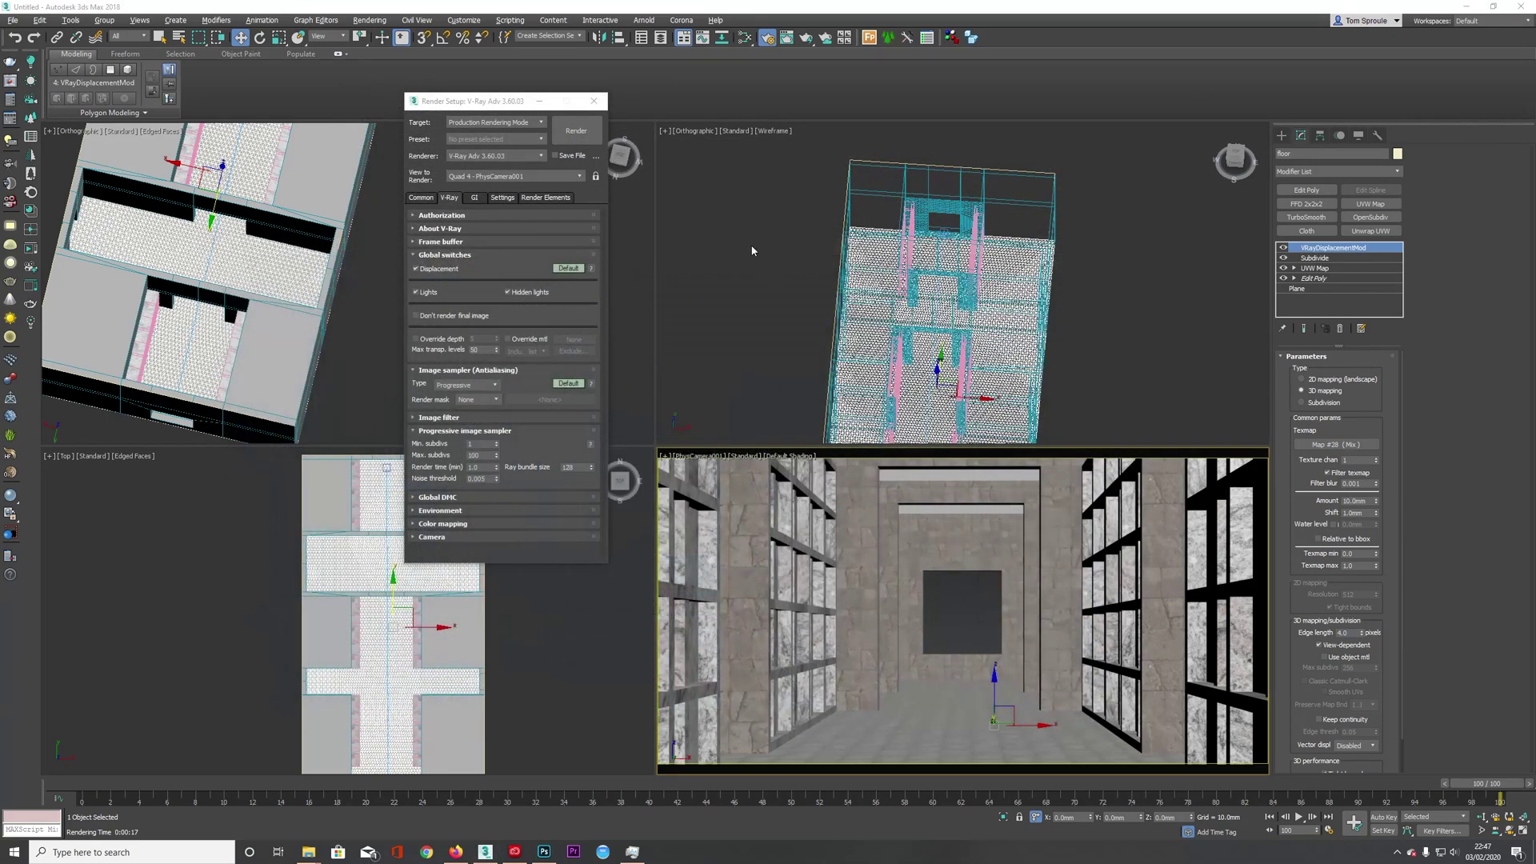
pyautogui.press('F10')
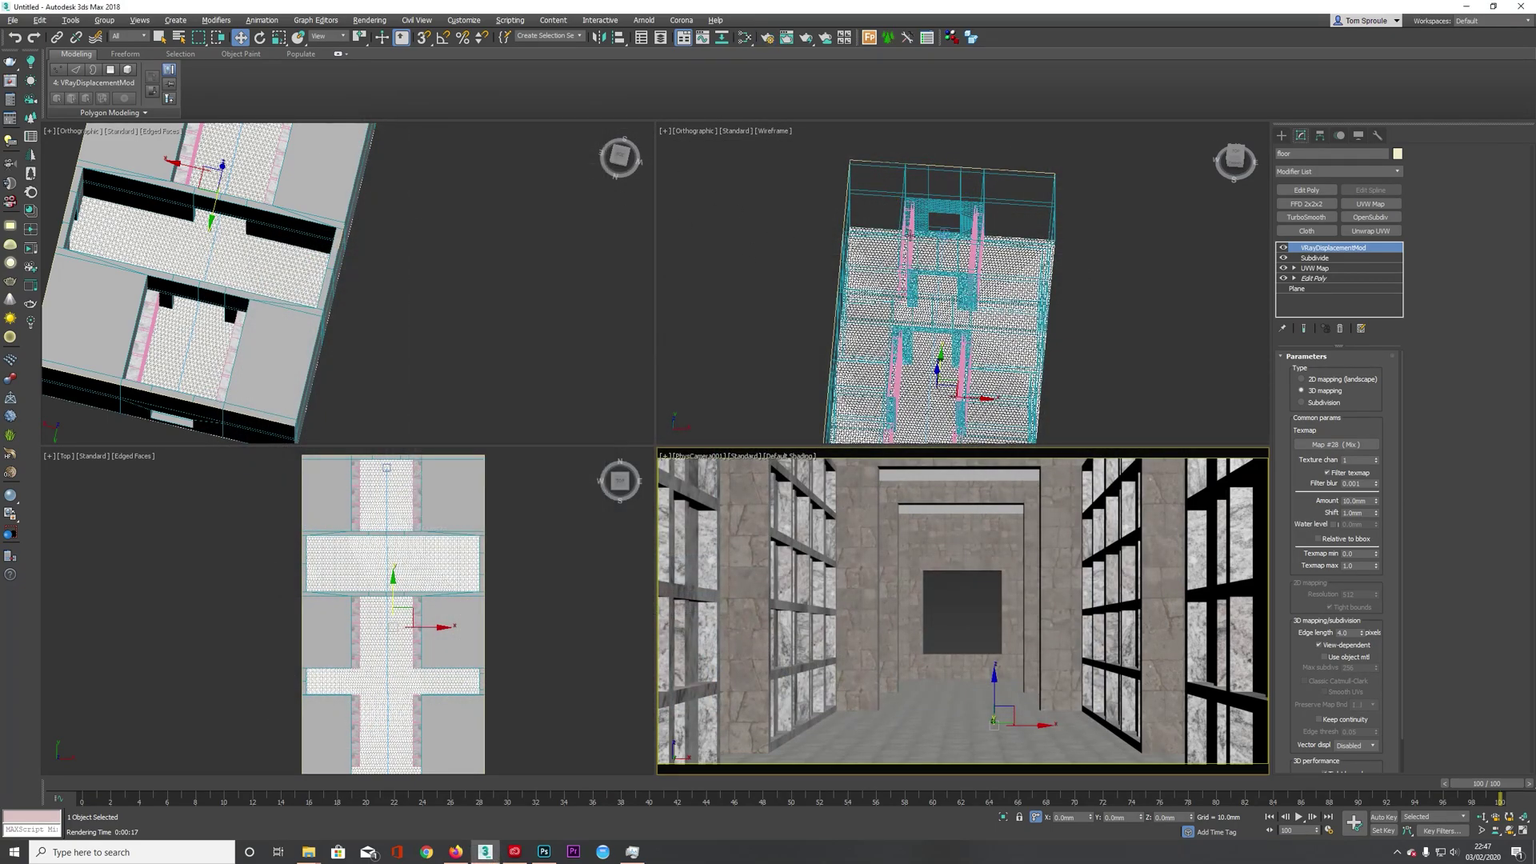
# - Move the far shelving unit on the corridor's left side inward by 400 mm along X
pyautogui.click(905, 236)
pyautogui.click(913, 222)
pyautogui.rightClick(382, 291)
pyautogui.press('t')
pyautogui.press('z')
pyautogui.rightClick(381, 290)
pyautogui.moveTo(383, 290); pyautogui.dragTo(412, 291)
pyautogui.rightClick(412, 292)
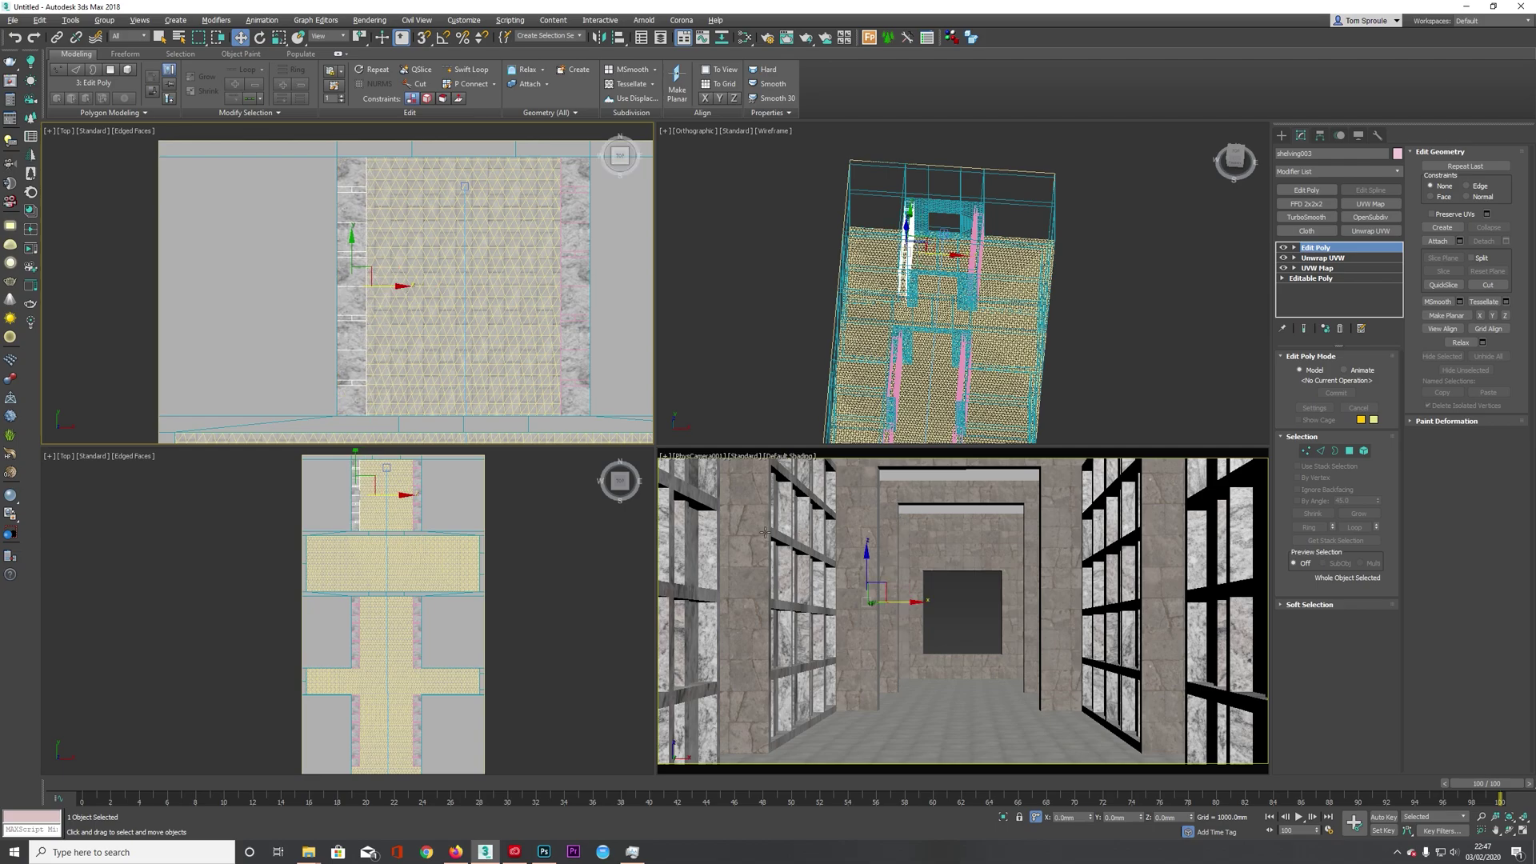
pyautogui.click(1081, 818)
pyautogui.write('400')
pyautogui.press('Return')
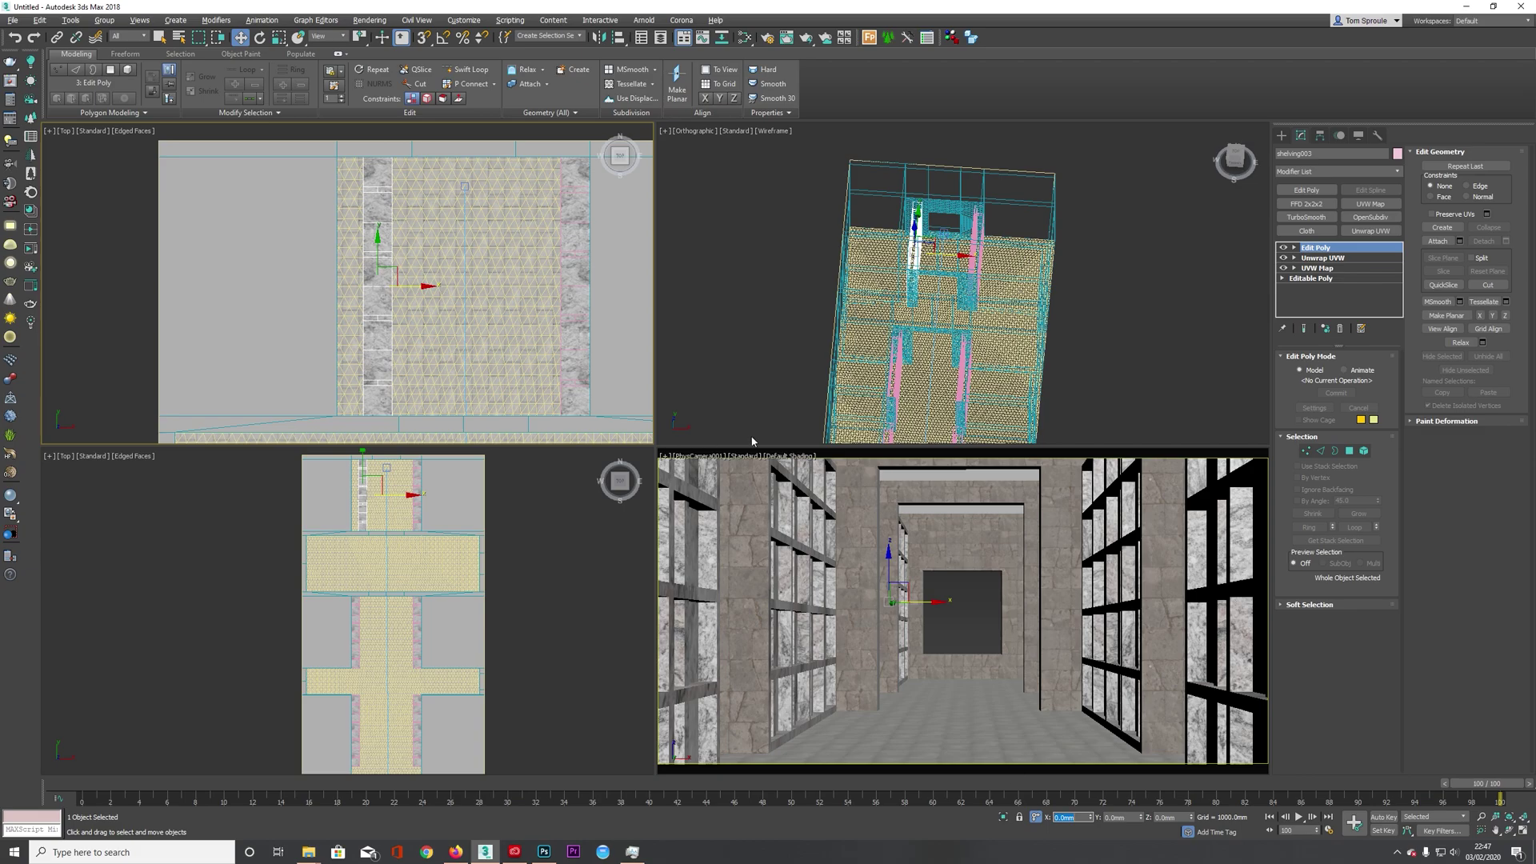
# - Move the matching far shelving unit on the corridor's right side by -400 mm along X
pyautogui.click(584, 358)
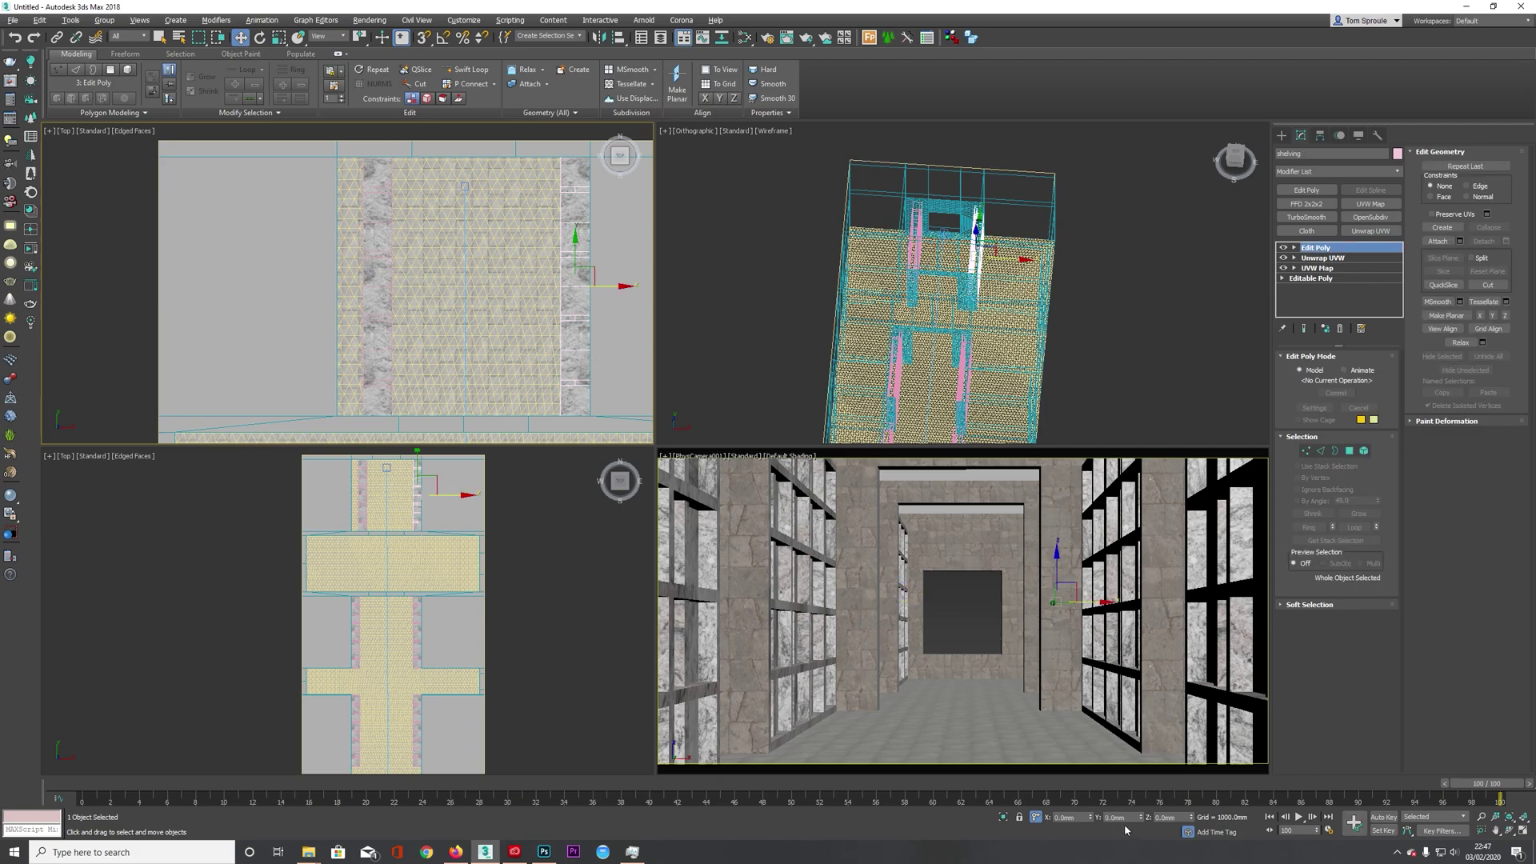
pyautogui.moveTo(1084, 819); pyautogui.dragTo(1002, 820)
pyautogui.write('-400')
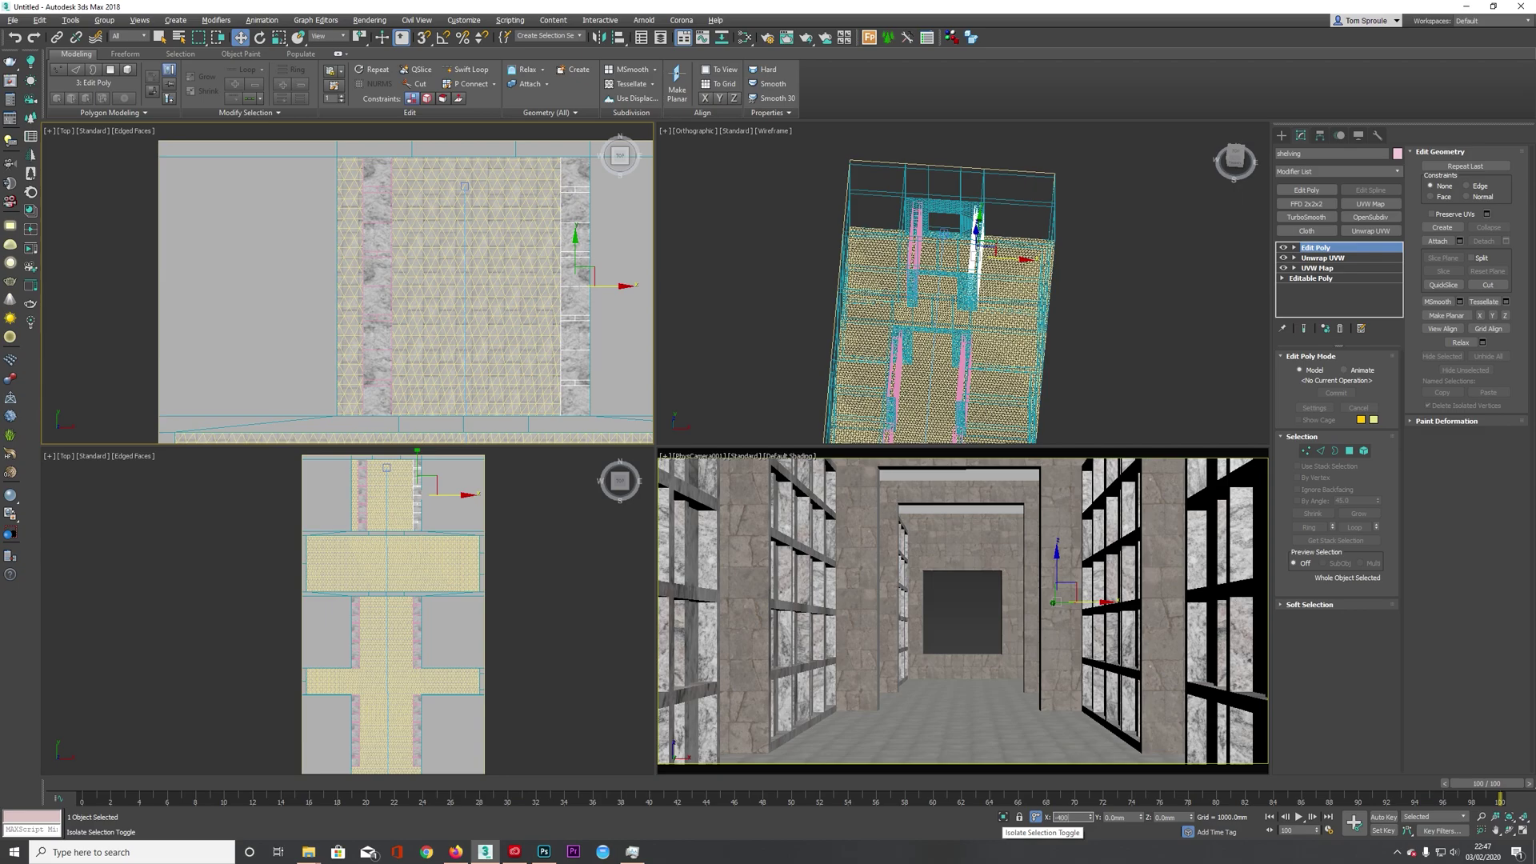
pyautogui.press('Return')
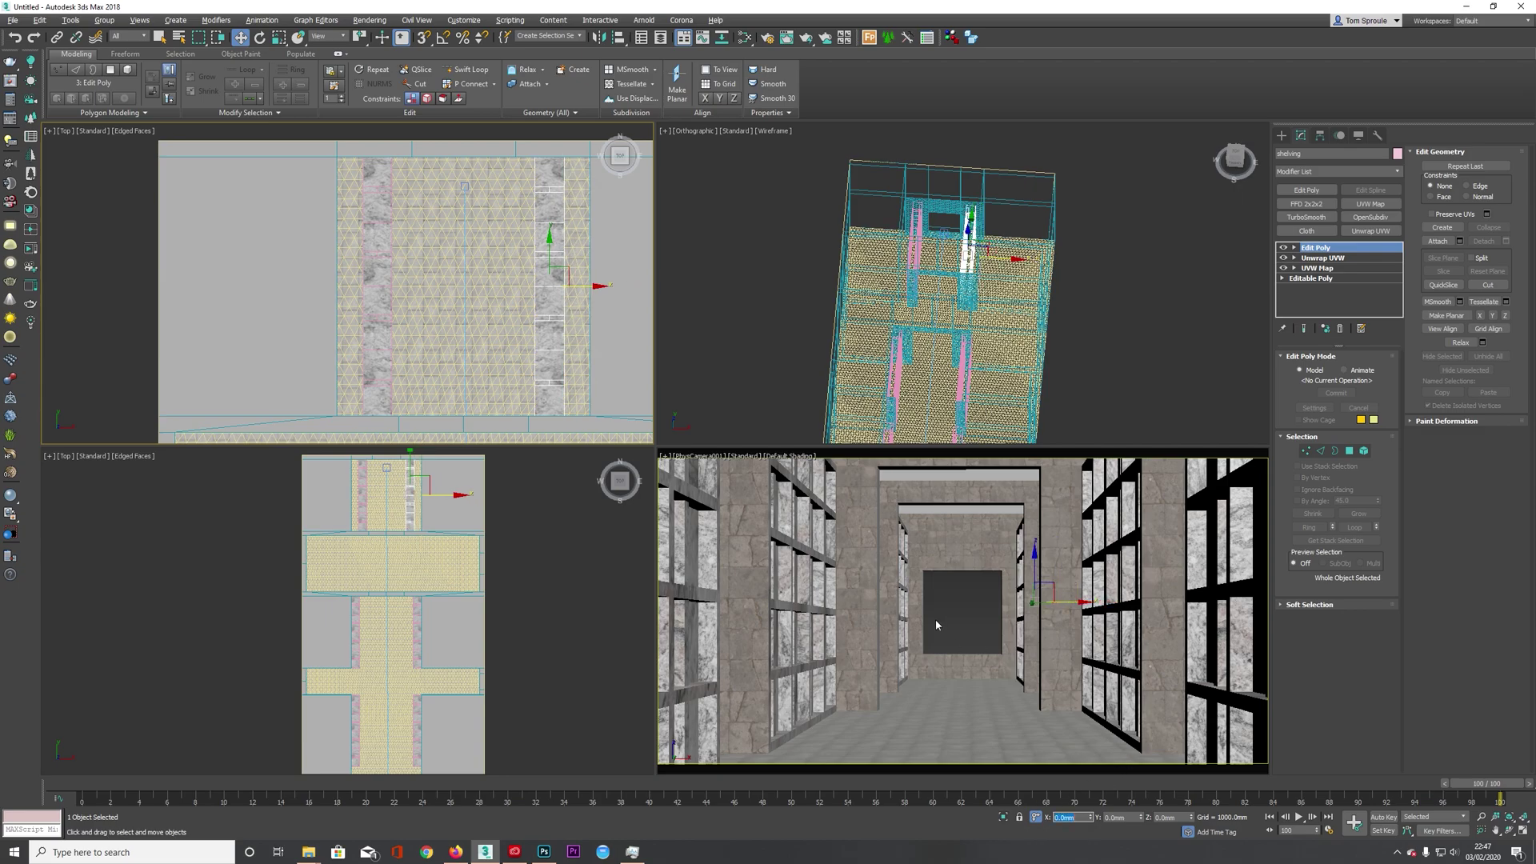
# - Disable the Subdivide and UVW Map modifiers on the stone wall-facing object and go to its base Editable Poly
pyautogui.click(935, 663)
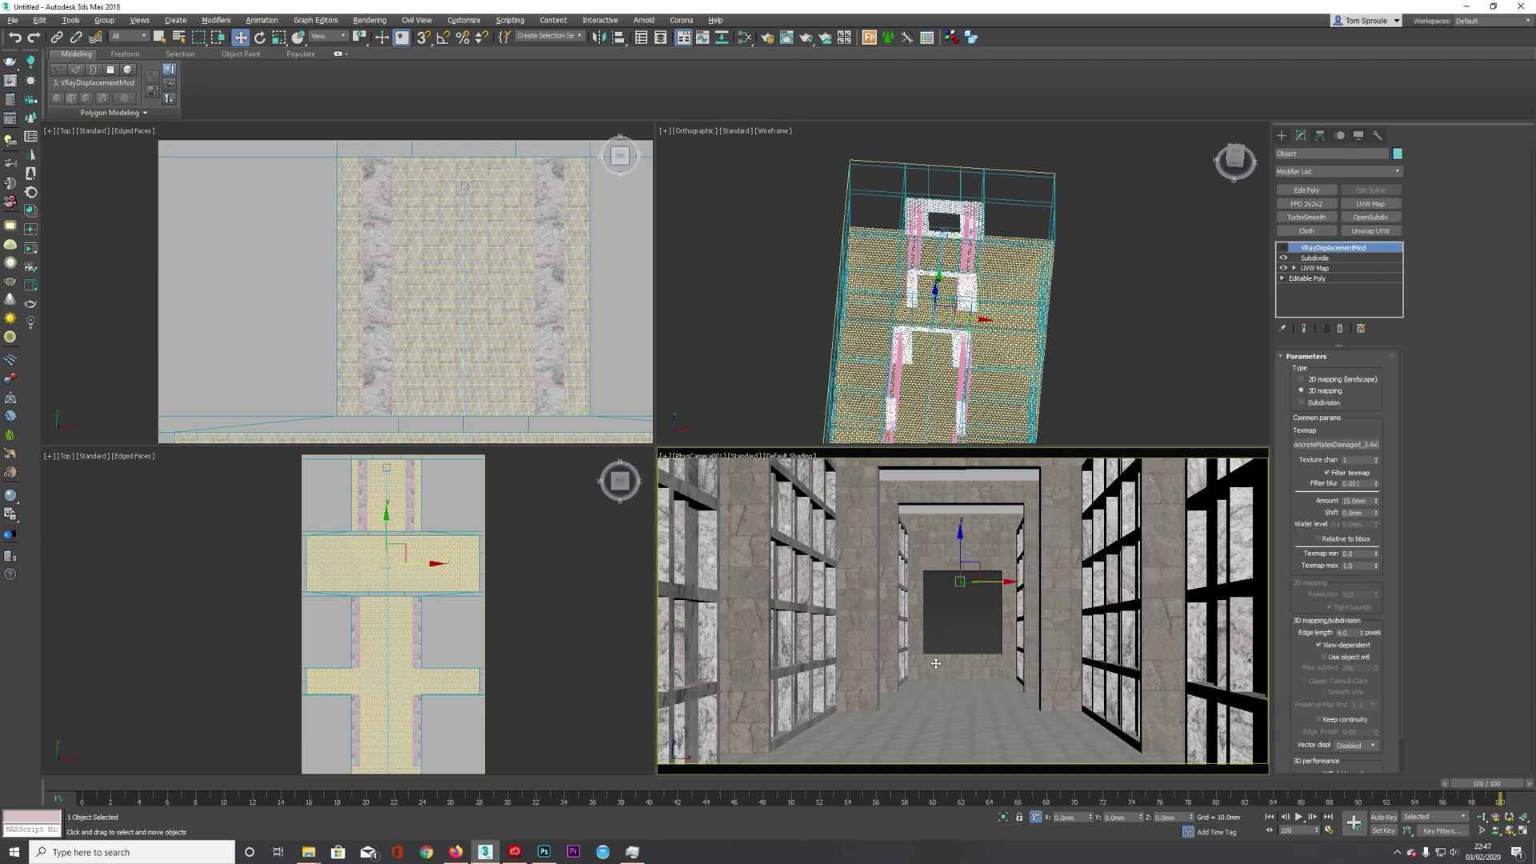
pyautogui.click(1284, 258)
pyautogui.click(1303, 278)
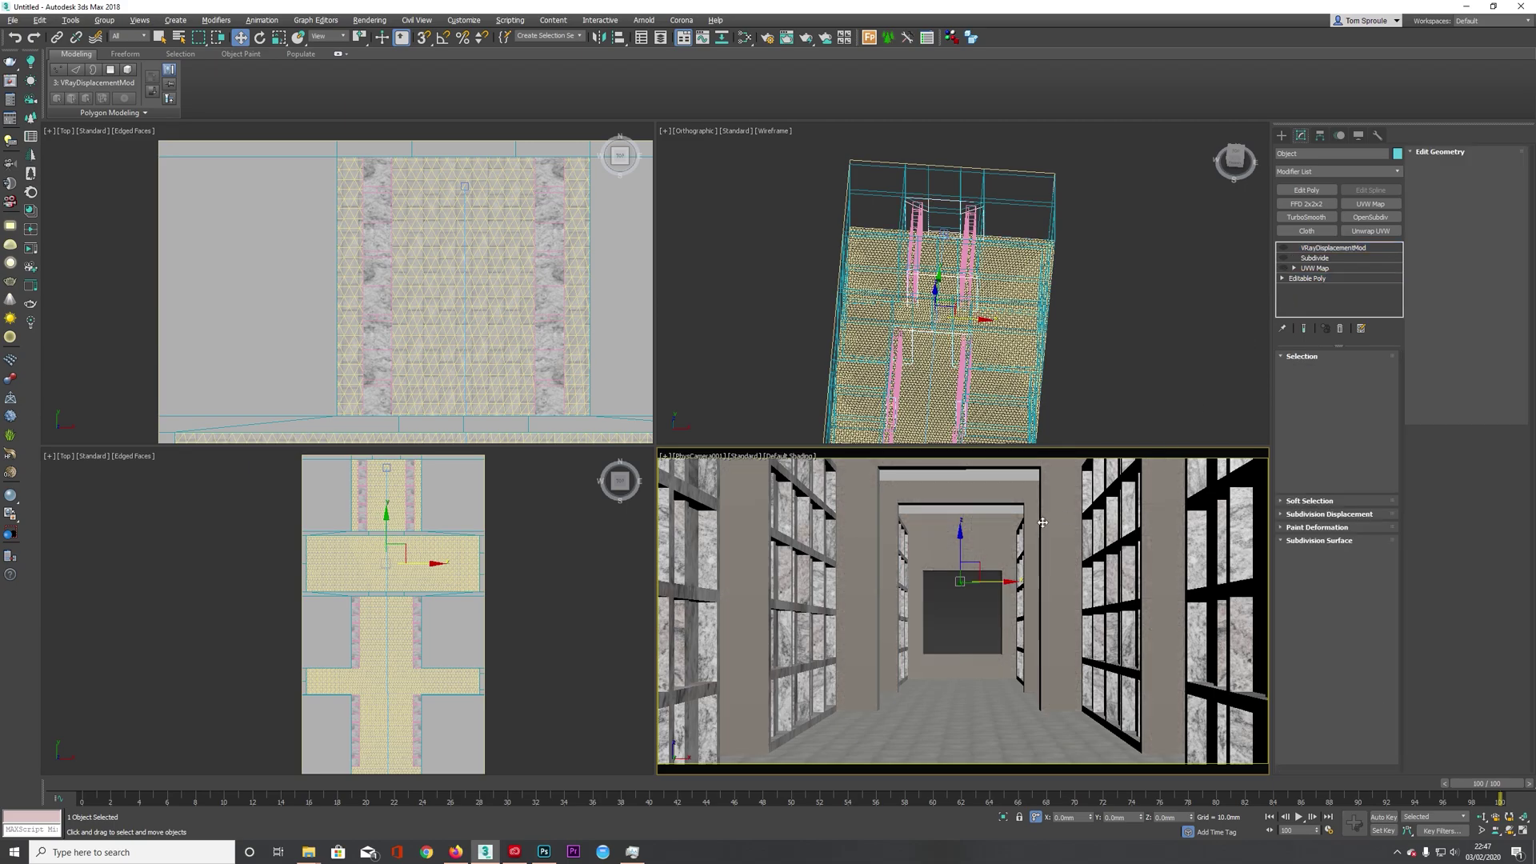
# - Apply a shared Edit Poly to the wall facing and walls, and raise the far window opening's vertices to match the Photoshop reference
pyautogui.keyDown('ctrl'); pyautogui.click(1001, 200); pyautogui.keyUp('ctrl')
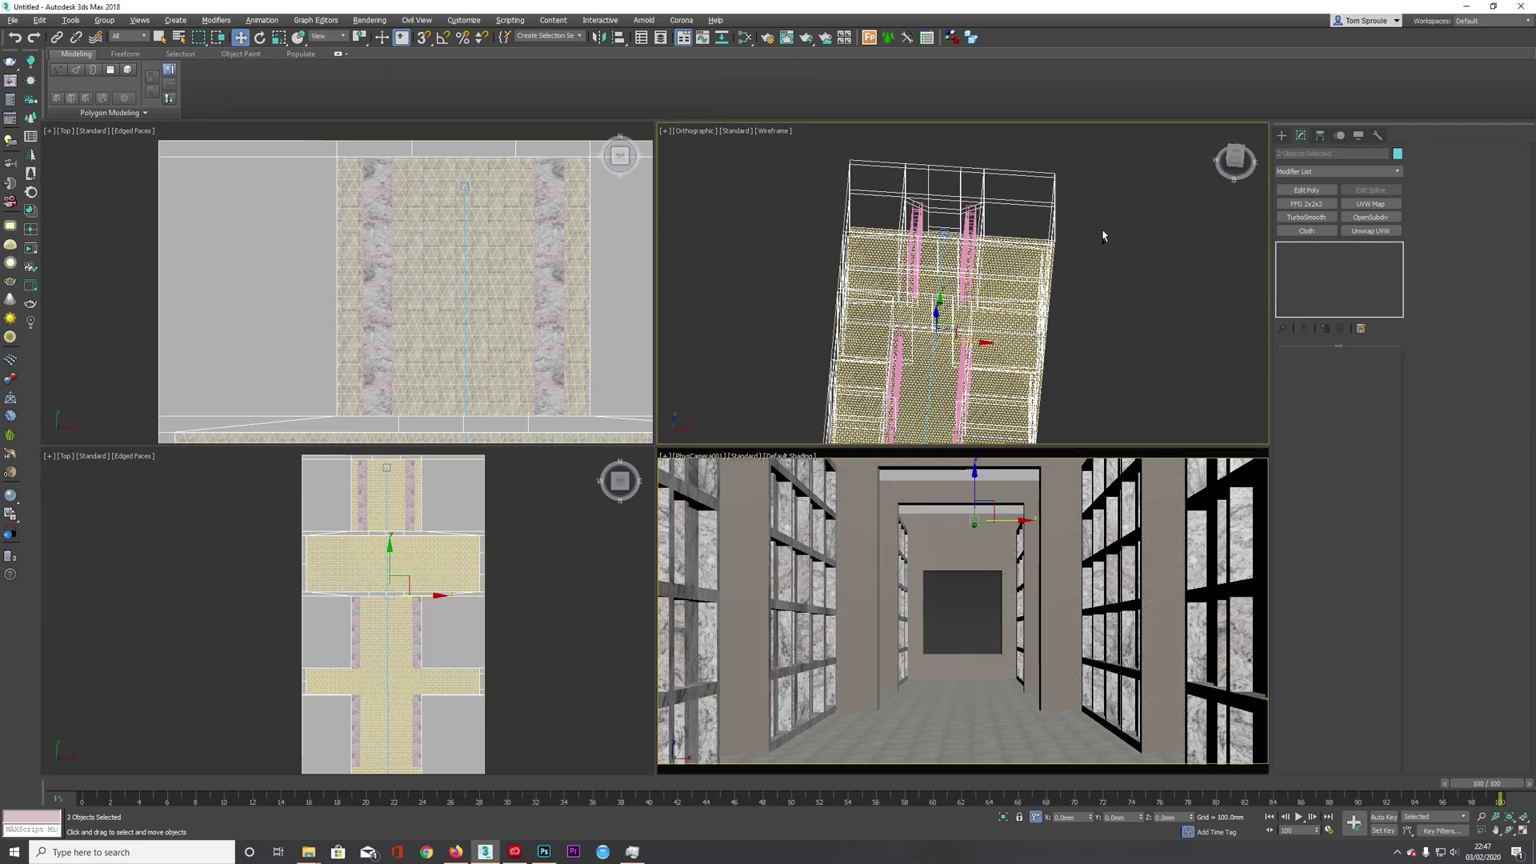
pyautogui.click(1309, 191)
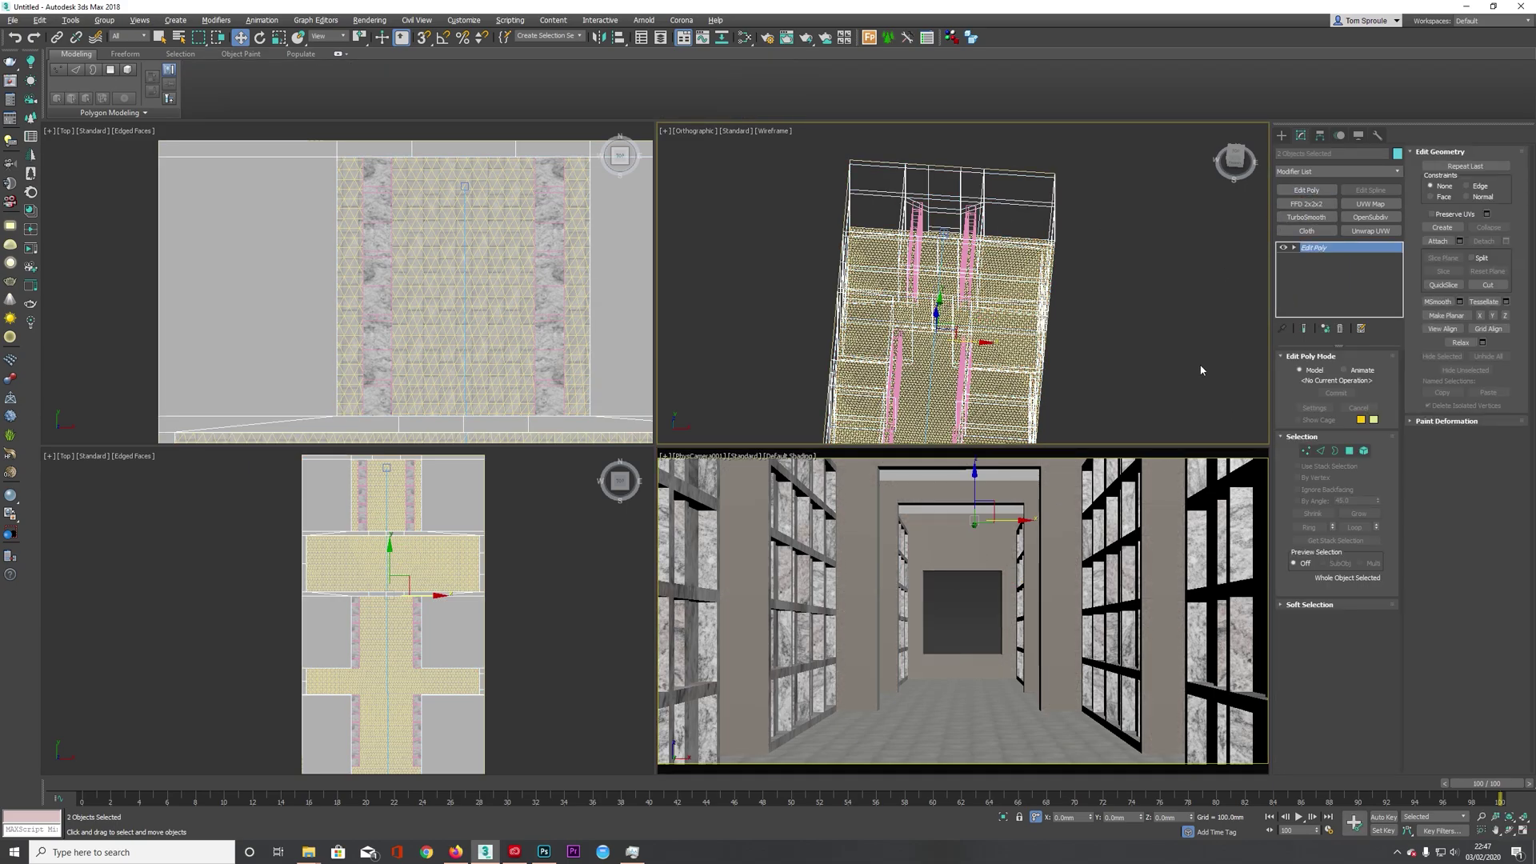
pyautogui.click(1308, 452)
pyautogui.moveTo(914, 543); pyautogui.dragTo(1024, 677)
pyautogui.moveTo(963, 592); pyautogui.dragTo(960, 516)
pyautogui.hotkey('alt', 'Tab')
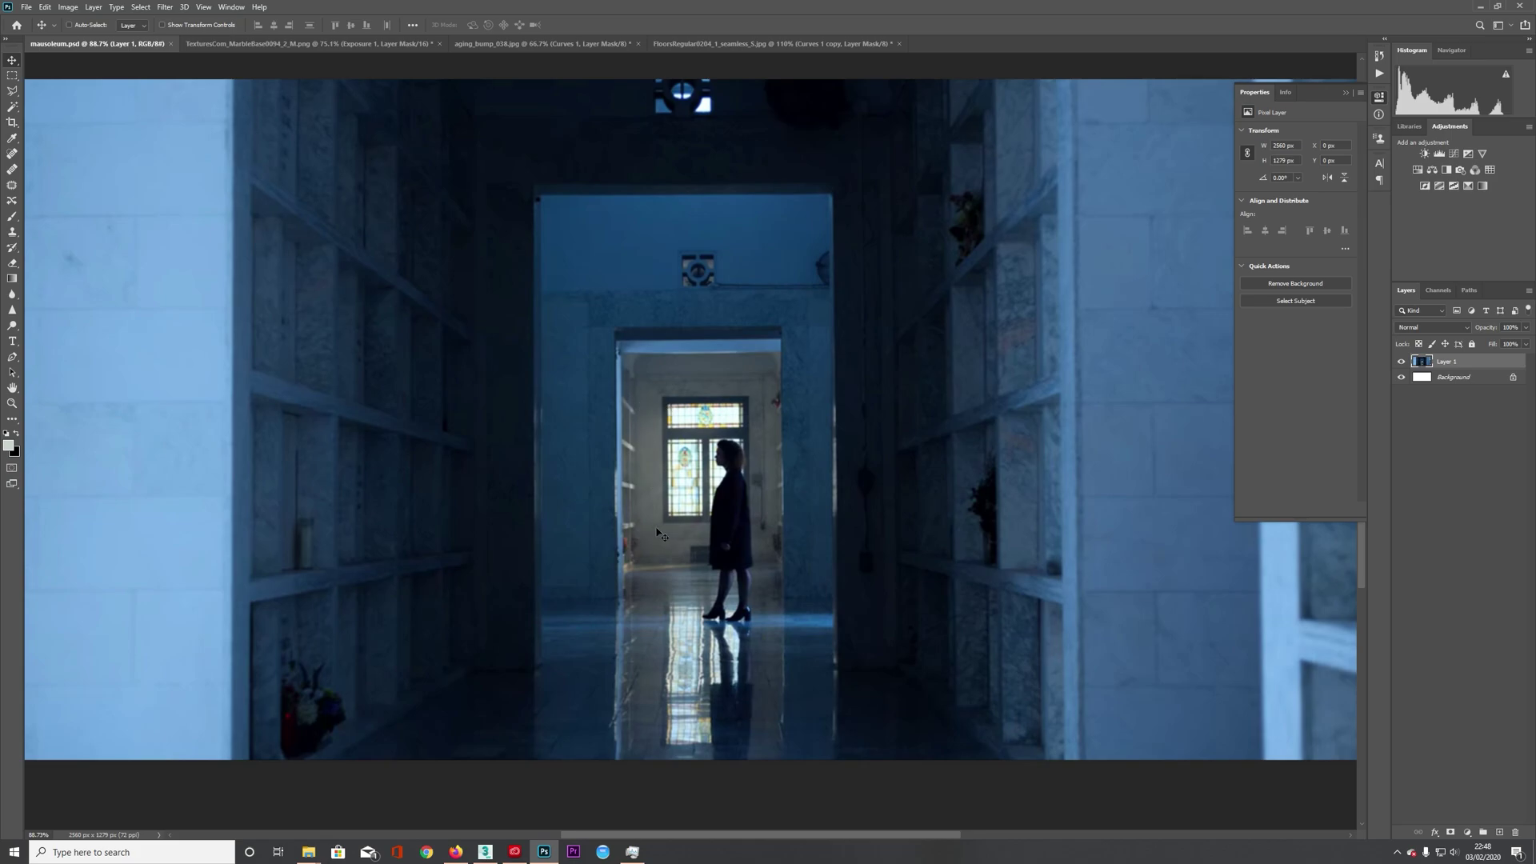
pyautogui.hotkey('alt', 'Tab')
pyautogui.moveTo(960, 521); pyautogui.dragTo(960, 525)
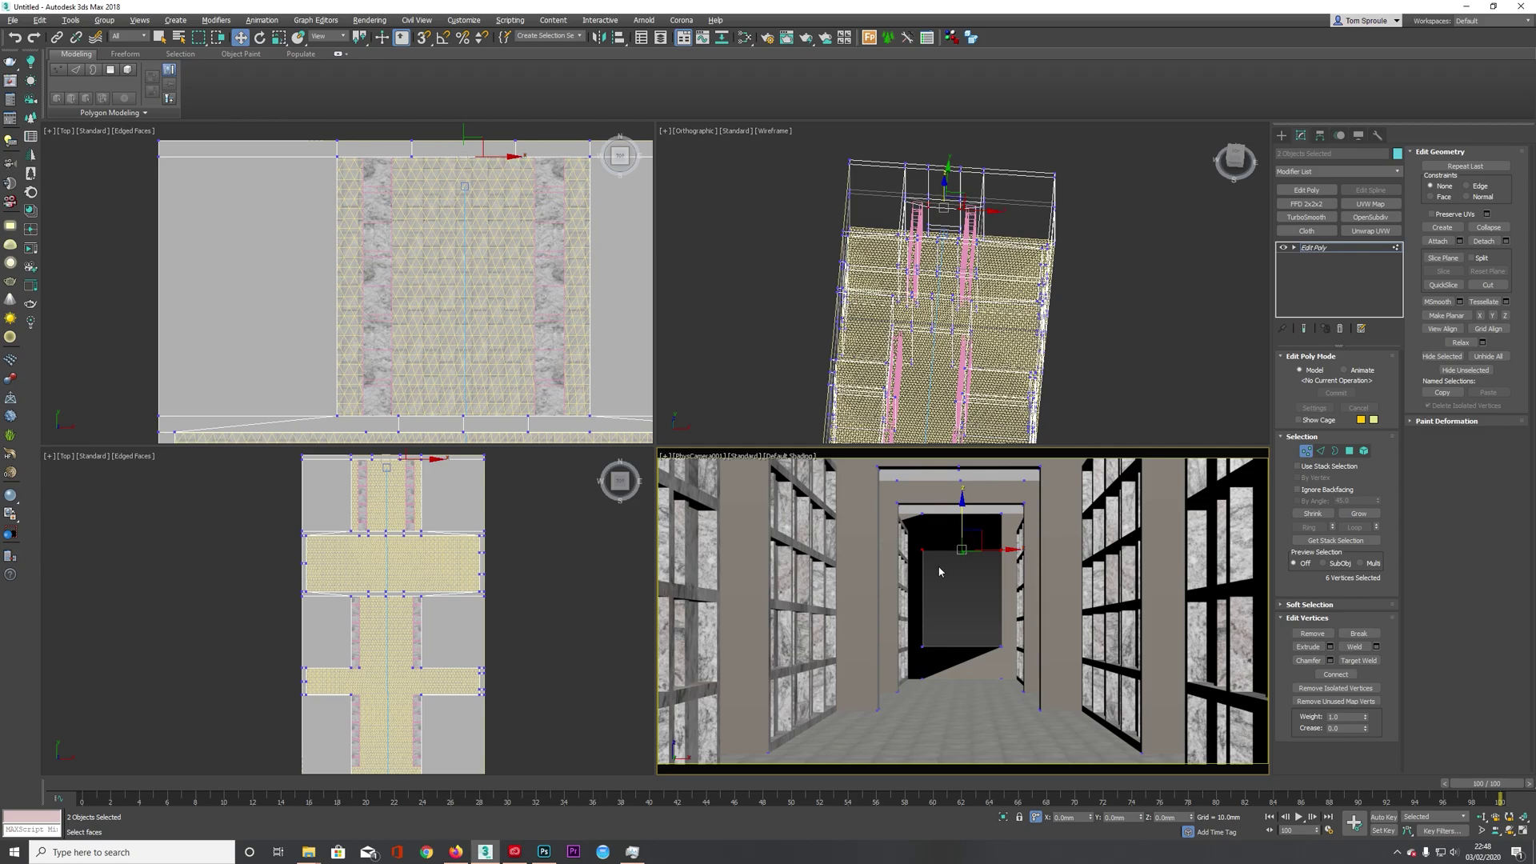
# - Isolate the walls object, retriangulate all its polygons to repair the broken faces, and end the isolation
pyautogui.scroll(5, 942, 215)
pyautogui.moveTo(922, 233)
pyautogui.keyDown('alt'); pyautogui.mouseDown(button='middle')
pyautogui.moveTo(1008, 212)
pyautogui.moveTo(944, 224)
pyautogui.mouseUp(button='middle'); pyautogui.keyUp('alt')
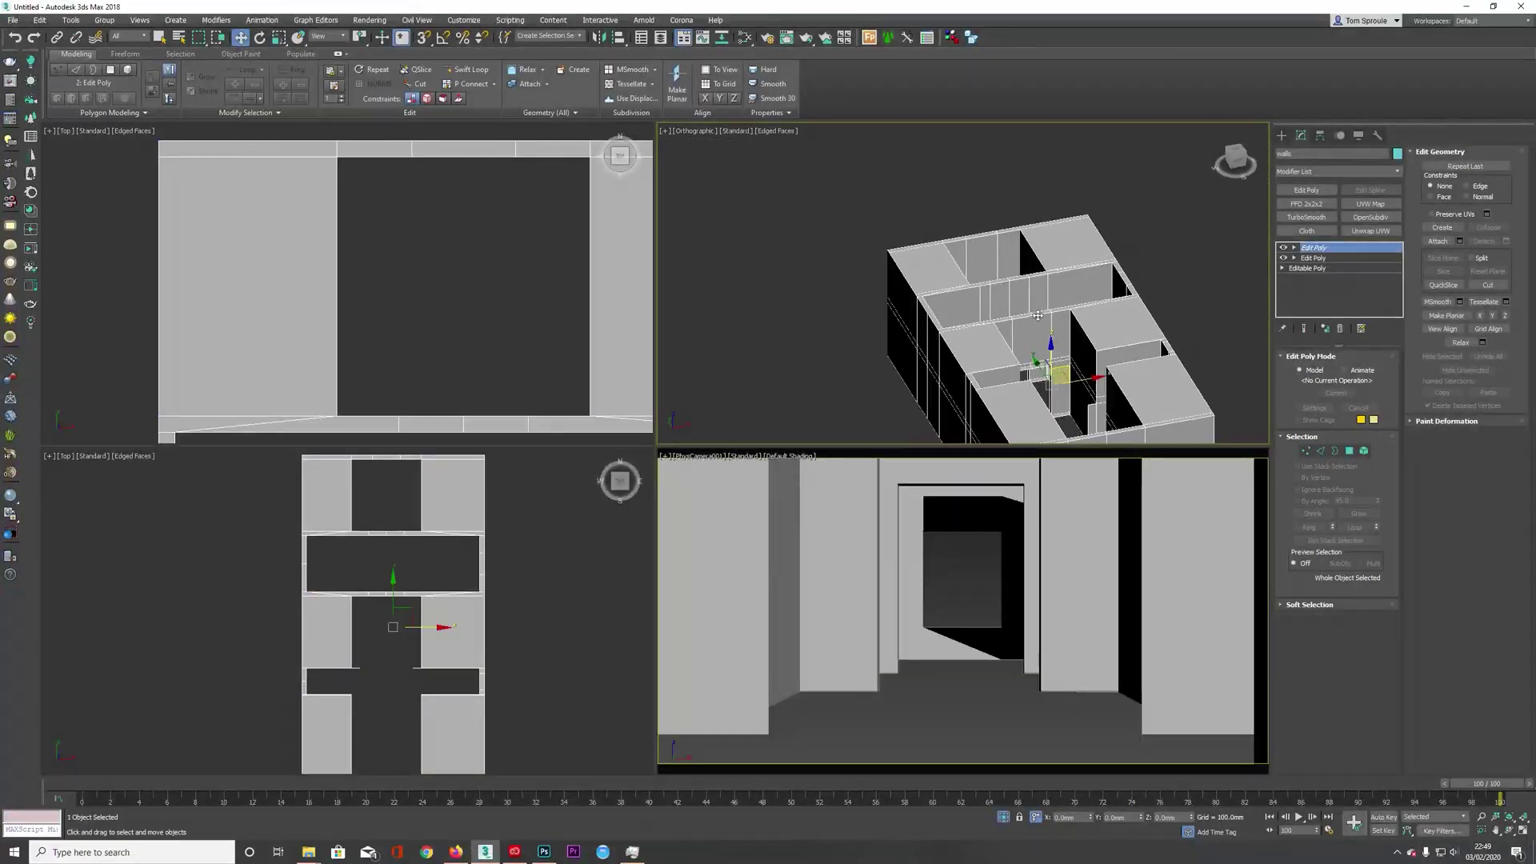
pyautogui.keyDown('alt'); pyautogui.moveTo(1032, 297); pyautogui.dragTo(1014, 307, button='middle'); pyautogui.keyUp('alt')
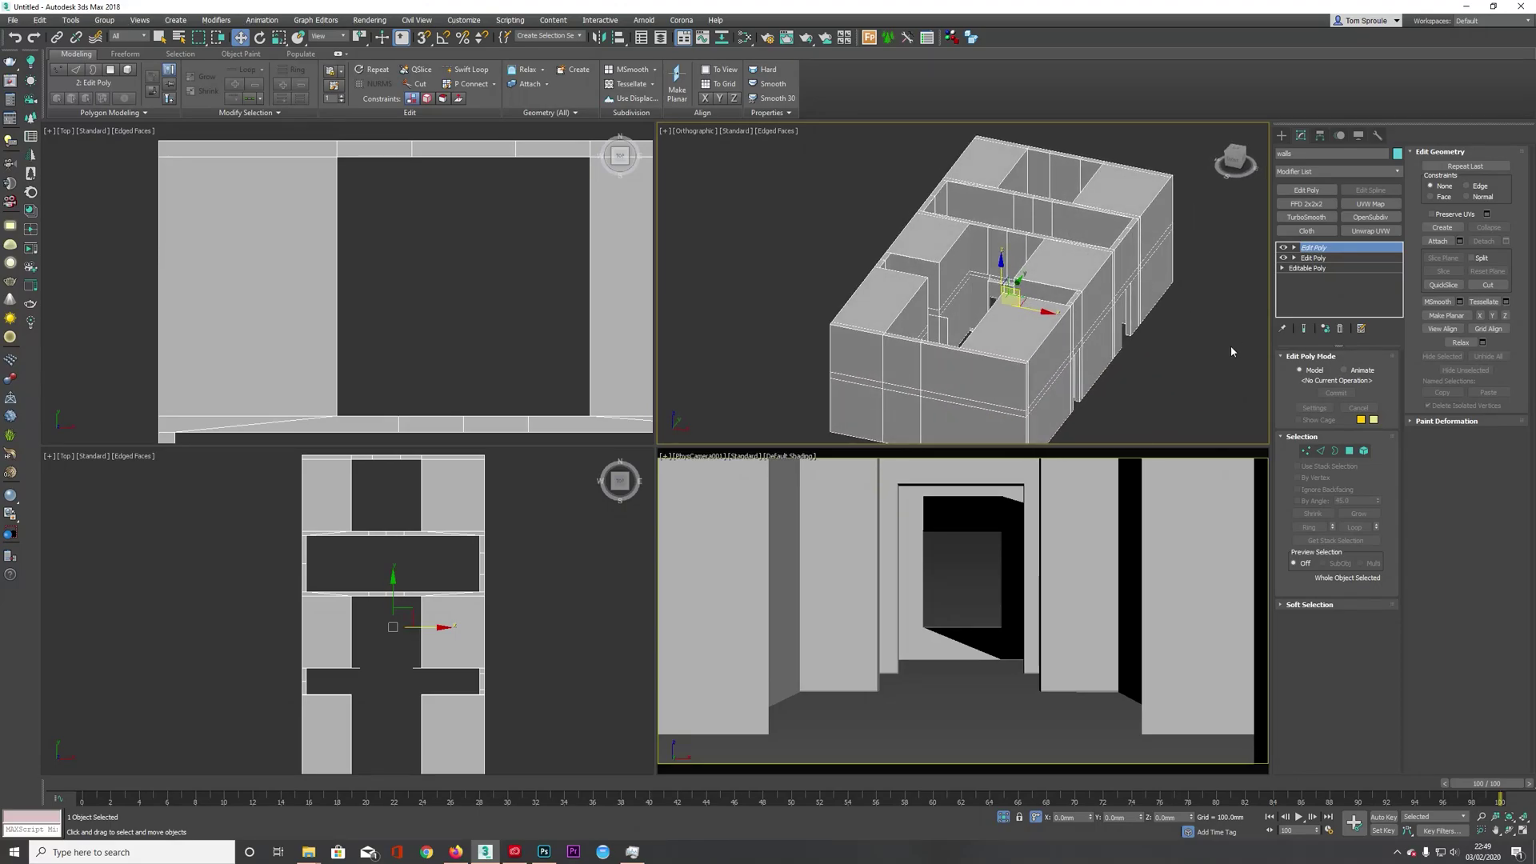
pyautogui.click(1349, 451)
pyautogui.hotkey('ctrl', 'a')
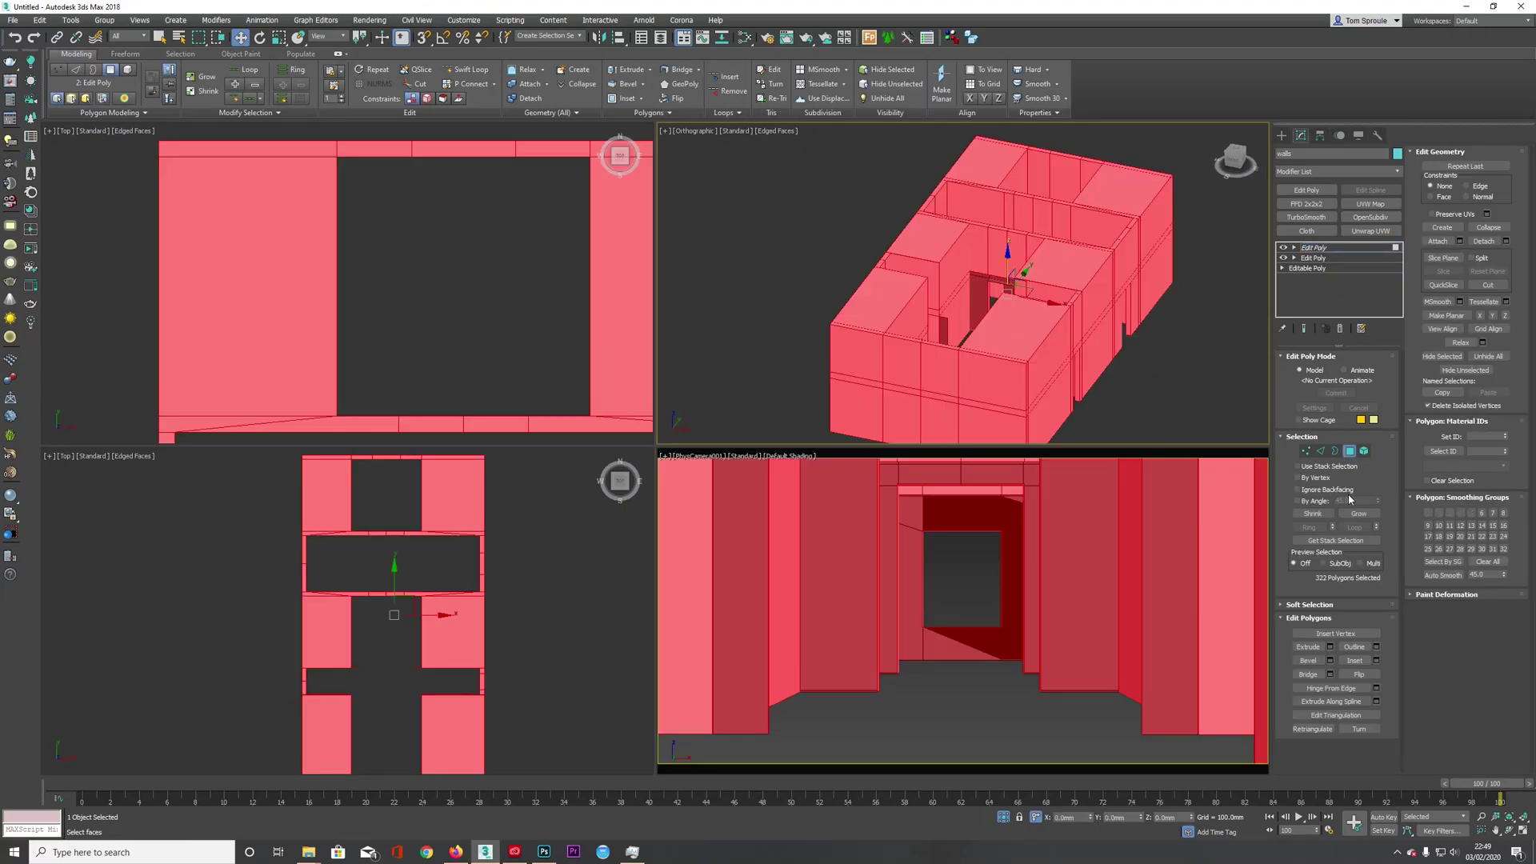
pyautogui.click(1312, 730)
pyautogui.click(1304, 248)
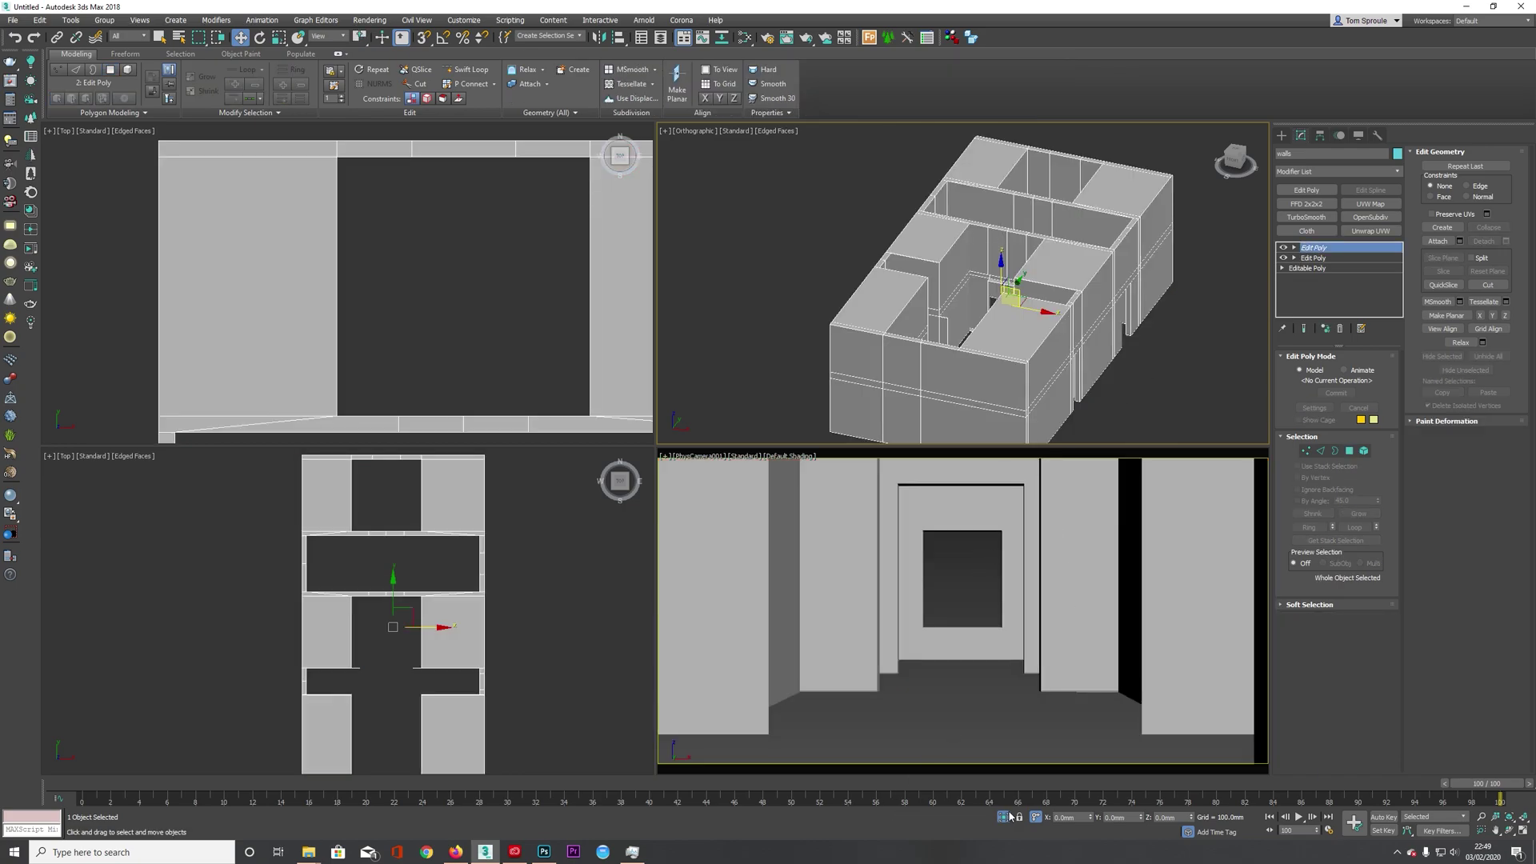
pyautogui.click(1003, 816)
# - Move the wall facing's Edit Poly below its UVW Map modifier and retriangulate all its polygons
pyautogui.click(987, 674)
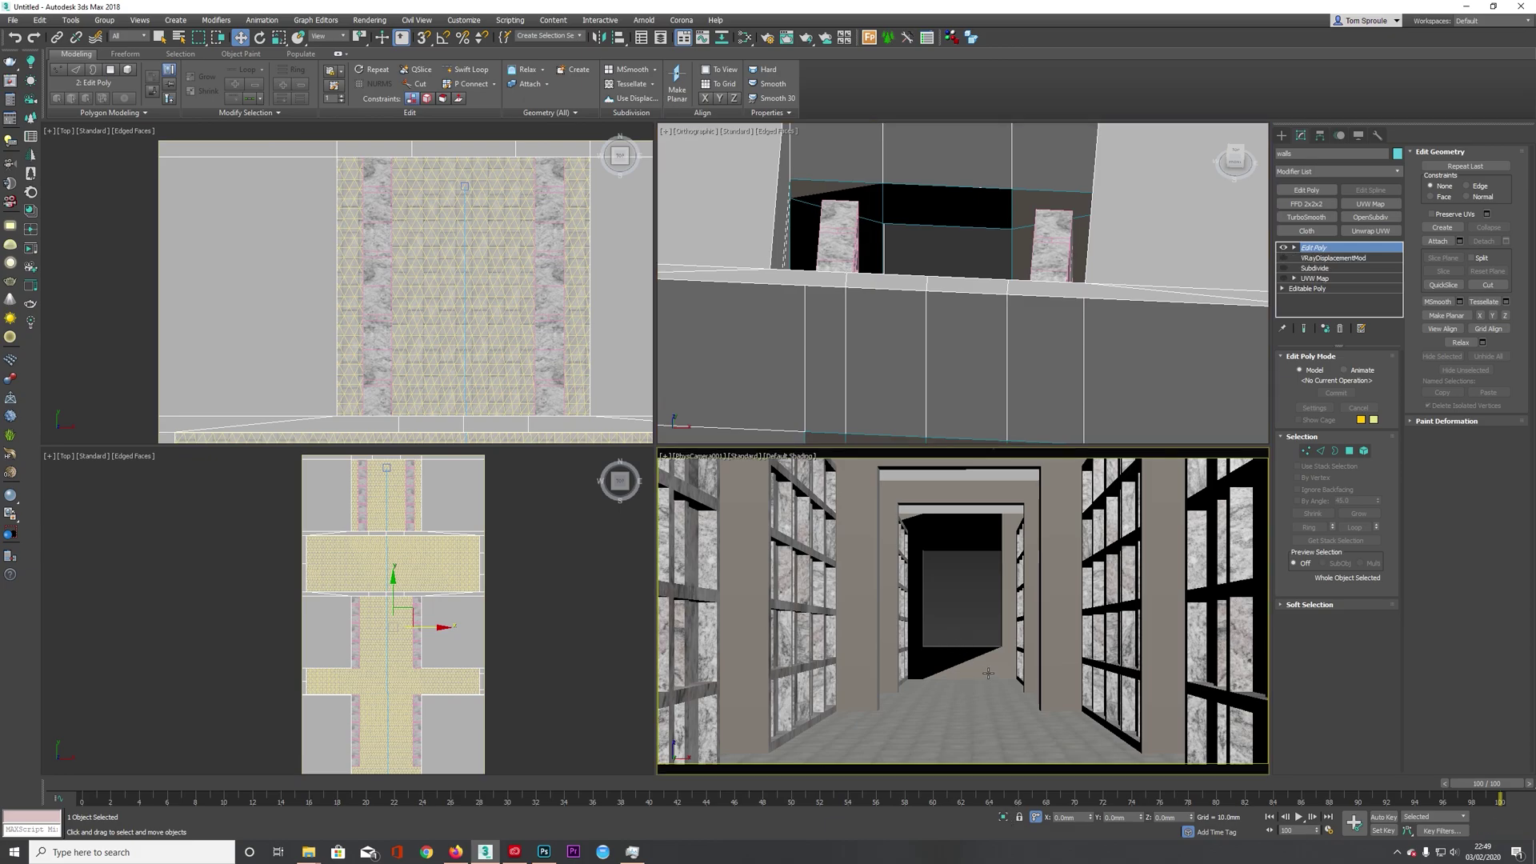
pyautogui.moveTo(1331, 248); pyautogui.dragTo(1313, 284)
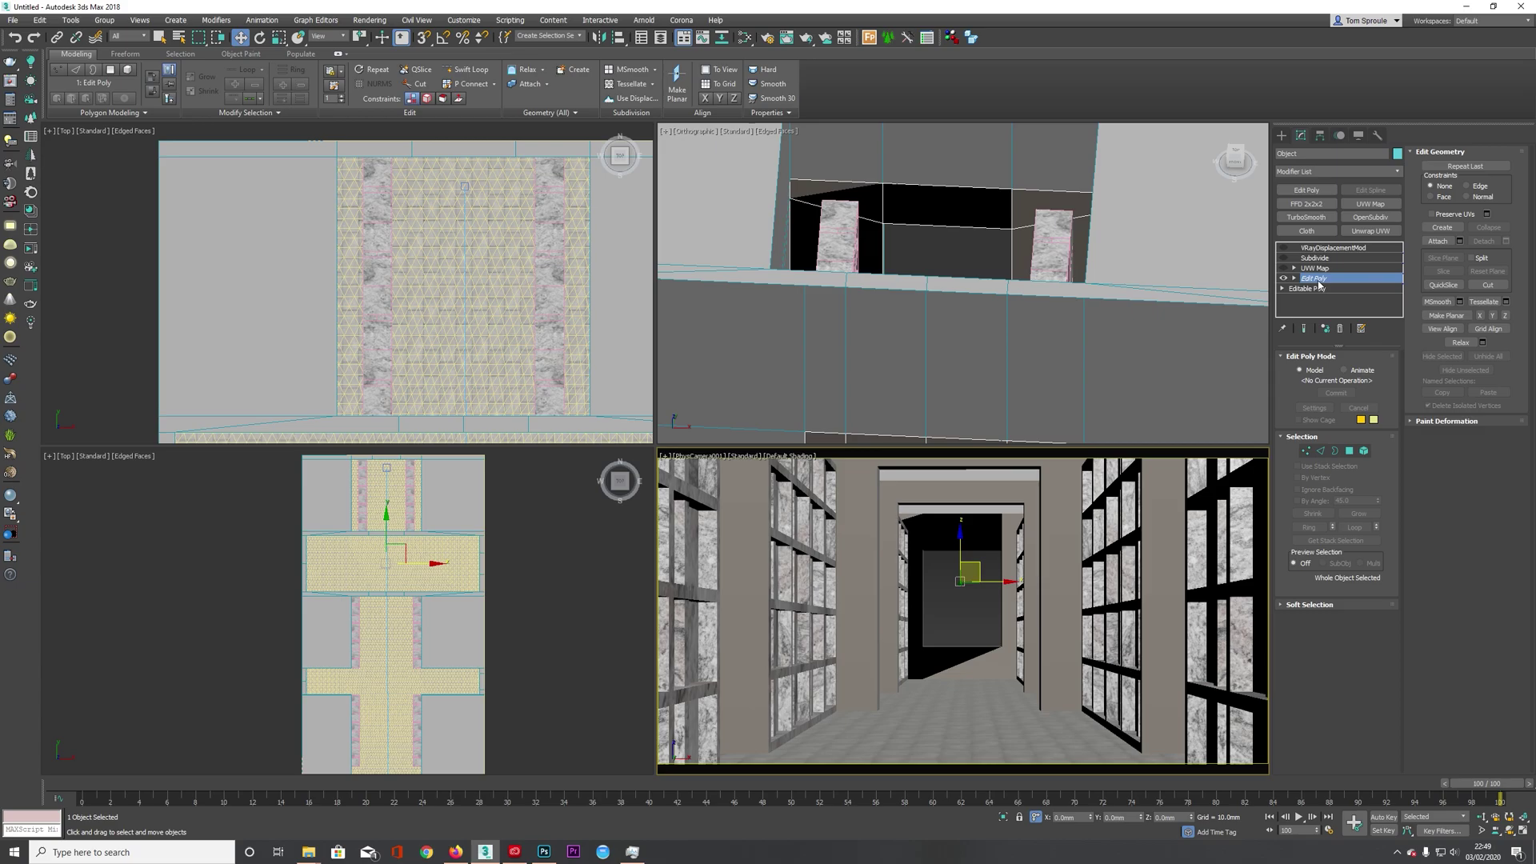
pyautogui.click(1349, 450)
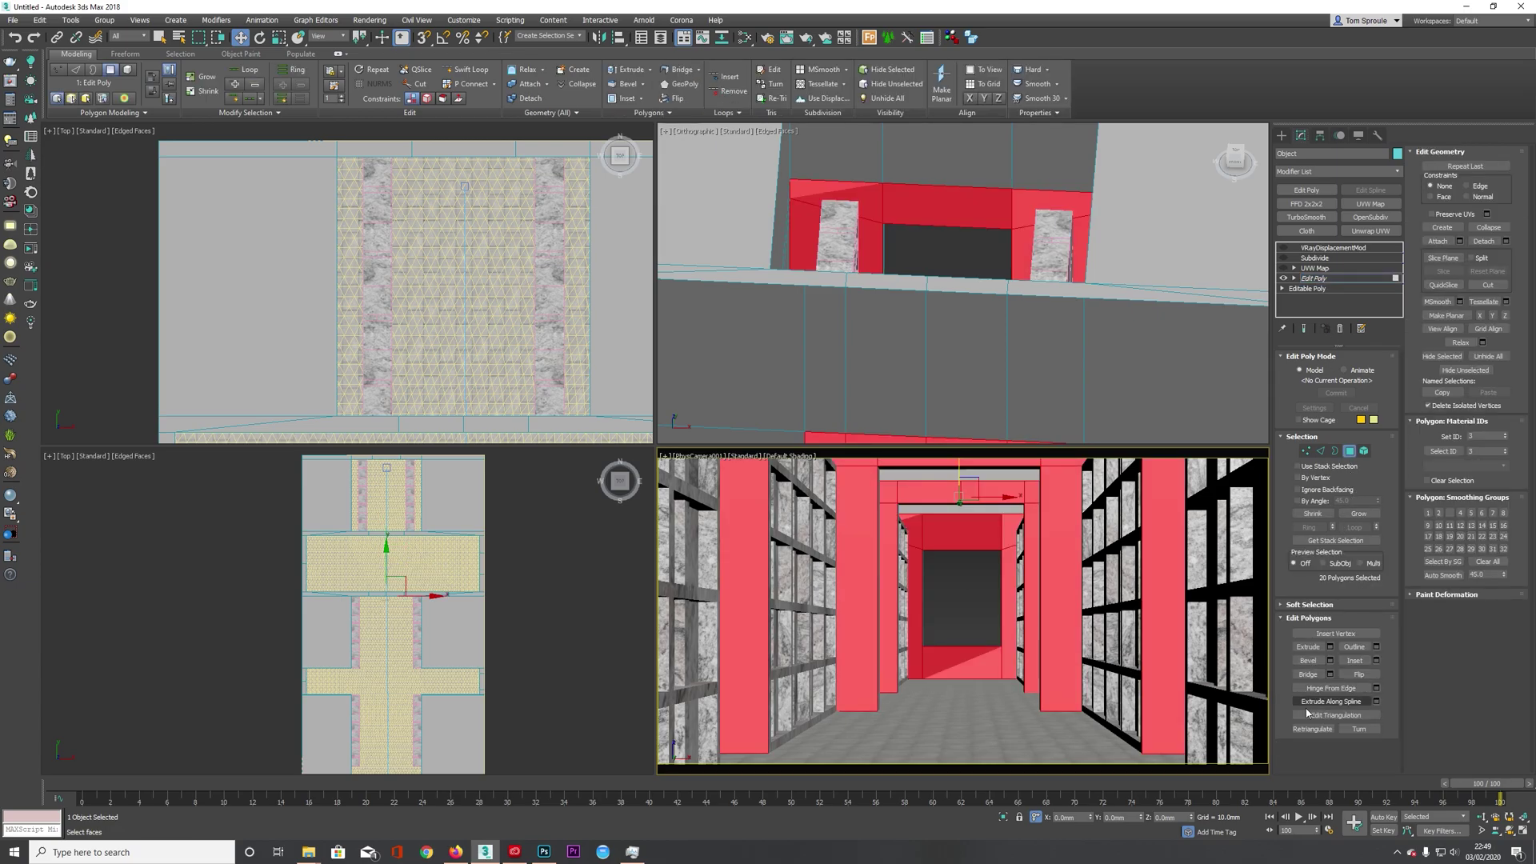
pyautogui.click(1313, 727)
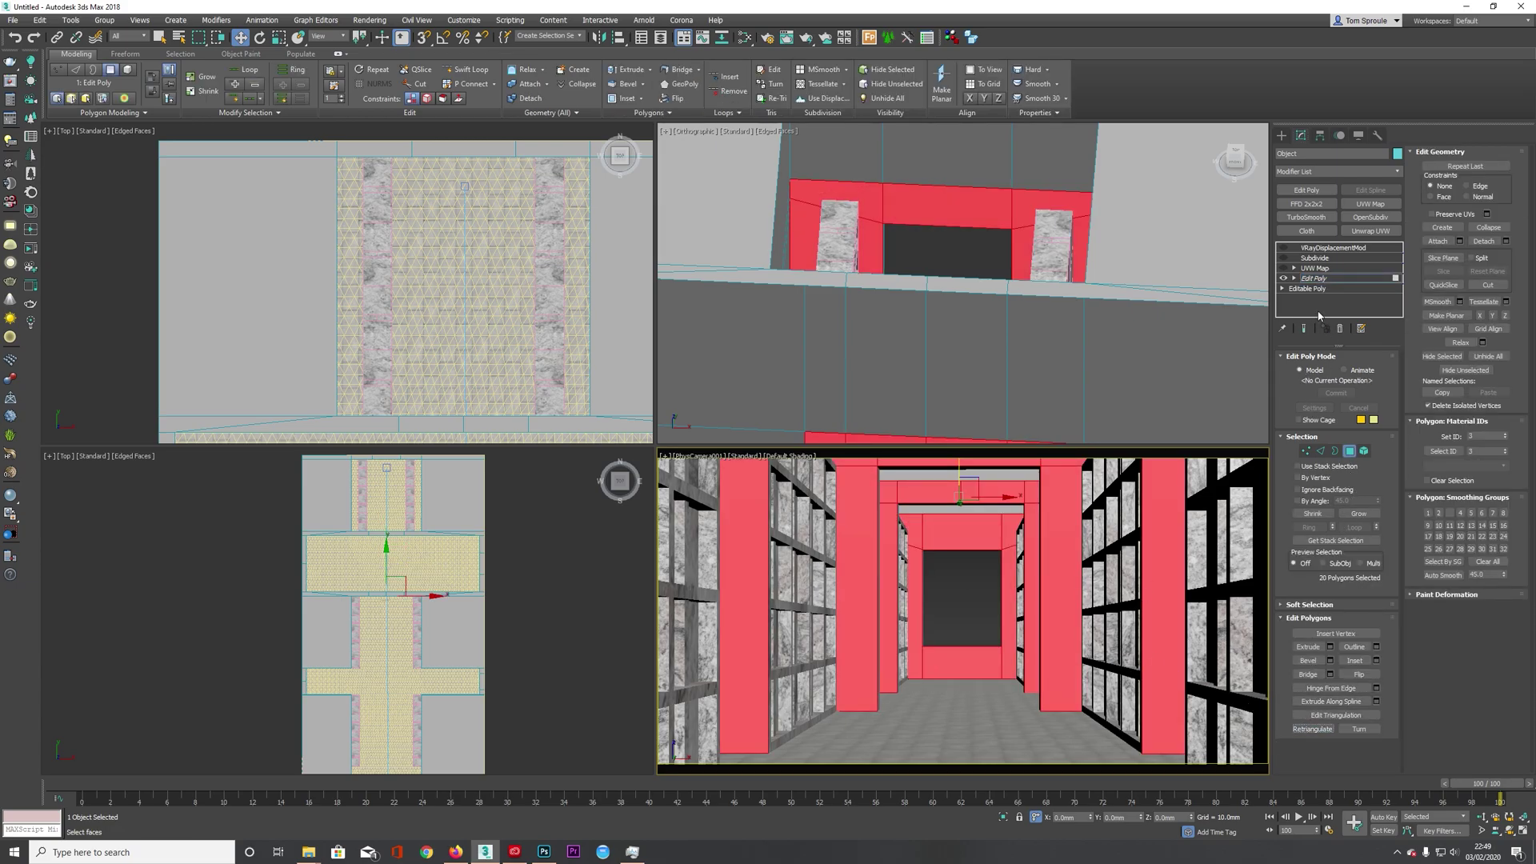
pyautogui.click(1315, 279)
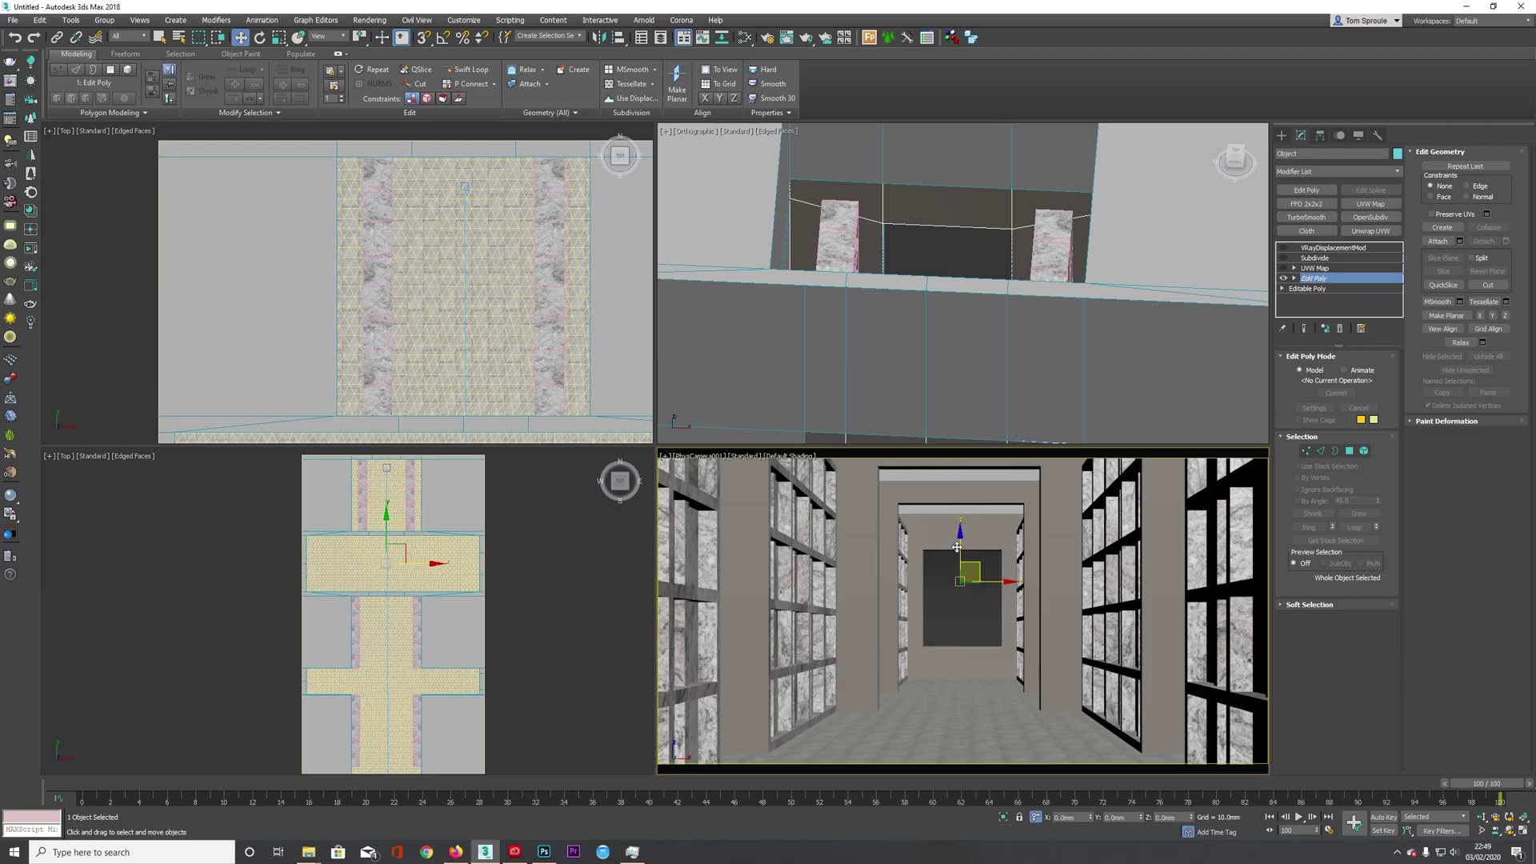
# - Examine the far window's proportions in the Photoshop mausoleum reference and return to 3ds Max
pyautogui.click(969, 569)
pyautogui.click(544, 852)
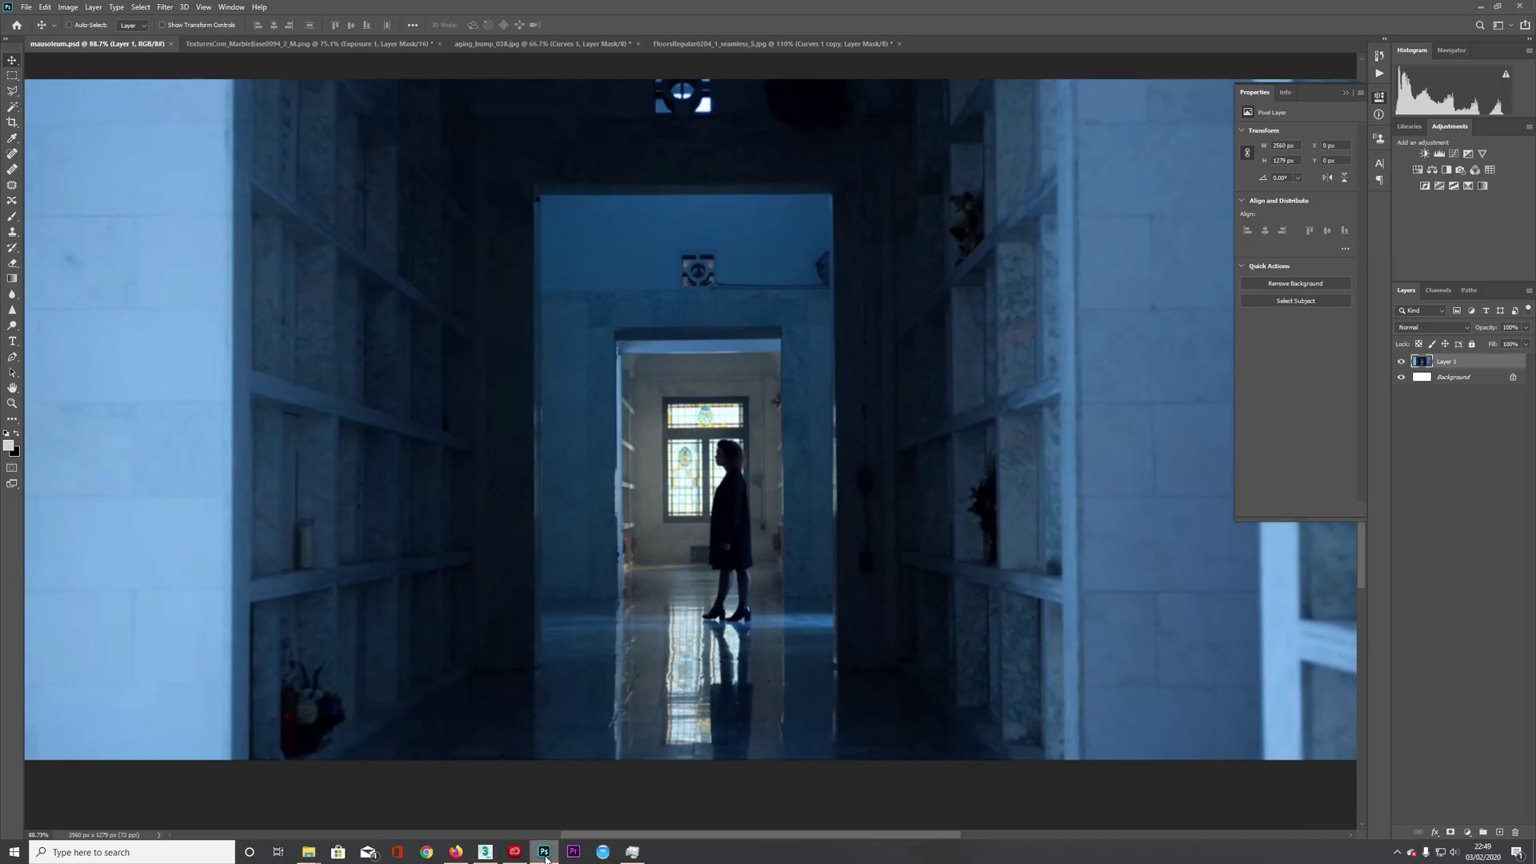
pyautogui.click(544, 855)
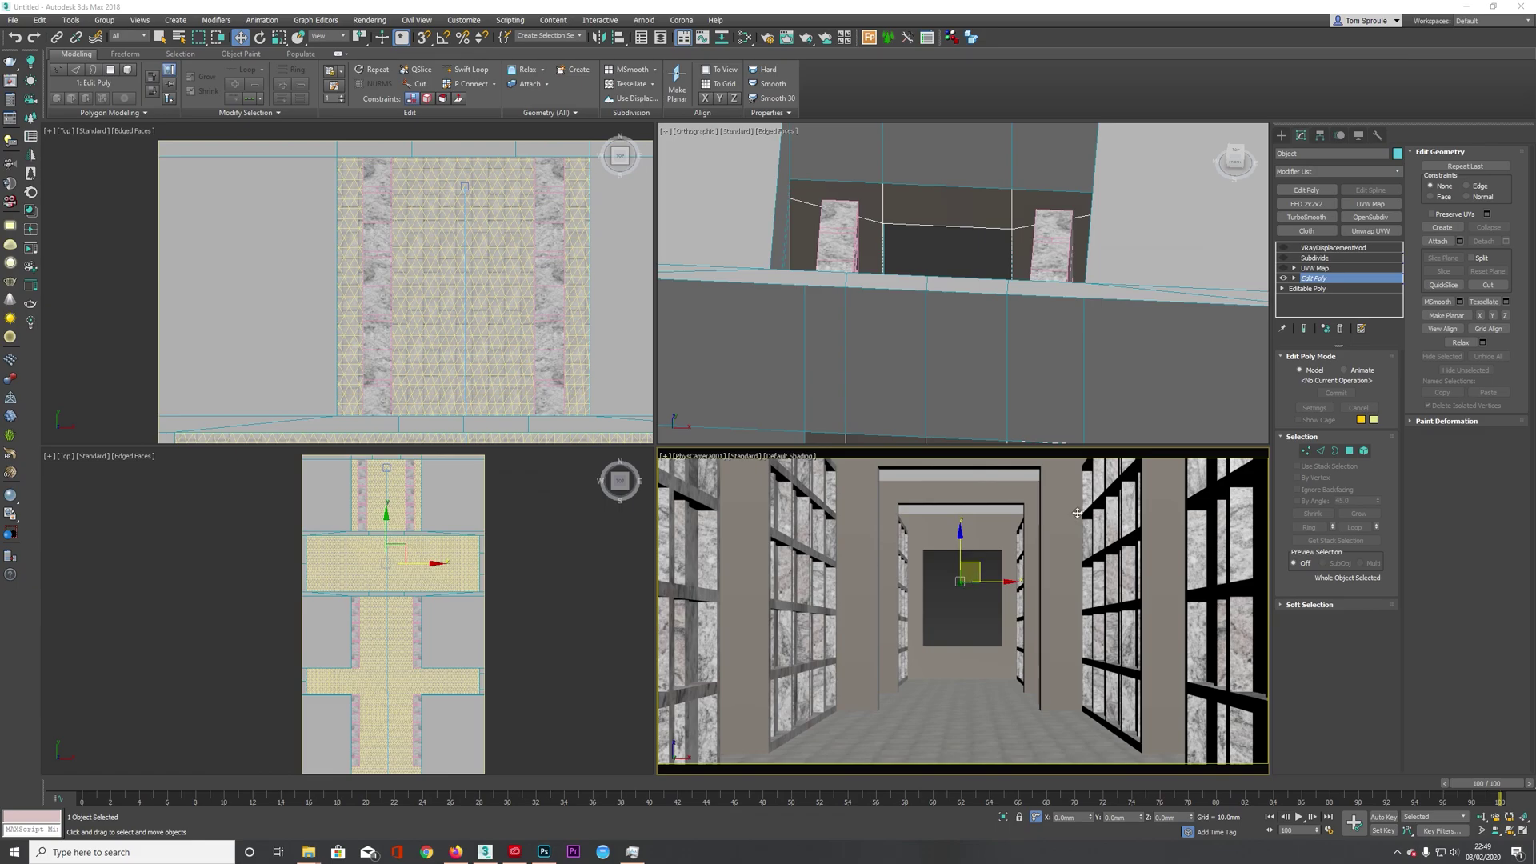
# - Narrow the far window opening by scaling its vertices along X on both the wall facing and the walls
pyautogui.click(1305, 451)
pyautogui.click(1345, 280)
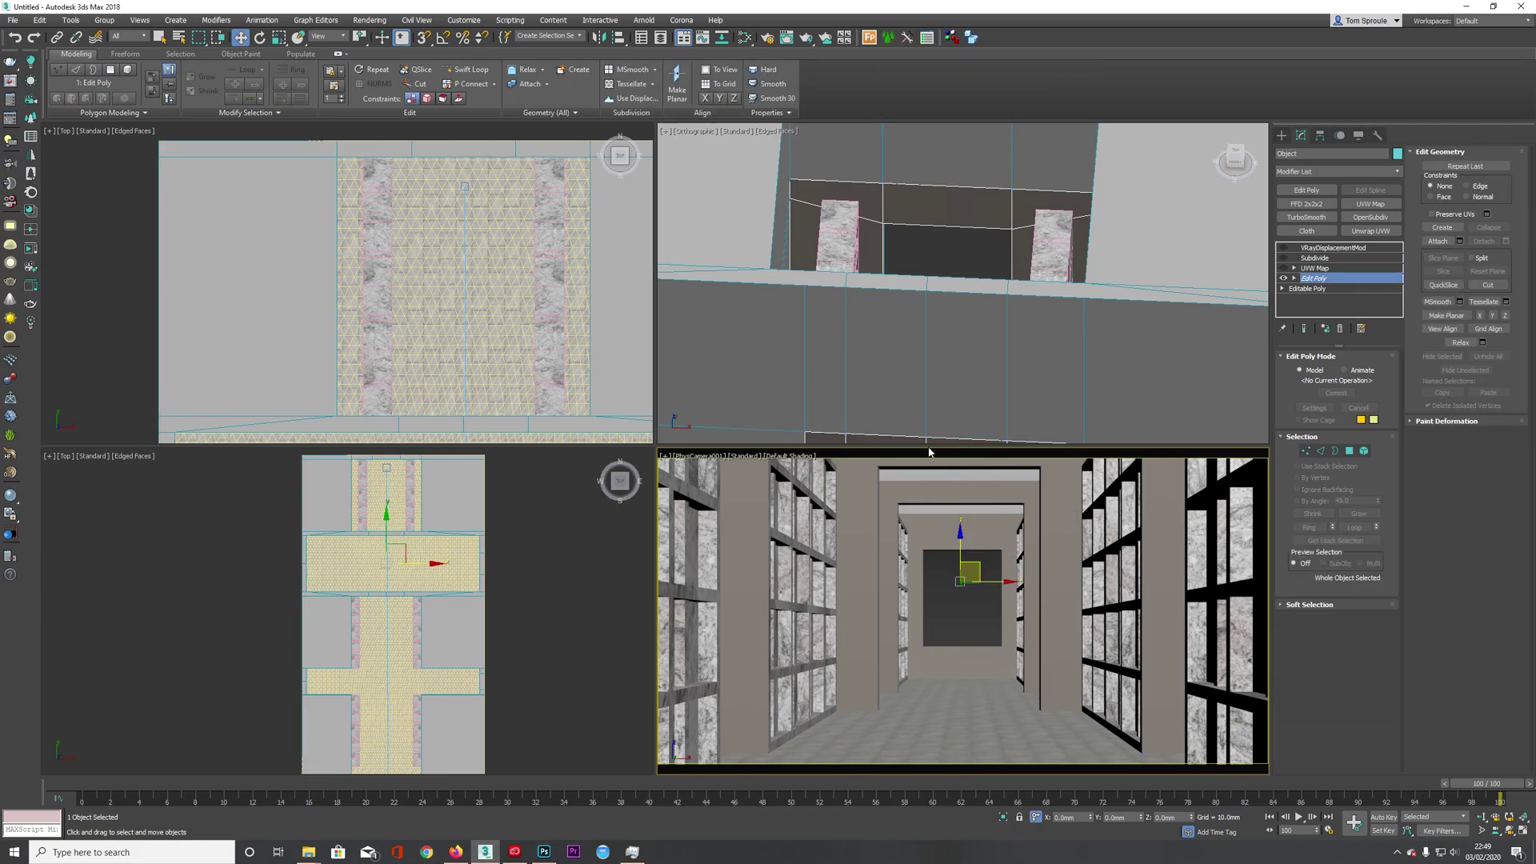
pyautogui.keyDown('ctrl'); pyautogui.click(1012, 175); pyautogui.keyUp('ctrl')
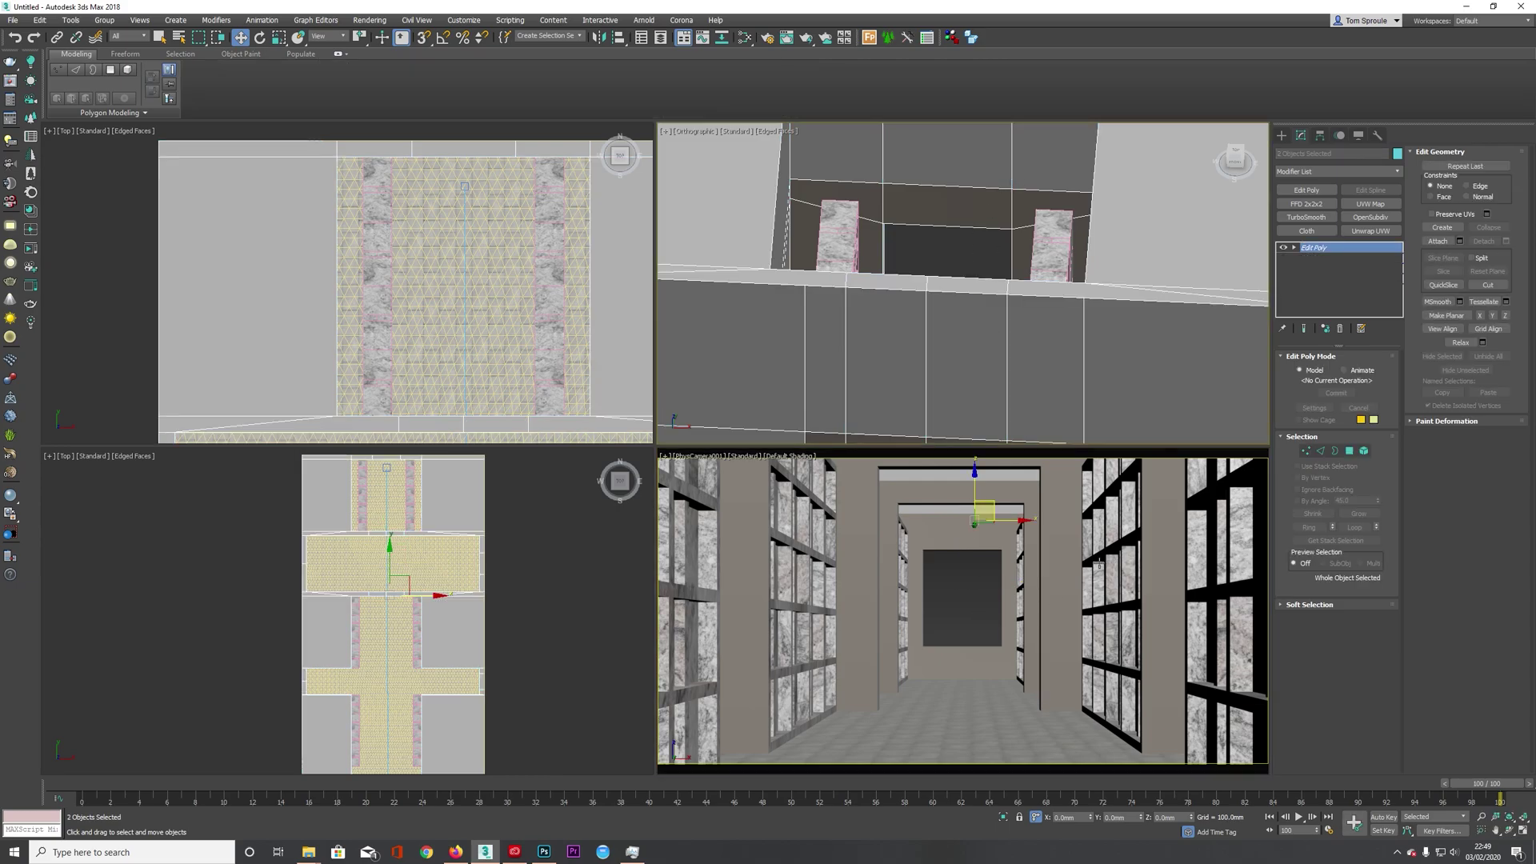
pyautogui.press('1')
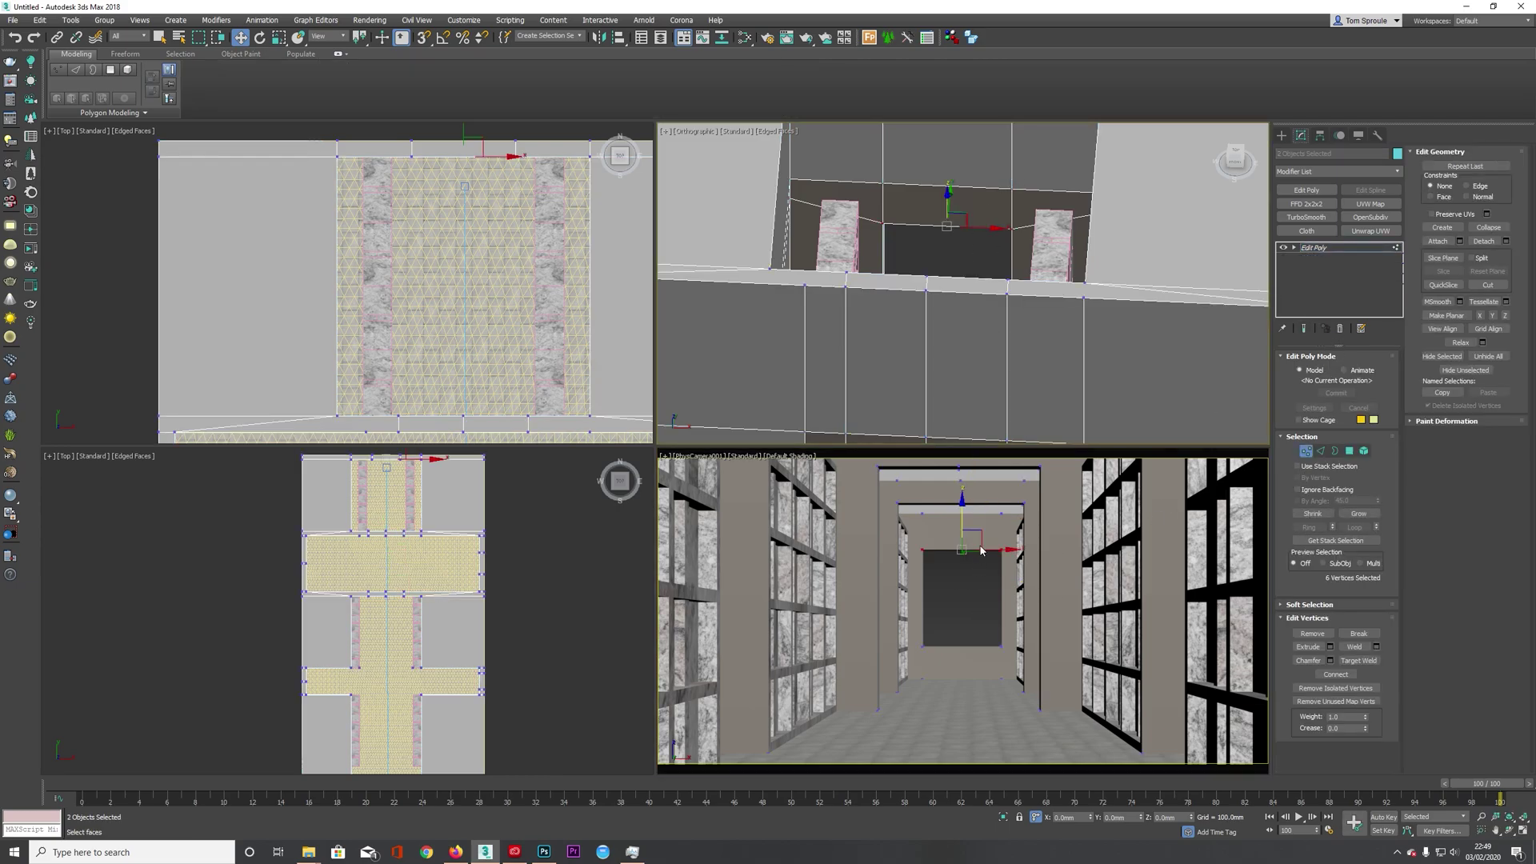
pyautogui.scroll(-3, 990, 249)
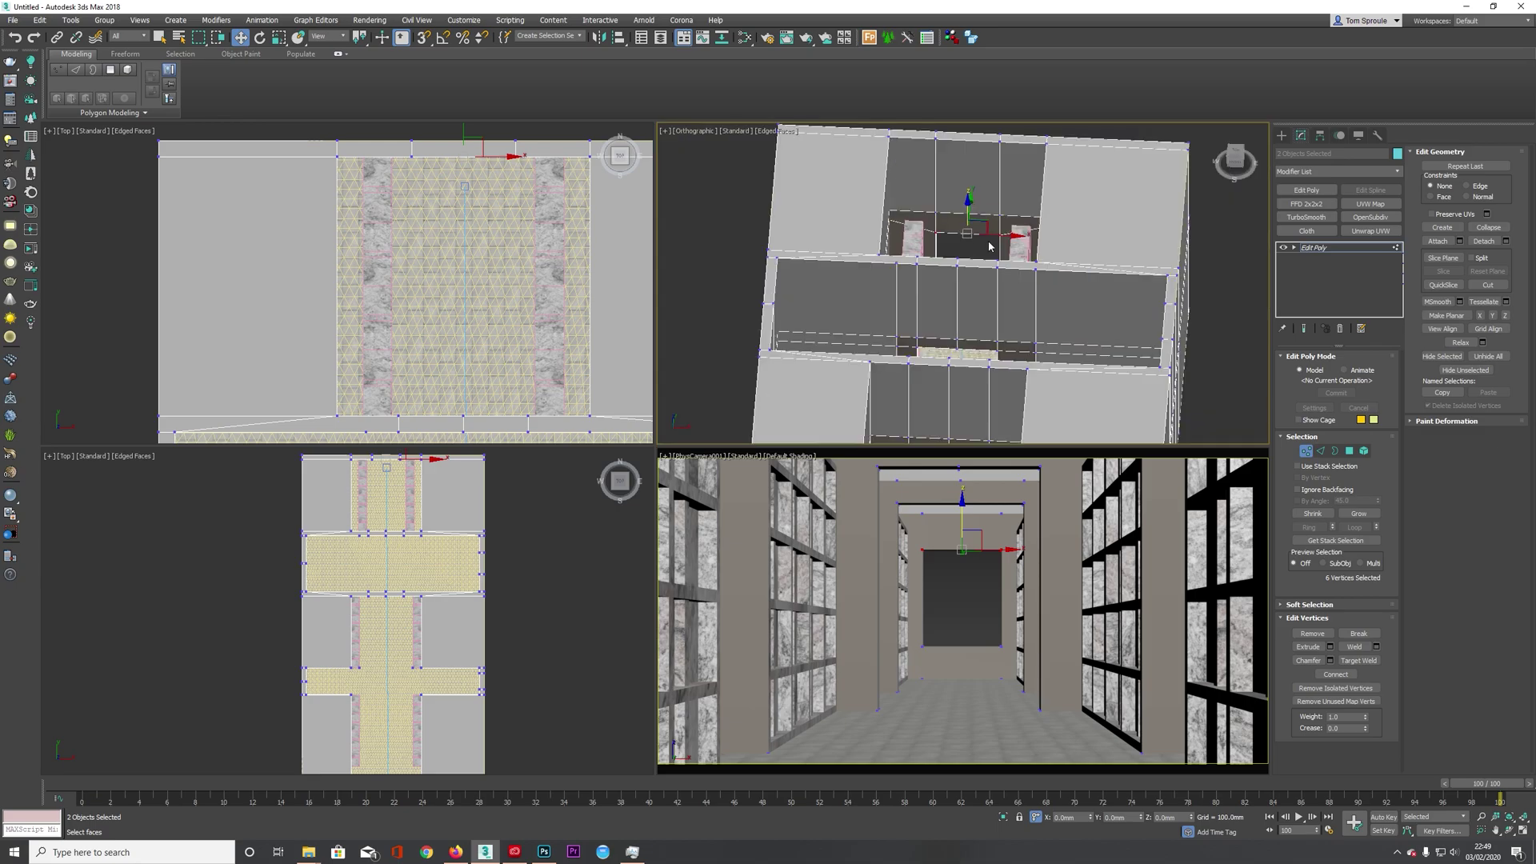
pyautogui.keyDown('alt'); pyautogui.moveTo(987, 244); pyautogui.dragTo(990, 259, button='middle'); pyautogui.keyUp('alt')
pyautogui.press('t')
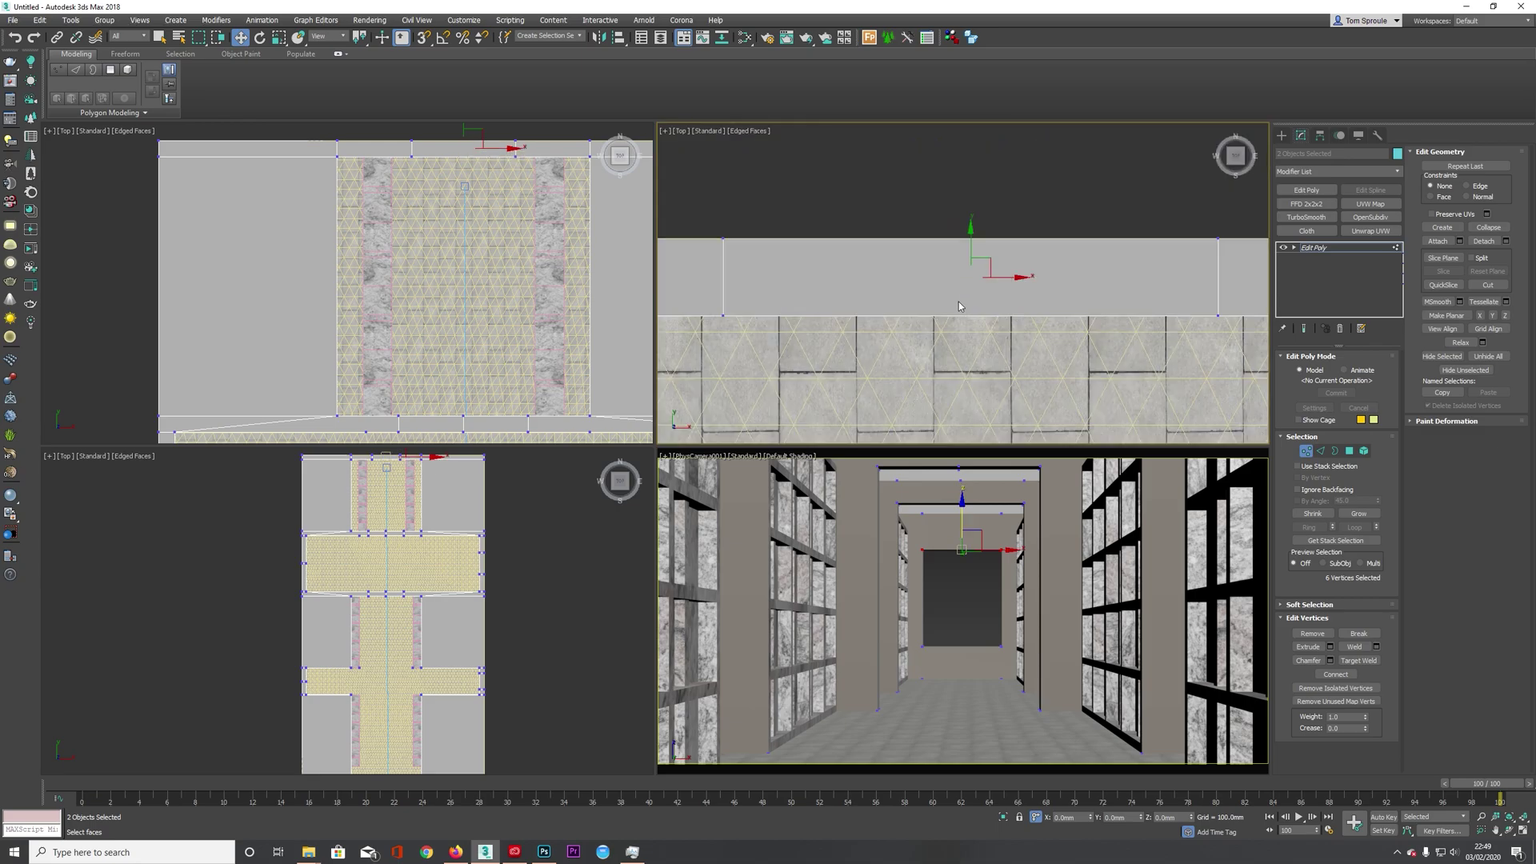
pyautogui.press('F3')
pyautogui.moveTo(821, 237); pyautogui.dragTo(1108, 350)
pyautogui.press('r')
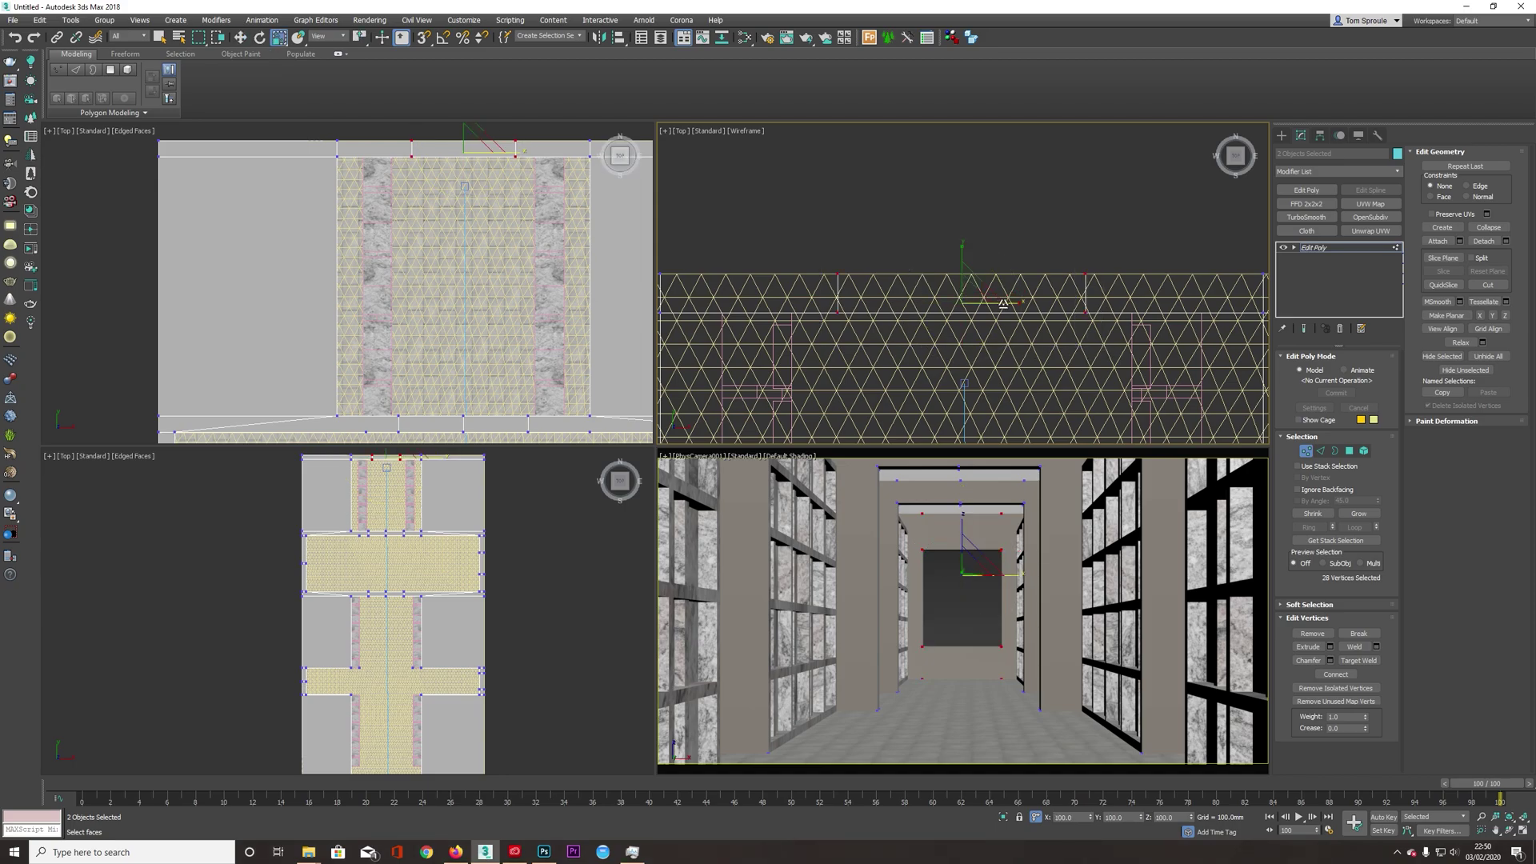
pyautogui.moveTo(1013, 303); pyautogui.dragTo(1003, 303)
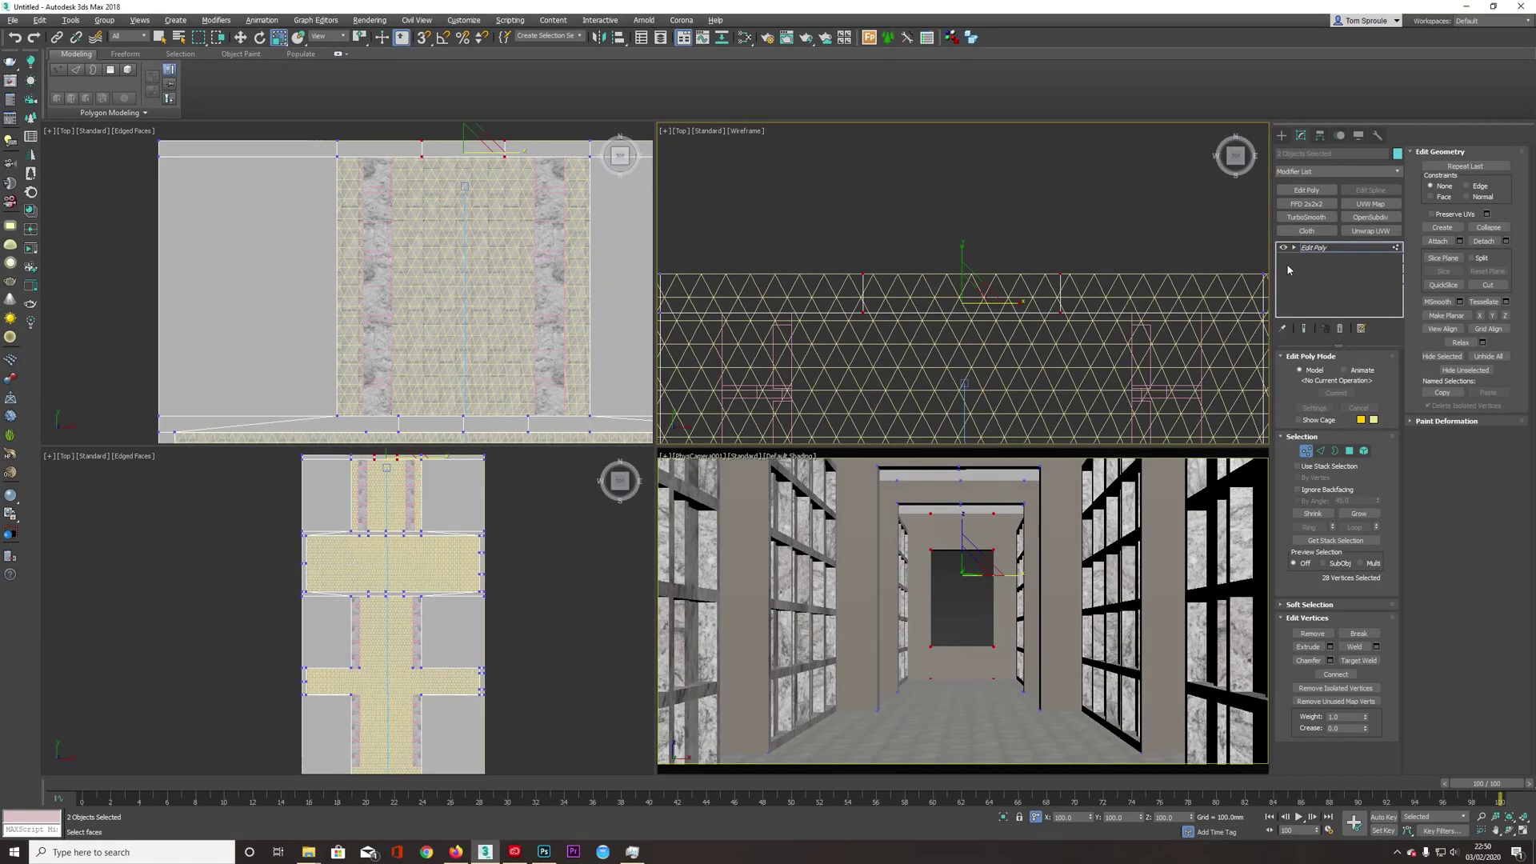
# - Create a linear shape from the four edges of the far window opening on the wall facing
pyautogui.click(1310, 248)
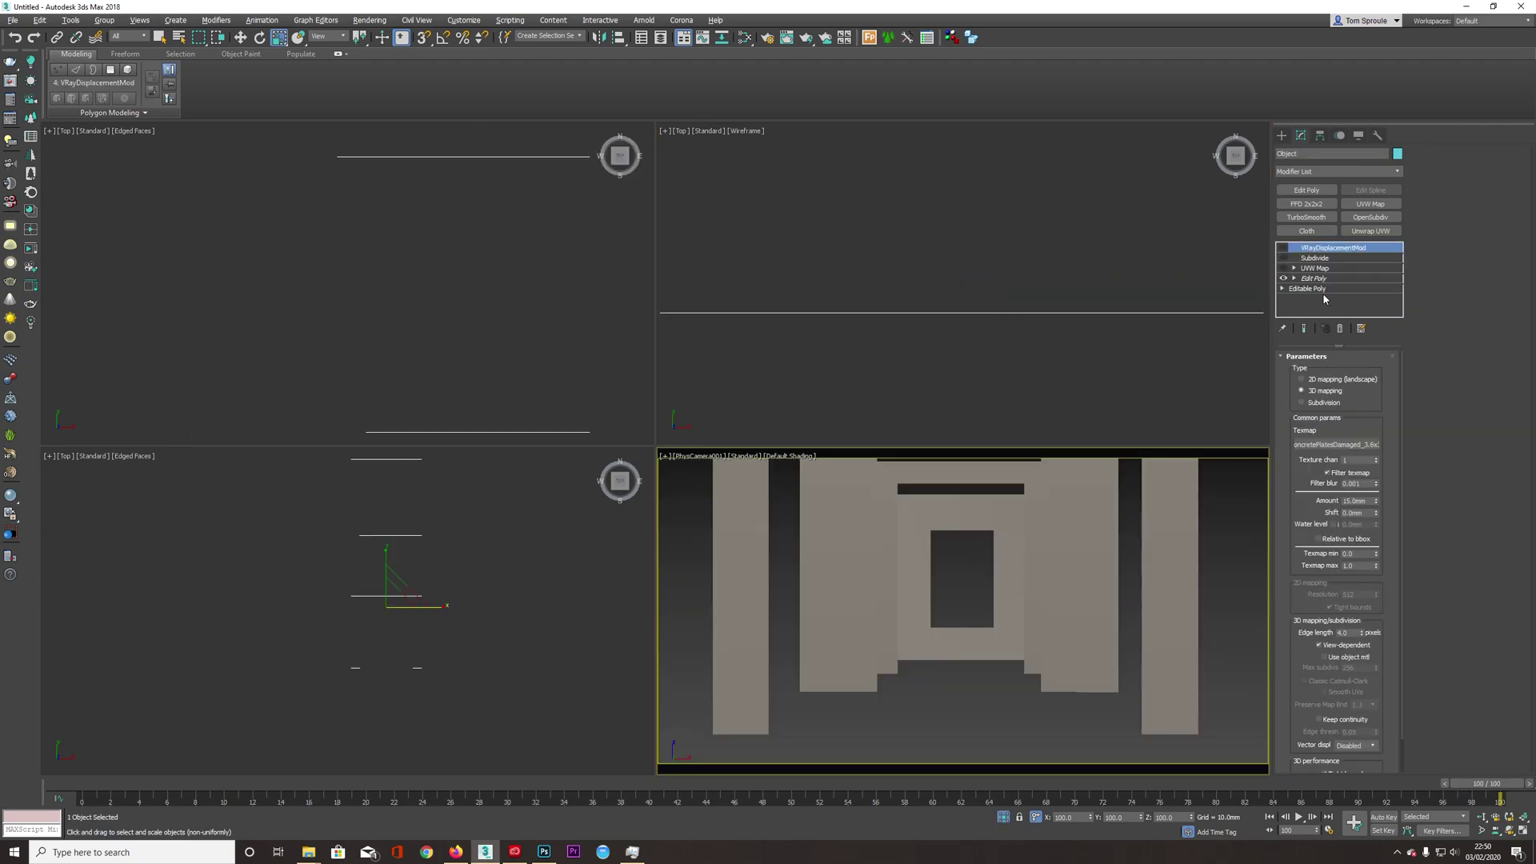
pyautogui.click(1312, 279)
pyautogui.click(1320, 451)
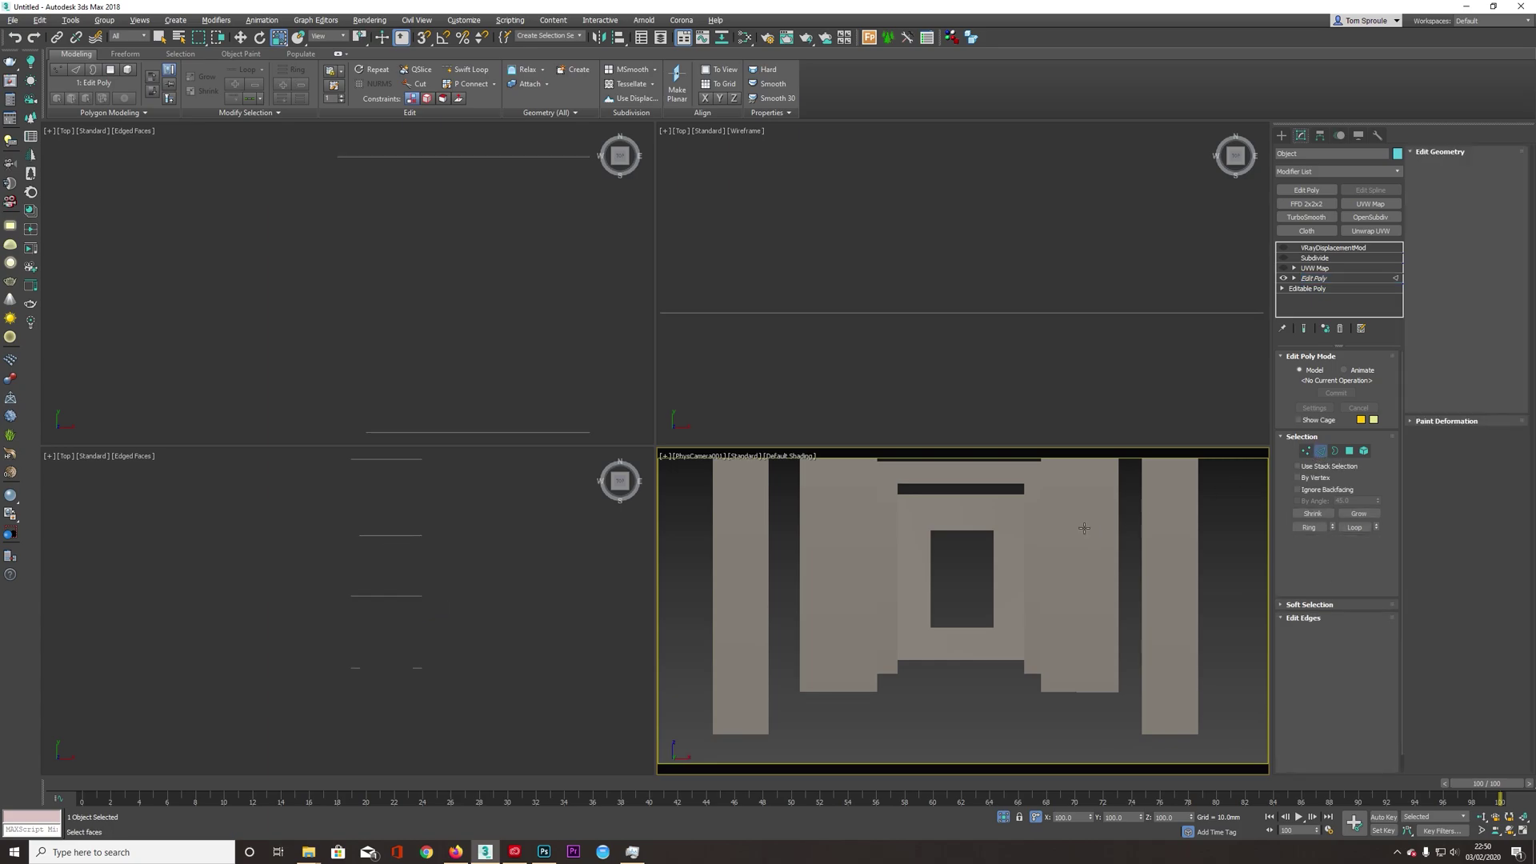
pyautogui.click(962, 530)
pyautogui.keyDown('ctrl'); pyautogui.click(995, 582); pyautogui.keyUp('ctrl')
pyautogui.keyDown('ctrl'); pyautogui.click(965, 627); pyautogui.keyUp('ctrl')
pyautogui.keyDown('ctrl'); pyautogui.click(980, 626); pyautogui.keyUp('ctrl')
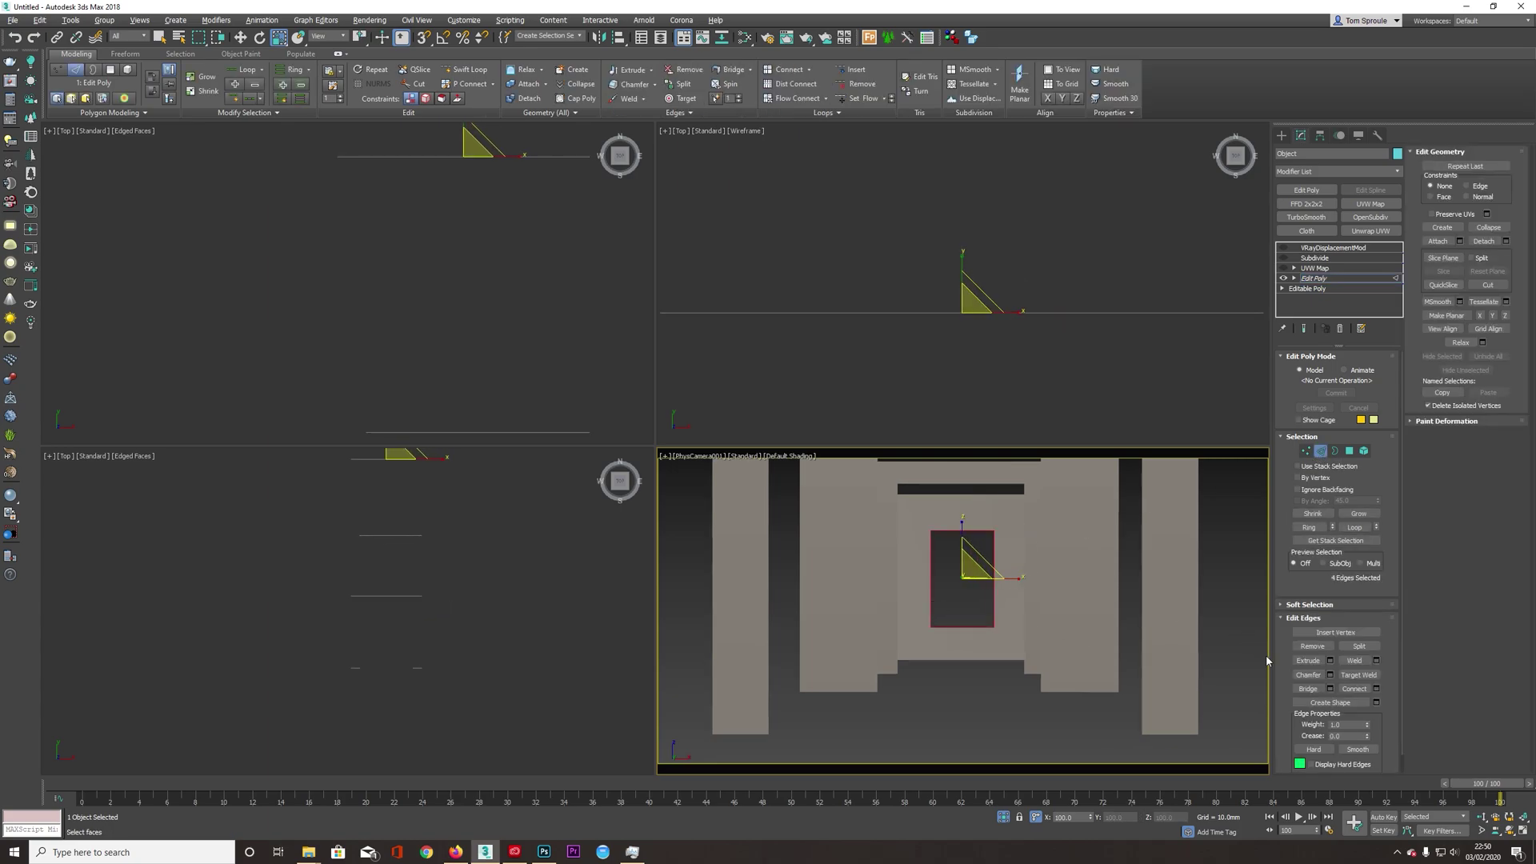
pyautogui.click(1376, 703)
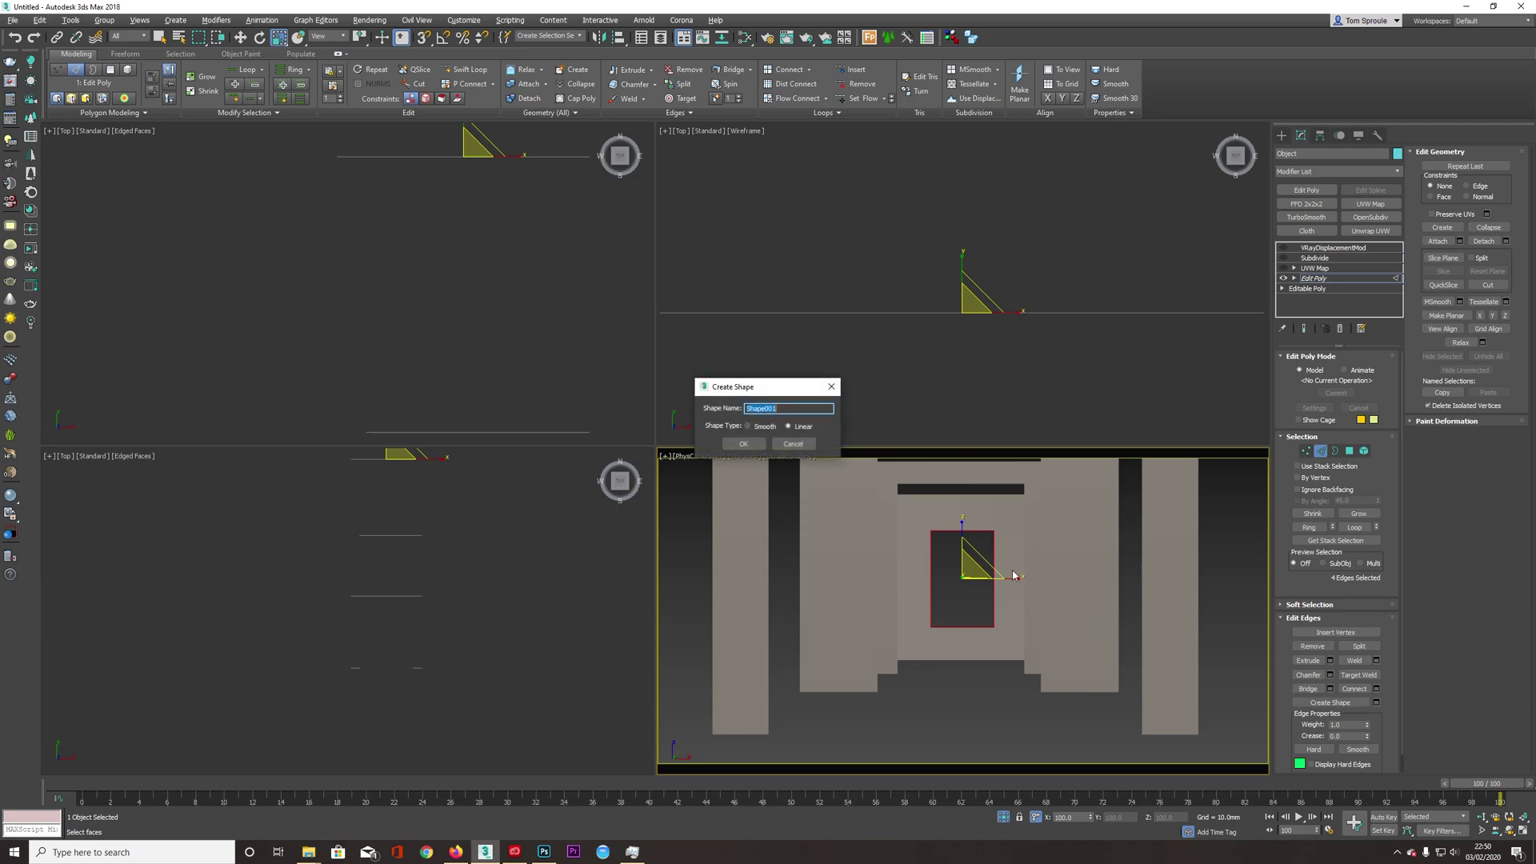
pyautogui.click(742, 442)
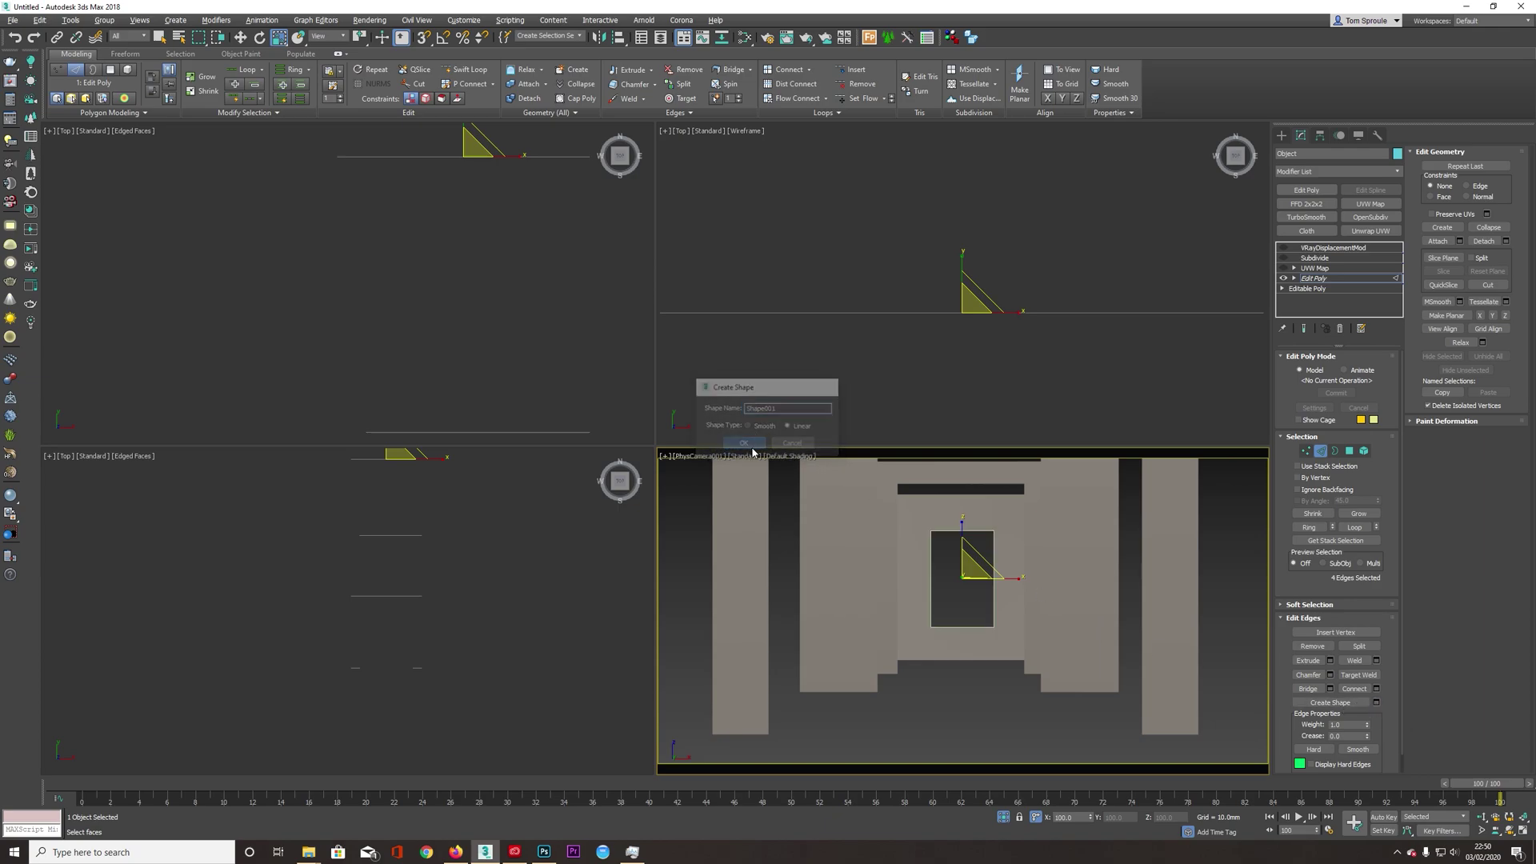
pyautogui.click(1312, 278)
# - Give the new window outline spline a rectangular rendered profile with a length and width of 100 mm
pyautogui.moveTo(1024, 361); pyautogui.dragTo(952, 280)
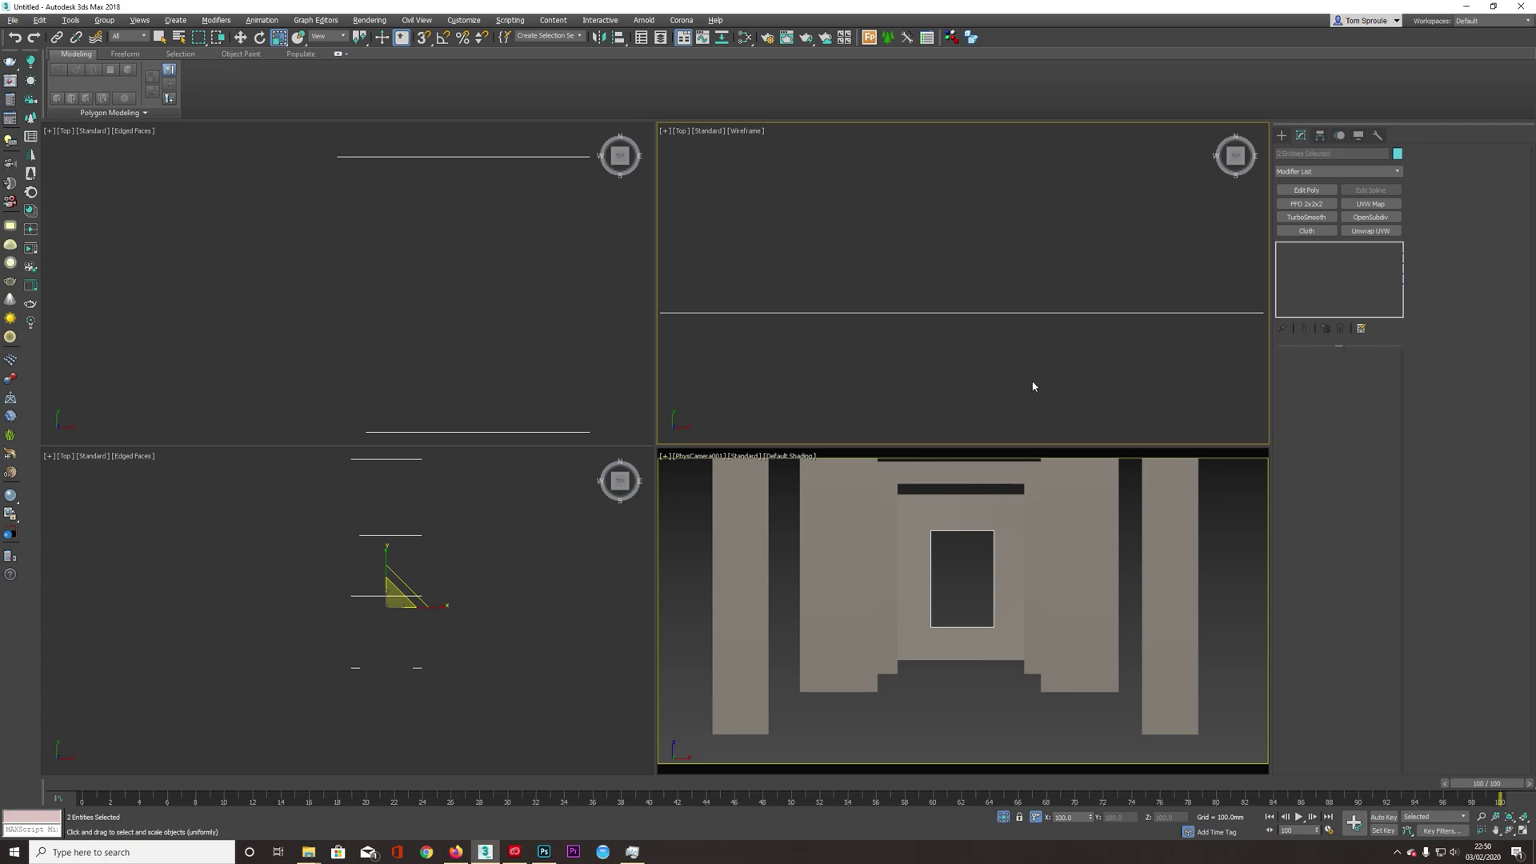
pyautogui.click(1020, 583)
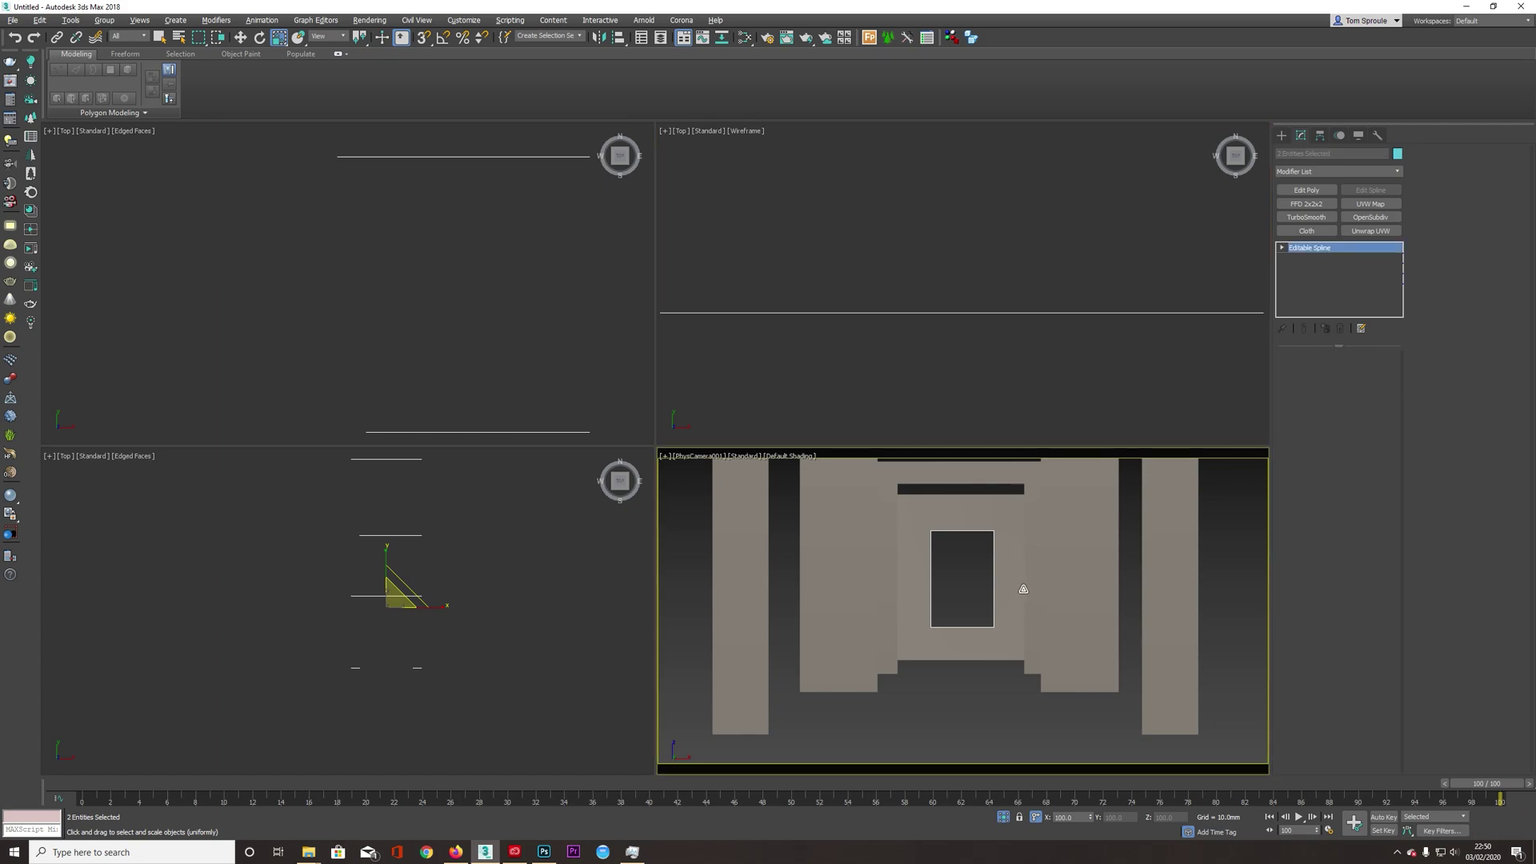
pyautogui.rightClick(959, 567)
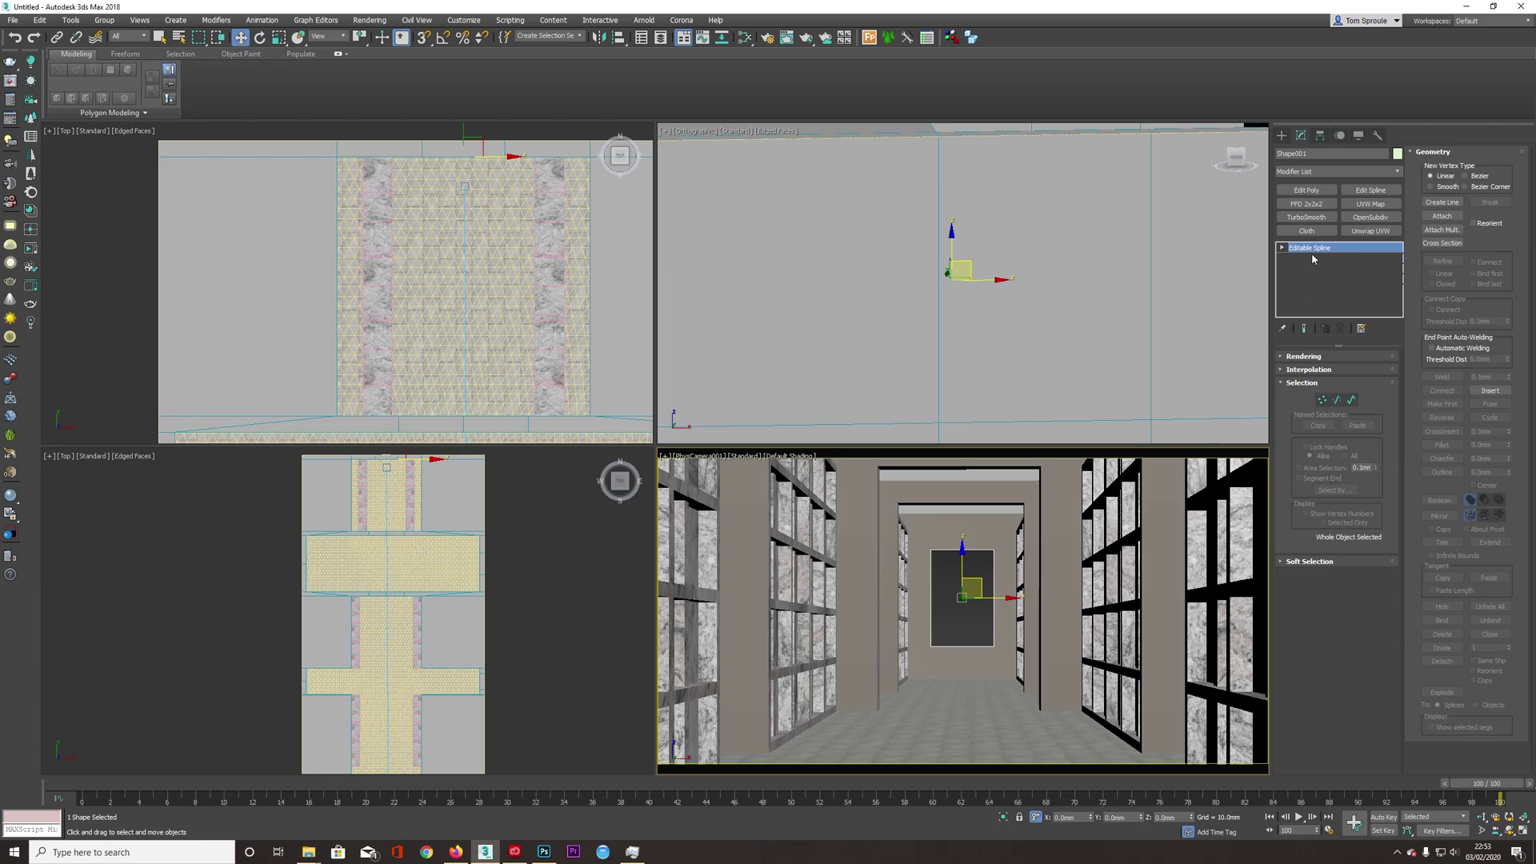
pyautogui.click(1303, 356)
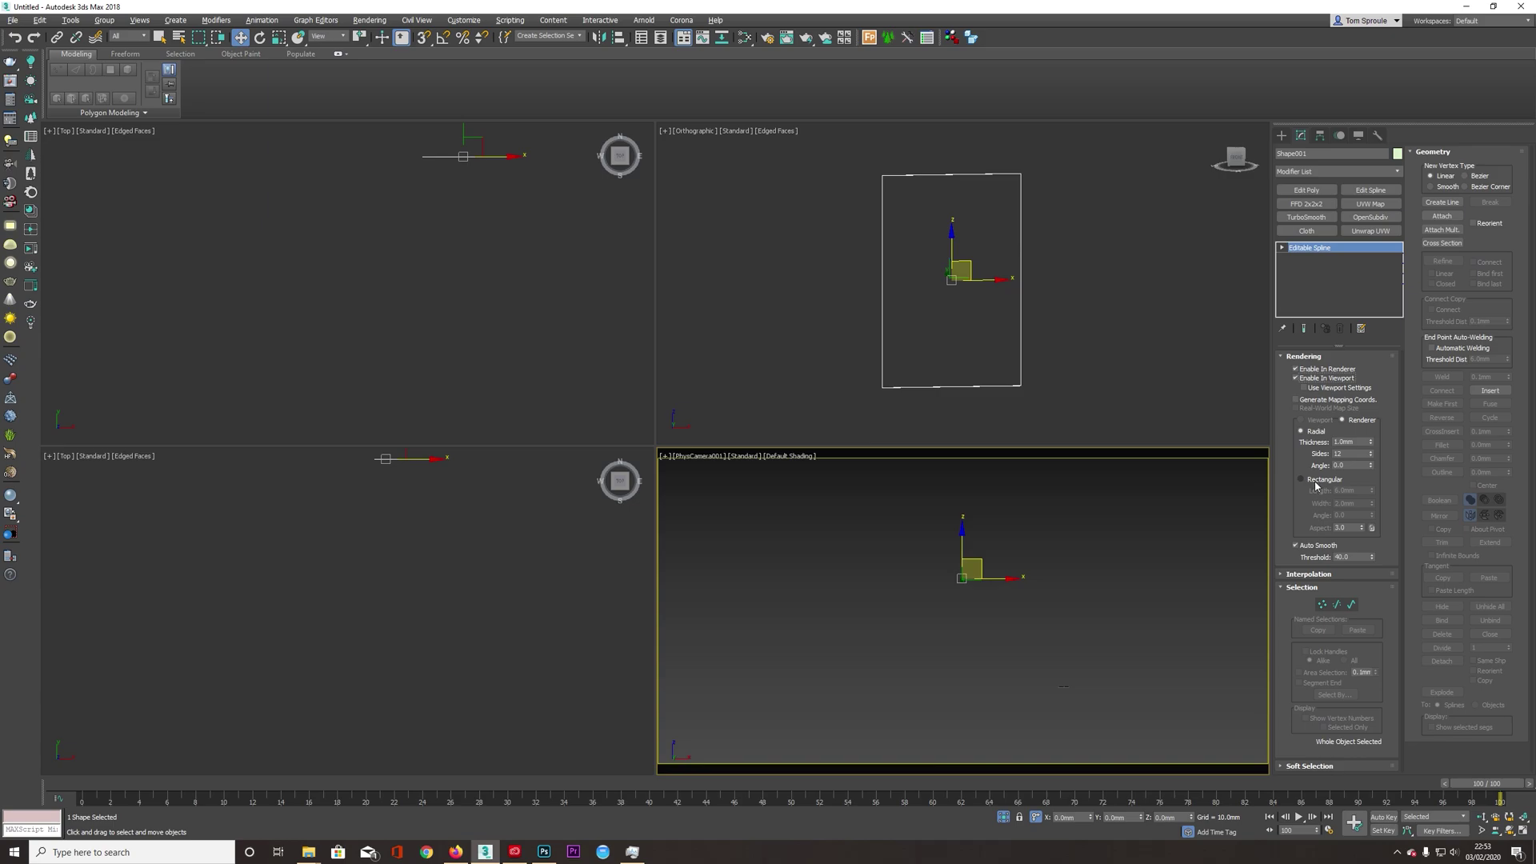
pyautogui.click(1314, 483)
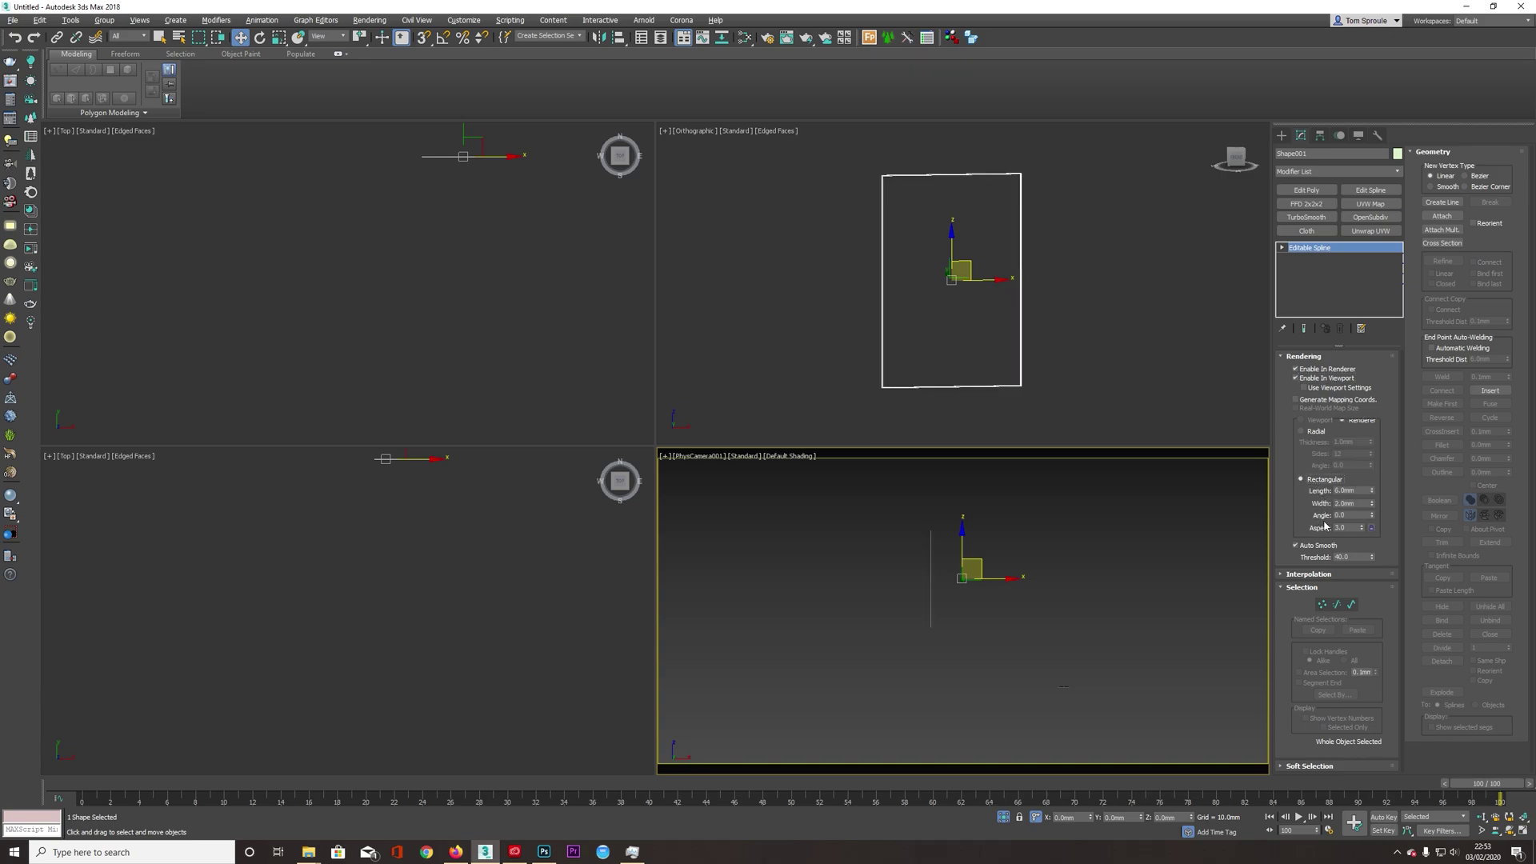
pyautogui.scroll(5, 1059, 375)
pyautogui.click(1371, 494)
pyautogui.write('100')
pyautogui.press('Tab')
pyautogui.write('100')
pyautogui.press('Return')
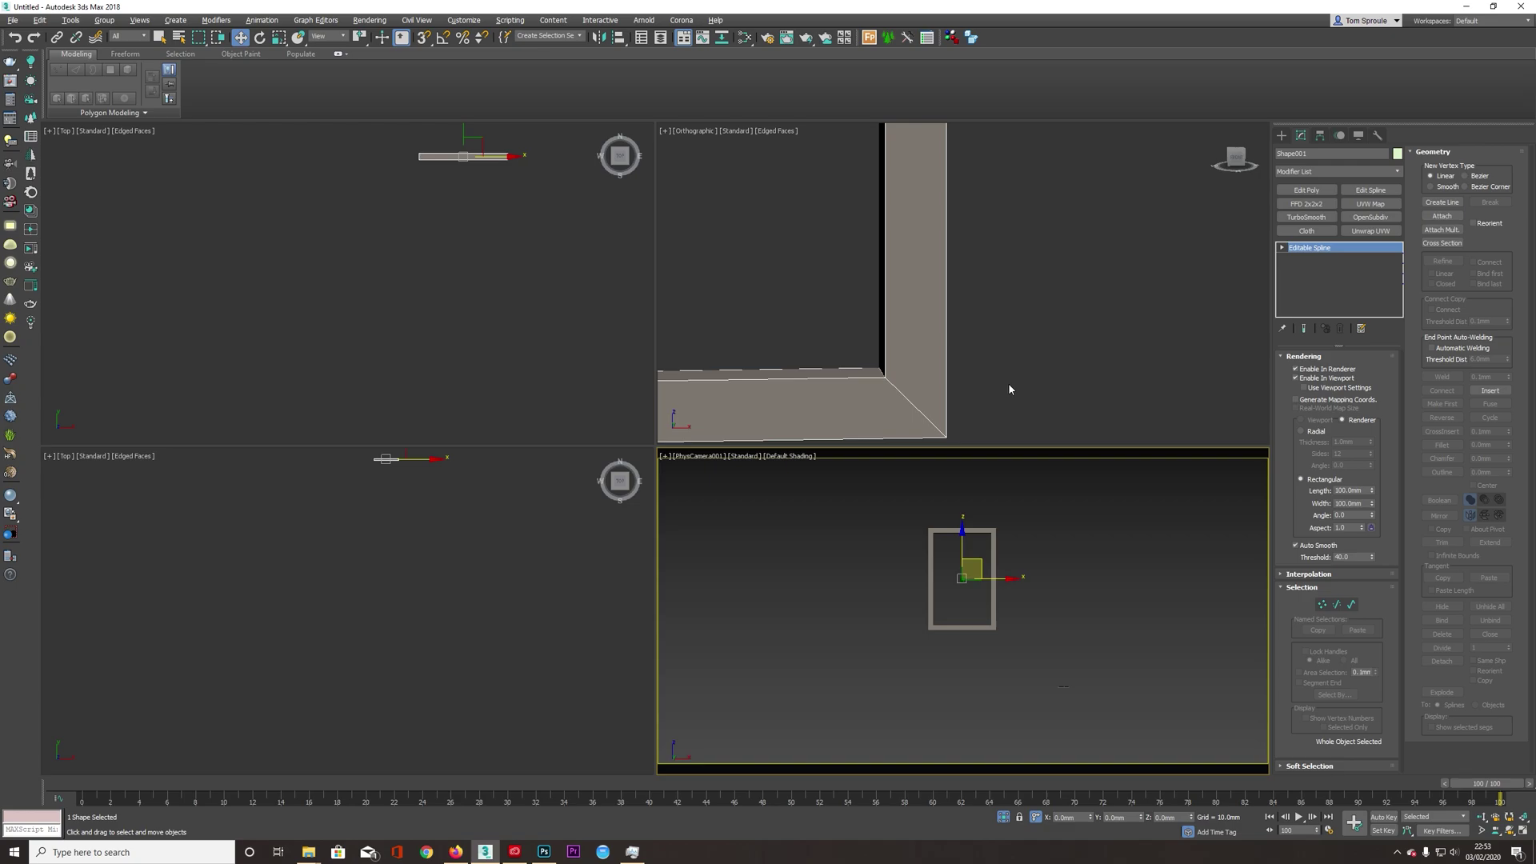
# - End the isolation and move the window frame back along Y into the thickness of the far wall
pyautogui.scroll(-4, 966, 352)
pyautogui.click(1005, 819)
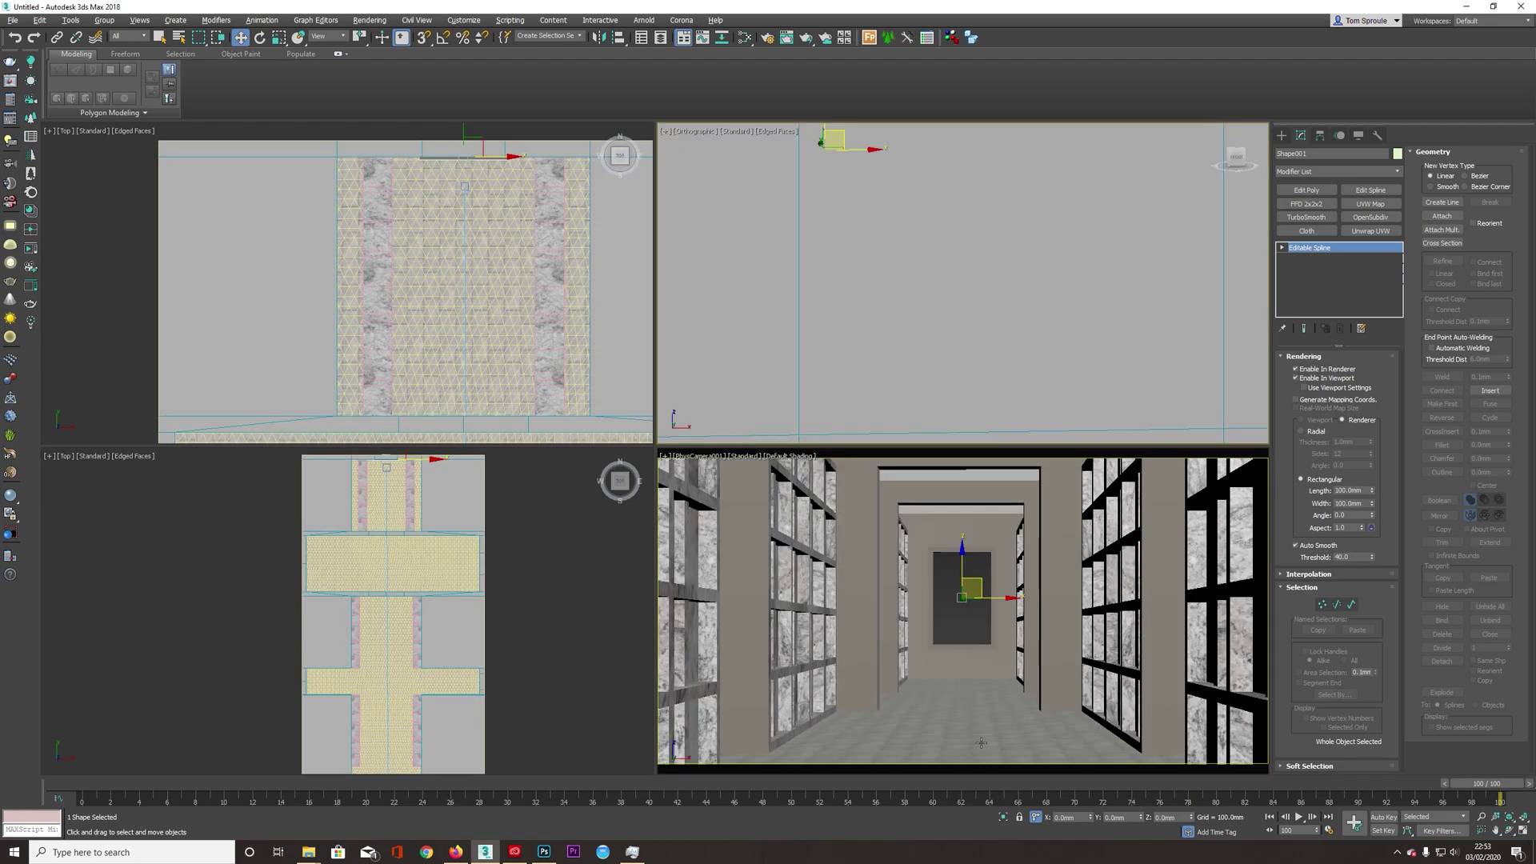
pyautogui.press('F4')
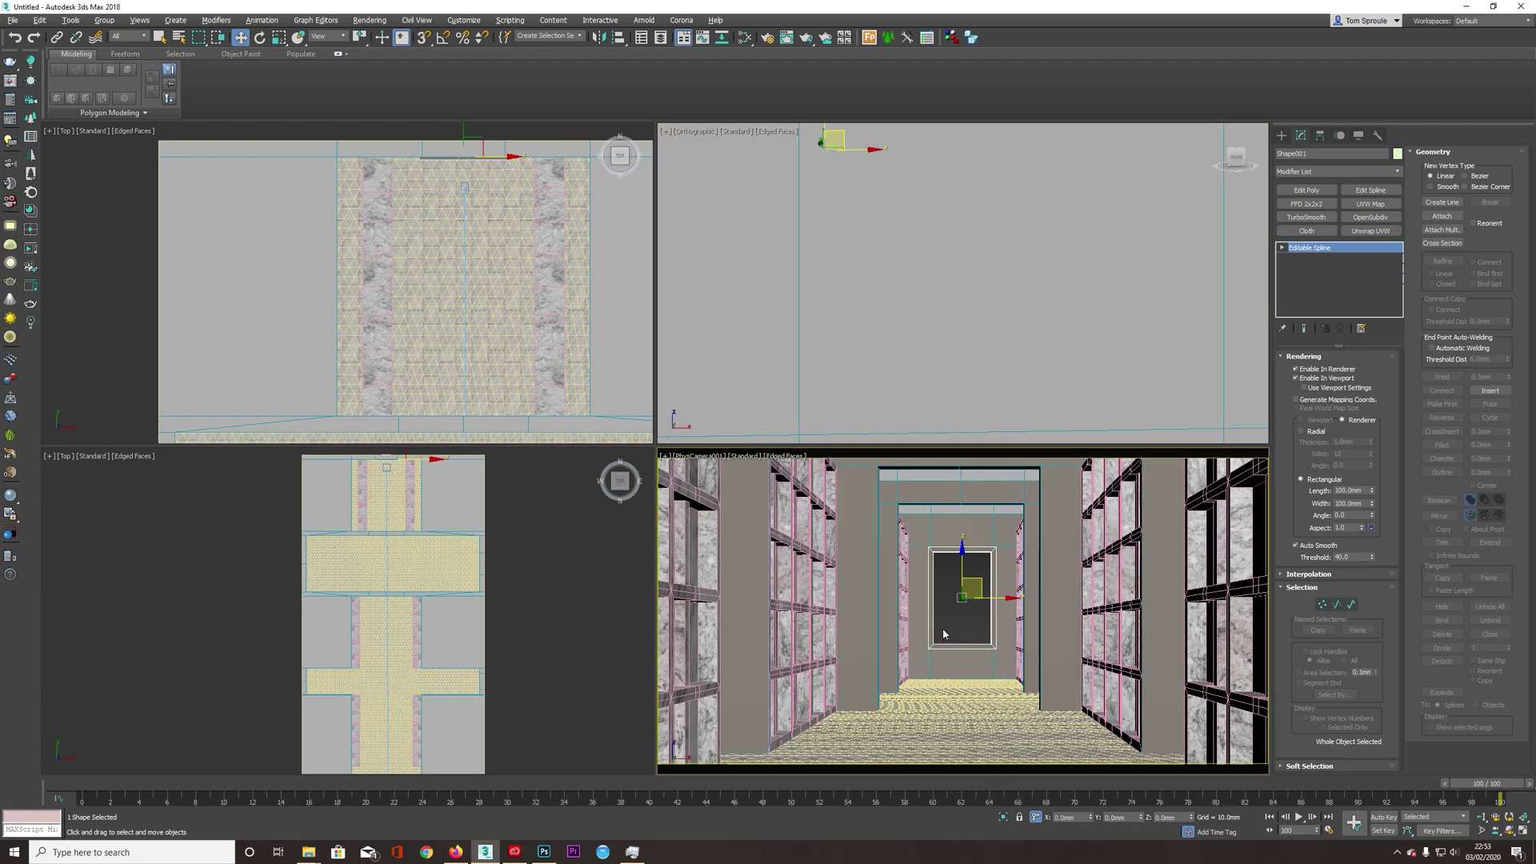
pyautogui.rightClick(823, 379)
pyautogui.press('t')
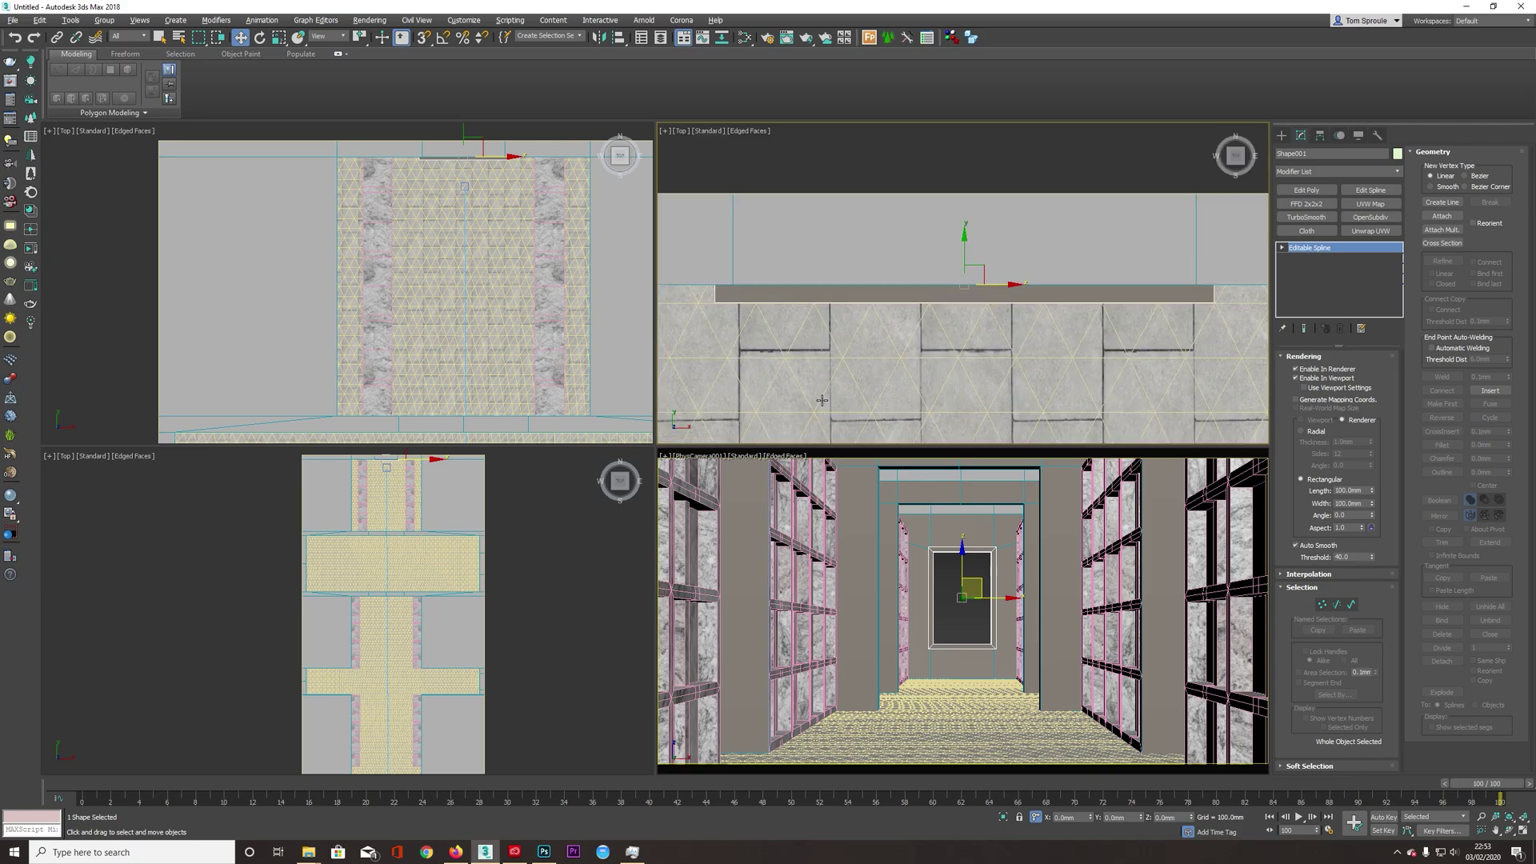
pyautogui.press('F3')
pyautogui.scroll(-2, 908, 302)
pyautogui.moveTo(908, 302); pyautogui.dragTo(948, 325, button='middle')
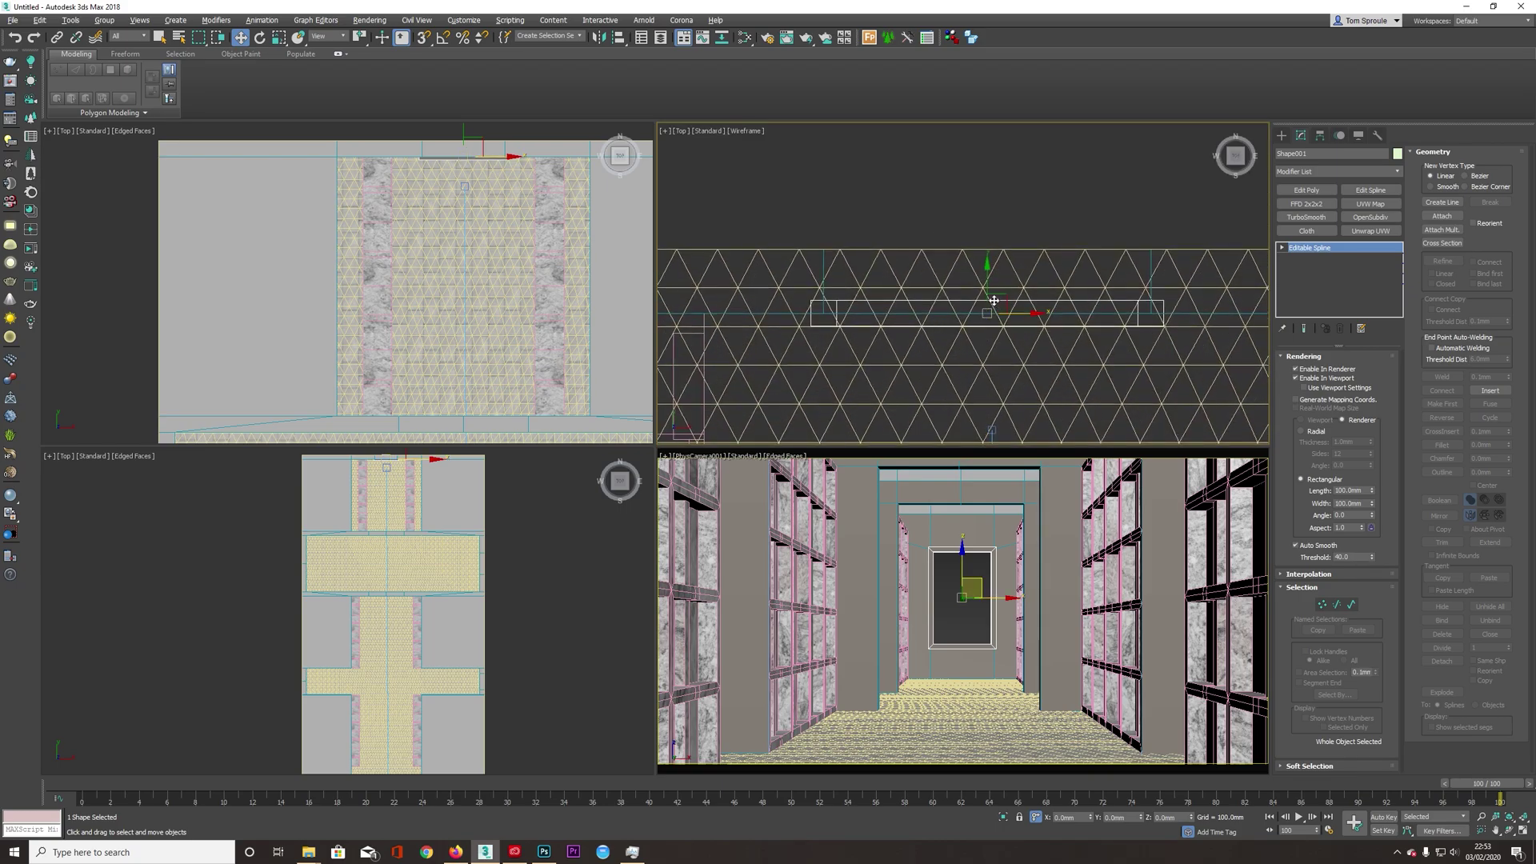
pyautogui.moveTo(987, 290); pyautogui.dragTo(992, 256)
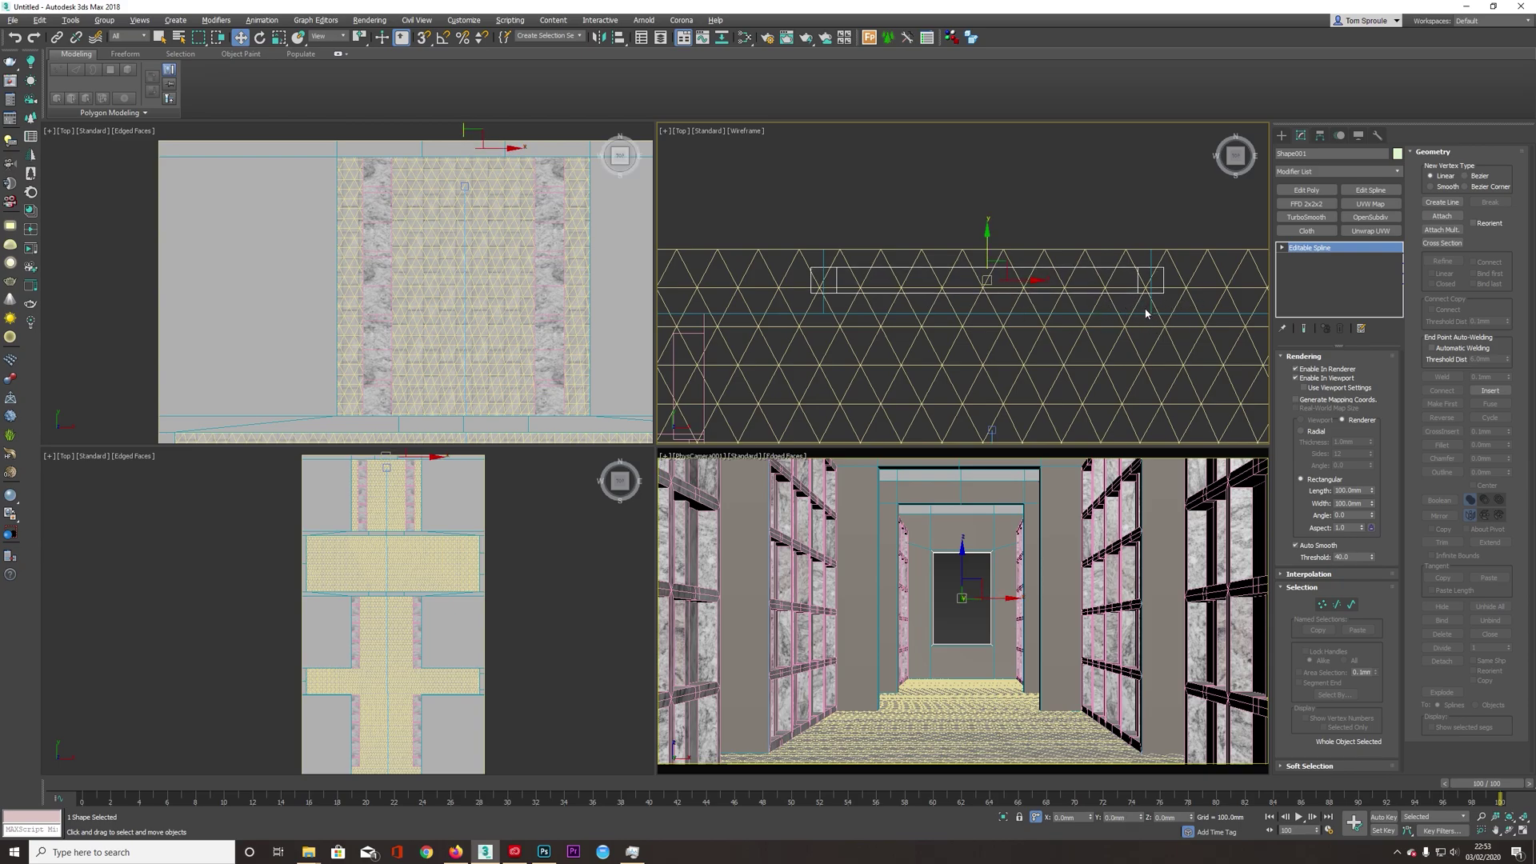
# - Set the window frame's rectangular profile width to 70 mm
pyautogui.press('f')
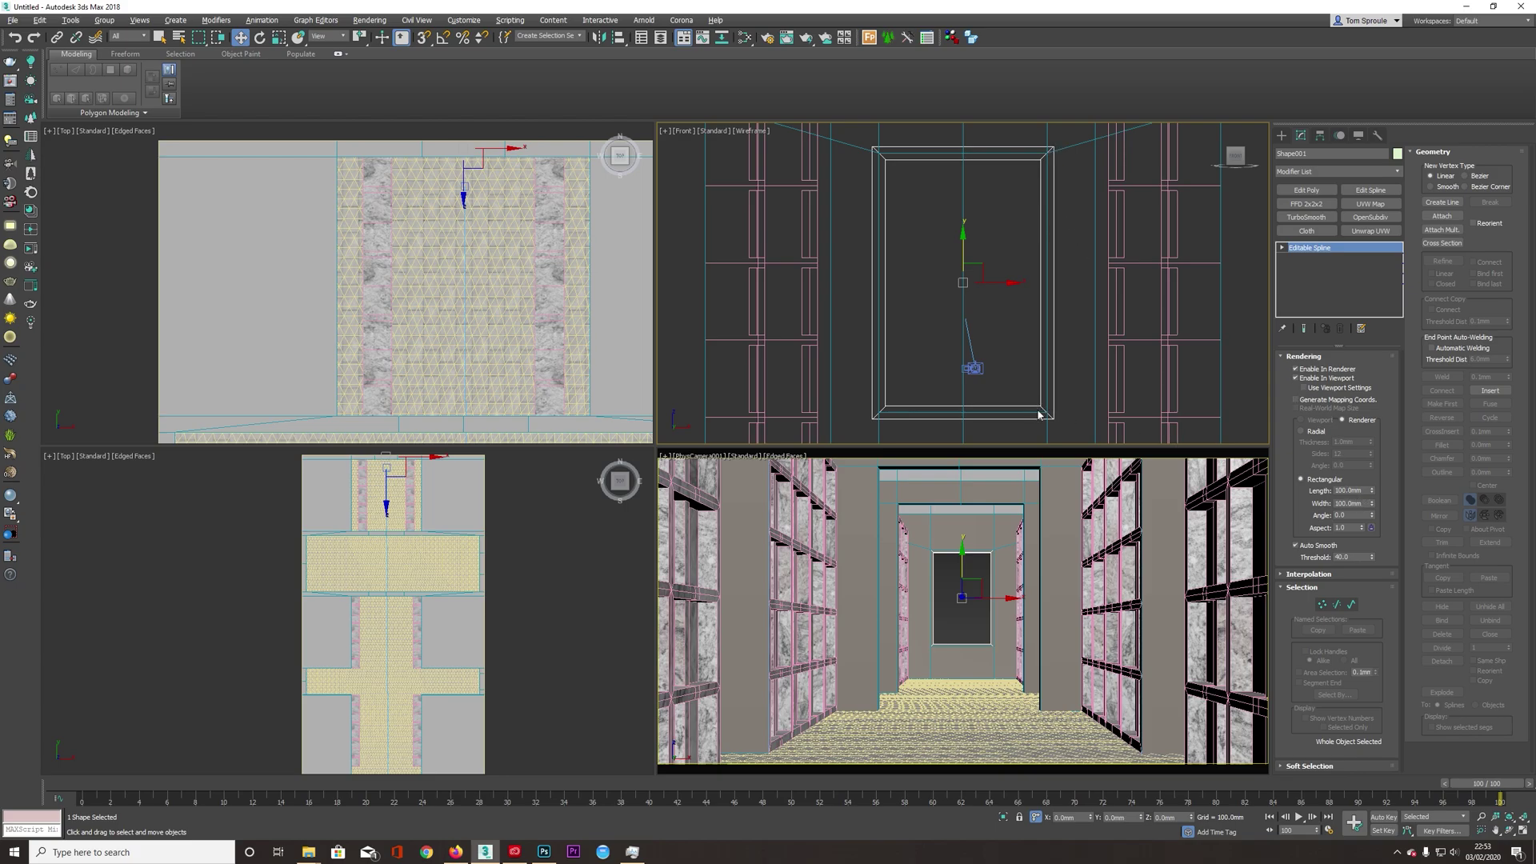
pyautogui.doubleClick(1360, 503)
pyautogui.write('70')
pyautogui.press('Return')
# - Add an Edit Poly to the frame, connect its vertical side edges, and raise the new edges toward the upper part of the window
pyautogui.click(1306, 189)
pyautogui.click(1320, 451)
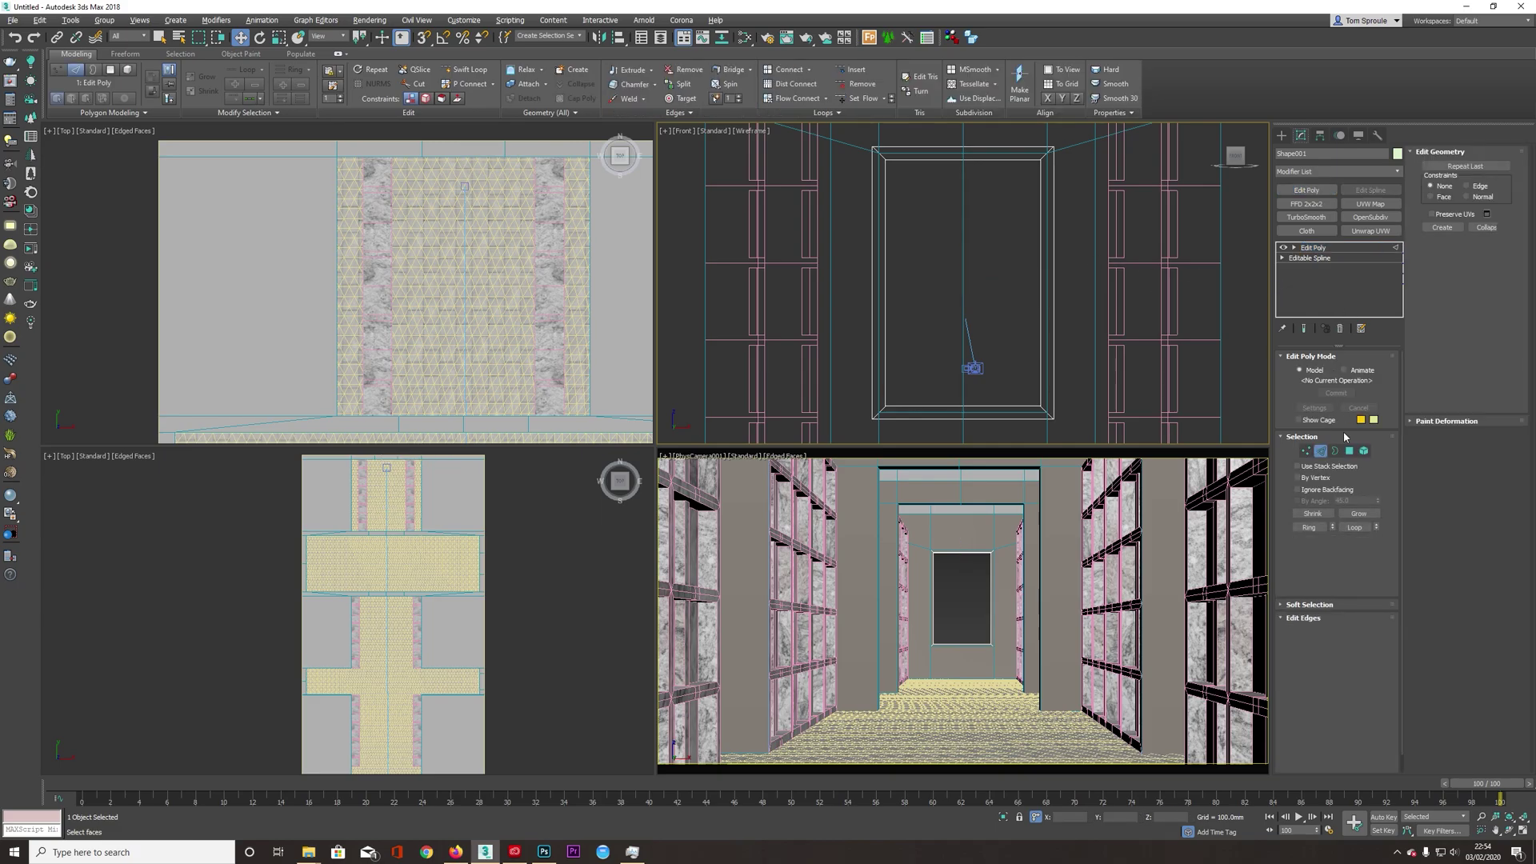
pyautogui.moveTo(1095, 319); pyautogui.dragTo(764, 262)
pyautogui.click(1354, 688)
pyautogui.moveTo(1046, 250); pyautogui.dragTo(1047, 198)
# - Check the window's crossbar height in the Photoshop reference and chamfer the connected edges in 3ds Max by 25 mm
pyautogui.hotkey('alt', 'Tab')
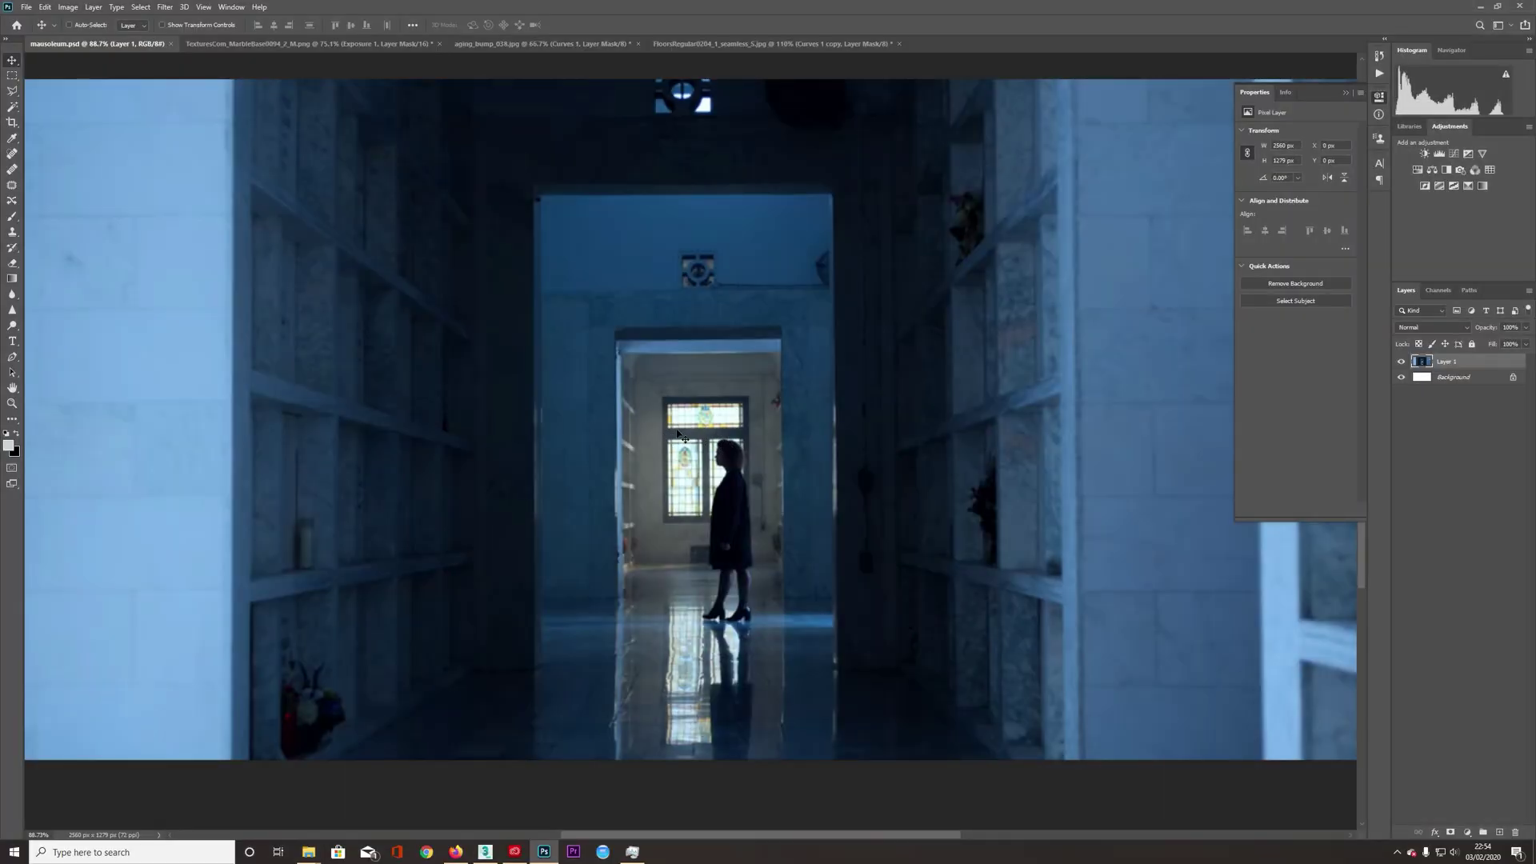
pyautogui.hotkey('alt', 'Tab')
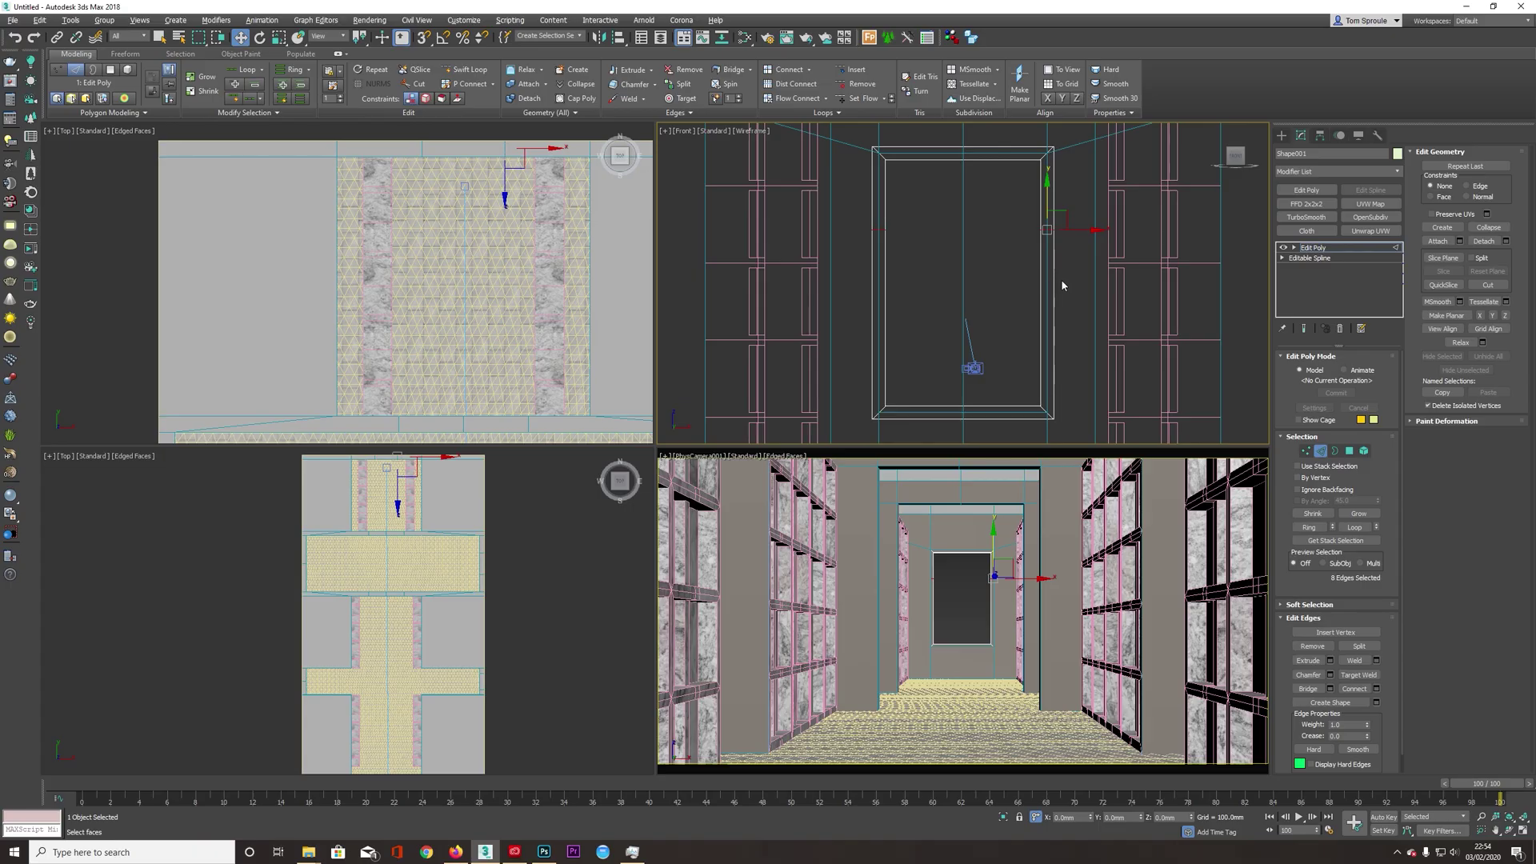
pyautogui.hotkey('alt', 'Tab')
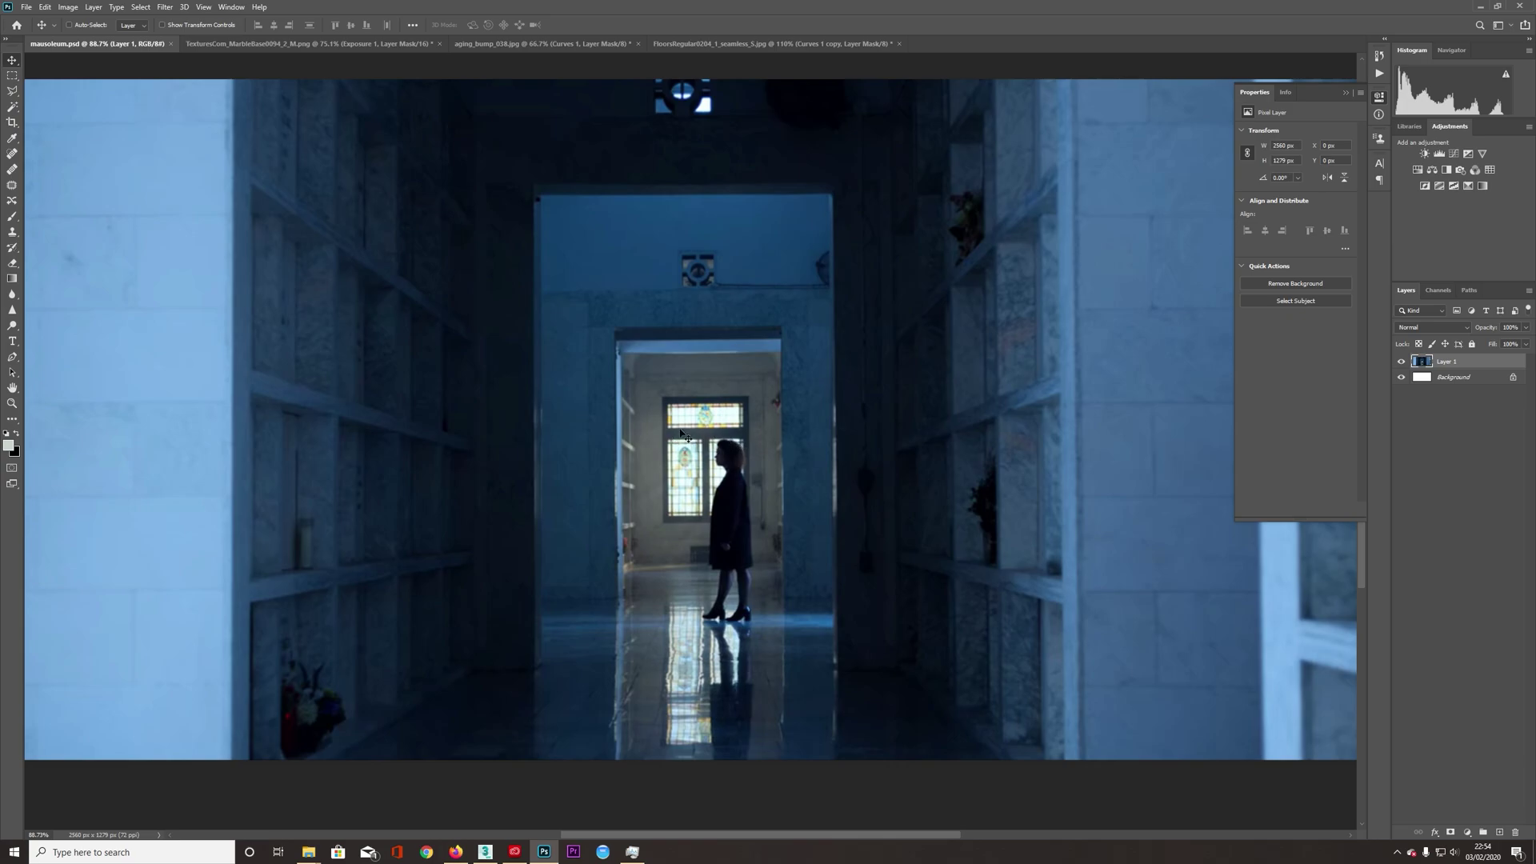
pyautogui.hotkey('alt', 'Tab')
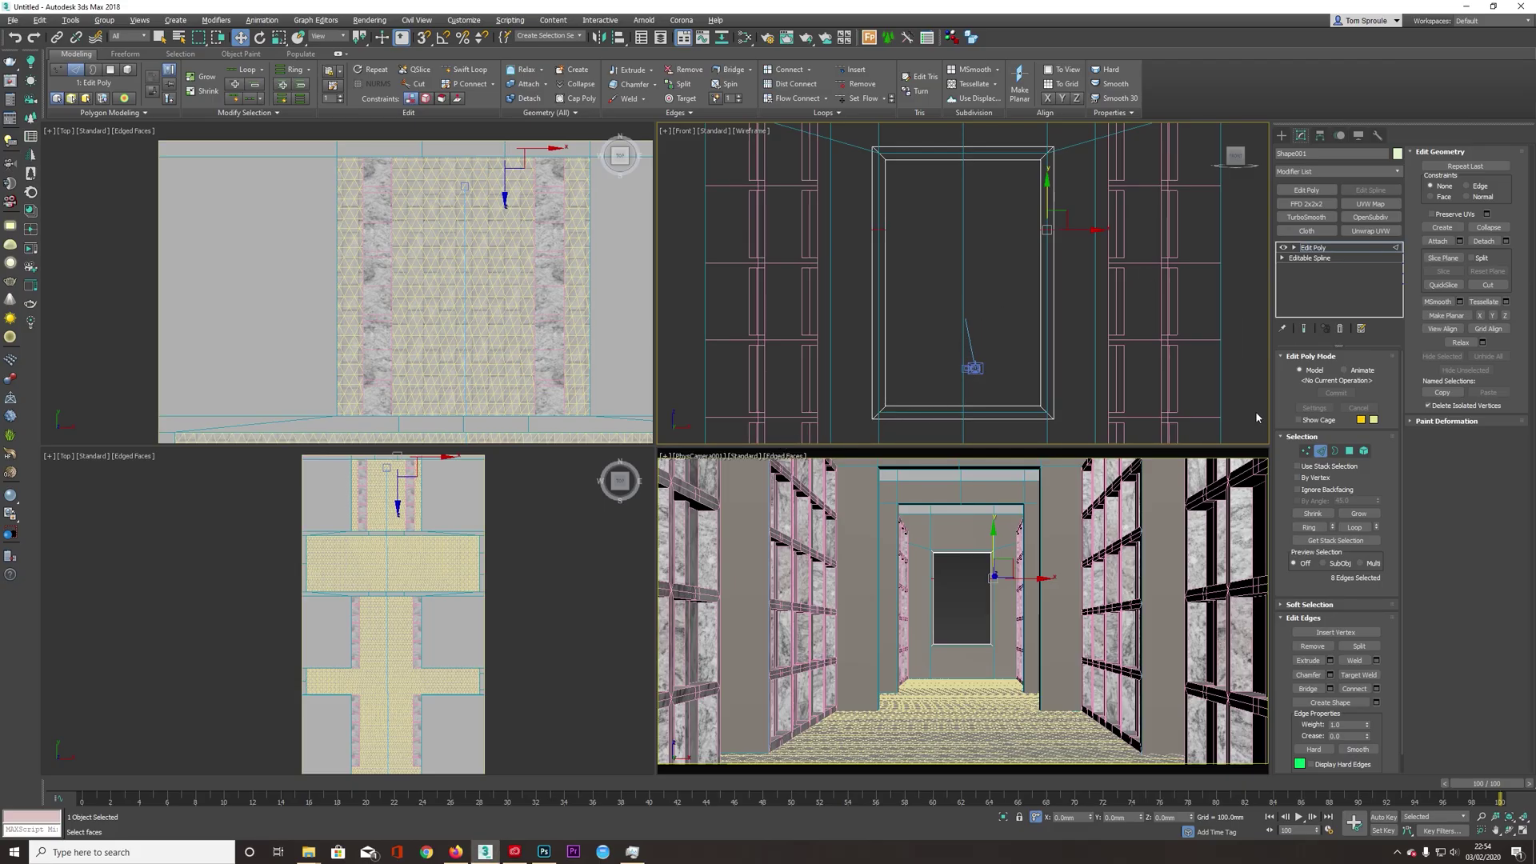
pyautogui.click(1330, 675)
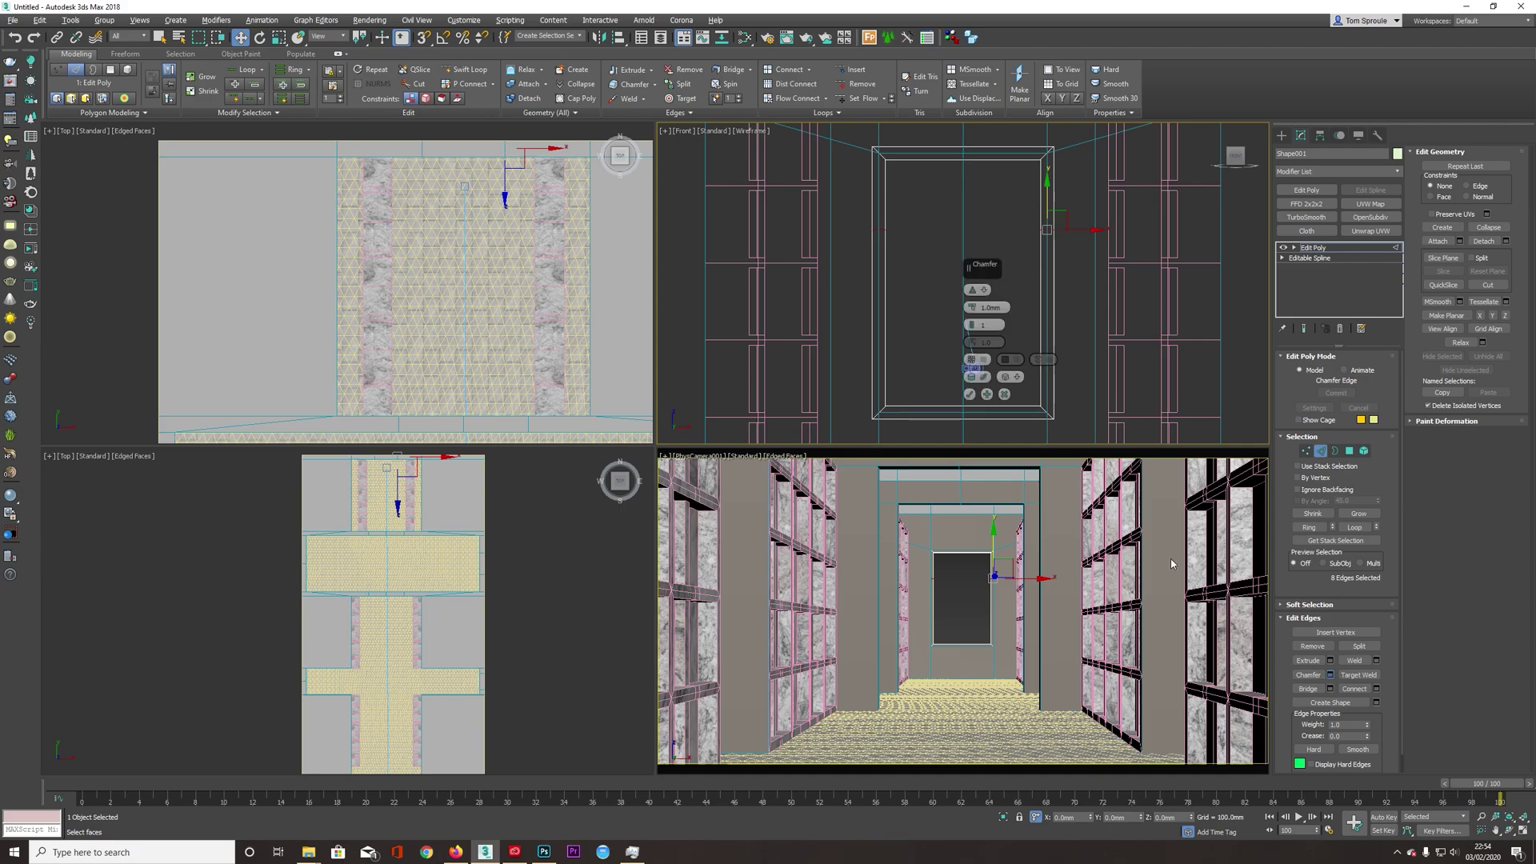
pyautogui.doubleClick(983, 307)
pyautogui.write('25')
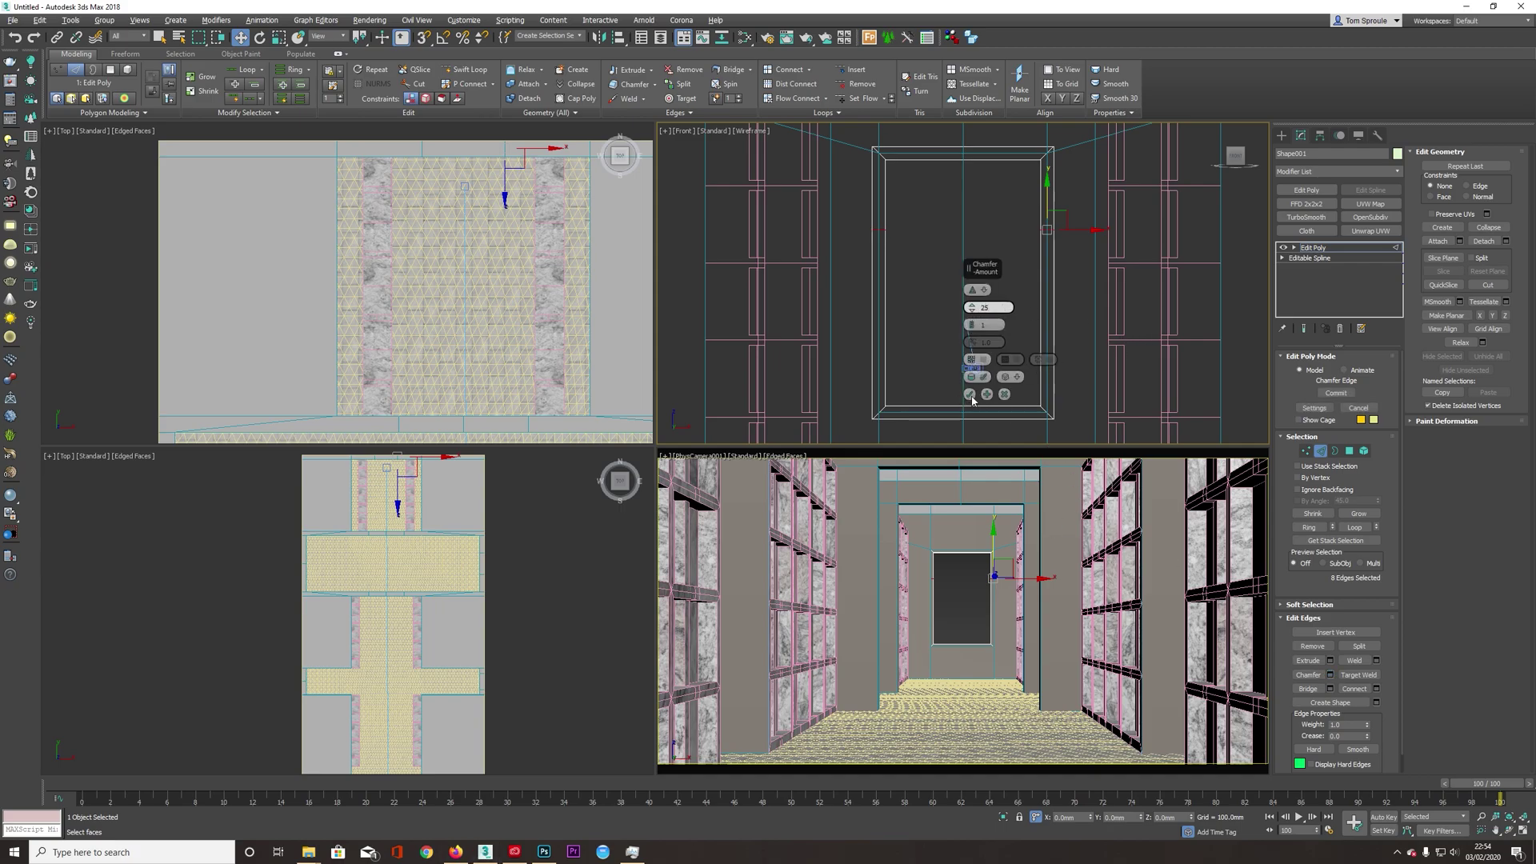
pyautogui.click(970, 393)
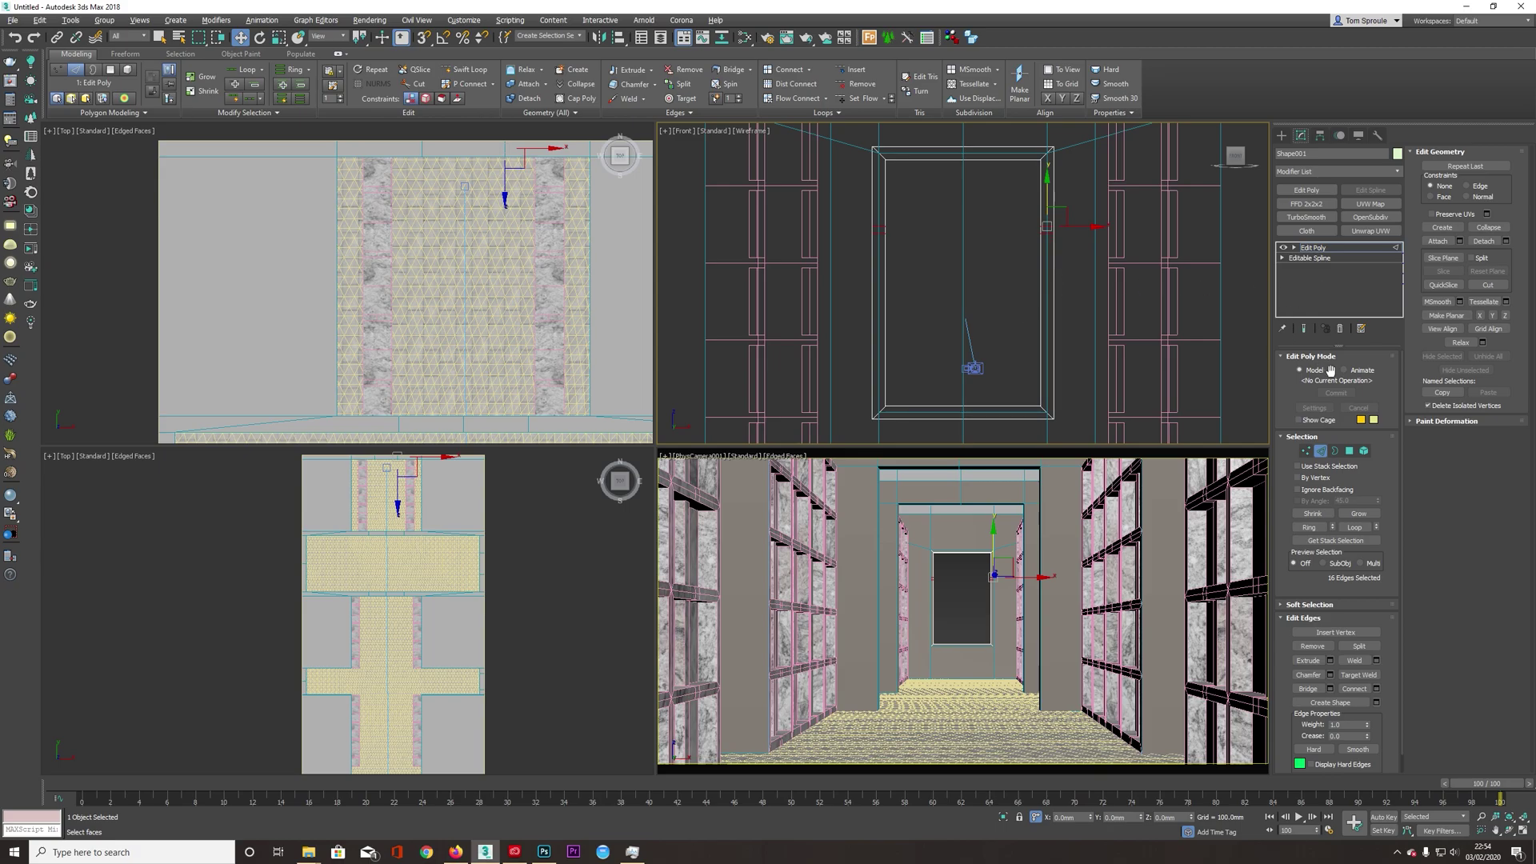
# - Bridge the facing inner polygons between the chamfered edges on both frame sides to form a horizontal crossbar
pyautogui.click(1349, 451)
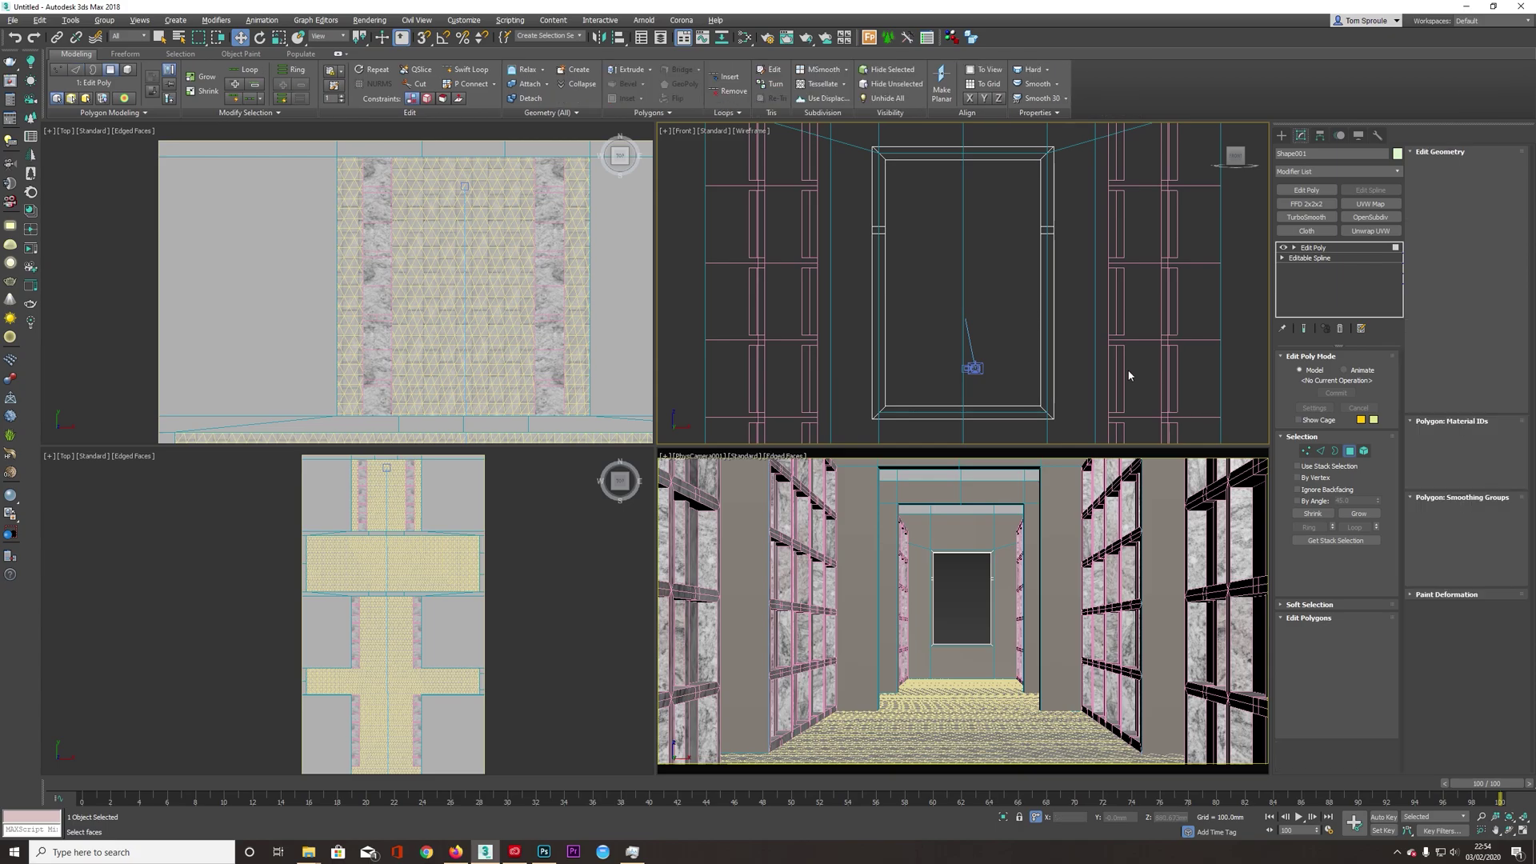
pyautogui.keyDown('alt'); pyautogui.moveTo(1137, 379); pyautogui.dragTo(1074, 339, button='middle'); pyautogui.keyUp('alt')
pyautogui.scroll(5, 1074, 342)
pyautogui.click(1011, 207)
pyautogui.keyDown('alt'); pyautogui.moveTo(1012, 207); pyautogui.dragTo(1064, 274, button='middle'); pyautogui.keyUp('alt')
pyautogui.moveTo(960, 275); pyautogui.dragTo(1030, 352, button='middle')
pyautogui.scroll(2, 885, 280)
pyautogui.keyDown('ctrl'); pyautogui.click(730, 221); pyautogui.keyUp('ctrl')
pyautogui.click(1308, 674)
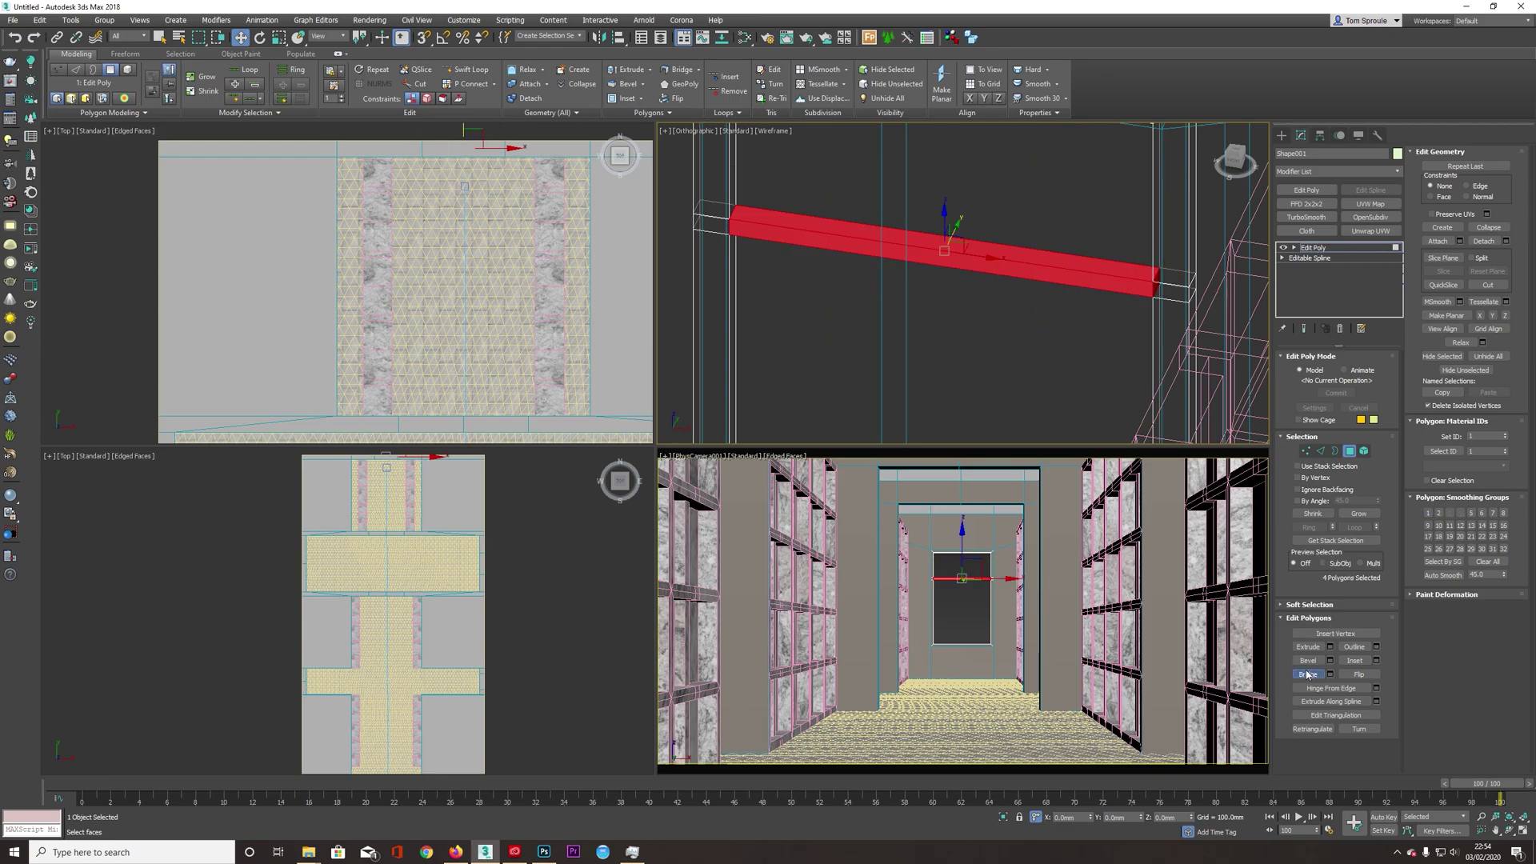
# - Connect the horizontal edges of the frame's rails and crossbar at mid-width and chamfer the resulting edges
pyautogui.click(1311, 247)
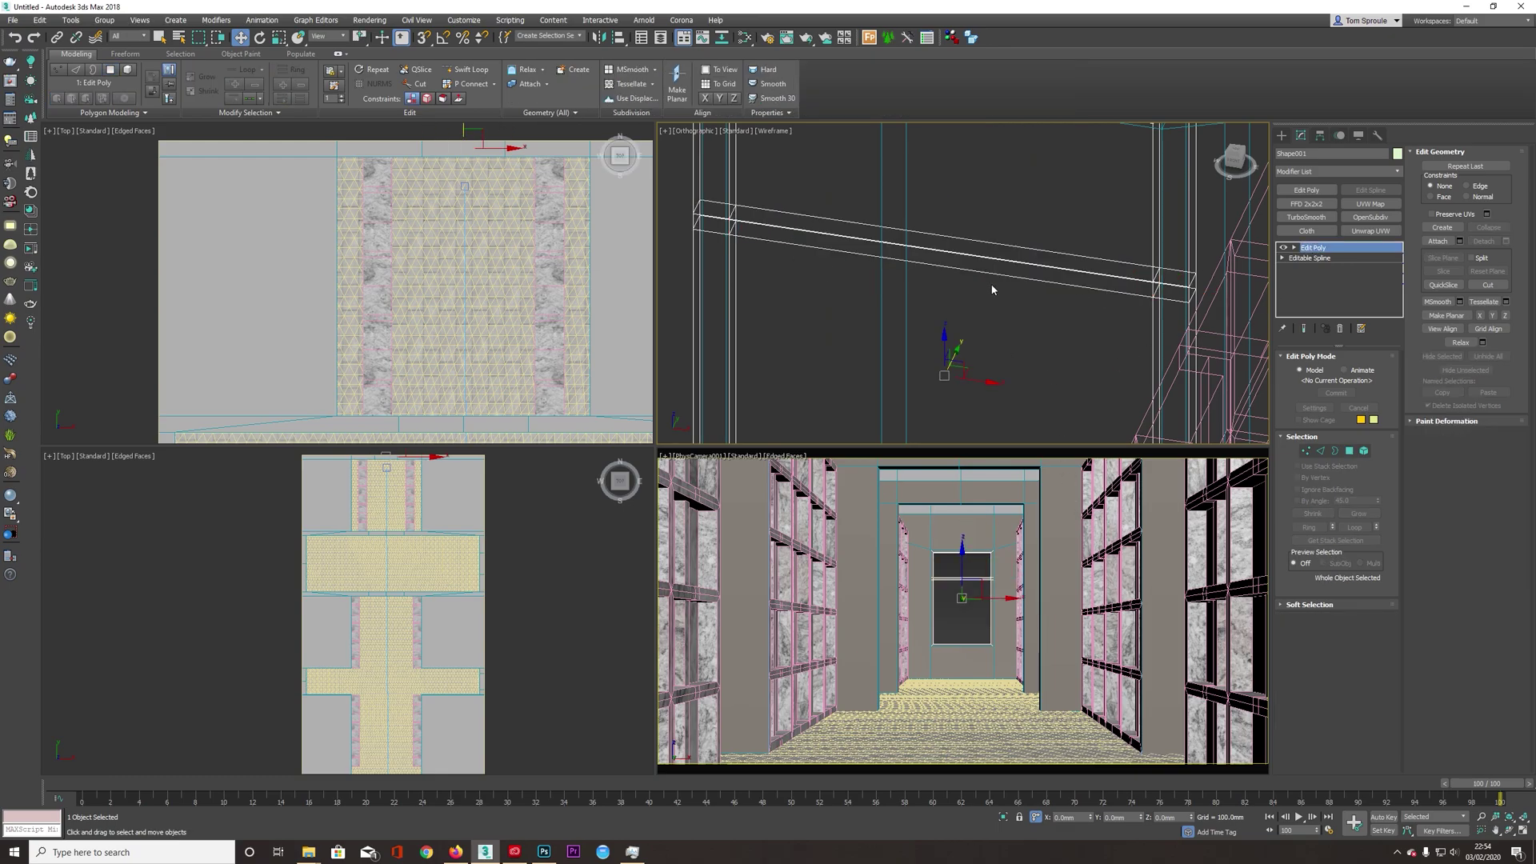
pyautogui.press('t')
pyautogui.press('z')
pyautogui.scroll(-2, 981, 301)
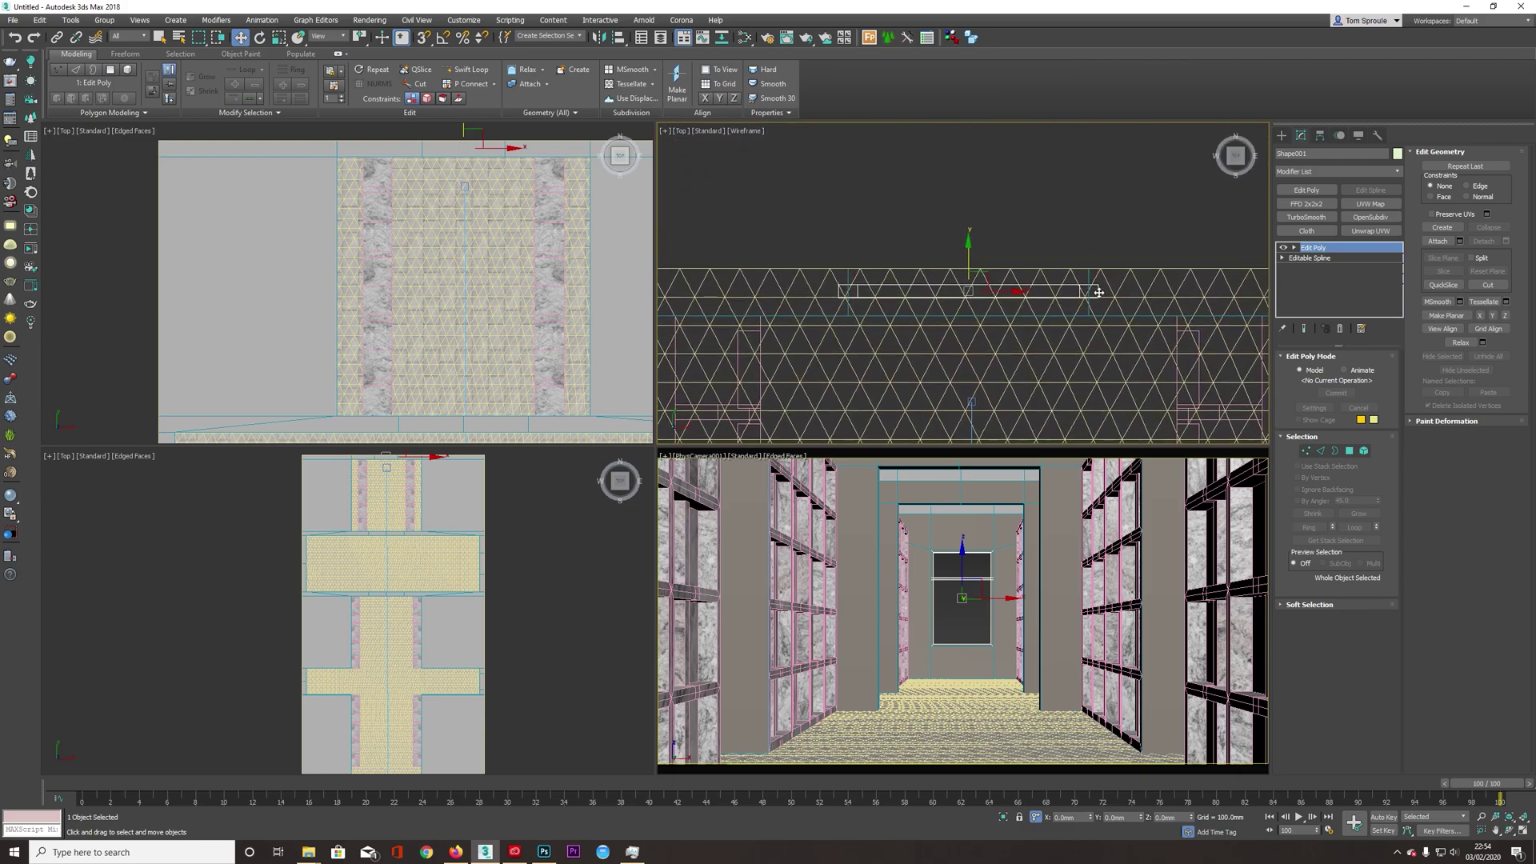
pyautogui.click(1320, 450)
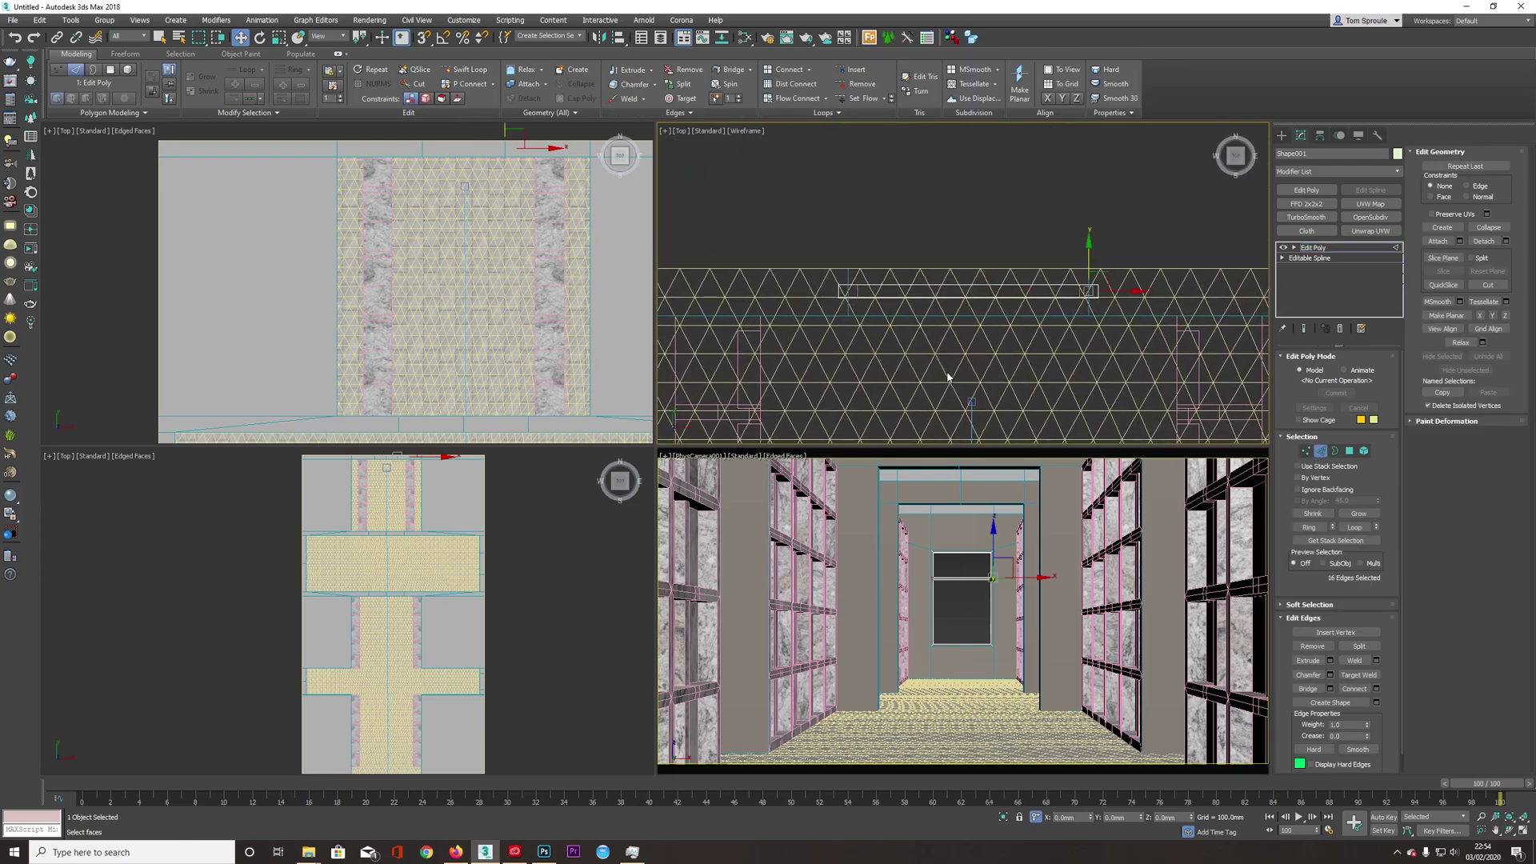
pyautogui.click(1356, 689)
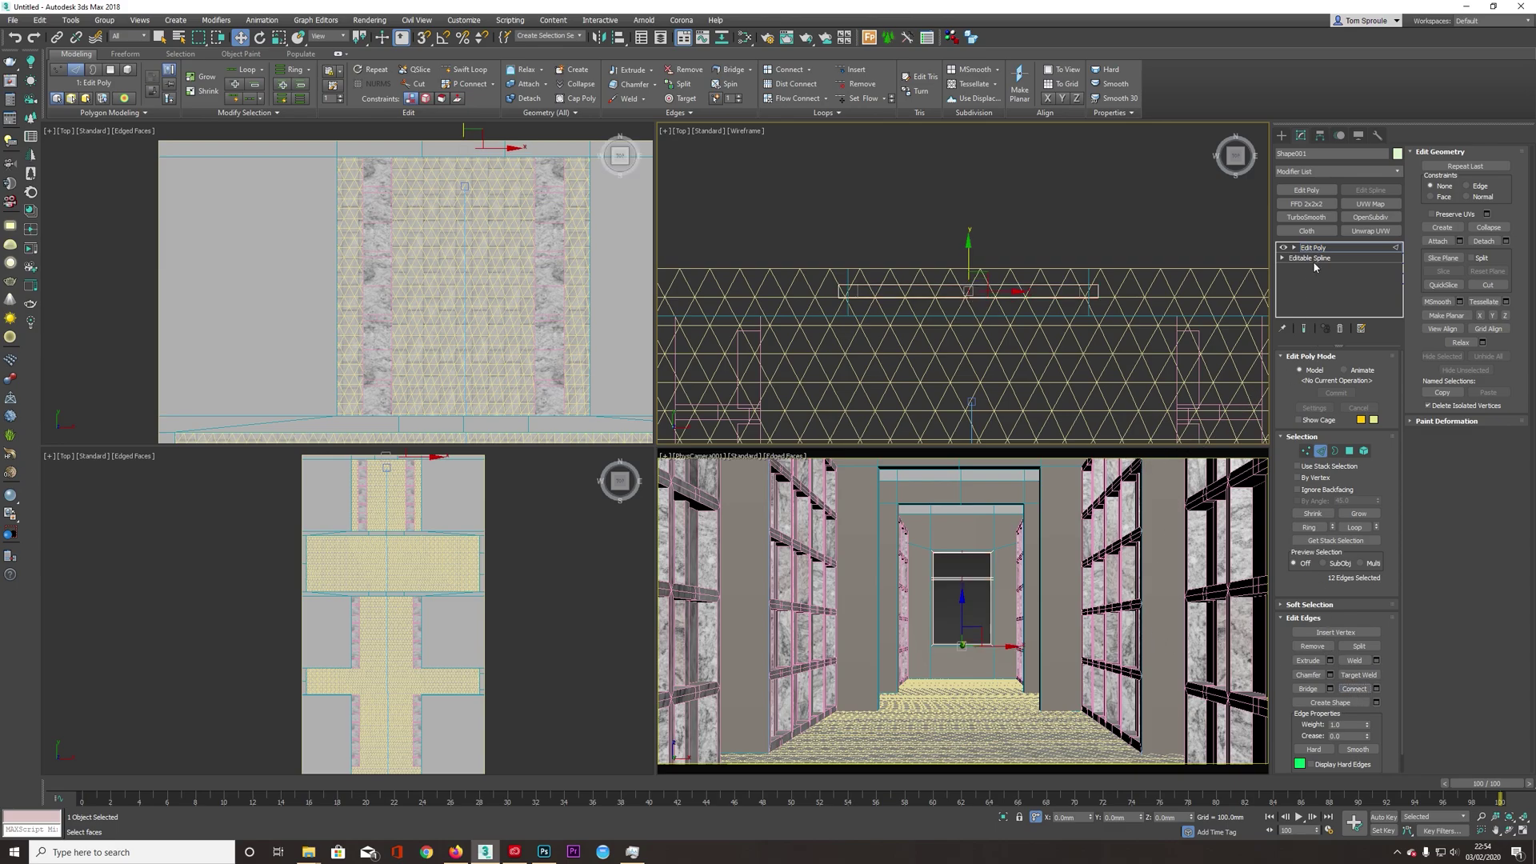
pyautogui.click(1330, 674)
pyautogui.click(970, 394)
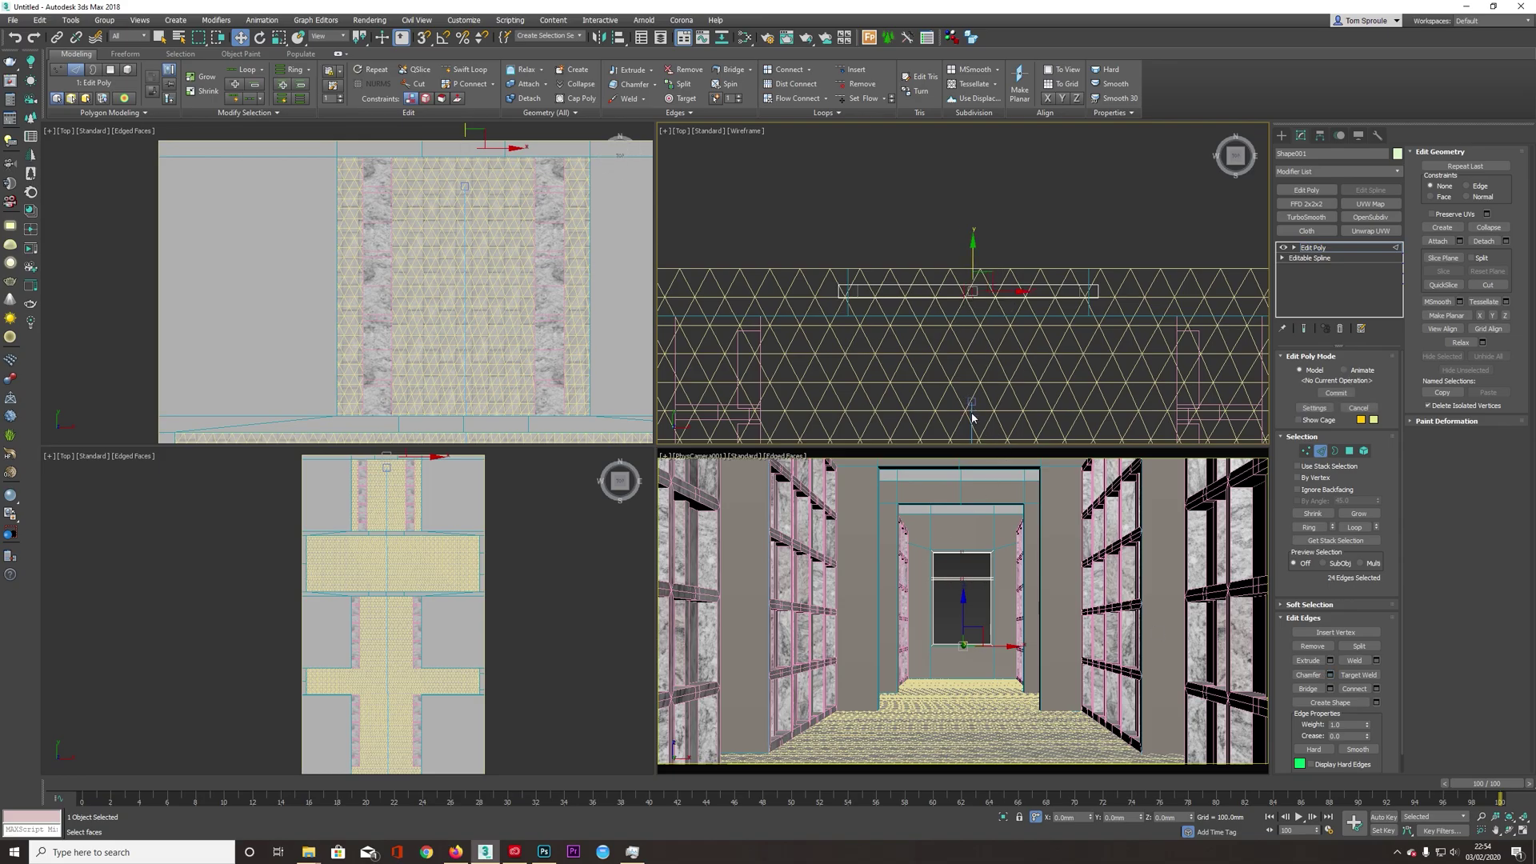
# - Bridge the facing centre polygons of the bottom rail and crossbar to form a vertical mullion in the lower window
pyautogui.keyDown('alt'); pyautogui.moveTo(974, 366); pyautogui.dragTo(953, 212, button='middle'); pyautogui.keyUp('alt')
pyautogui.click(1350, 451)
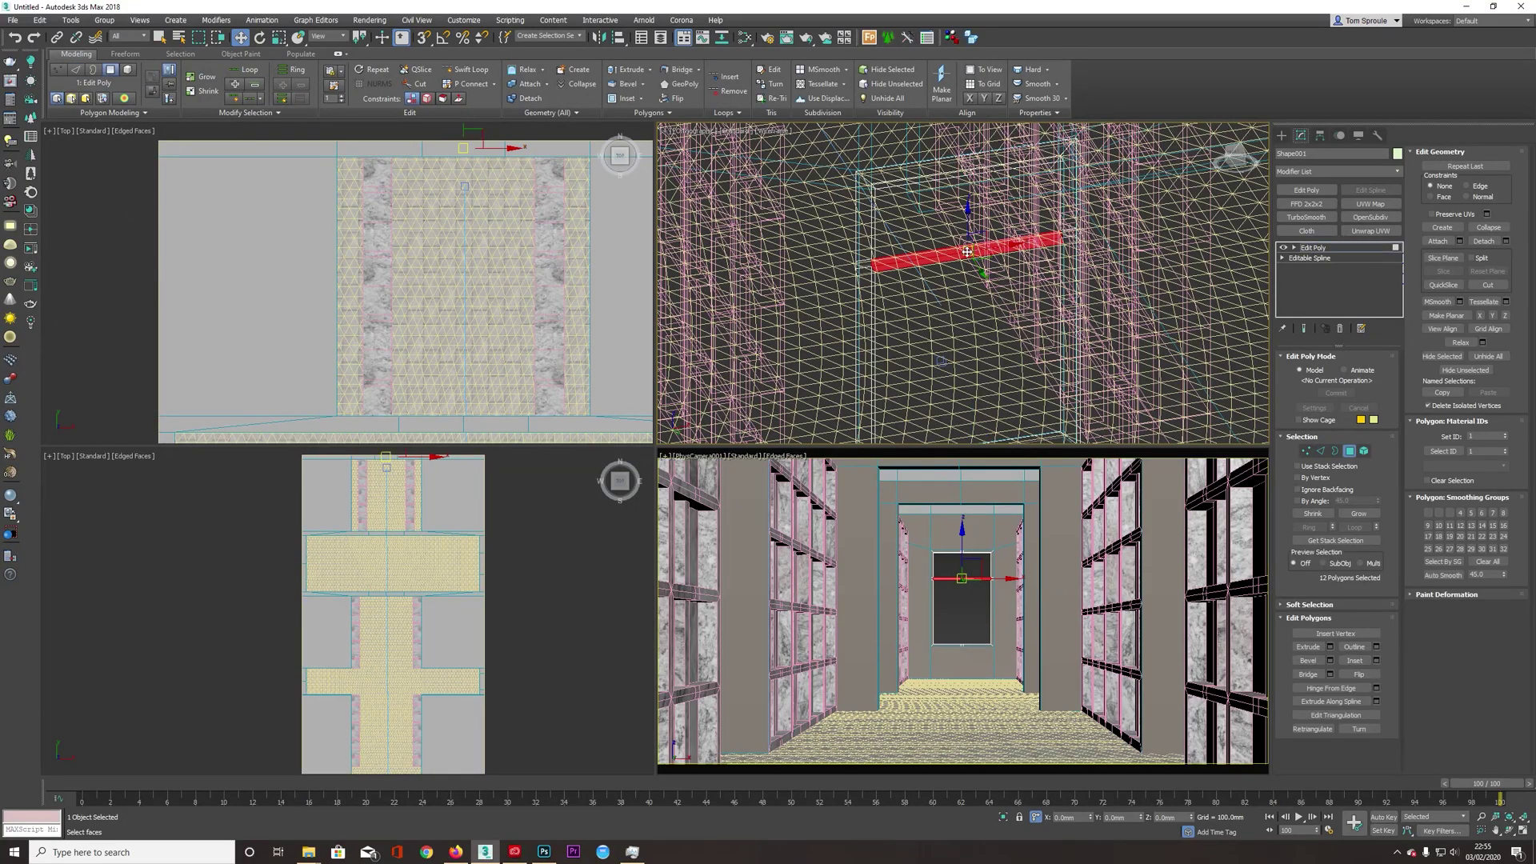
pyautogui.press('z')
pyautogui.keyDown('alt'); pyautogui.moveTo(967, 320); pyautogui.dragTo(962, 369, button='middle'); pyautogui.keyUp('alt')
pyautogui.scroll(-5, 962, 296)
pyautogui.keyDown('alt'); pyautogui.moveTo(962, 296); pyautogui.dragTo(960, 424, button='middle'); pyautogui.keyUp('alt')
pyautogui.scroll(4, 958, 397)
pyautogui.keyDown('ctrl'); pyautogui.click(966, 382); pyautogui.keyUp('ctrl')
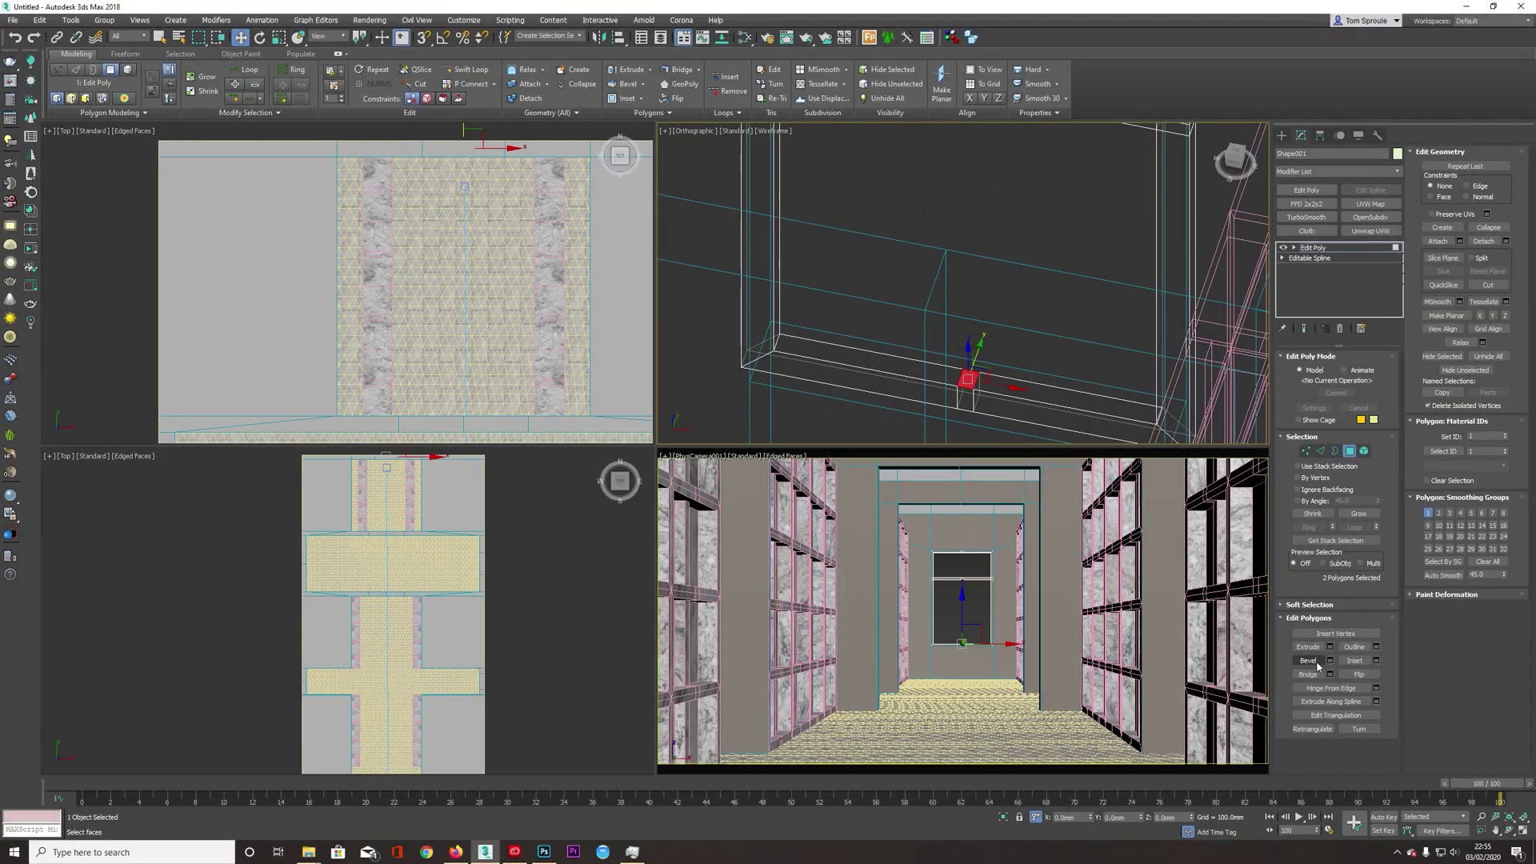
pyautogui.click(1308, 675)
pyautogui.scroll(-2, 1009, 393)
pyautogui.scroll(-5, 1009, 393)
pyautogui.keyDown('alt'); pyautogui.moveTo(1009, 393); pyautogui.dragTo(1063, 389, button='middle'); pyautogui.keyUp('alt')
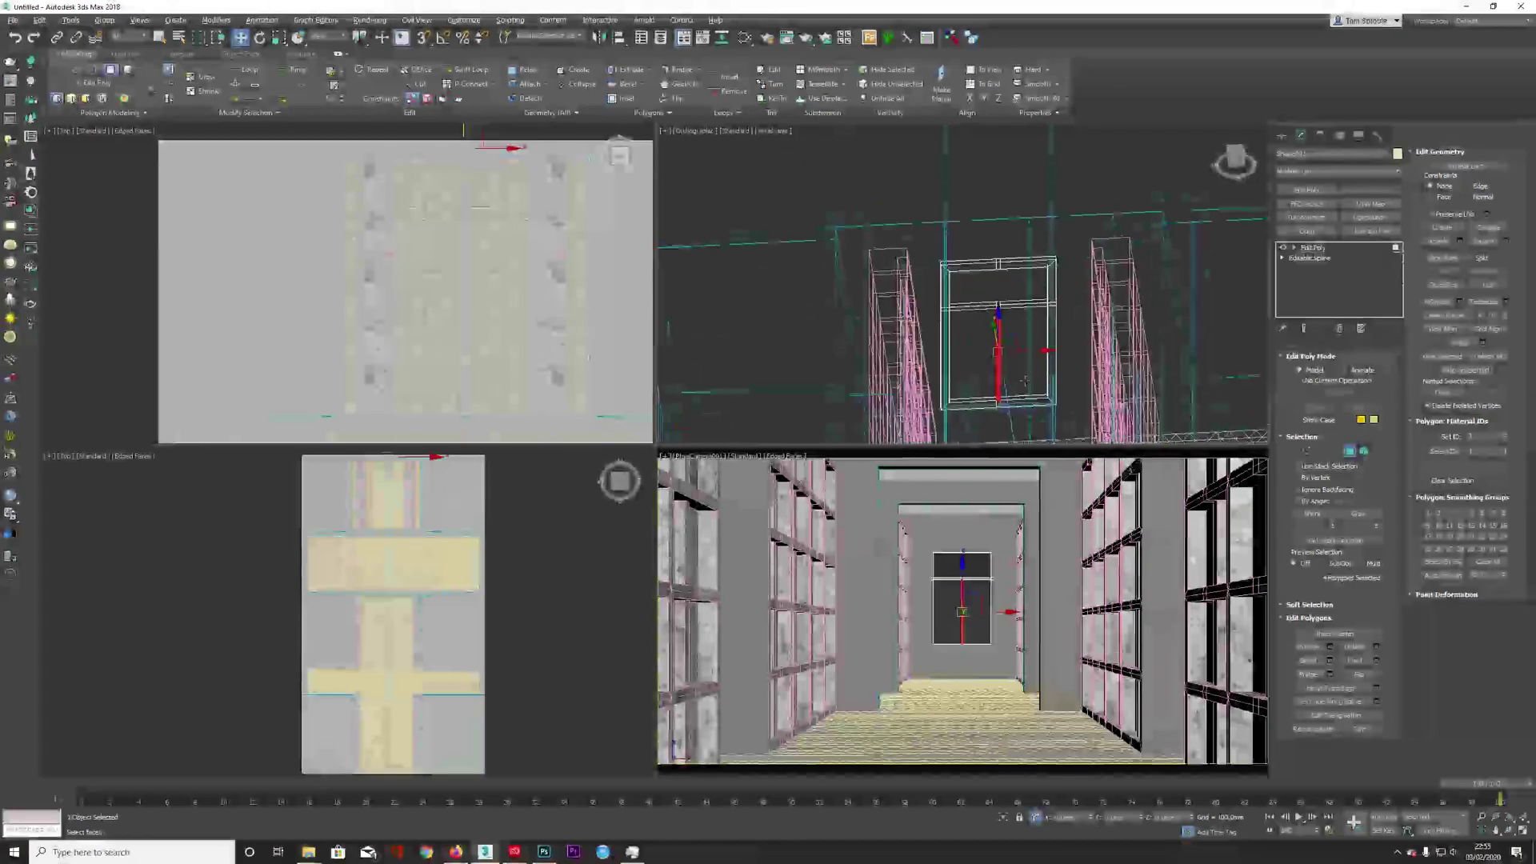
# - Leave polygon editing on the window frame and inspect the bridged crossbar and mullion from both sides
pyautogui.click(1312, 248)
pyautogui.moveTo(1040, 336)
pyautogui.keyDown('alt'); pyautogui.mouseDown(button='middle')
pyautogui.moveTo(1009, 370)
pyautogui.moveTo(1015, 339)
pyautogui.moveTo(1076, 339)
pyautogui.moveTo(1059, 357)
pyautogui.mouseUp(button='middle'); pyautogui.keyUp('alt')
pyautogui.scroll(6, 1010, 336)
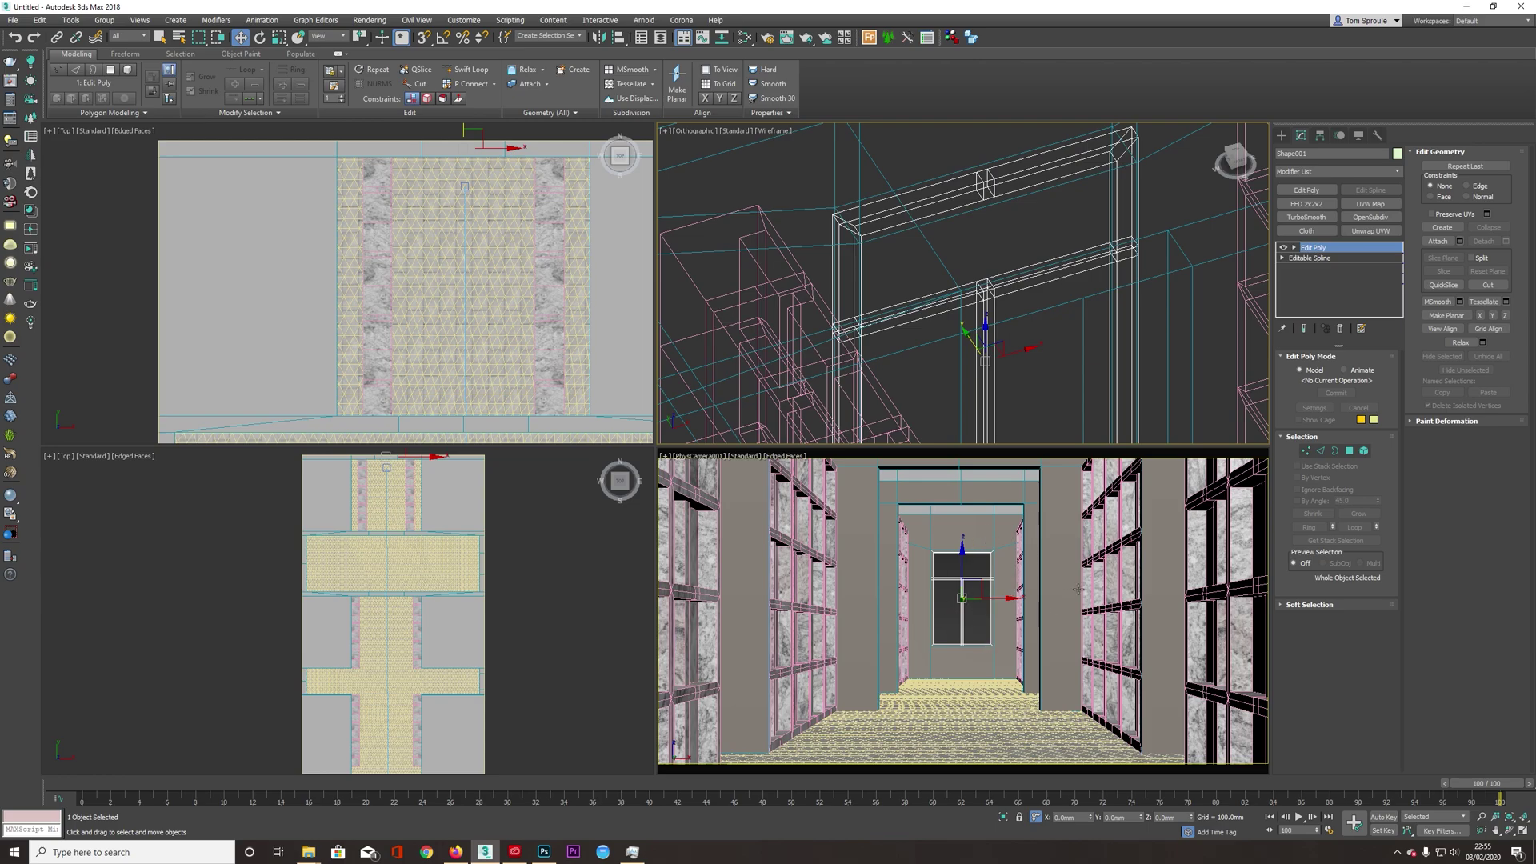
pyautogui.keyDown('alt'); pyautogui.moveTo(1053, 393); pyautogui.dragTo(1032, 376, button='middle'); pyautogui.keyUp('alt')
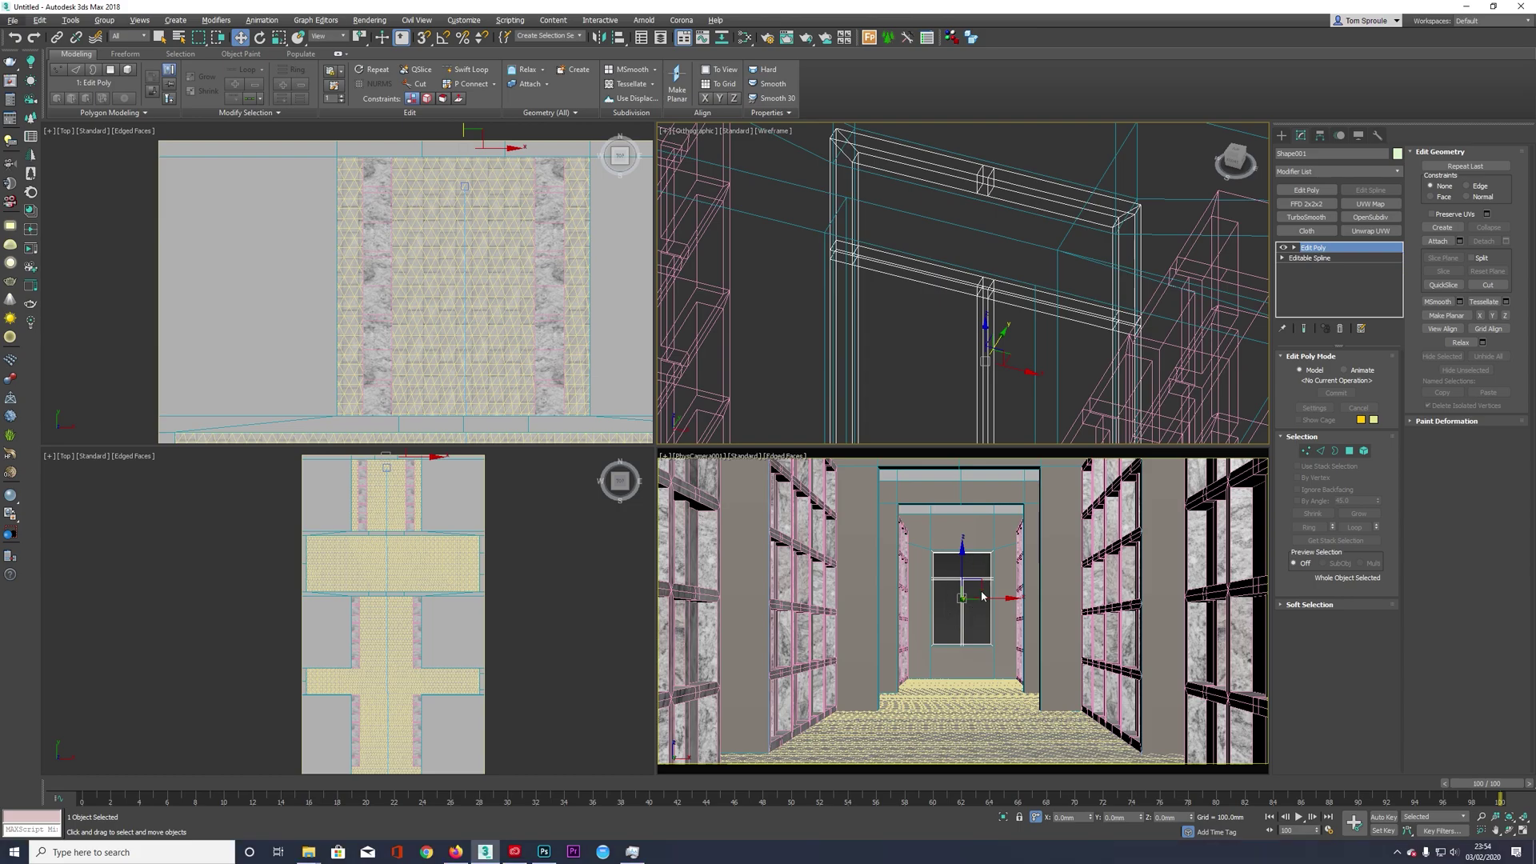
# - Switch to Firefox and search textures.com for "glass window"
pyautogui.click(455, 852)
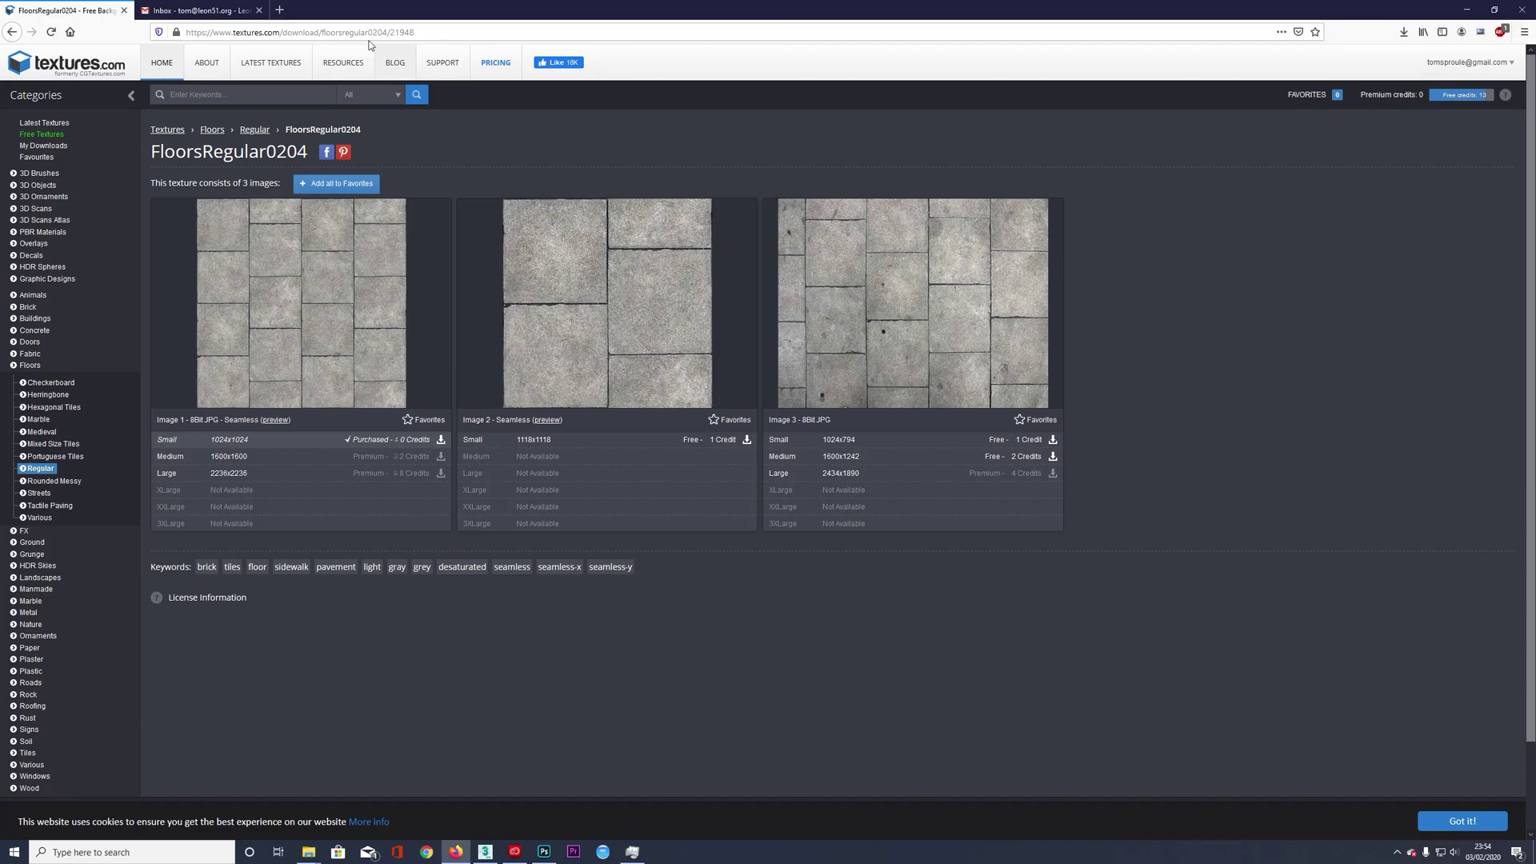
pyautogui.write('ss')
pyautogui.press('Return')
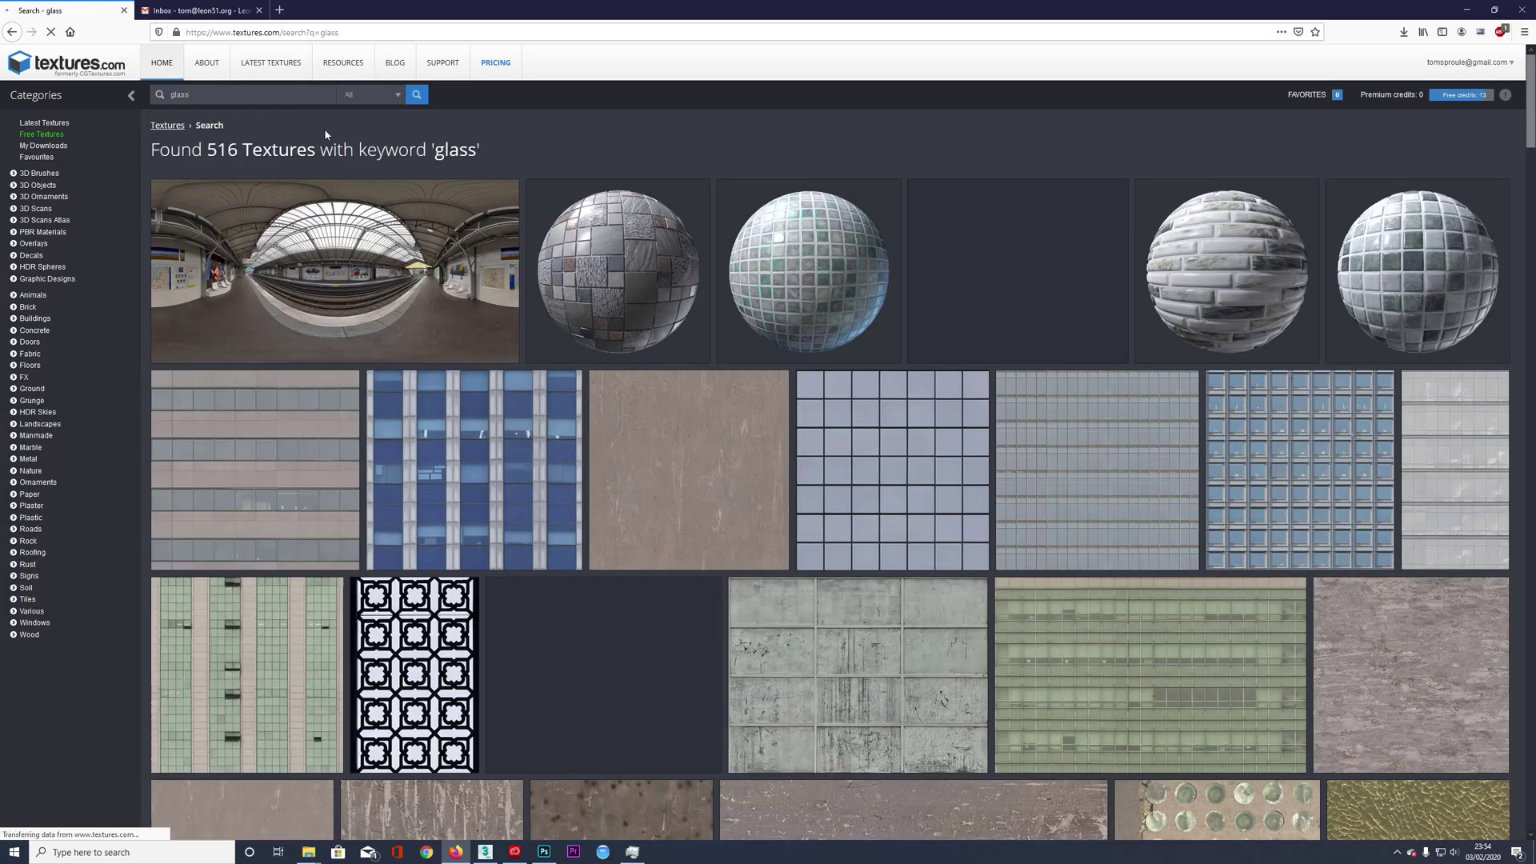
pyautogui.write('window')
pyautogui.press('Return')
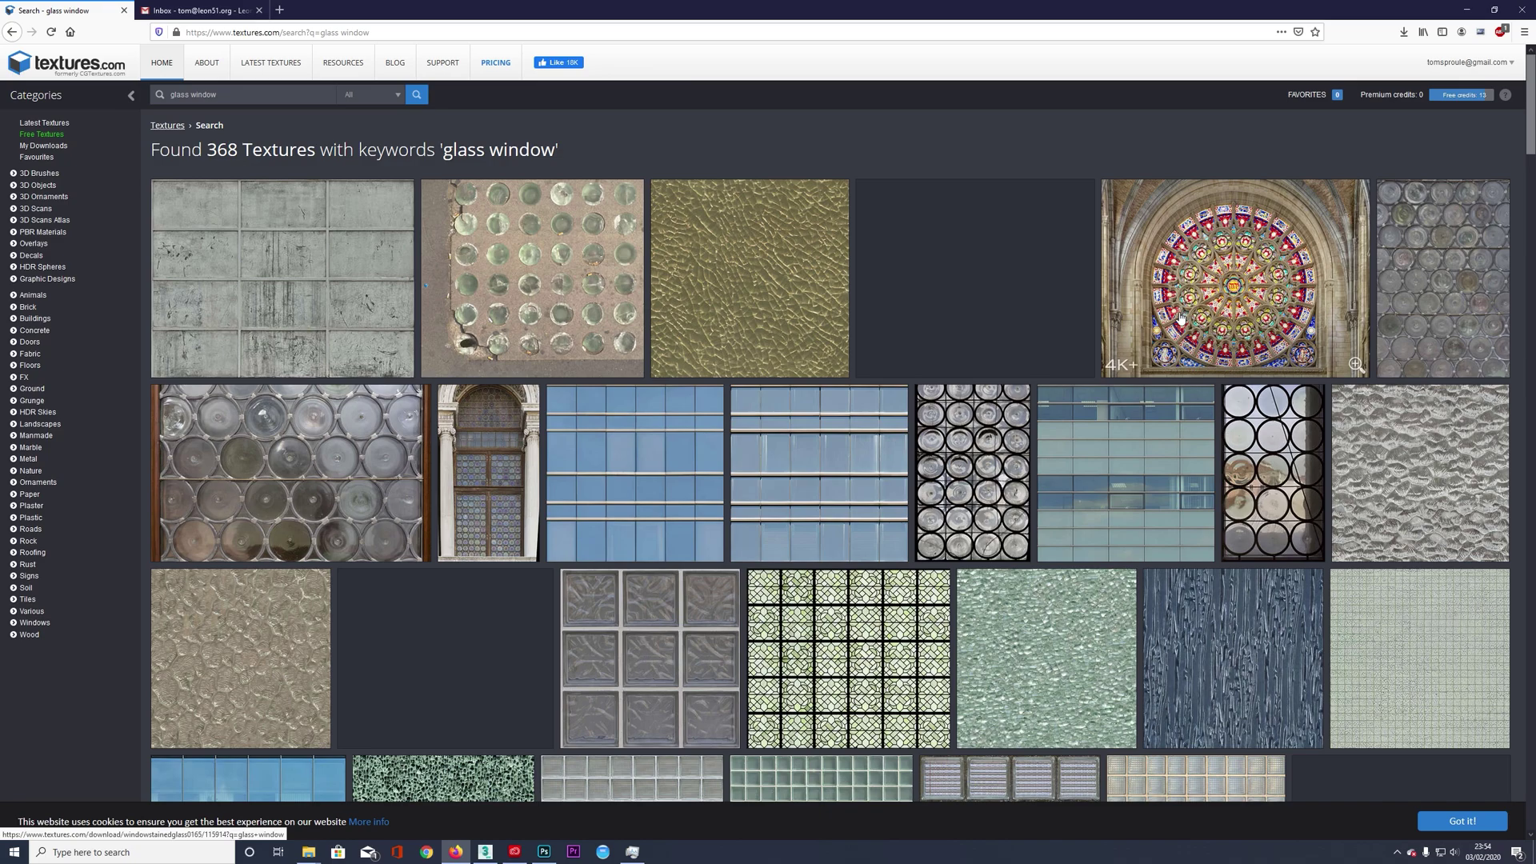
# - Browse the glass window results, look through the WindowStainedGlass0123 image set and return to the results
pyautogui.scroll(-10, 800, 258)
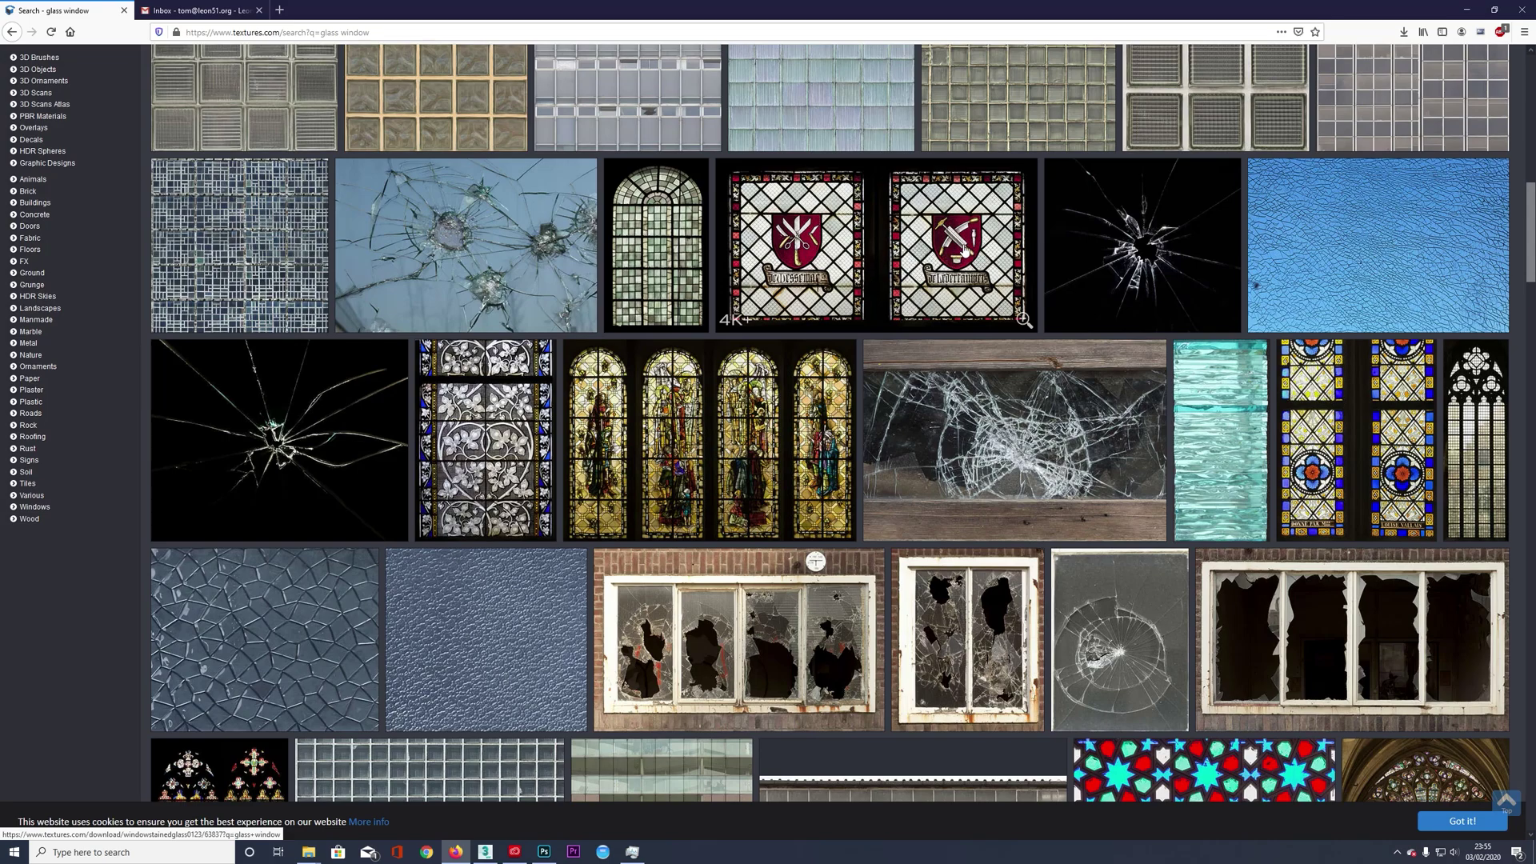
pyautogui.click(960, 254)
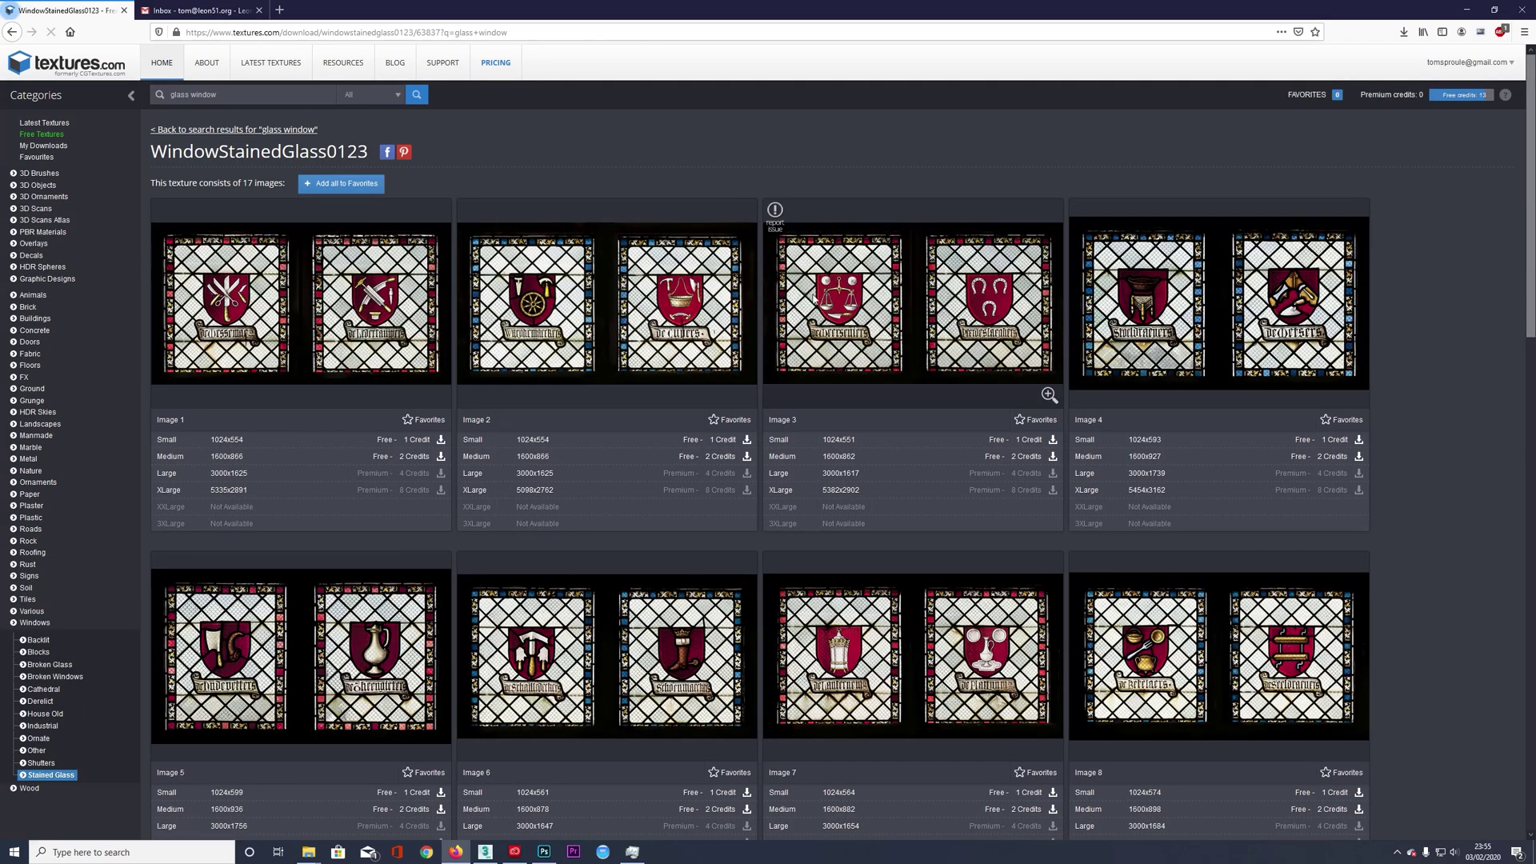
pyautogui.scroll(-3, 655, 356)
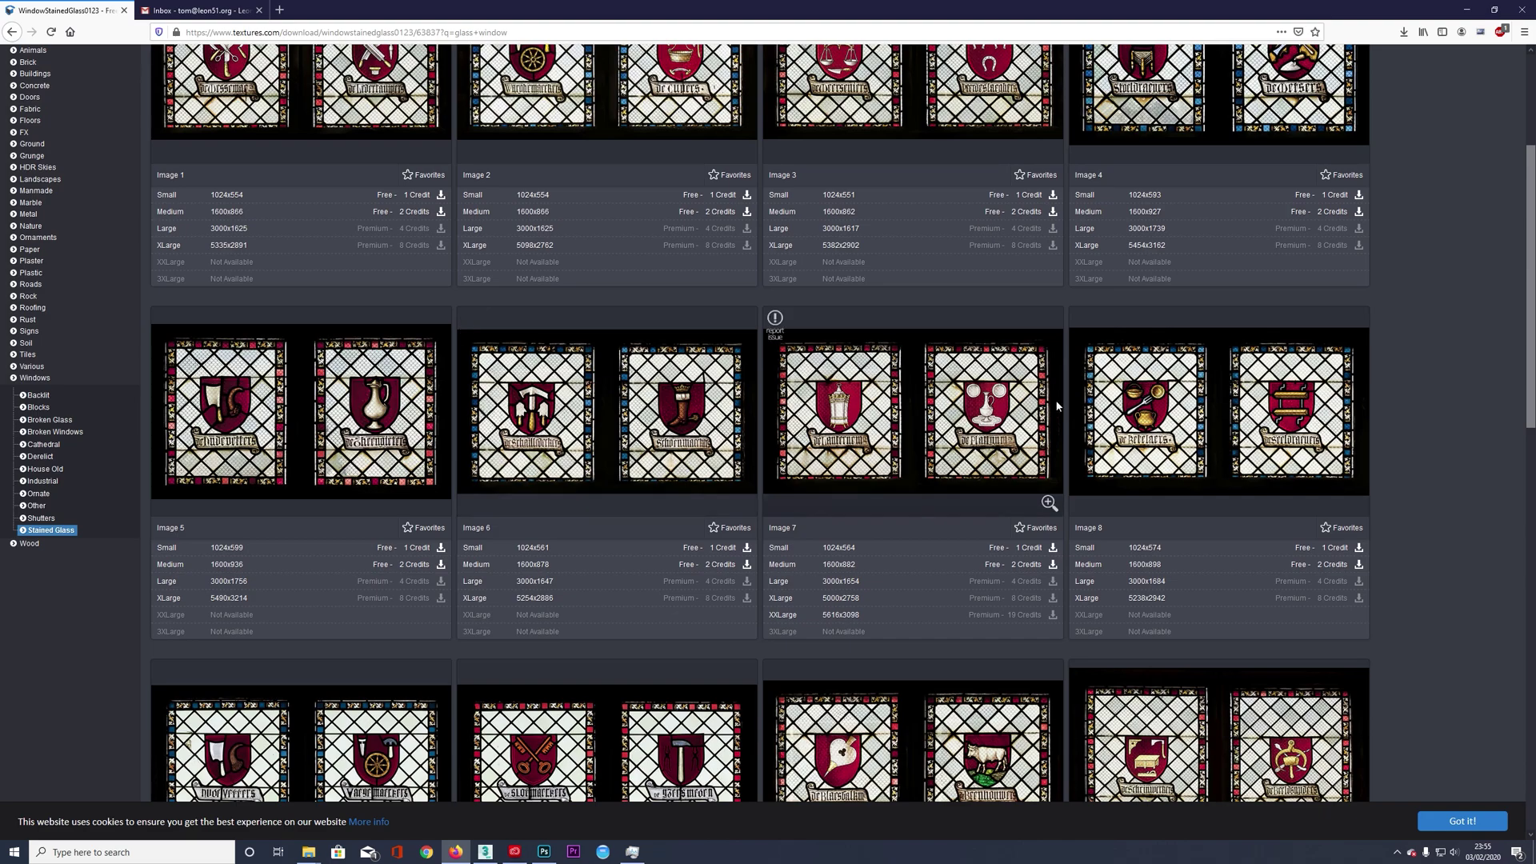
pyautogui.scroll(3, 123, 101)
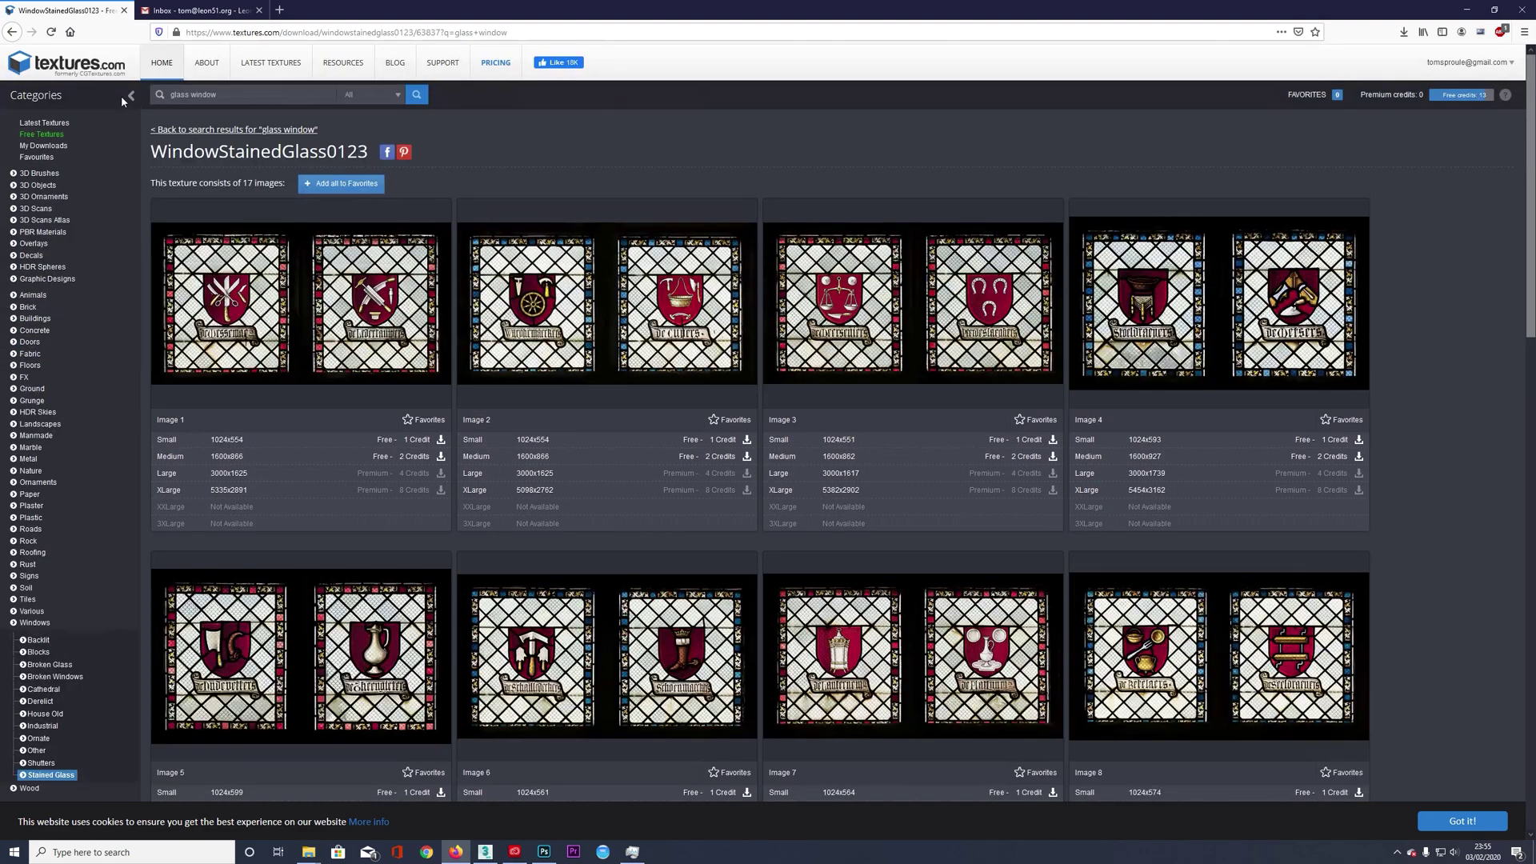
pyautogui.click(10, 31)
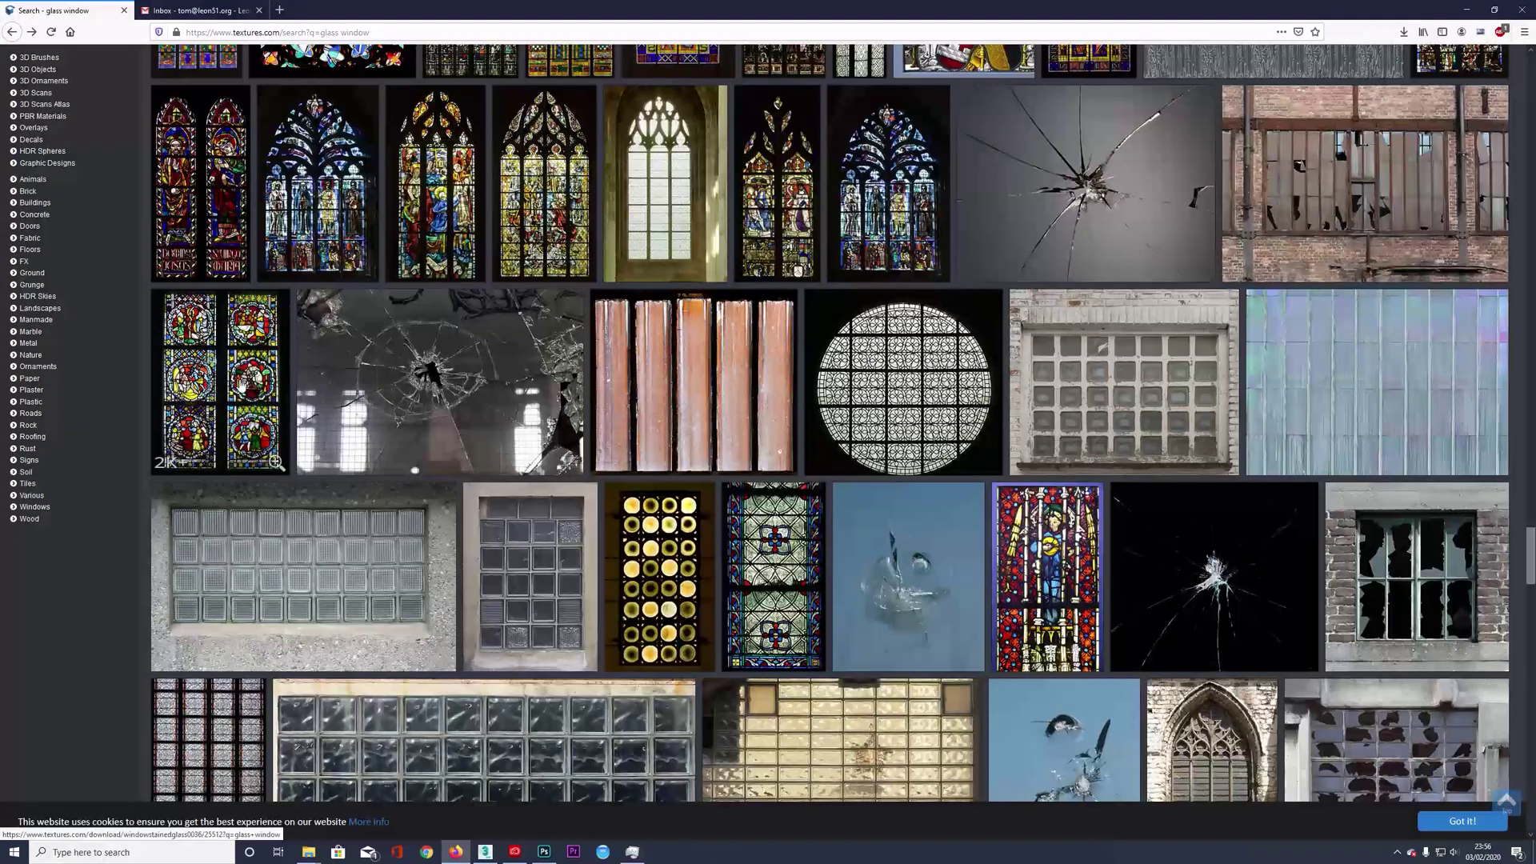
# - Download the WindowStainedGlass0036 texture in Medium size, 1200x1600, and open the folder containing the downloaded file
pyautogui.click(240, 384)
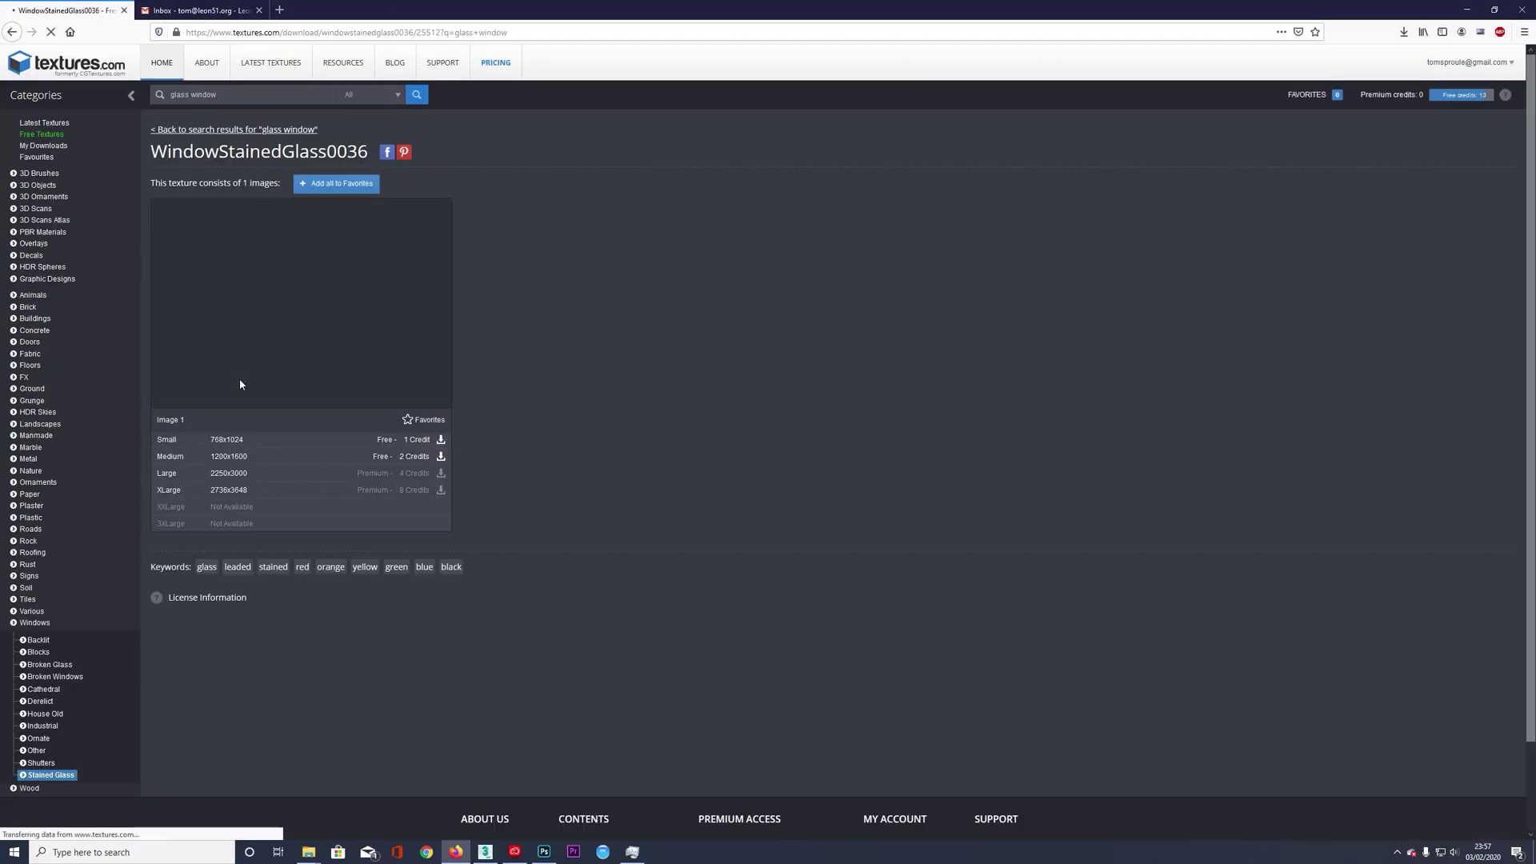
pyautogui.click(241, 457)
pyautogui.click(429, 388)
pyautogui.click(1403, 32)
pyautogui.click(1393, 65)
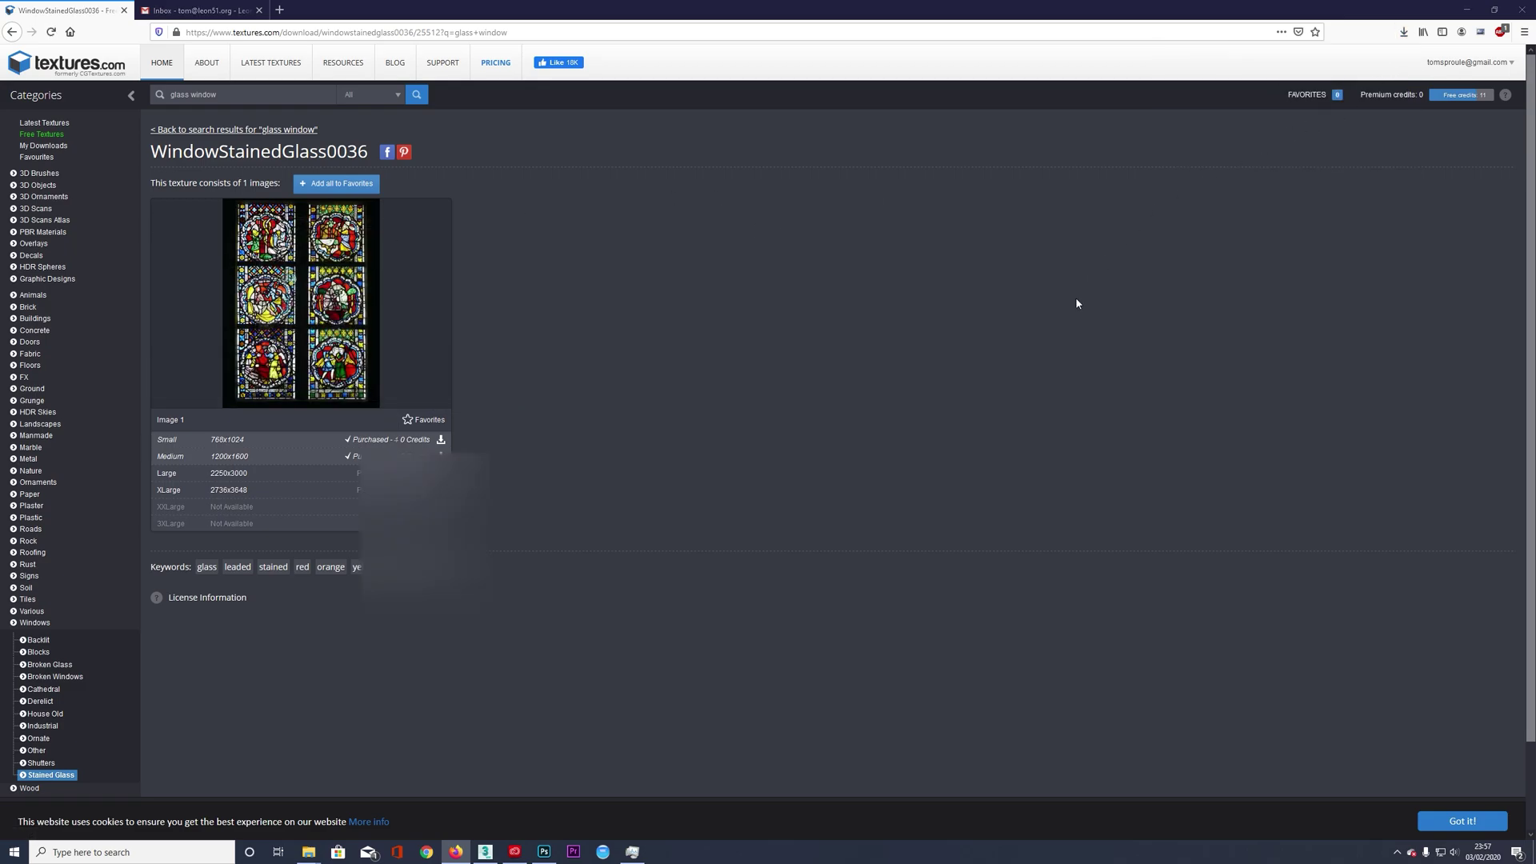
# - Move the downloaded WindowStainedGlass0036 image from the Downloads folder into the Maps\glass folder
pyautogui.rightClick(636, 387)
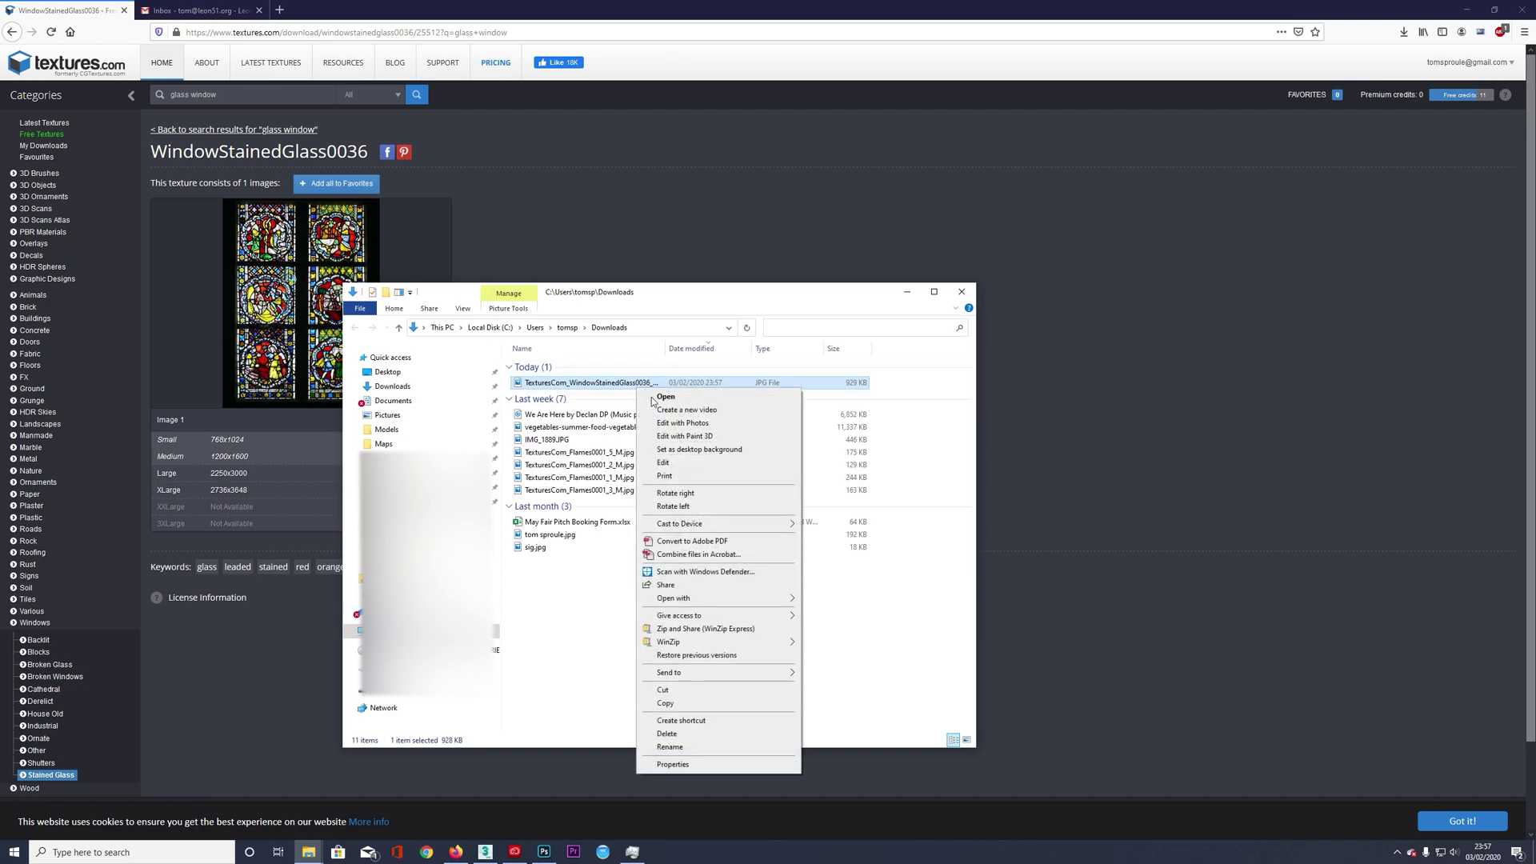
pyautogui.click(663, 690)
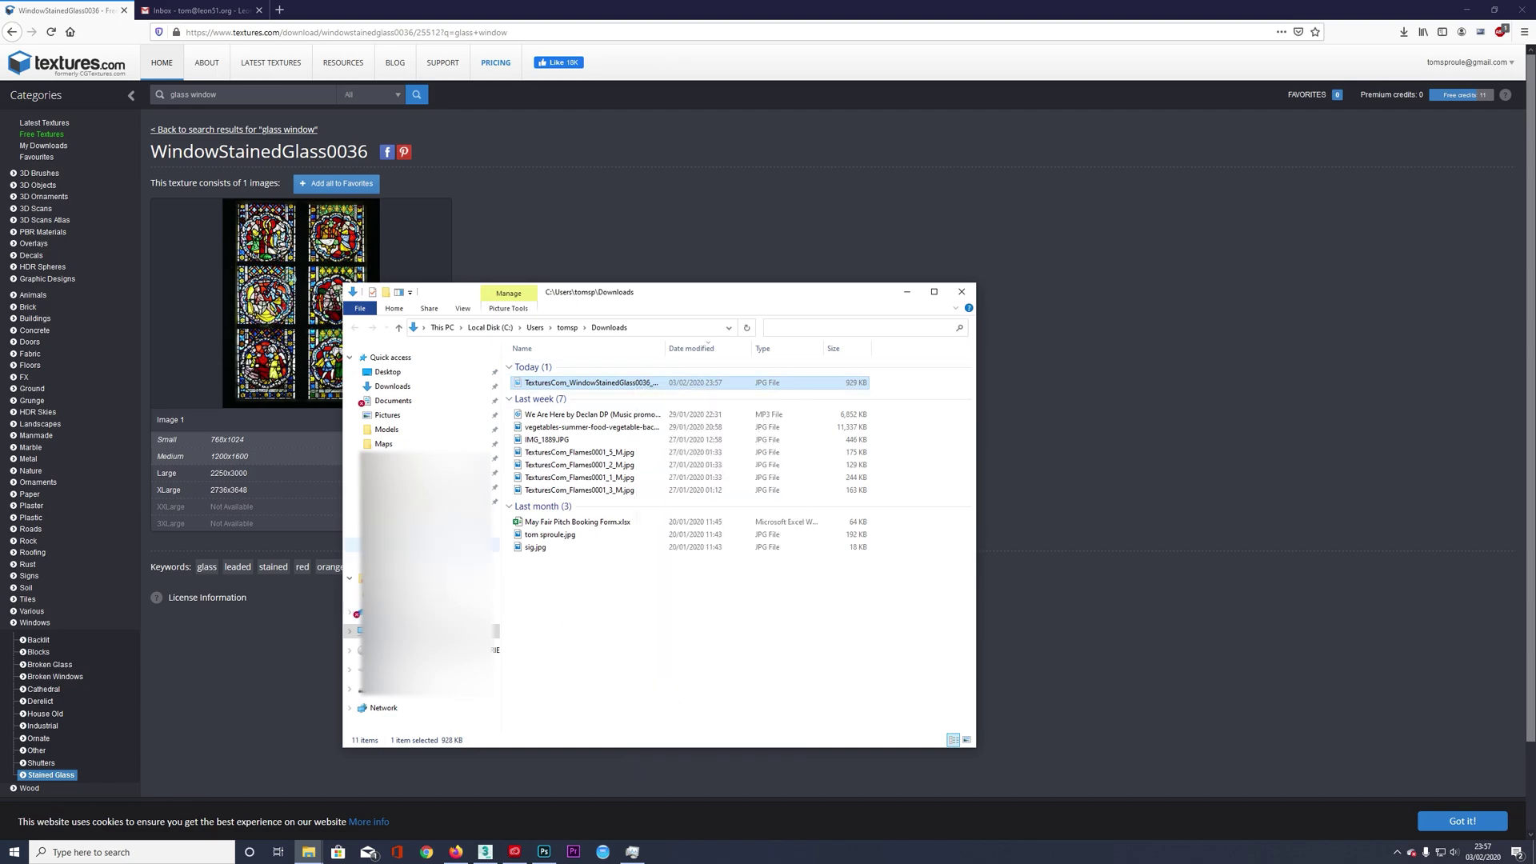
pyautogui.click(379, 441)
pyautogui.doubleClick(579, 594)
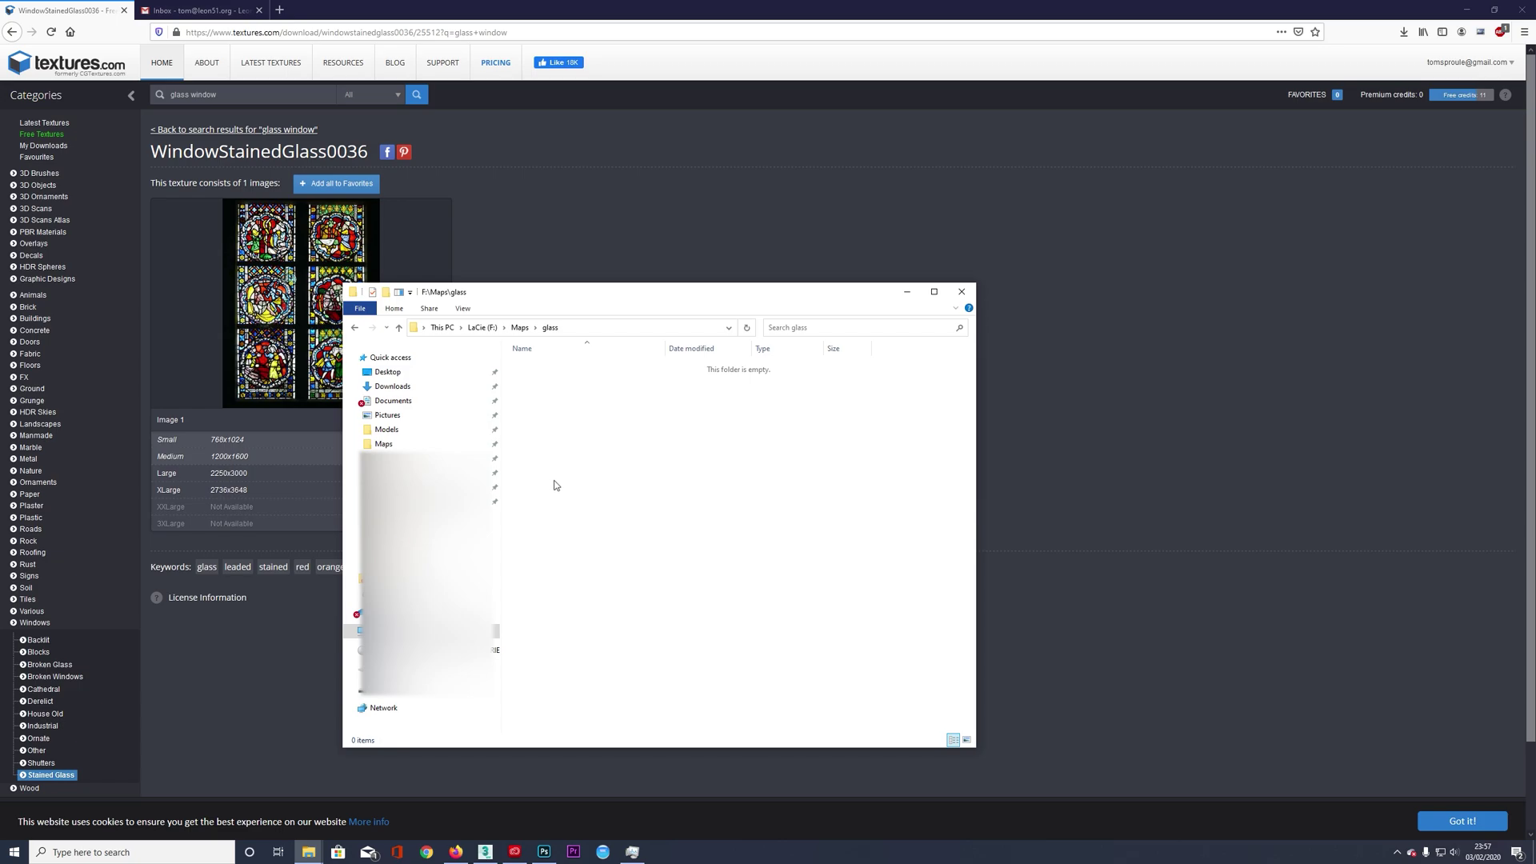
pyautogui.rightClick(554, 485)
pyautogui.click(644, 564)
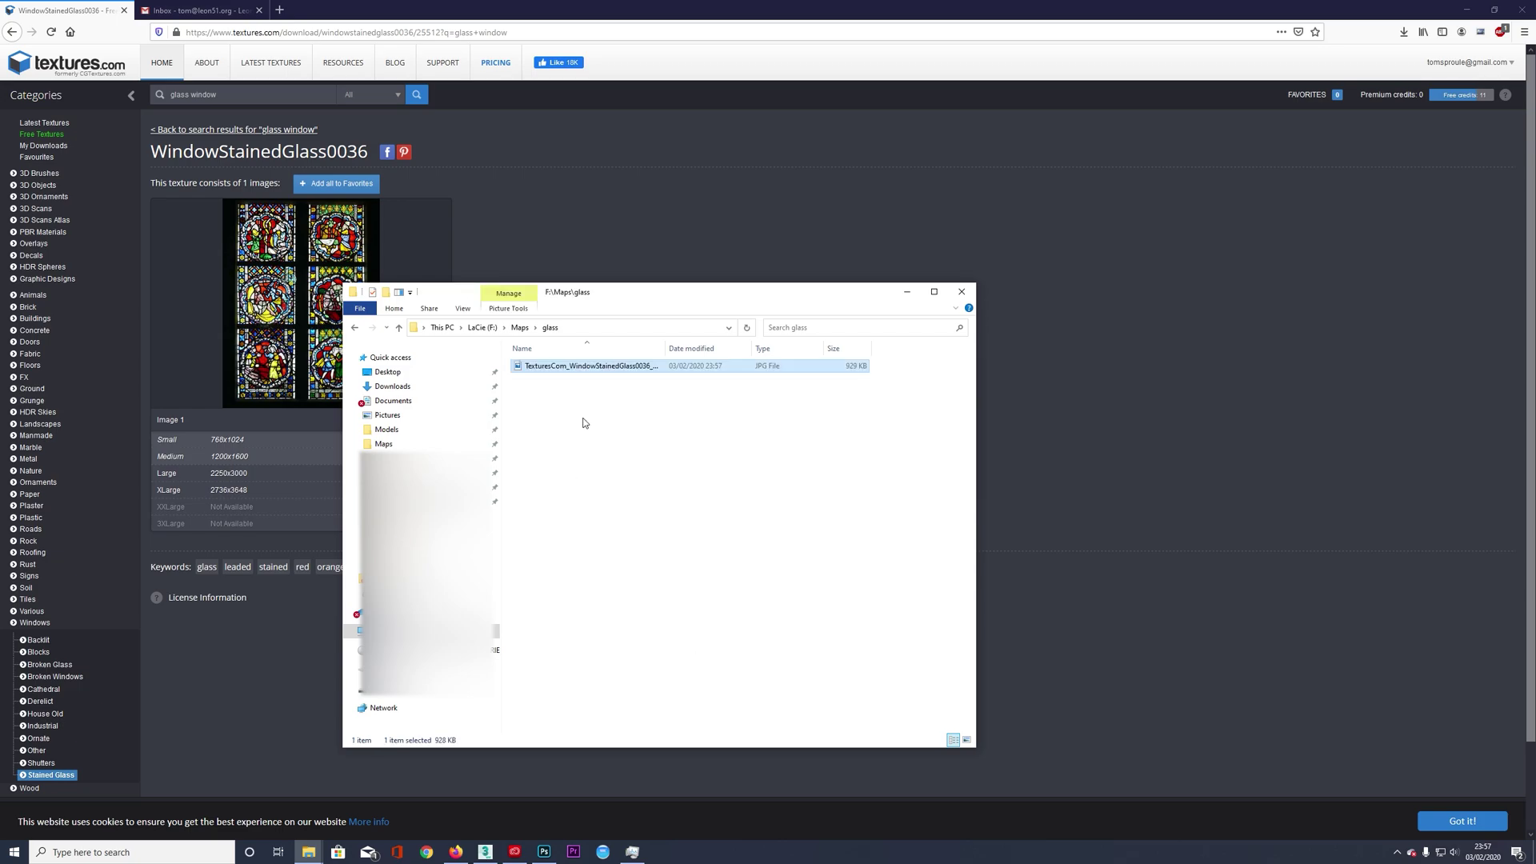
pyautogui.click(570, 370)
pyautogui.moveTo(570, 367); pyautogui.dragTo(511, 369)
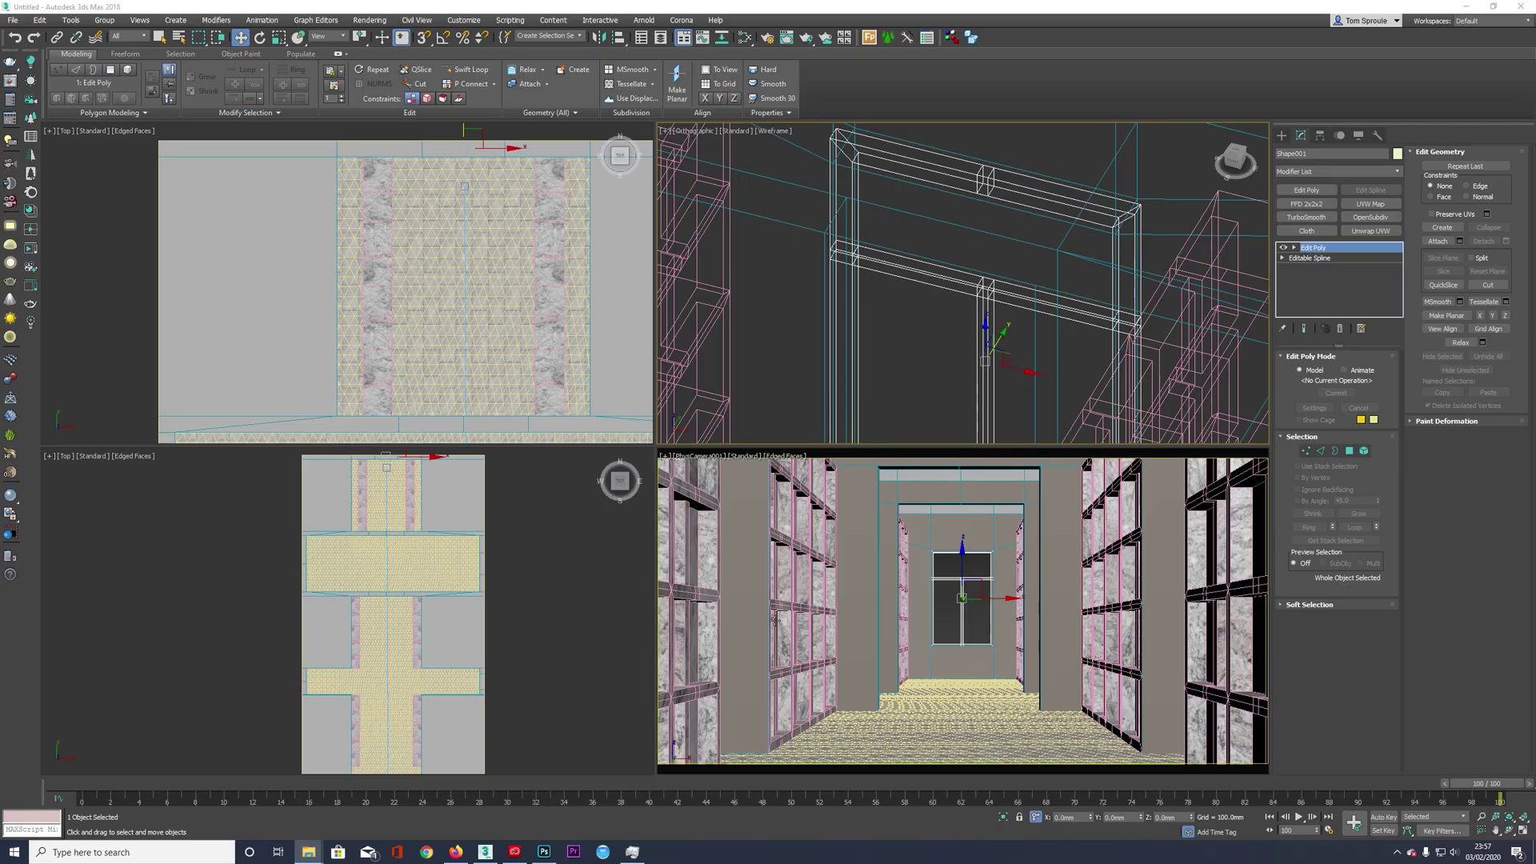
# - Switch back to 3ds Max, isolate the window frame and clone it as a copy named glass
pyautogui.click(866, 13)
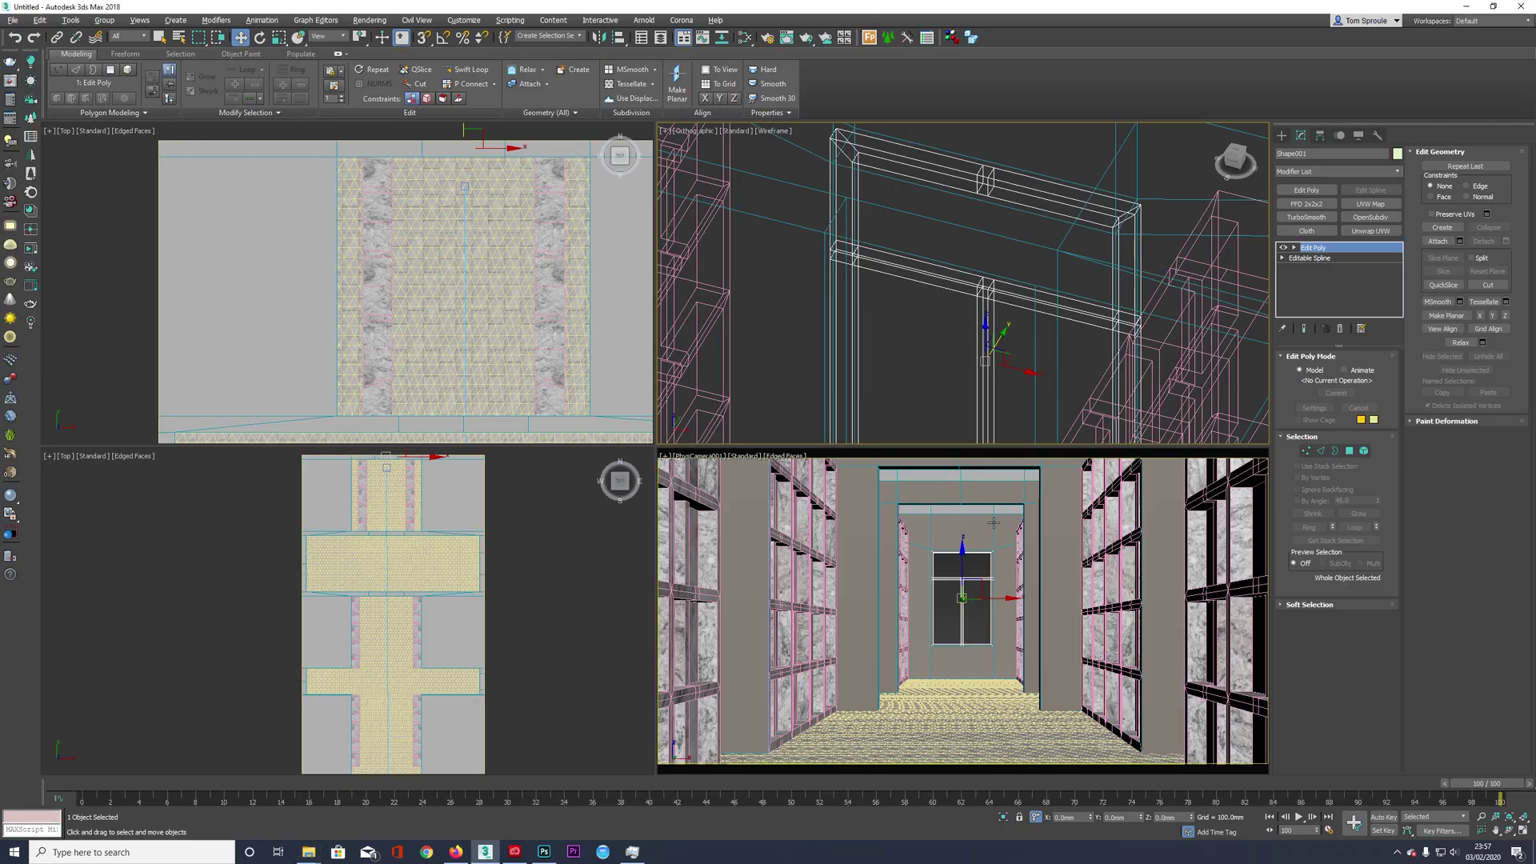
pyautogui.hotkey('alt', 'q')
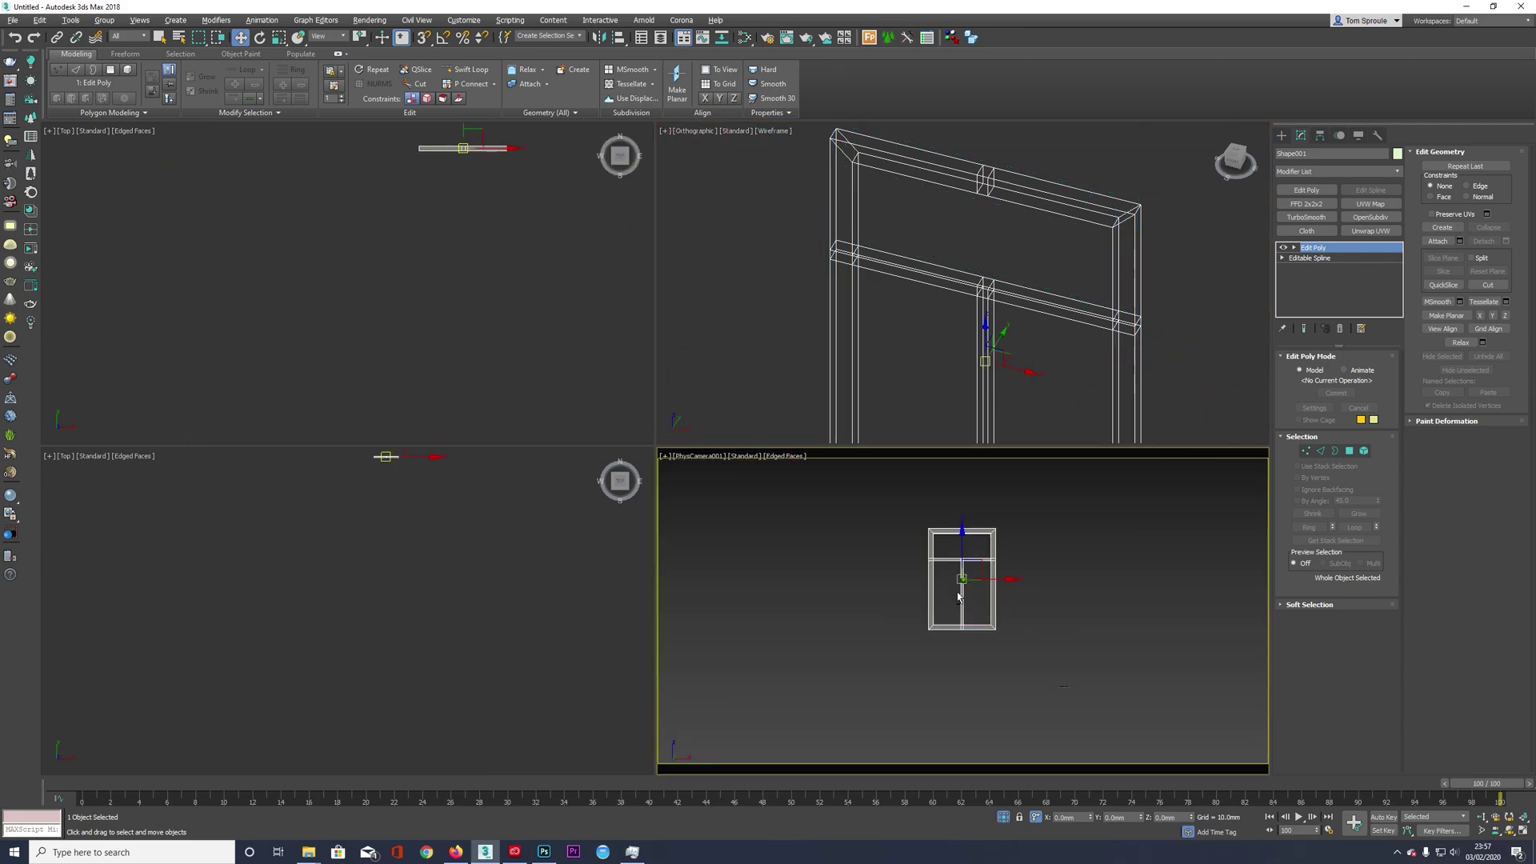
pyautogui.rightClick(1047, 550)
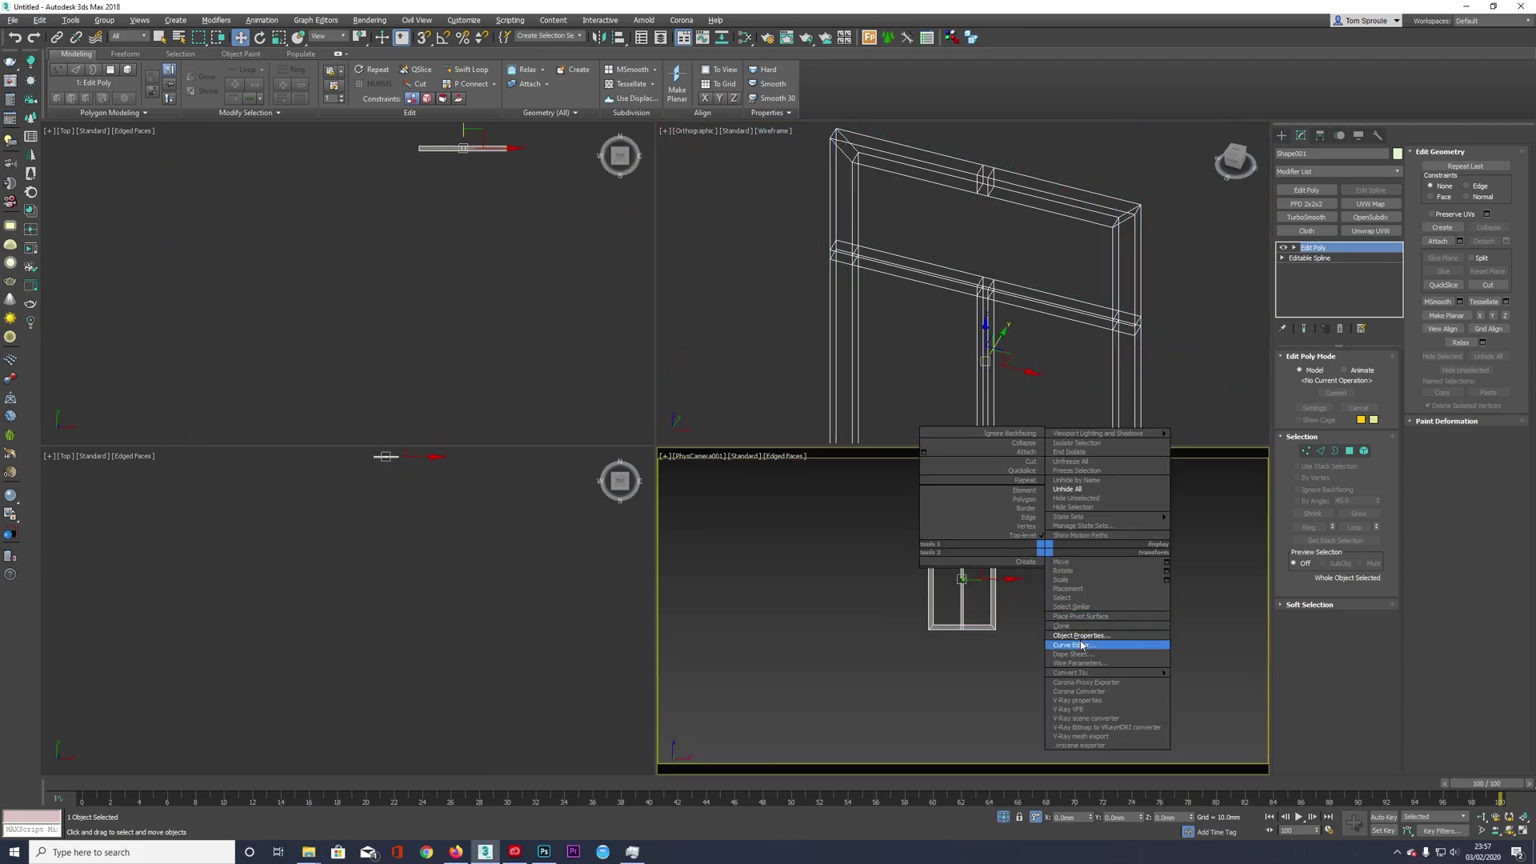
pyautogui.click(1073, 625)
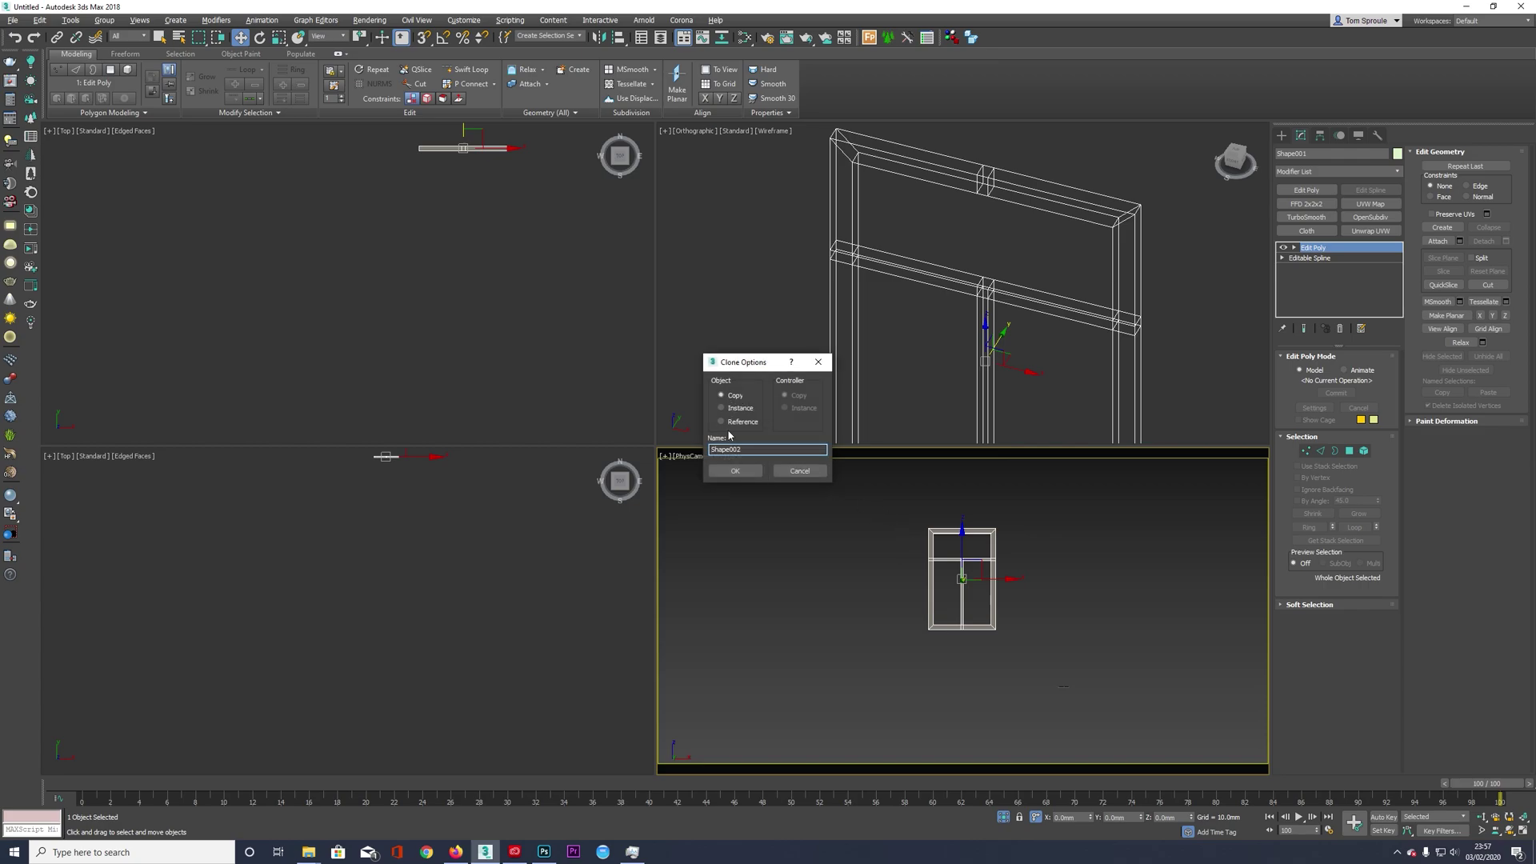
pyautogui.doubleClick(751, 450)
pyautogui.write('win')
pyautogui.write('s')
pyautogui.press('Return')
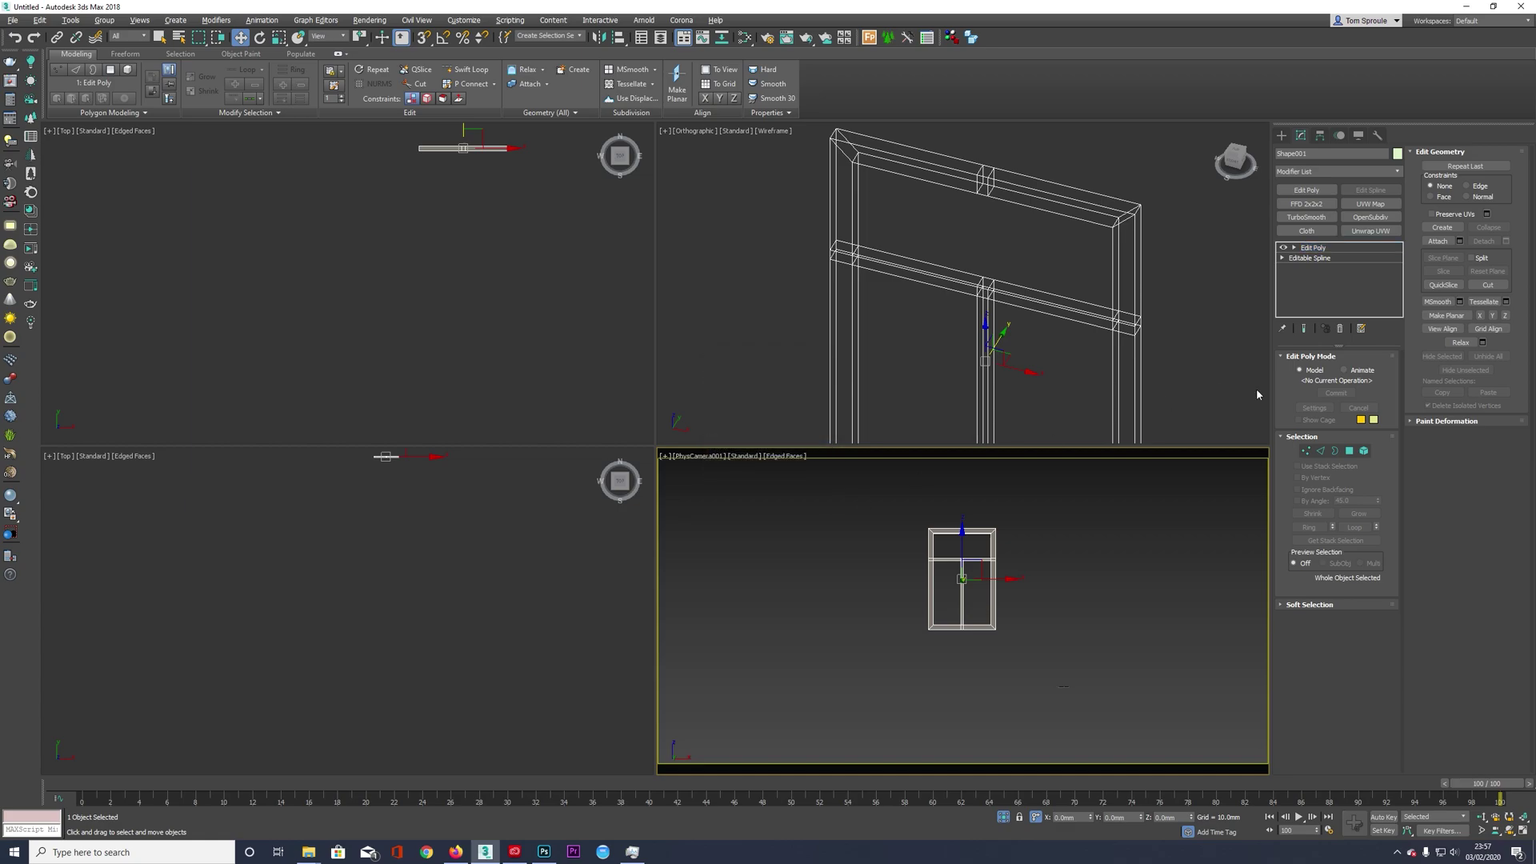
# - Turn the glass copy into a solid pane by disabling its spline rendering and replacing its Edit Poly modifier with a new one
pyautogui.click(1340, 328)
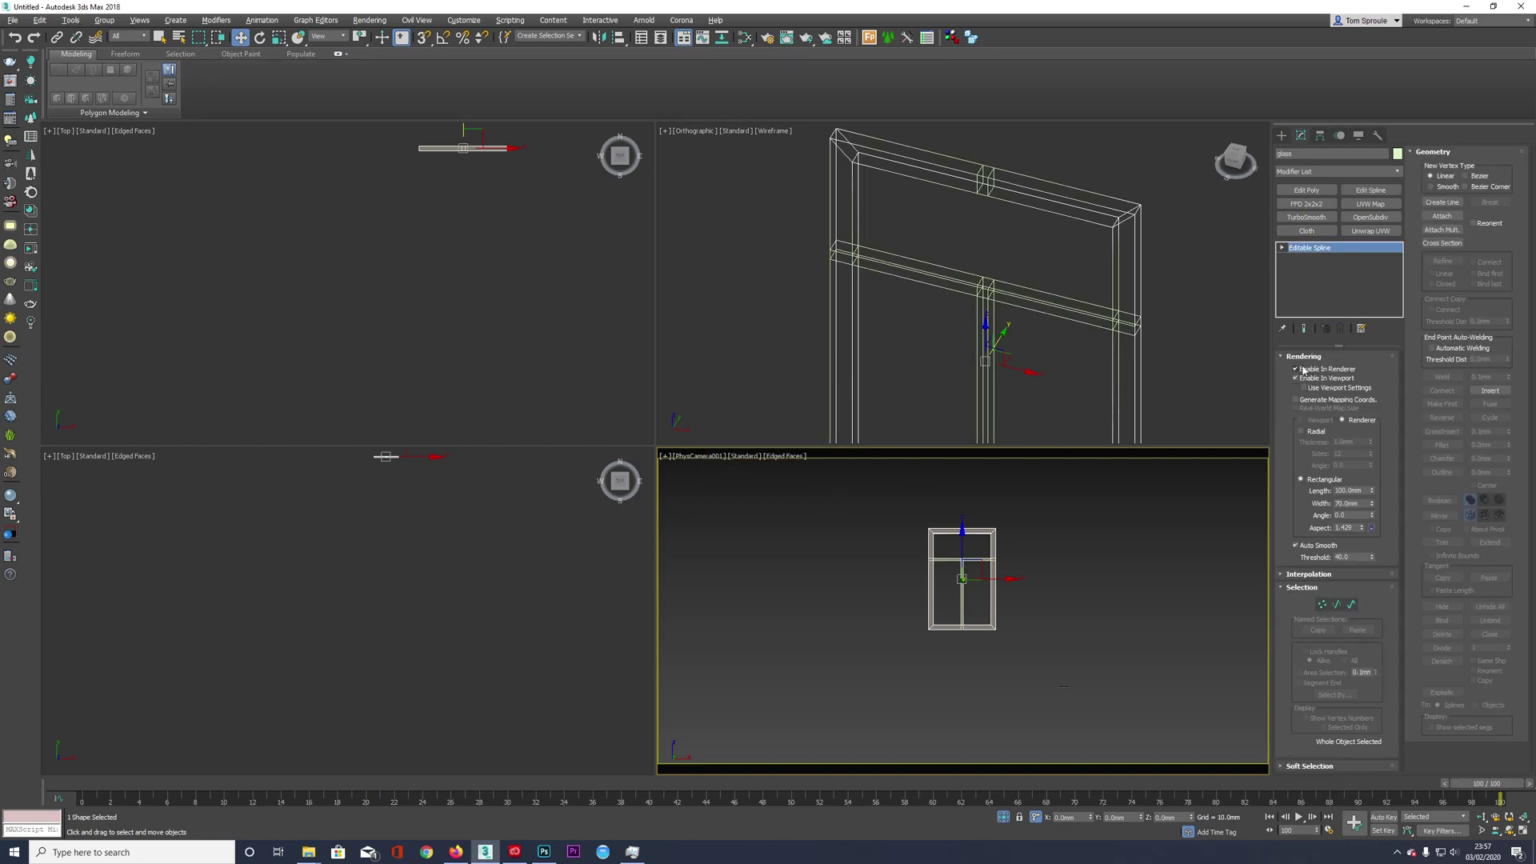
pyautogui.click(1306, 190)
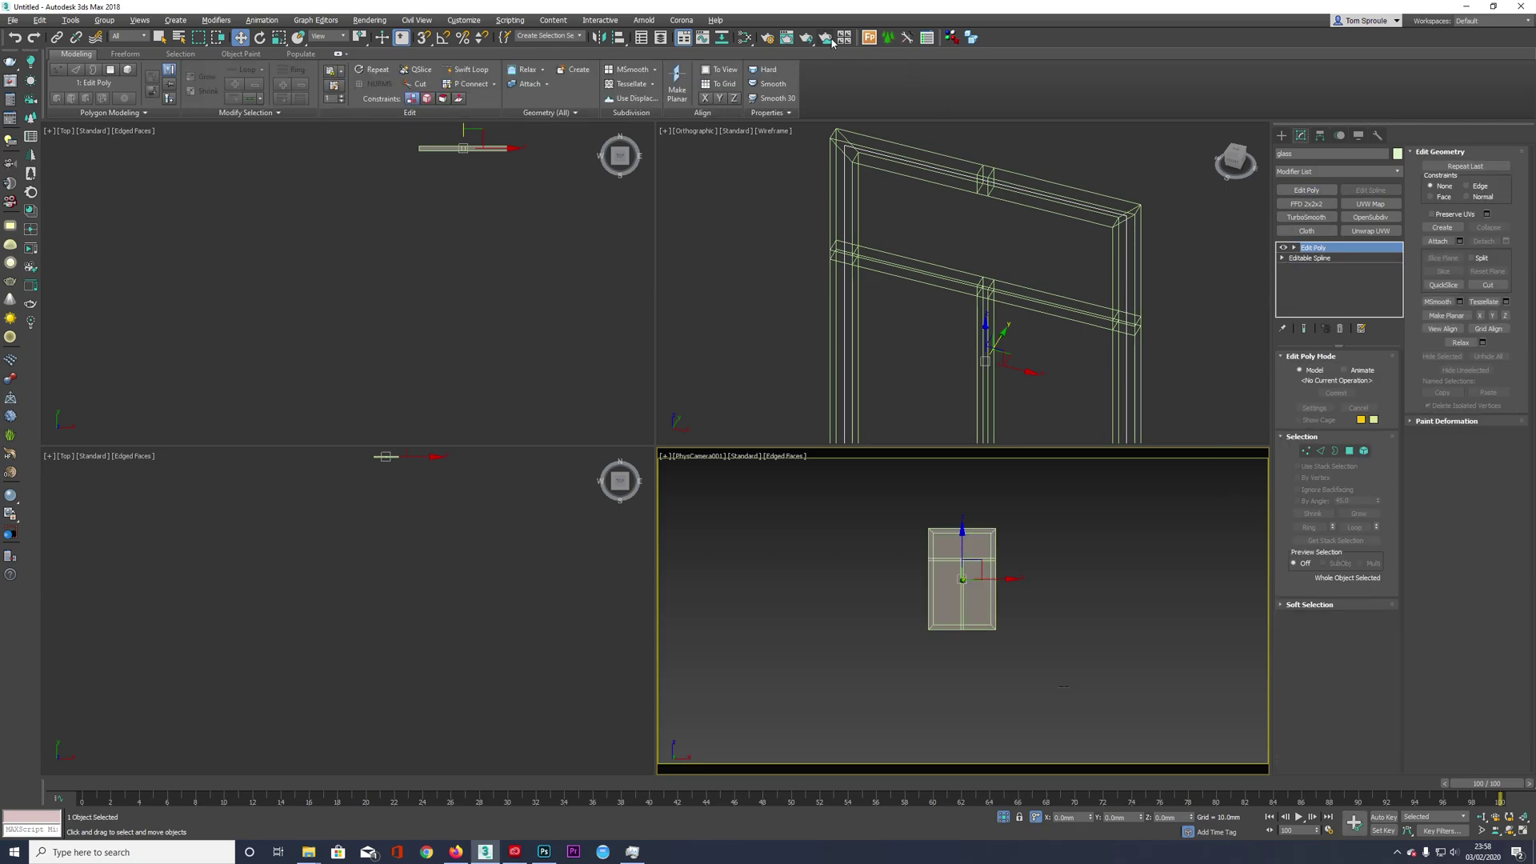
# - Add a new VRayMtl in an empty area of the Slate Material Editor and assign it to the glass pane
pyautogui.click(743, 38)
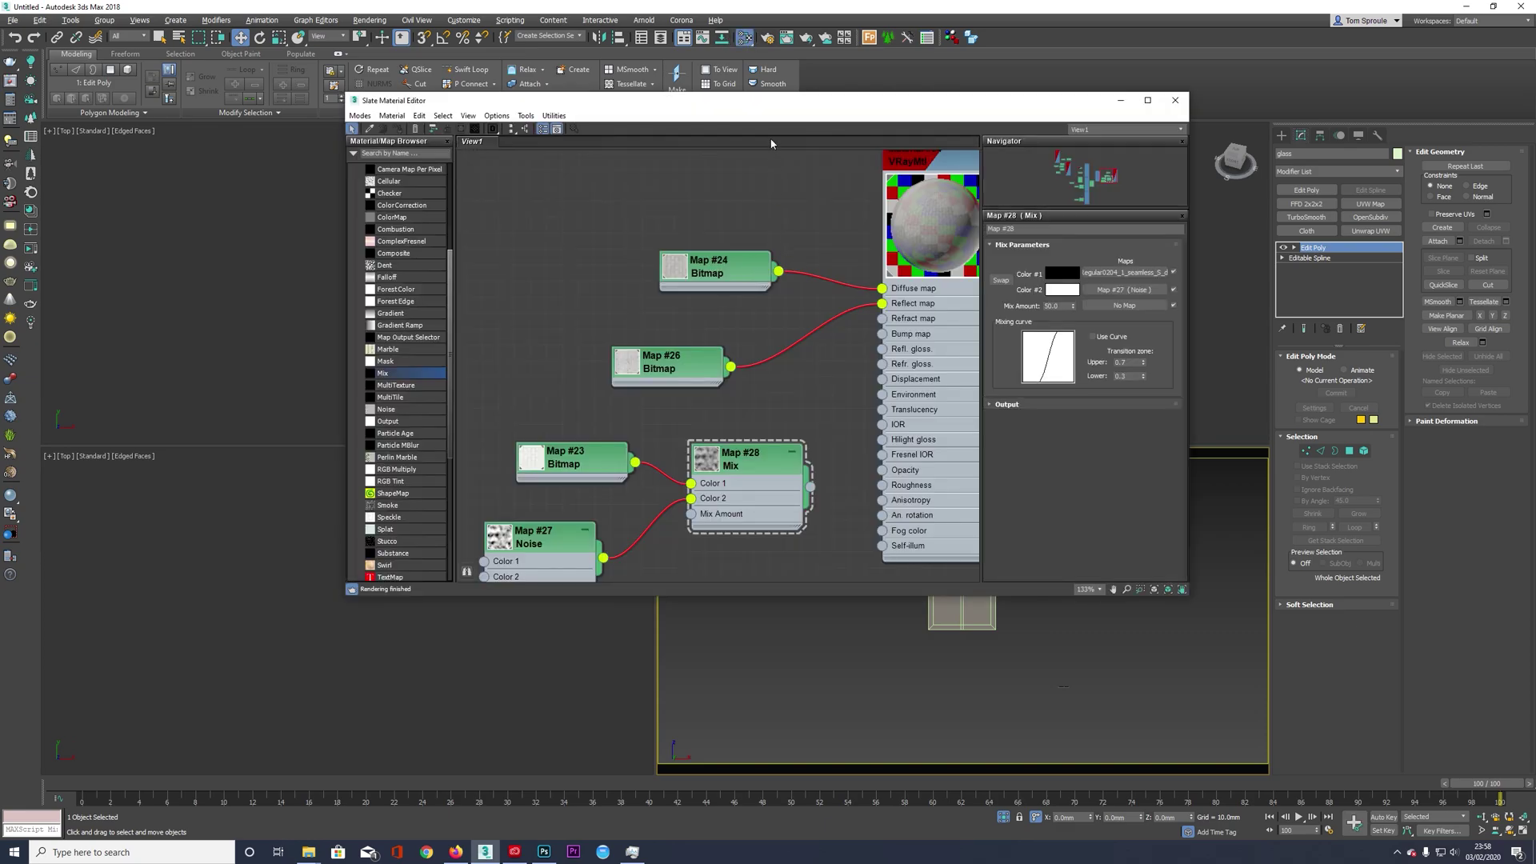
pyautogui.moveTo(760, 326); pyautogui.dragTo(495, 238, button='middle')
pyautogui.scroll(5, 400, 280)
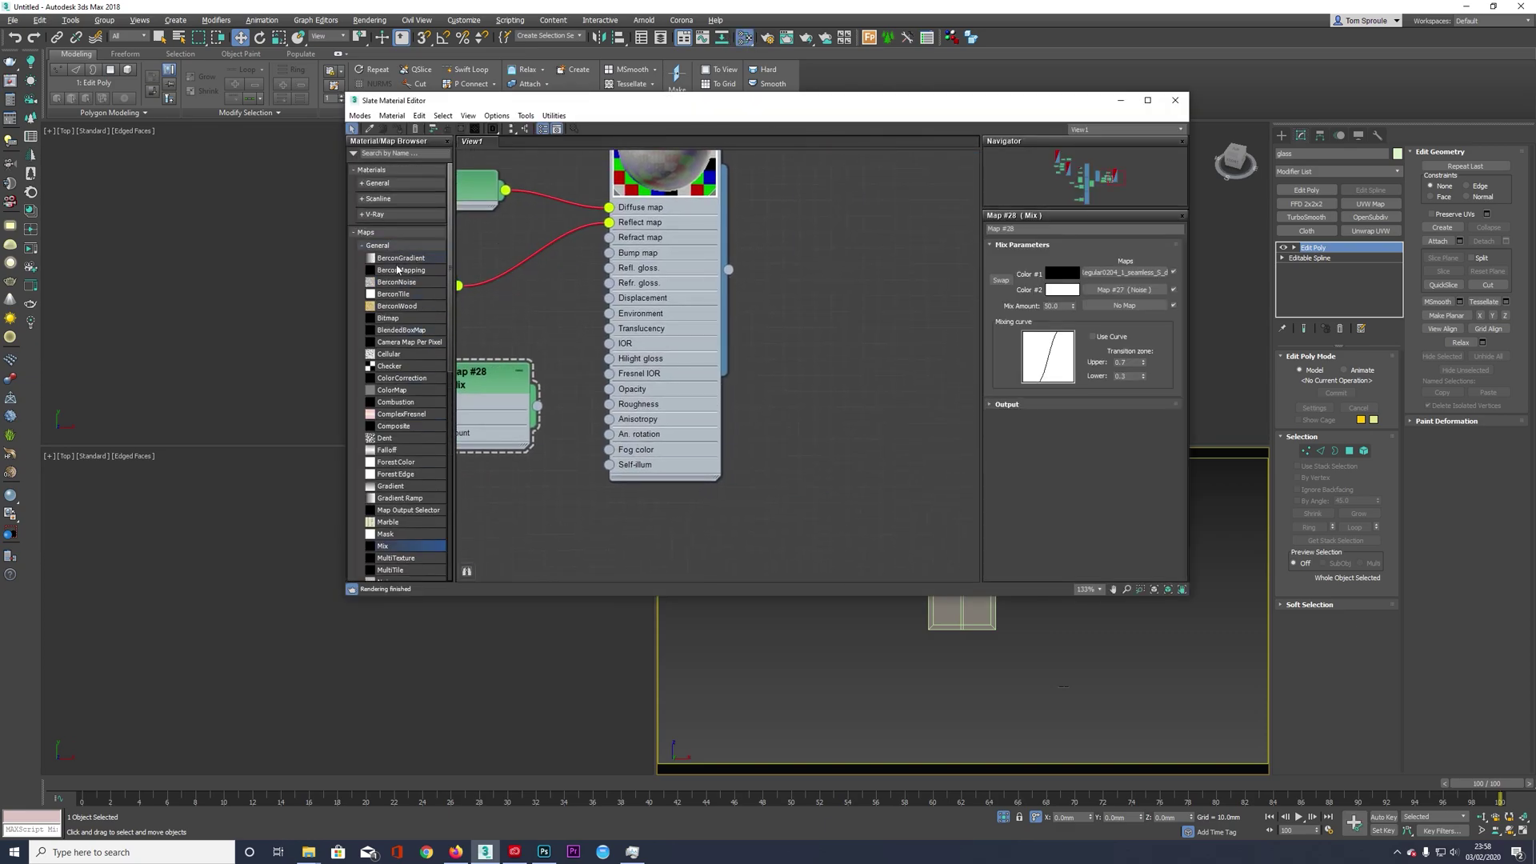
pyautogui.click(376, 245)
pyautogui.click(382, 215)
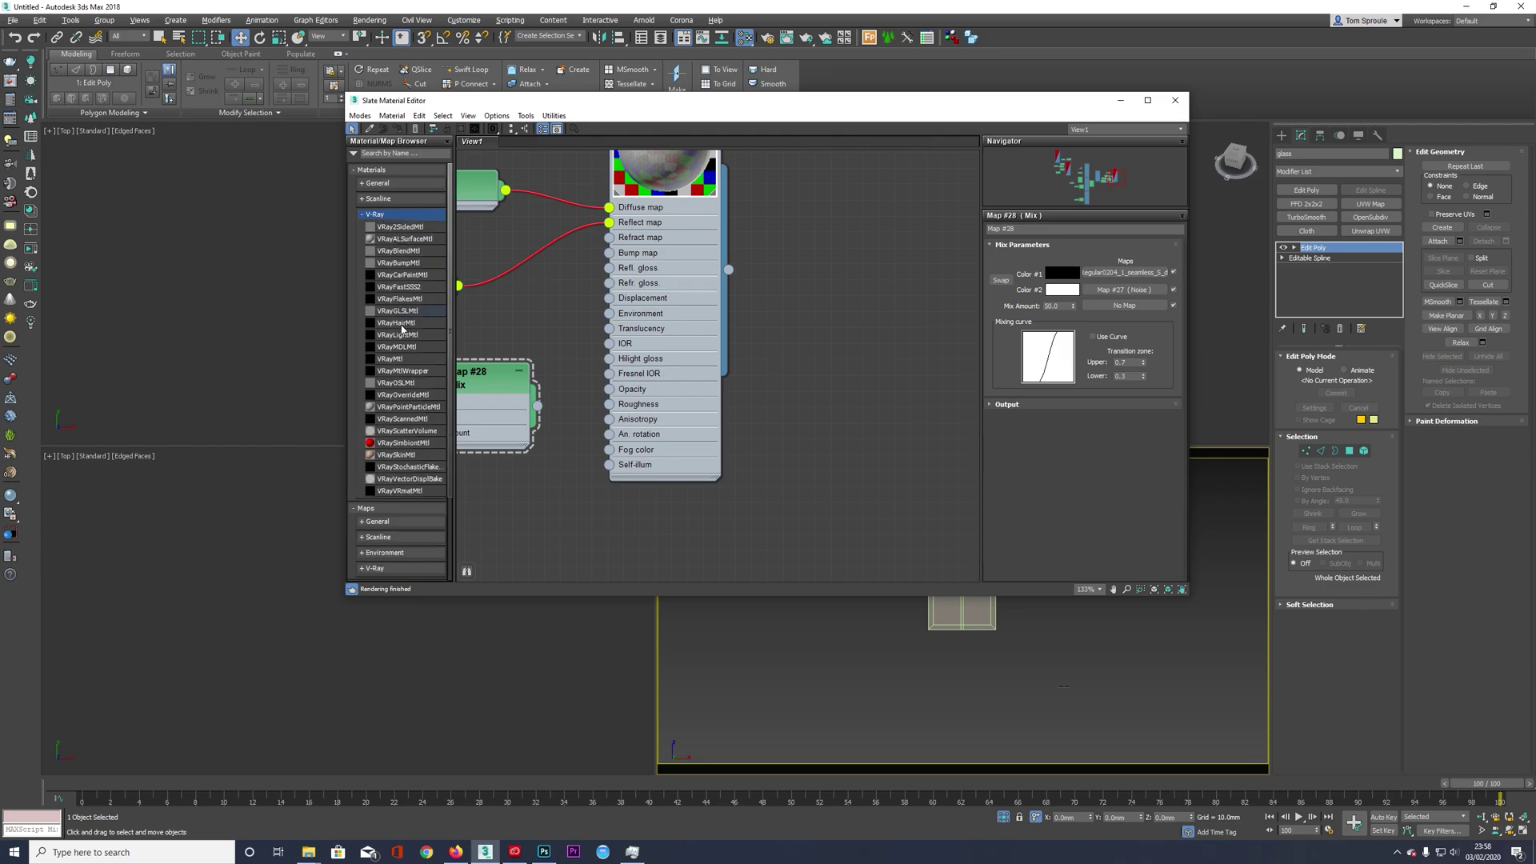
pyautogui.moveTo(401, 362); pyautogui.dragTo(861, 200)
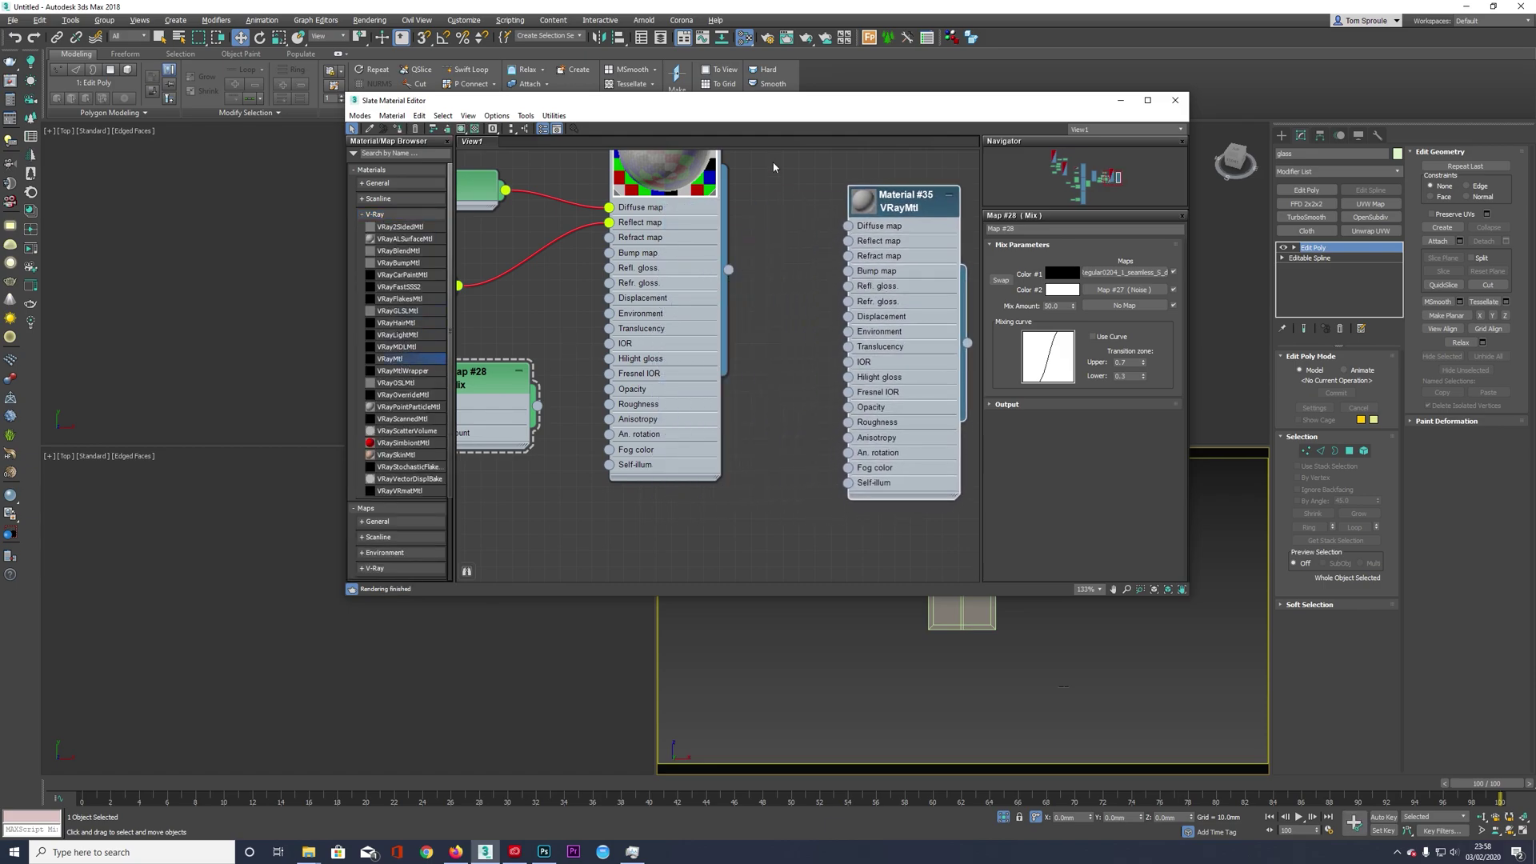
pyautogui.moveTo(680, 297); pyautogui.dragTo(458, 370, button='middle')
pyautogui.moveTo(667, 410); pyautogui.dragTo(845, 302)
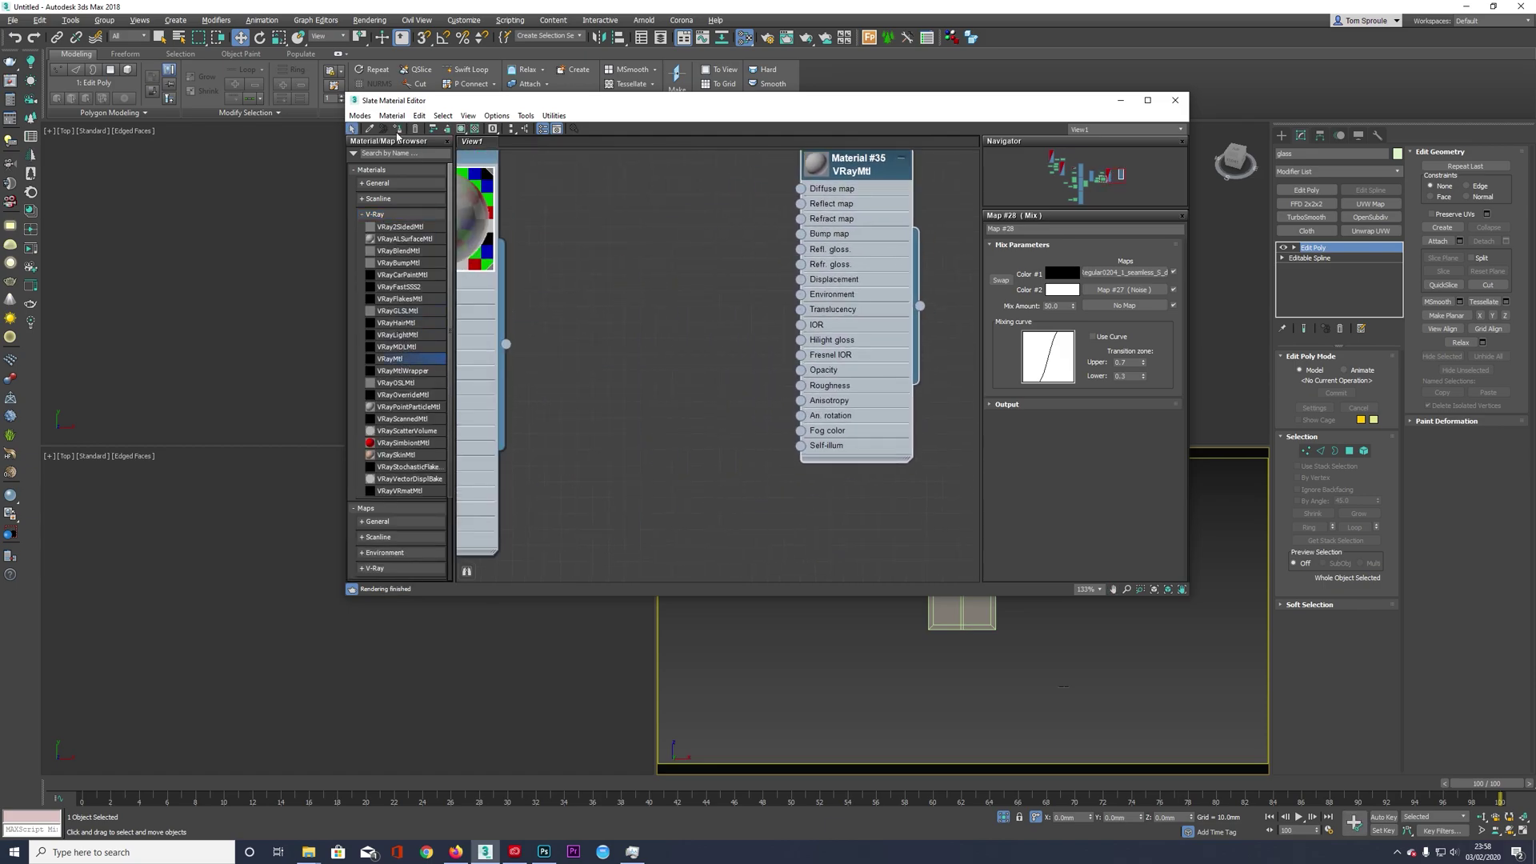
pyautogui.click(399, 129)
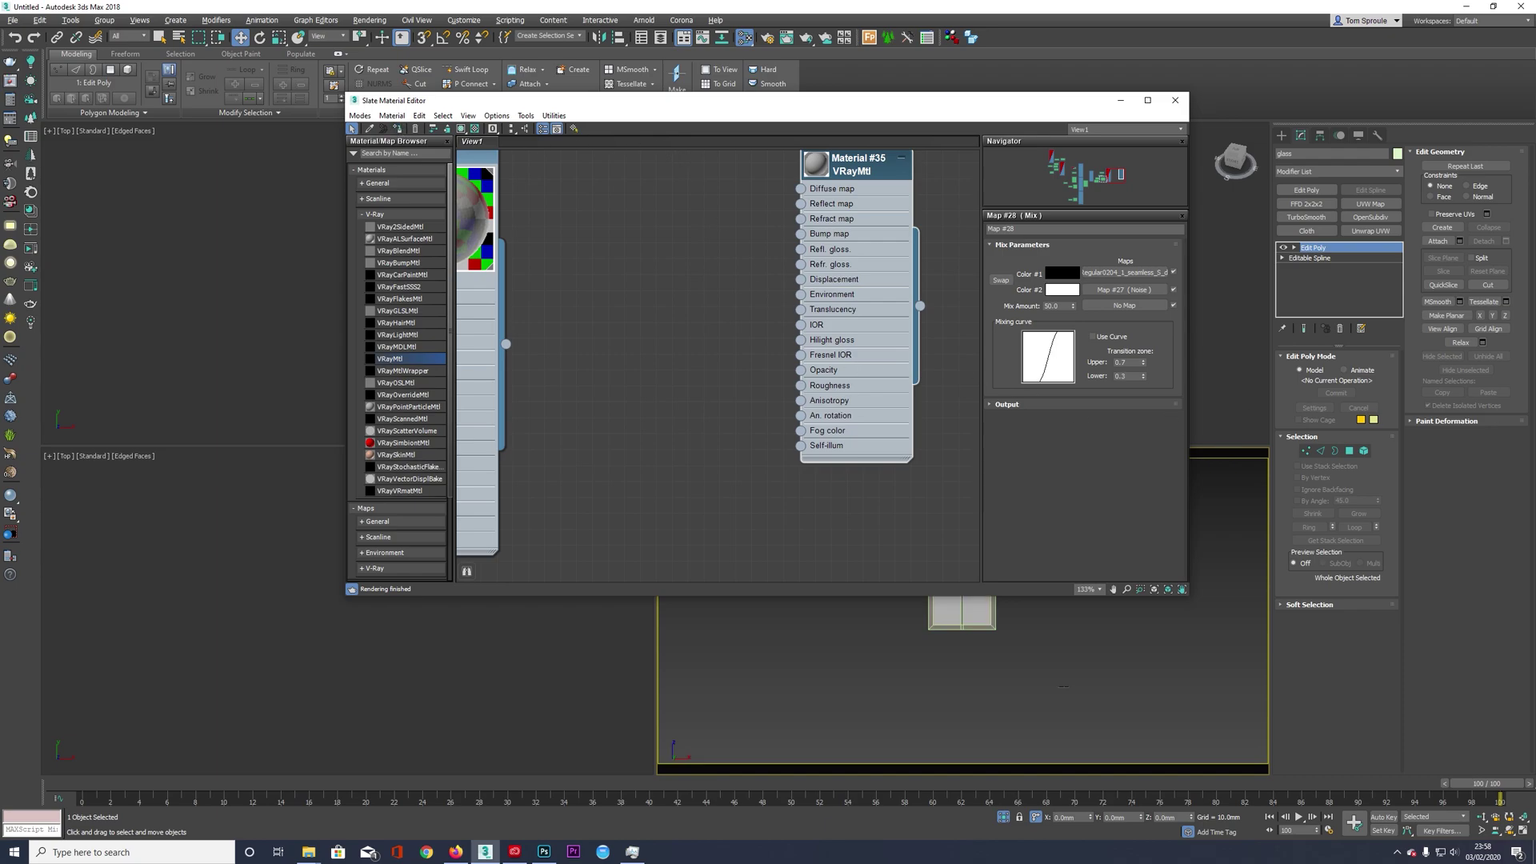
# - Bring the WindowStainedGlass0036_M.jpg bitmap into the material graph, connect it to the new material's Diffuse map and display it in the viewport
pyautogui.moveTo(638, 343); pyautogui.dragTo(815, 218)
pyautogui.moveTo(649, 280); pyautogui.dragTo(800, 189)
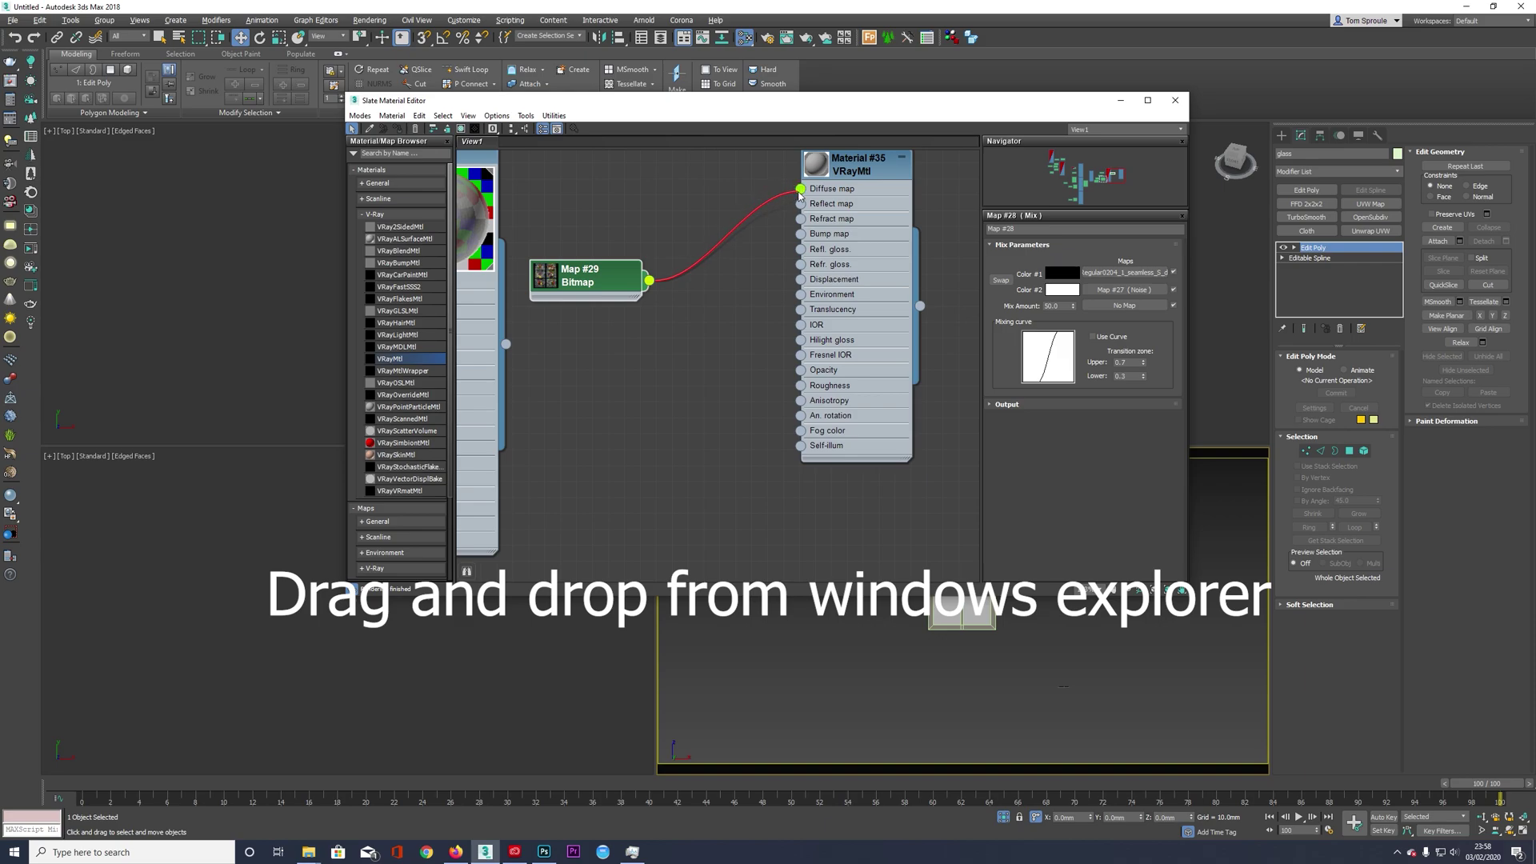
pyautogui.moveTo(548, 276); pyautogui.dragTo(612, 212)
pyautogui.moveTo(853, 258); pyautogui.dragTo(829, 381, button='middle')
pyautogui.scroll(1, 828, 381)
pyautogui.click(829, 381)
pyautogui.click(461, 129)
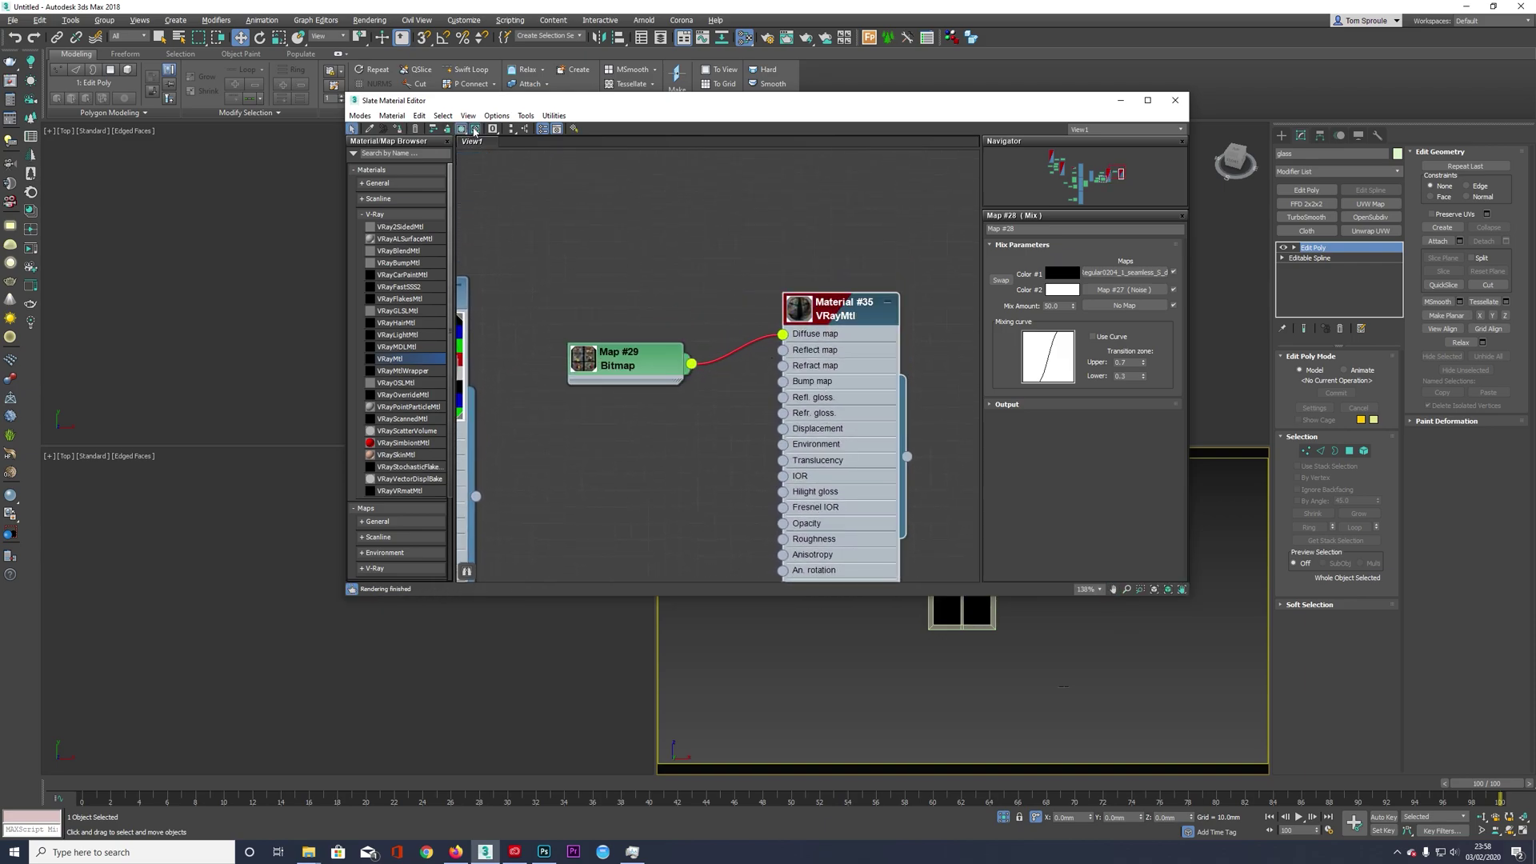
# - Add a UVW Map modifier to the glass pane and align its planar mapping to the Y axis
pyautogui.doubleClick(636, 377)
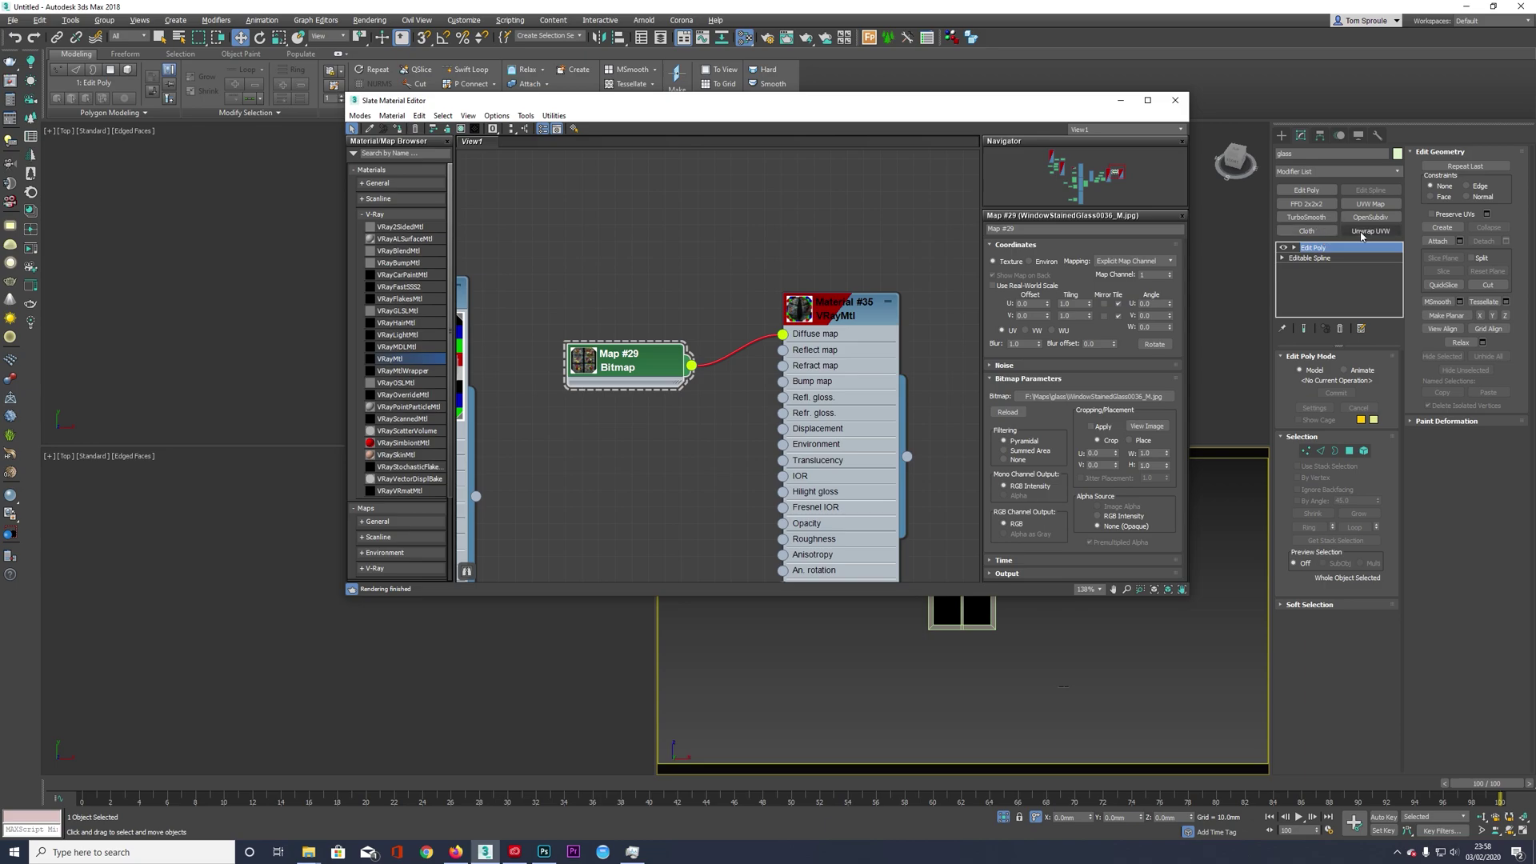
pyautogui.click(1371, 204)
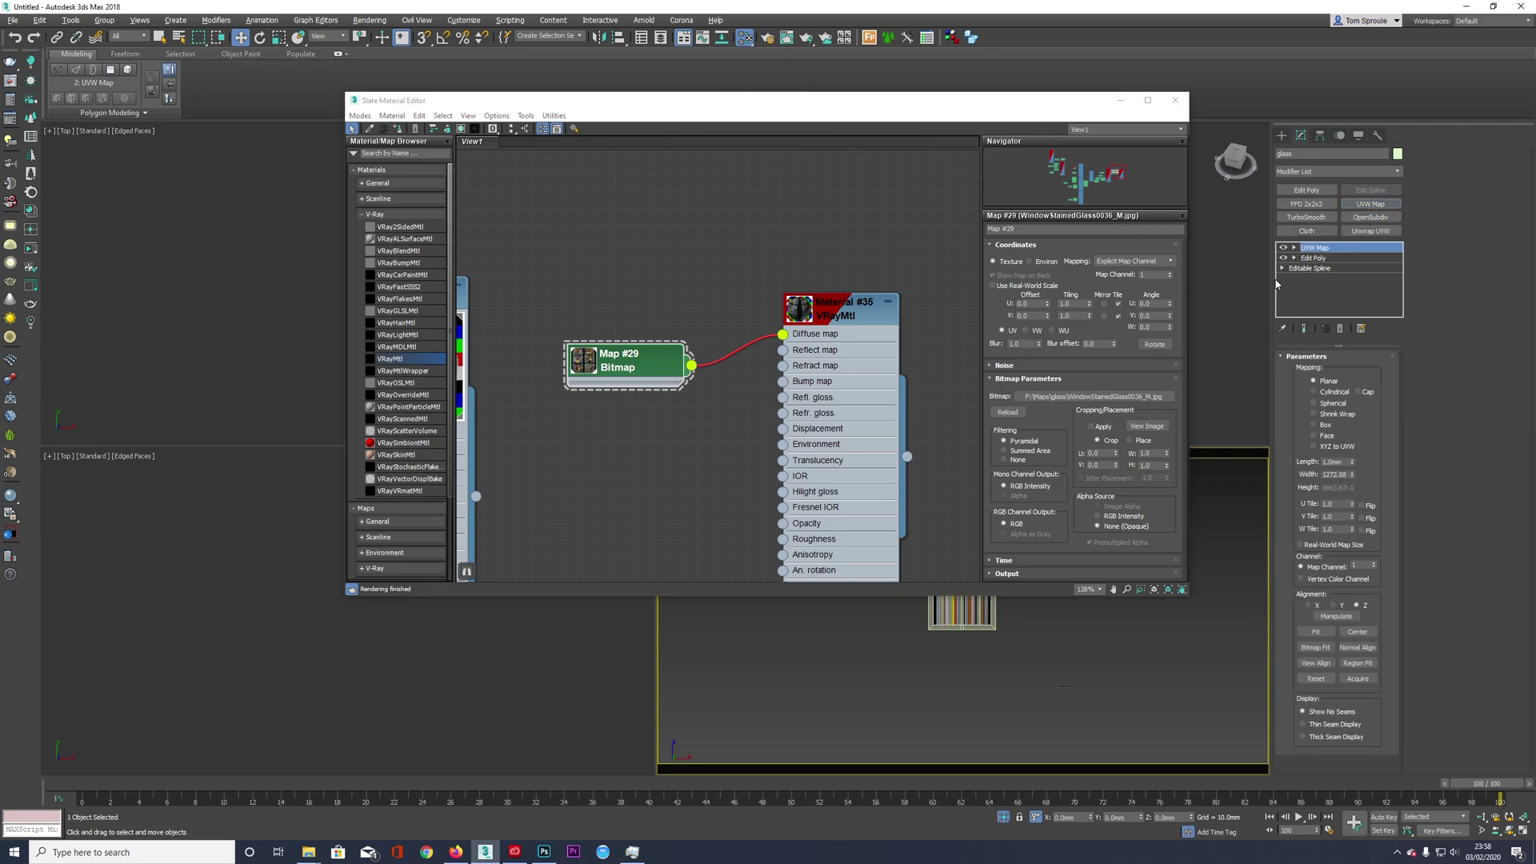
pyautogui.click(1309, 605)
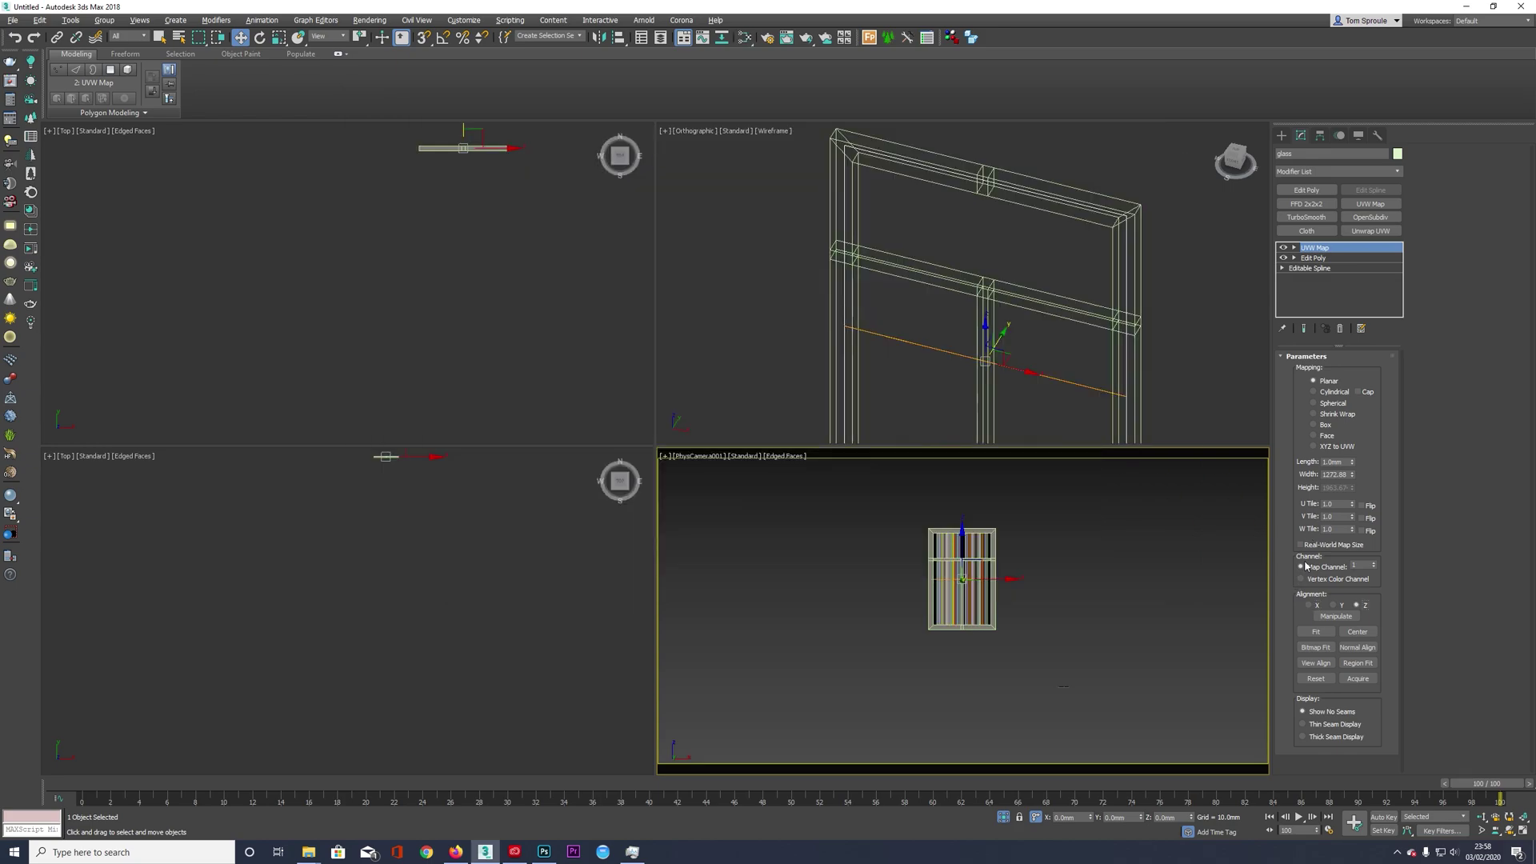
pyautogui.click(1306, 546)
pyautogui.click(1308, 547)
pyautogui.click(1332, 605)
pyautogui.click(1301, 545)
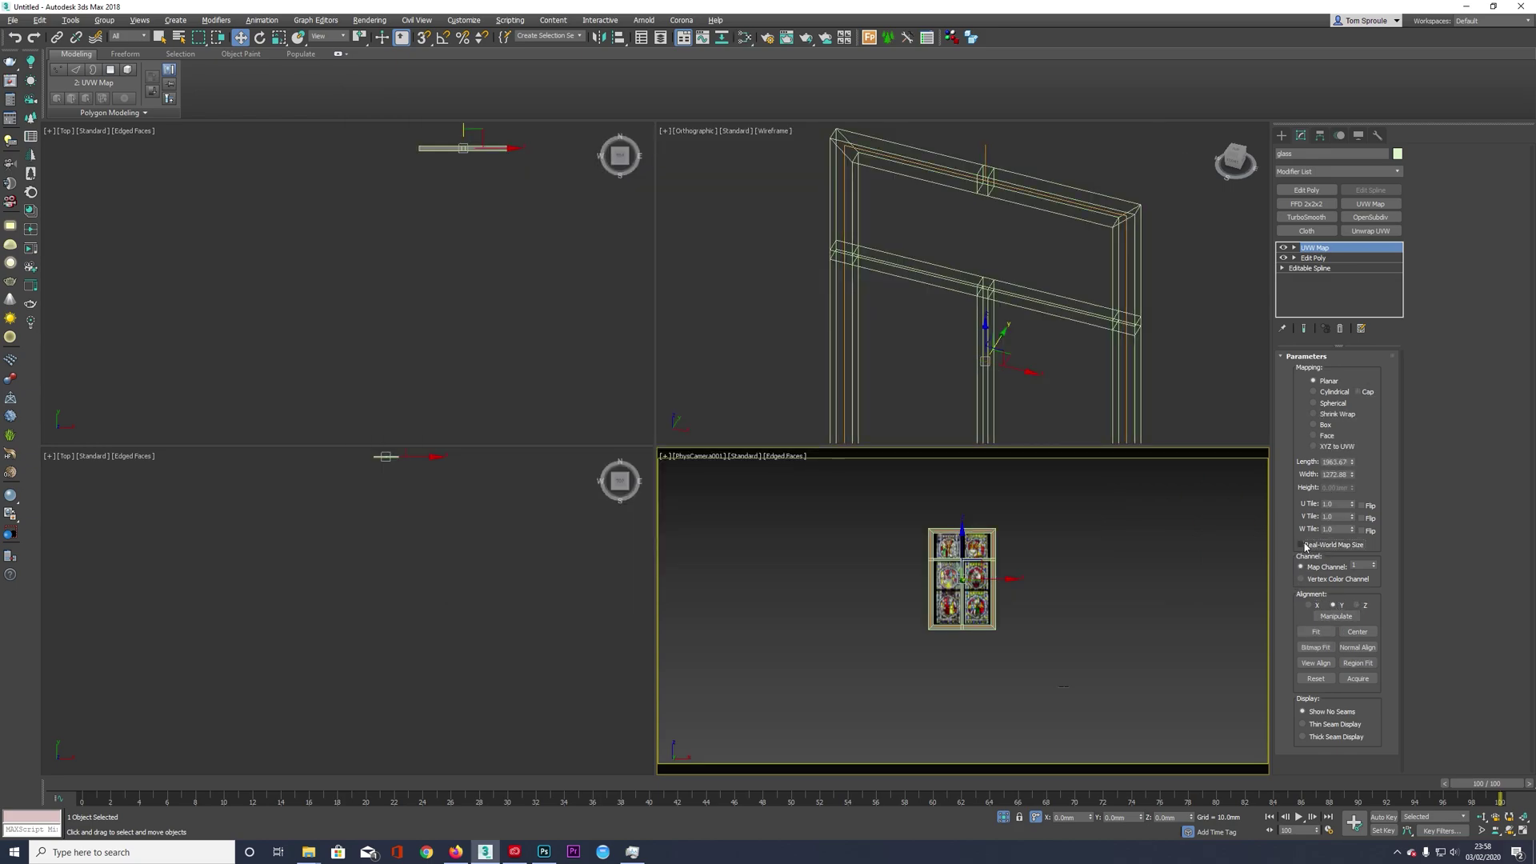
# - Show the orthographic view shaded and maximised to examine how the stained glass panels line up with the window frame
pyautogui.click(985, 363)
pyautogui.press('F3')
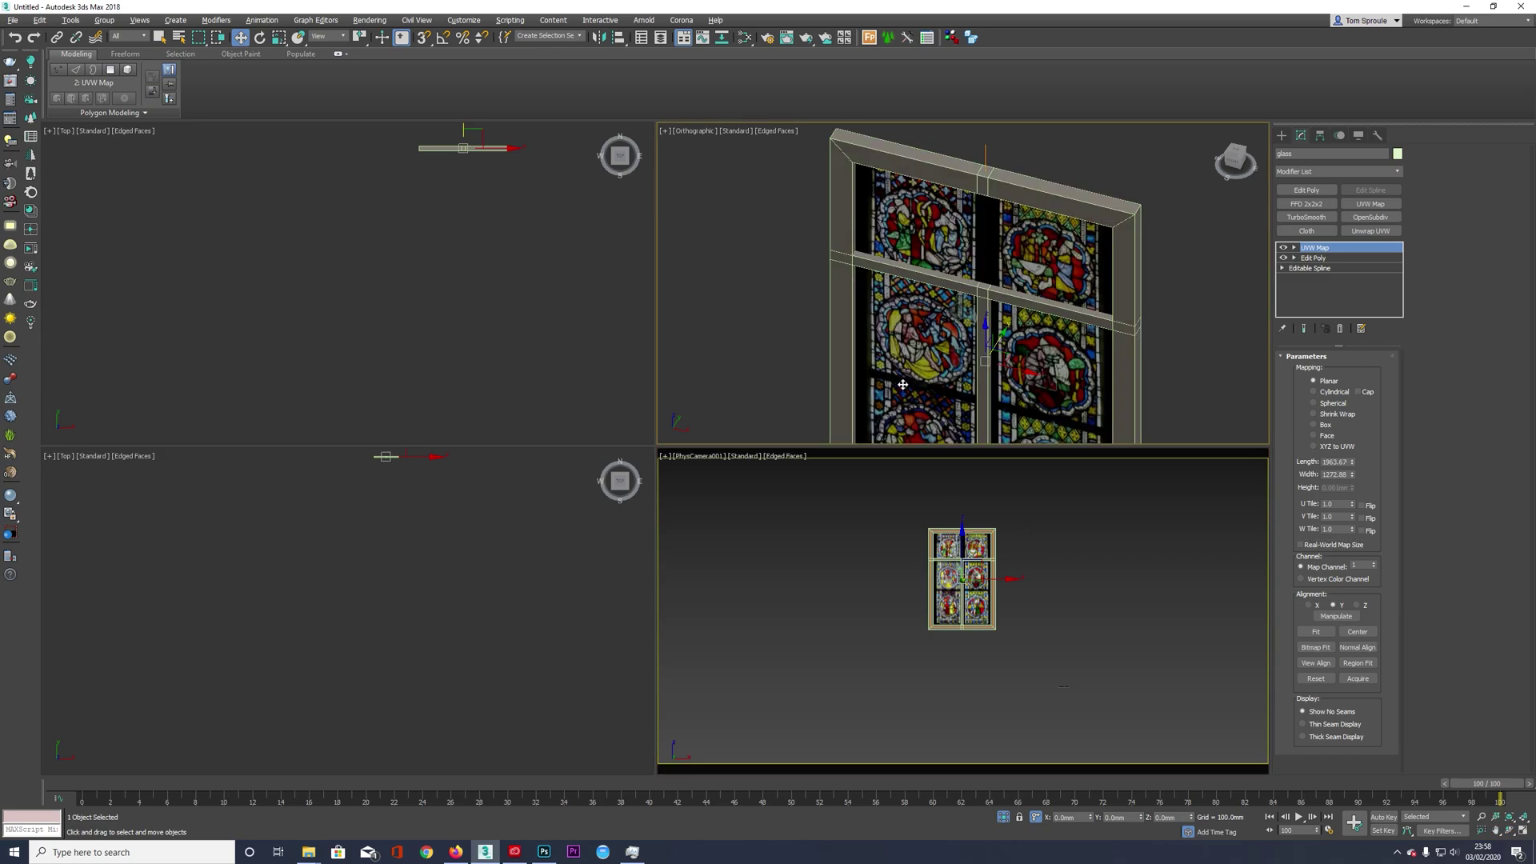
pyautogui.hotkey('alt', 'w')
pyautogui.keyDown('alt'); pyautogui.moveTo(955, 400); pyautogui.dragTo(995, 405, button='middle'); pyautogui.keyUp('alt')
pyautogui.scroll(-3, 1043, 345)
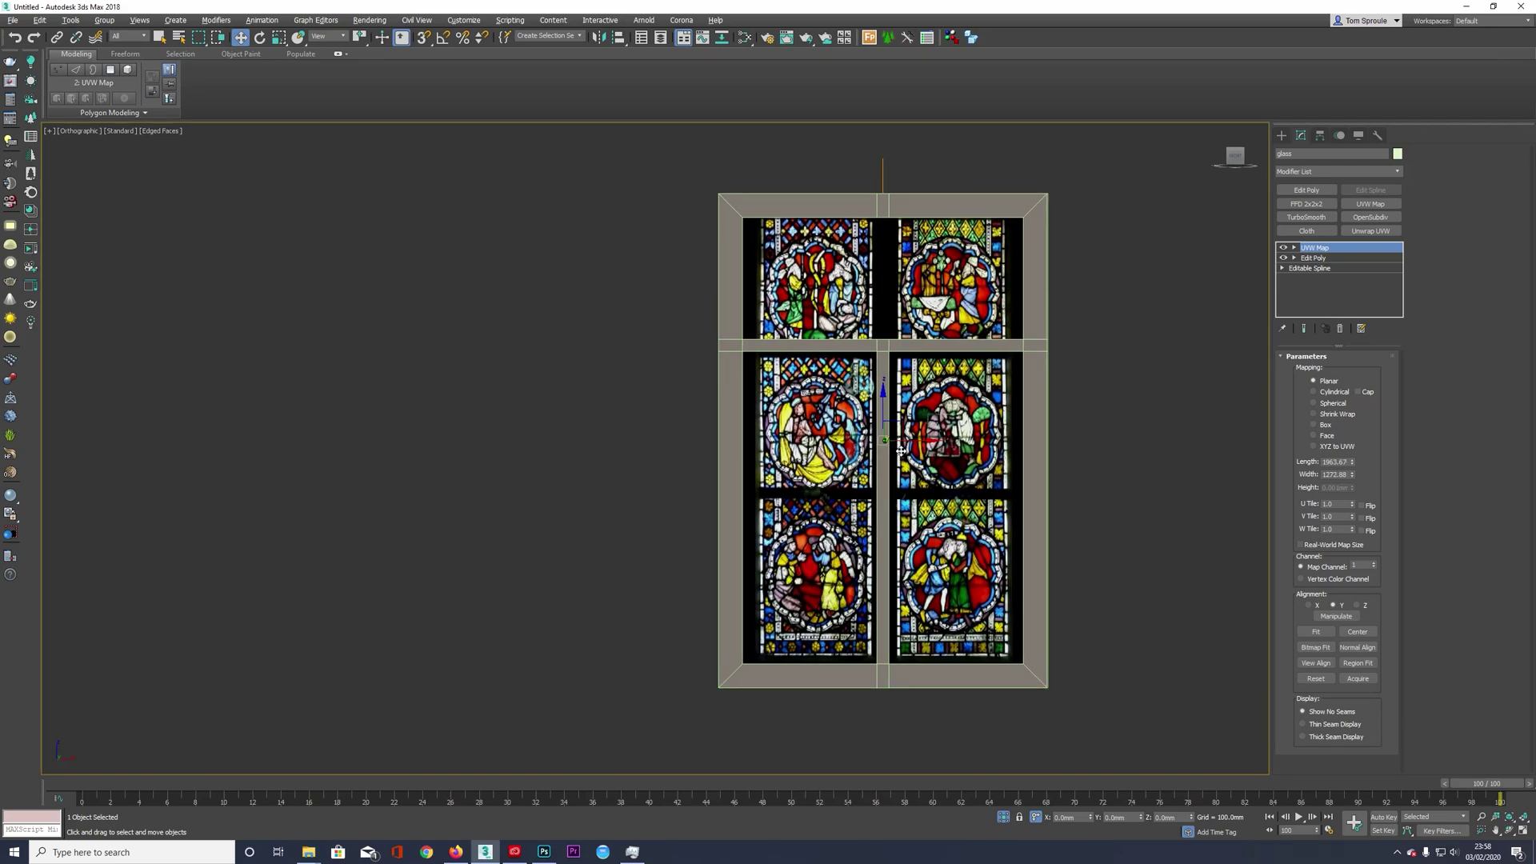
pyautogui.keyDown('alt'); pyautogui.moveTo(907, 453); pyautogui.dragTo(903, 458, button='middle'); pyautogui.keyUp('alt')
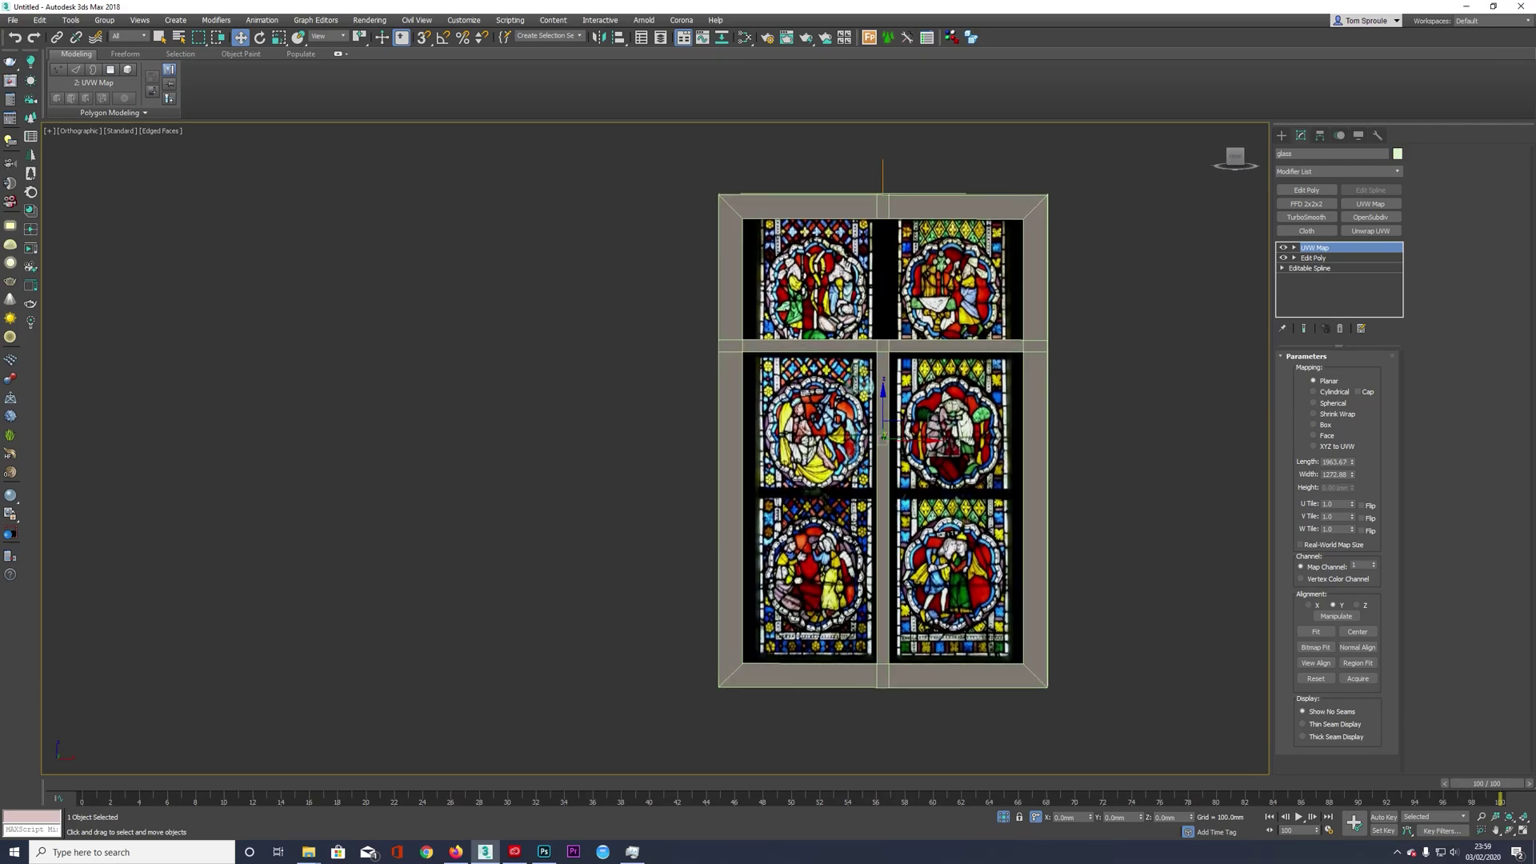
# - Switch to Photoshop and bring up the WindowStainedGlass0036_M.jpg image
pyautogui.press('super+e')
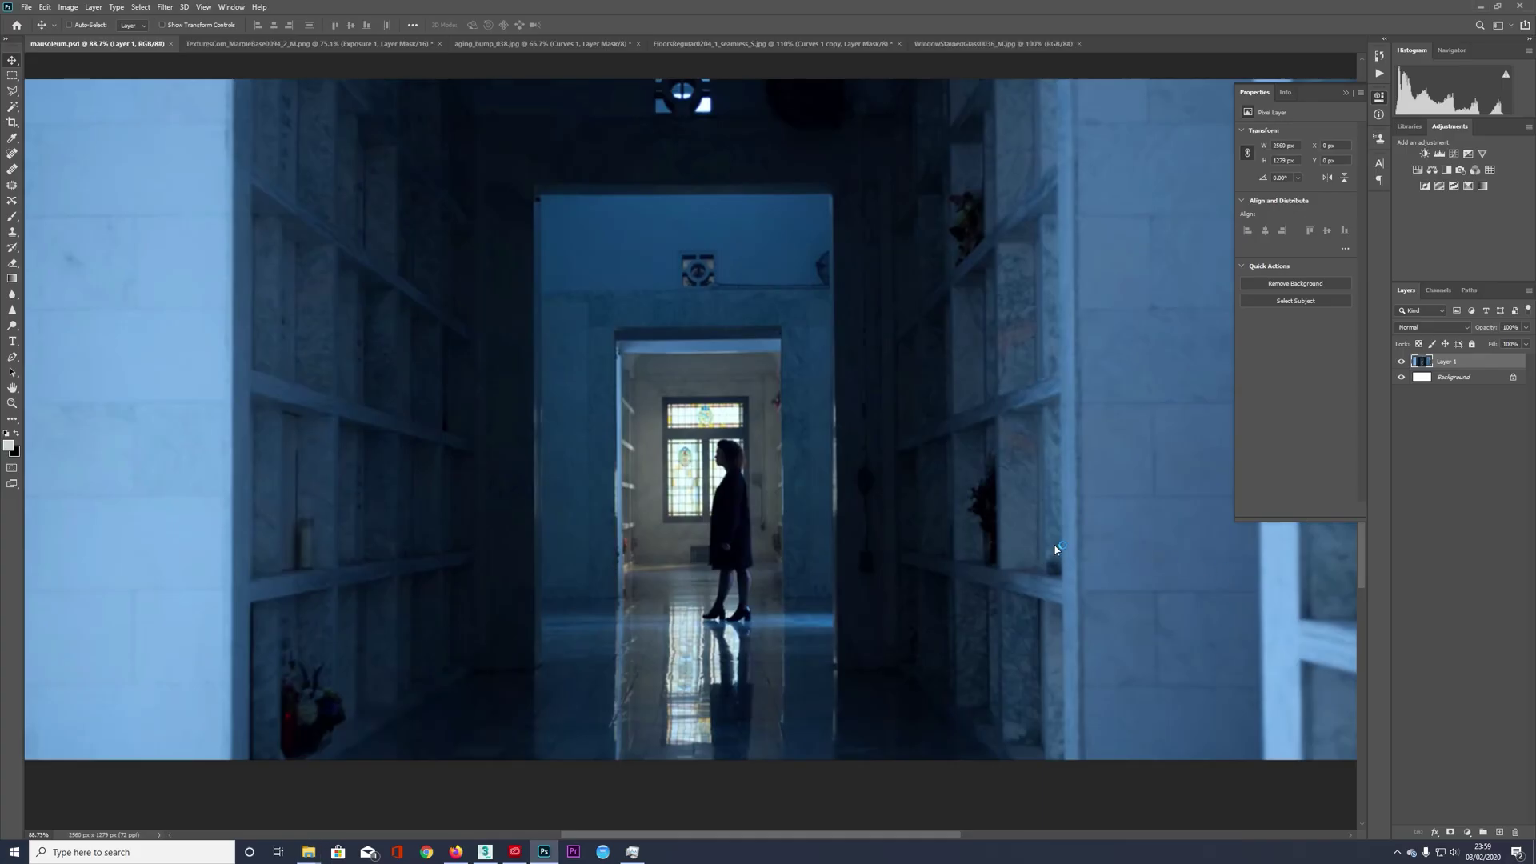
pyautogui.keyDown('alt'); pyautogui.scroll(5, 712, 498); pyautogui.keyUp('alt')
pyautogui.keyDown('alt'); pyautogui.scroll(-3, 713, 497); pyautogui.keyUp('alt')
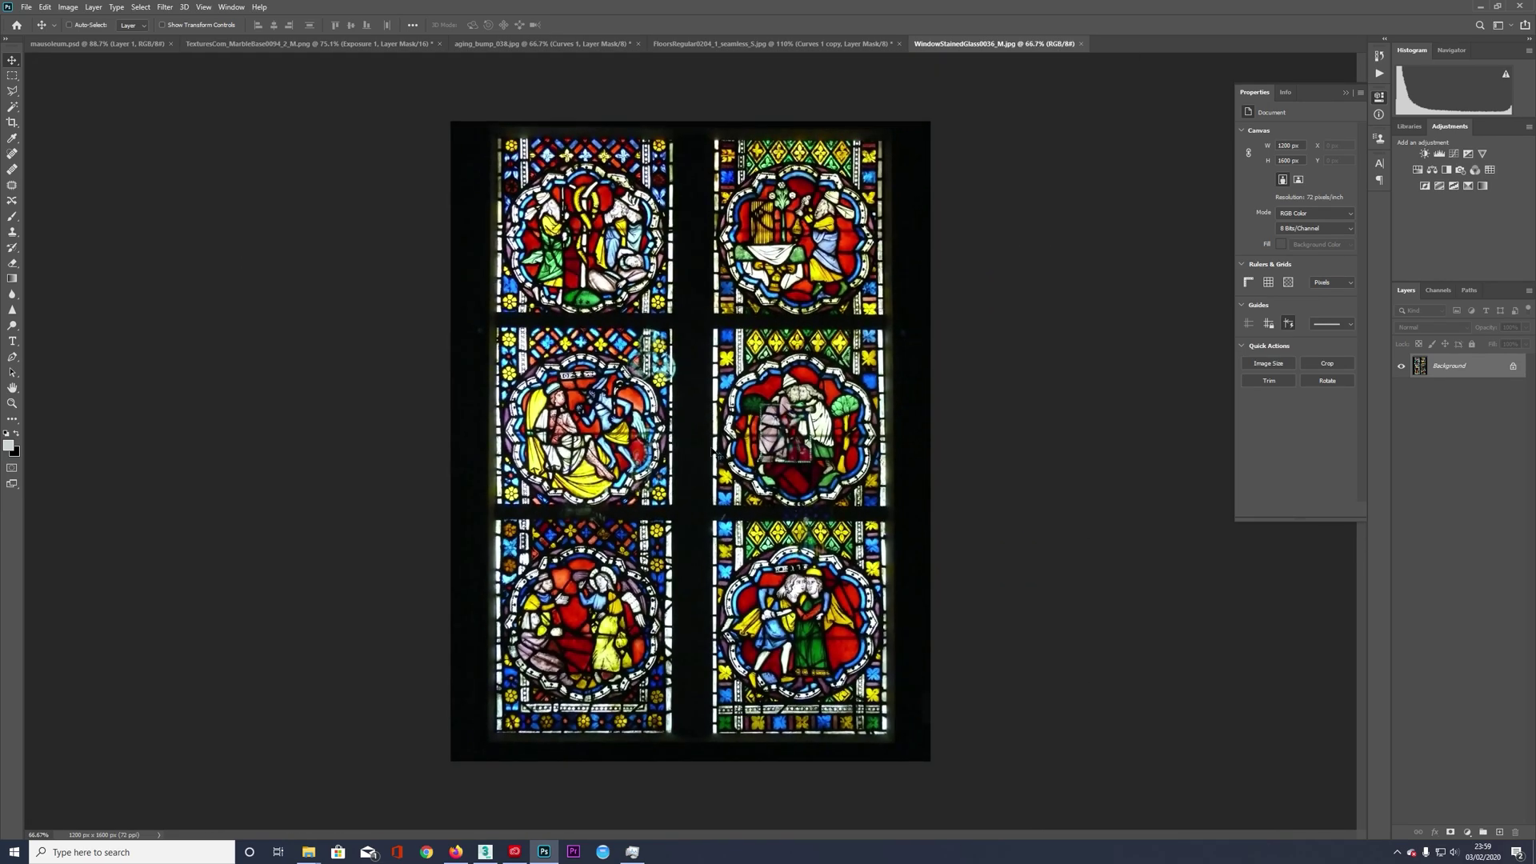
# - Copy the right-hand column of stained glass panels onto a new layer and shift it left until it meets the left column
pyautogui.press('m')
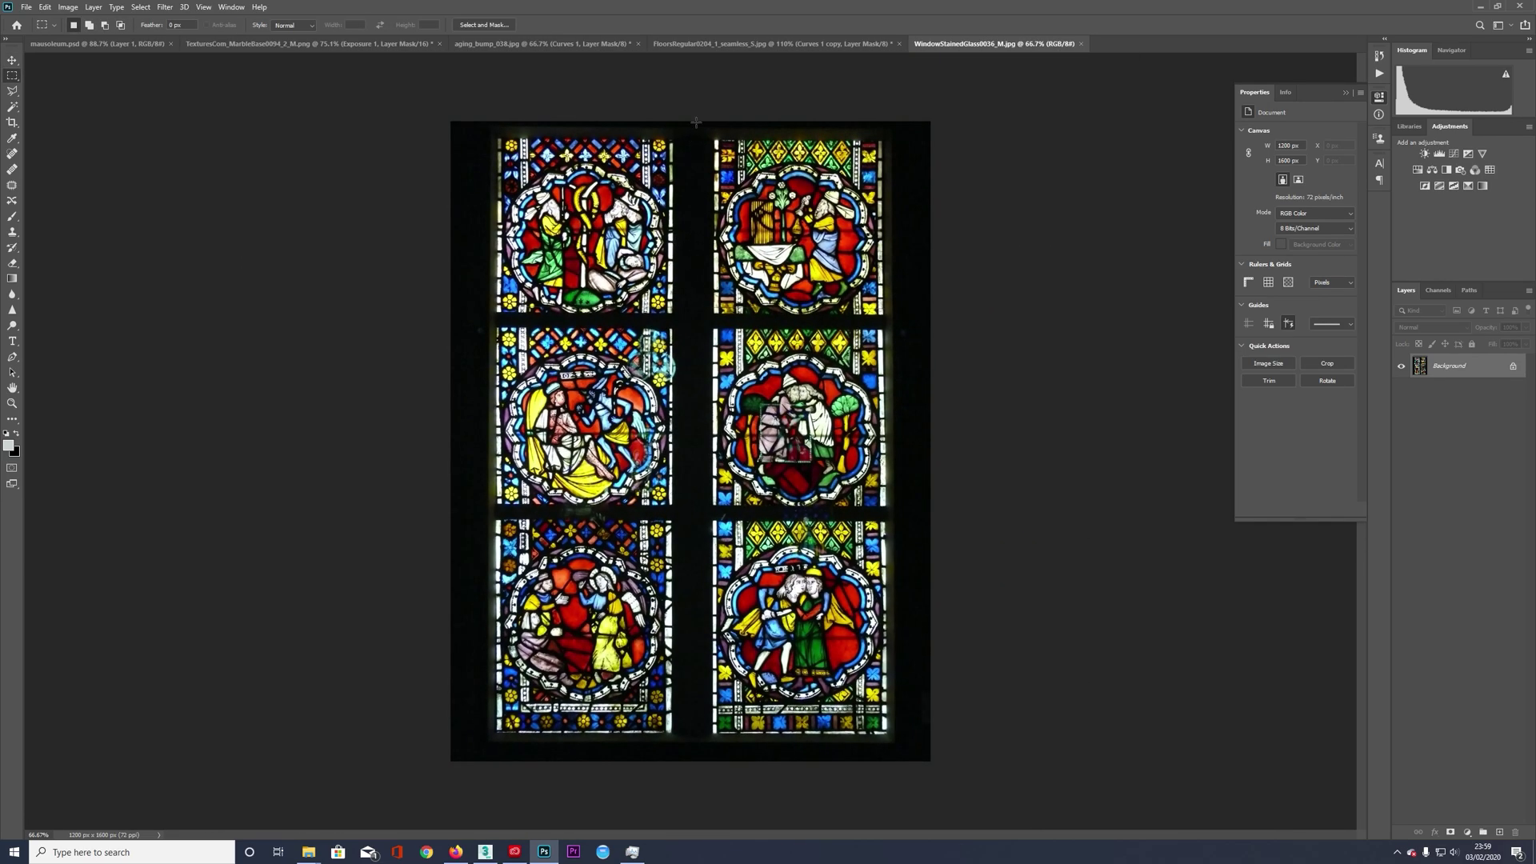
pyautogui.moveTo(710, 122); pyautogui.dragTo(898, 746)
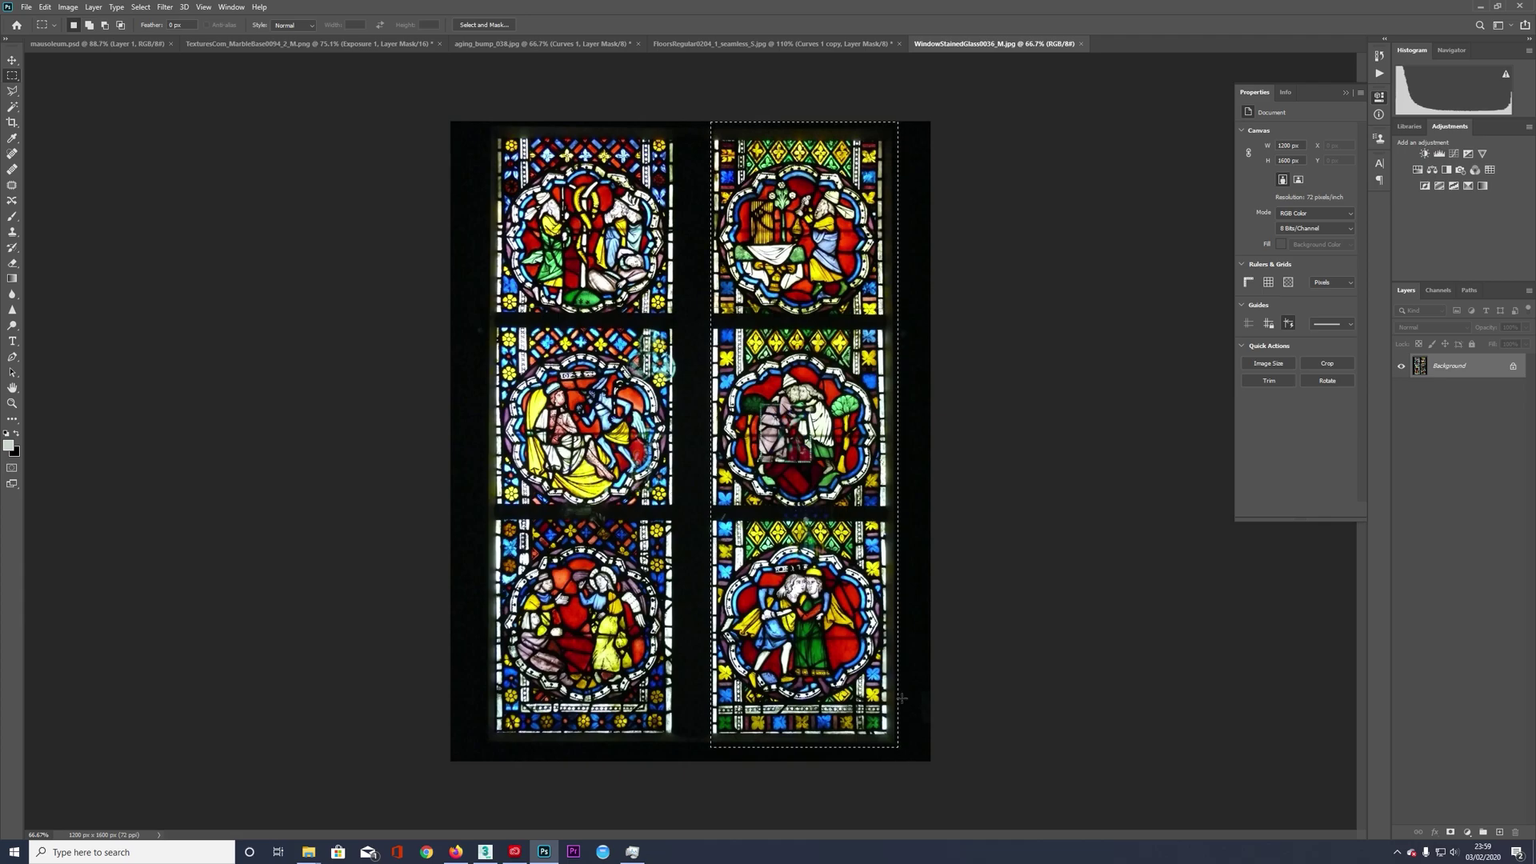
pyautogui.hotkey('ctrl', 'j')
pyautogui.press('v')
pyautogui.moveTo(832, 648); pyautogui.dragTo(787, 648)
pyautogui.keyDown('alt'); pyautogui.scroll(3, 674, 591); pyautogui.keyUp('alt')
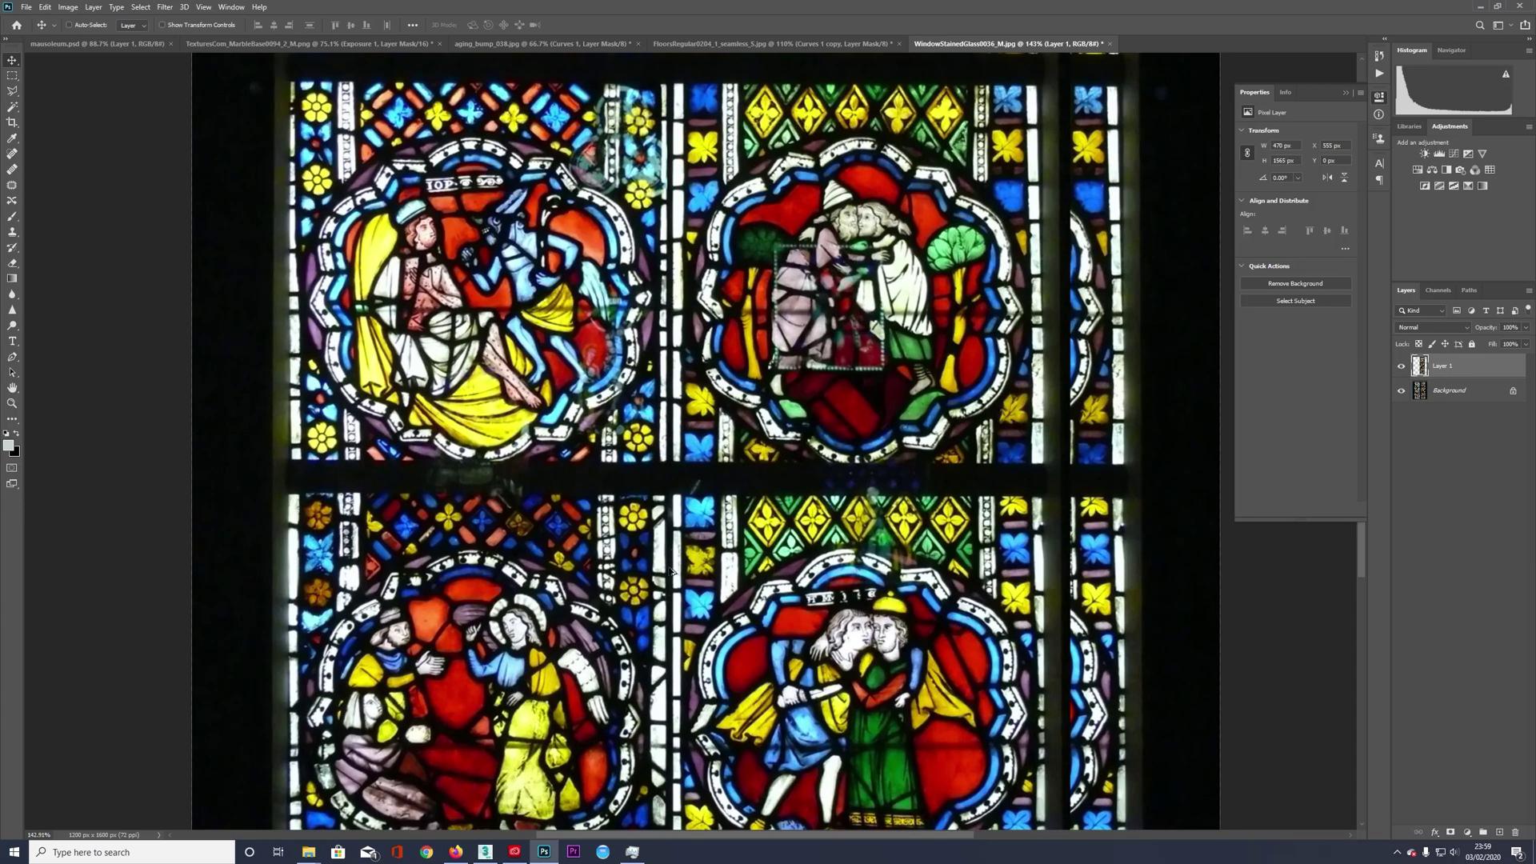
pyautogui.keyDown('alt'); pyautogui.scroll(-2, 686, 610); pyautogui.keyUp('alt')
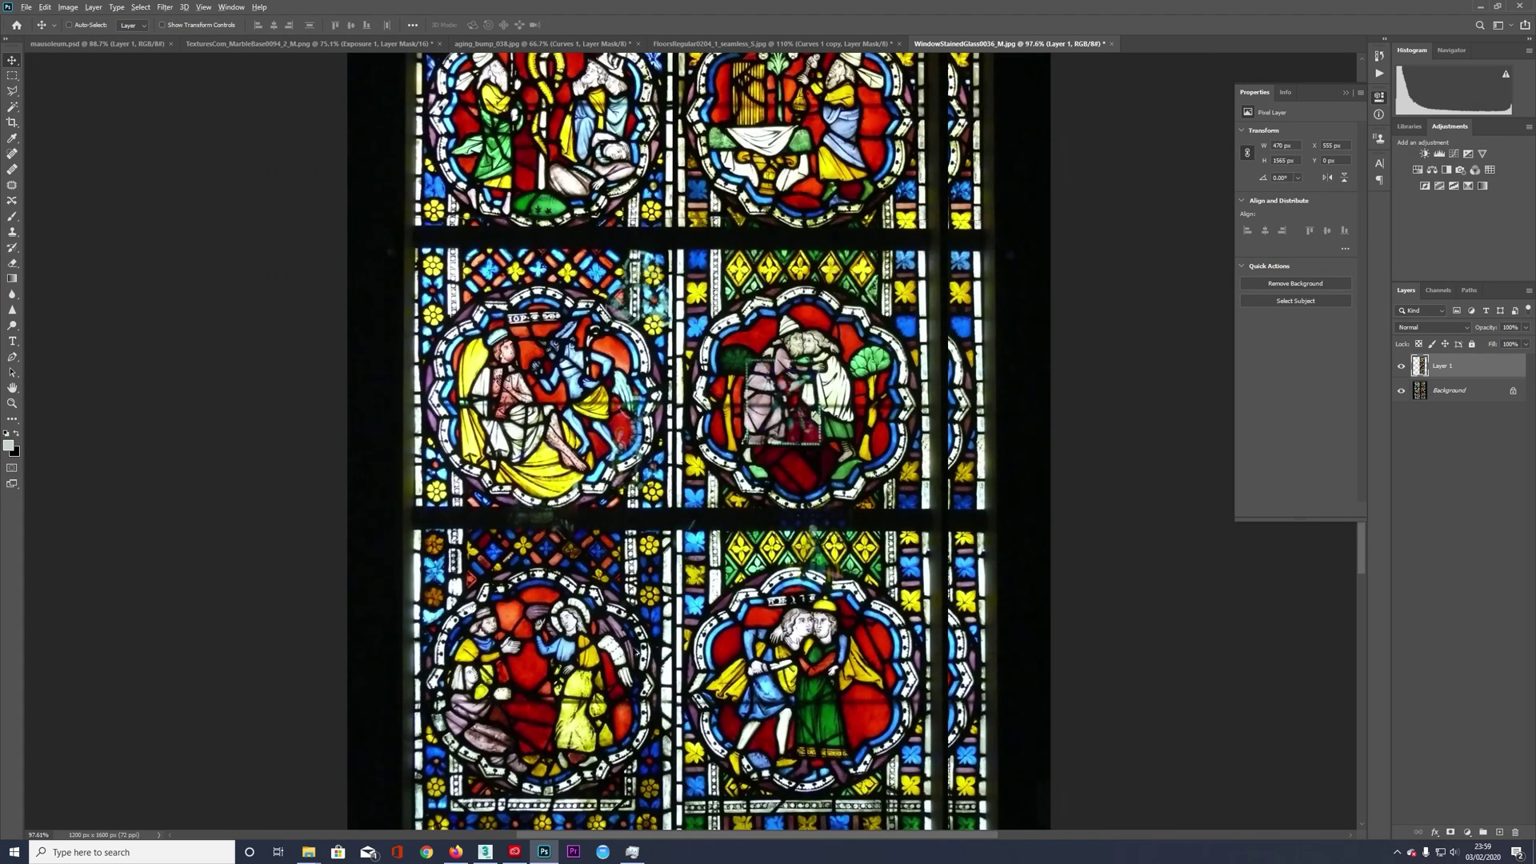
pyautogui.keyDown('alt'); pyautogui.scroll(-2, 638, 651); pyautogui.keyUp('alt')
pyautogui.keyDown('alt'); pyautogui.scroll(1, 833, 523); pyautogui.keyUp('alt')
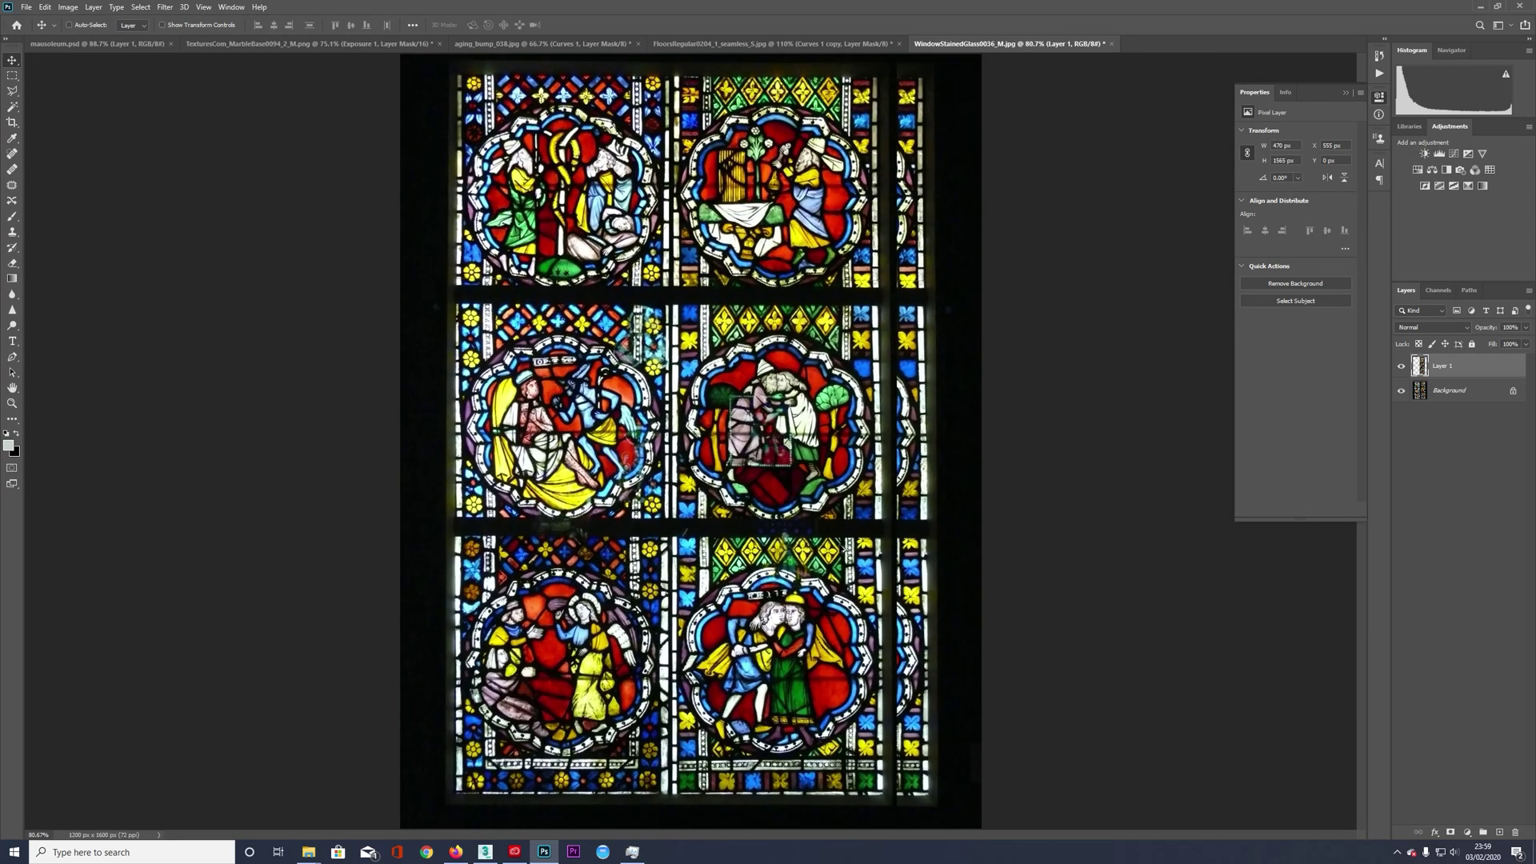
# - Add a near-black (080a09) Solid Color fill layer, unlock the Background layer and order it above the fill
pyautogui.click(1452, 395)
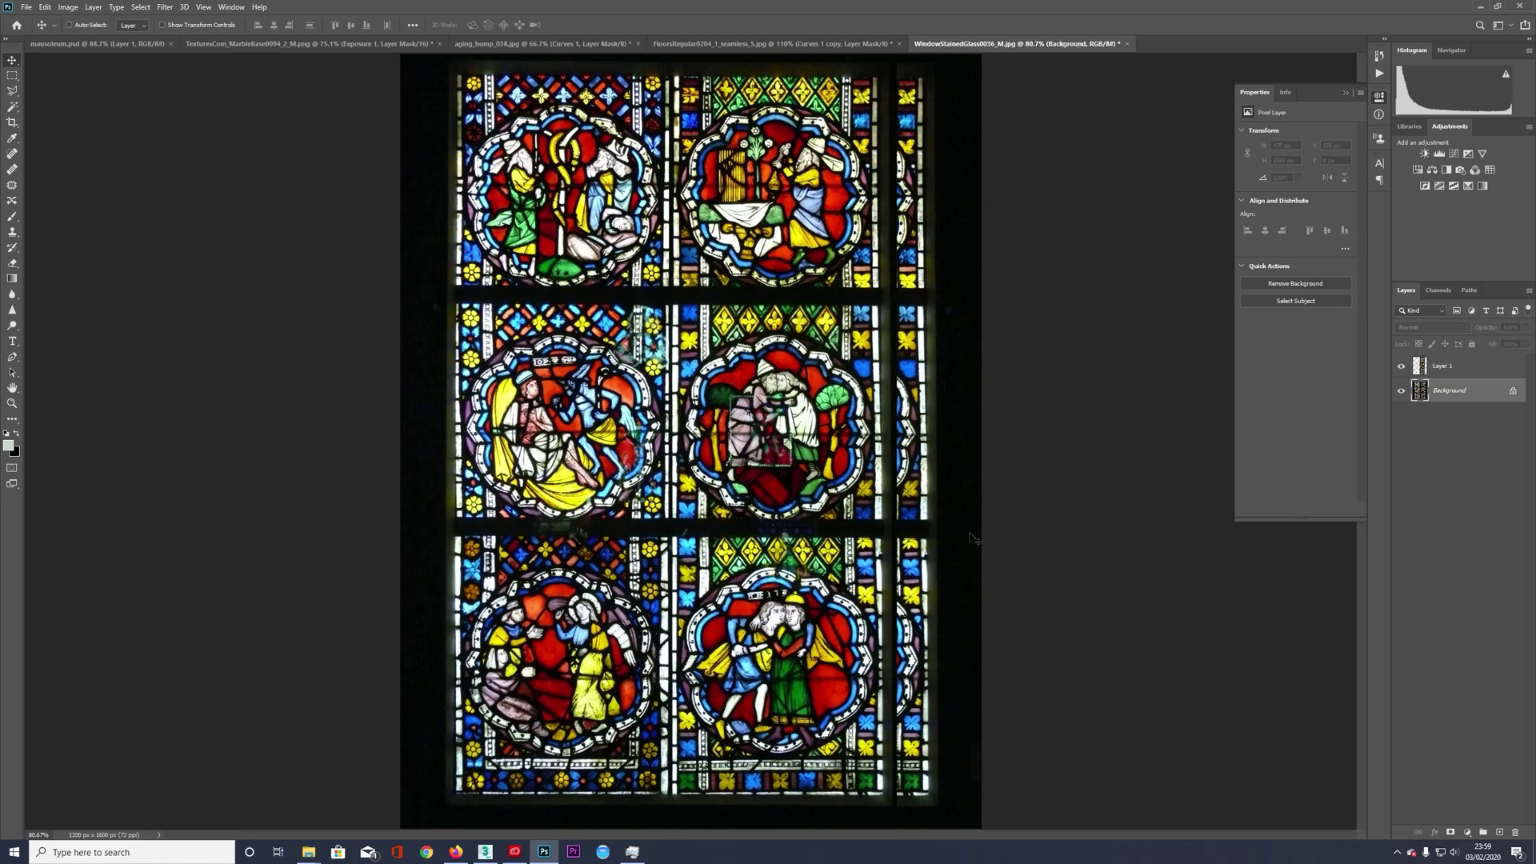
pyautogui.click(94, 6)
pyautogui.moveTo(125, 157)
pyautogui.click(242, 153)
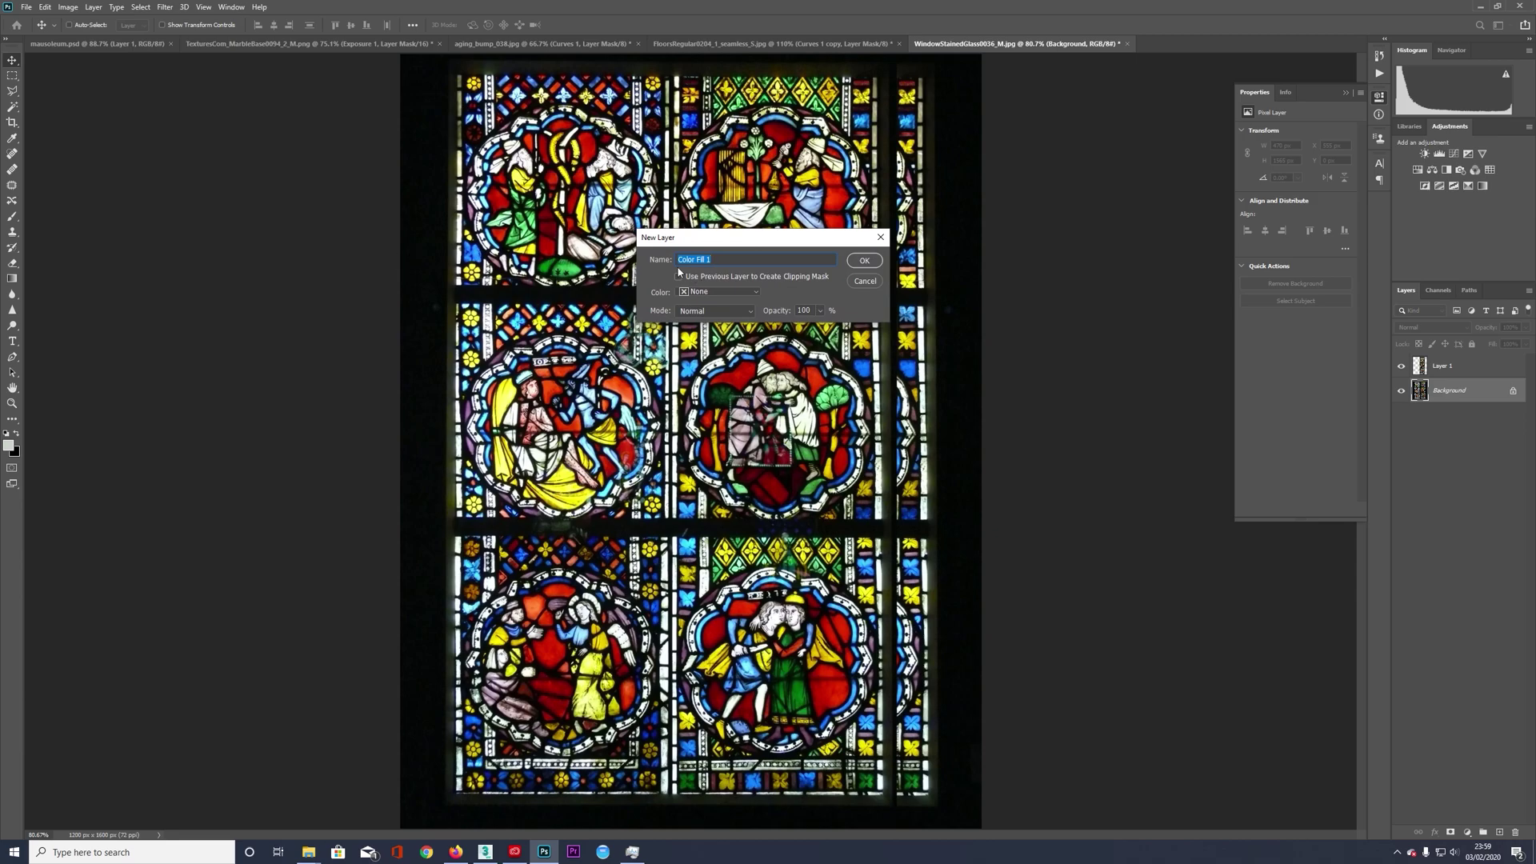
pyautogui.click(864, 259)
pyautogui.click(822, 383)
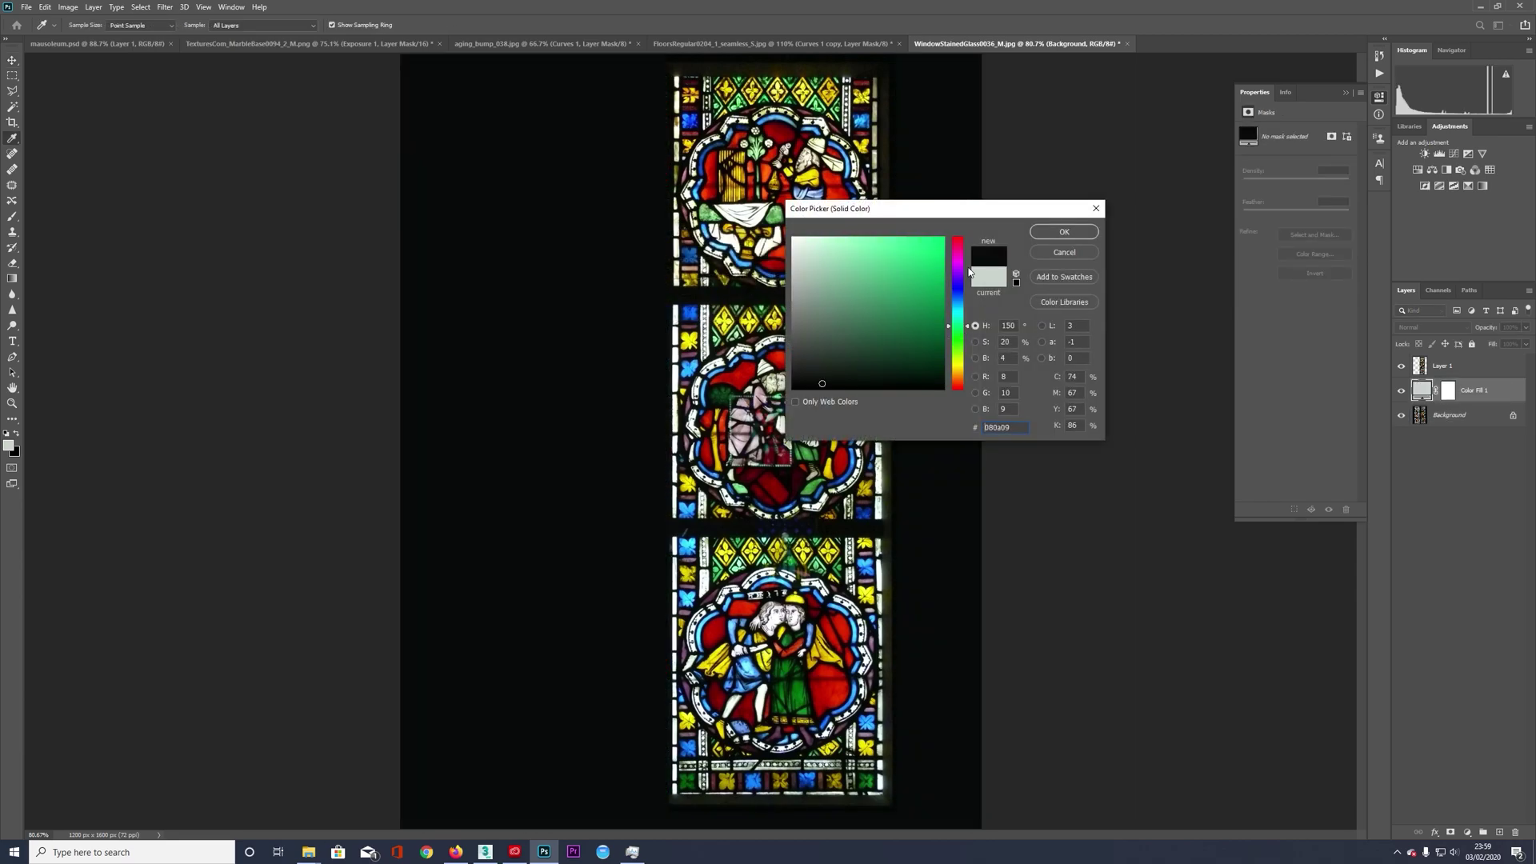
pyautogui.click(1064, 232)
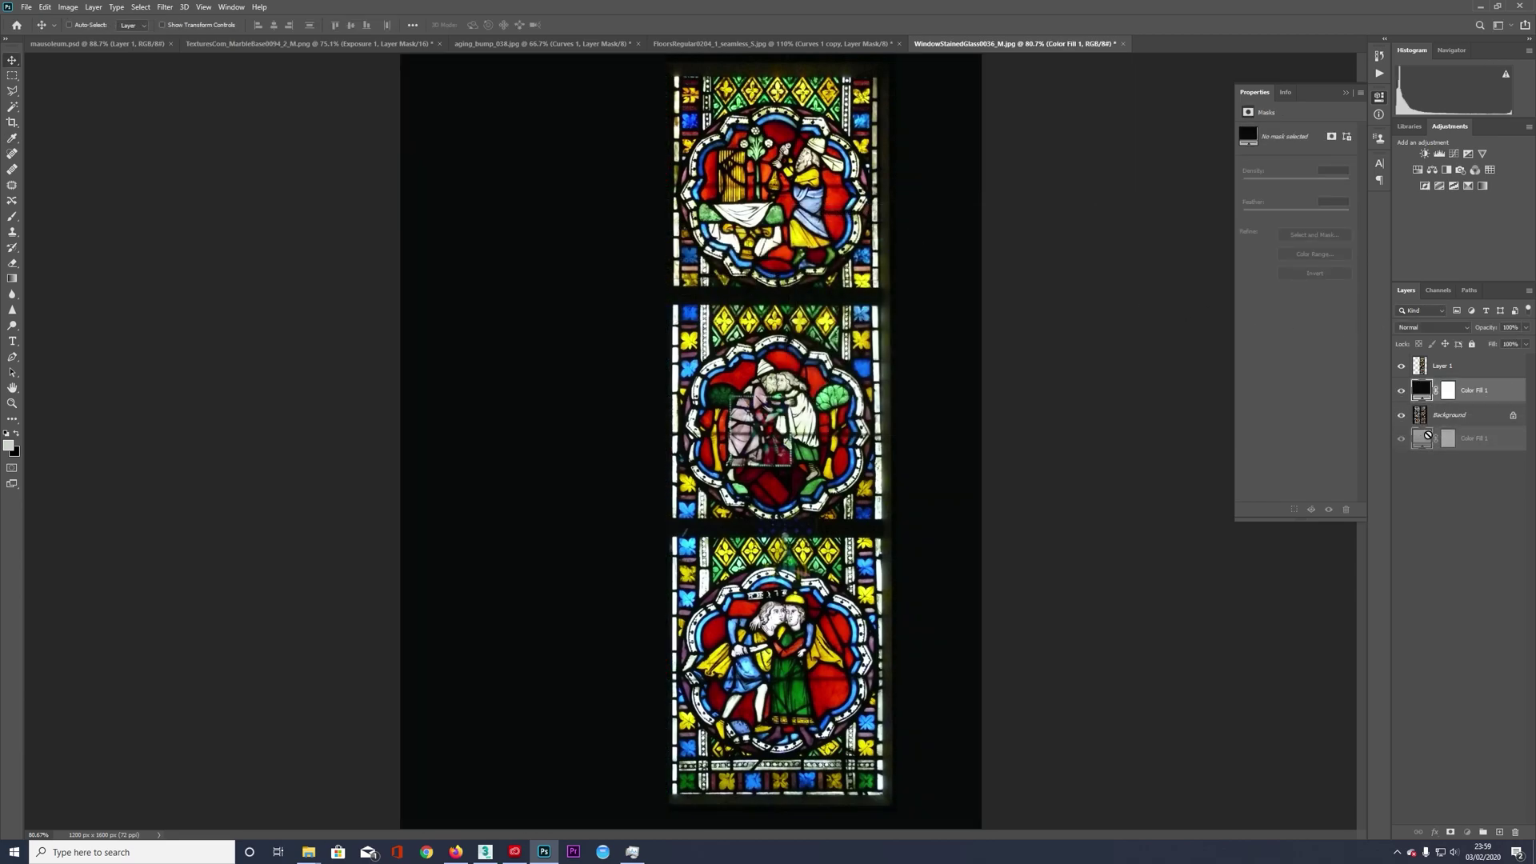
pyautogui.click(1513, 417)
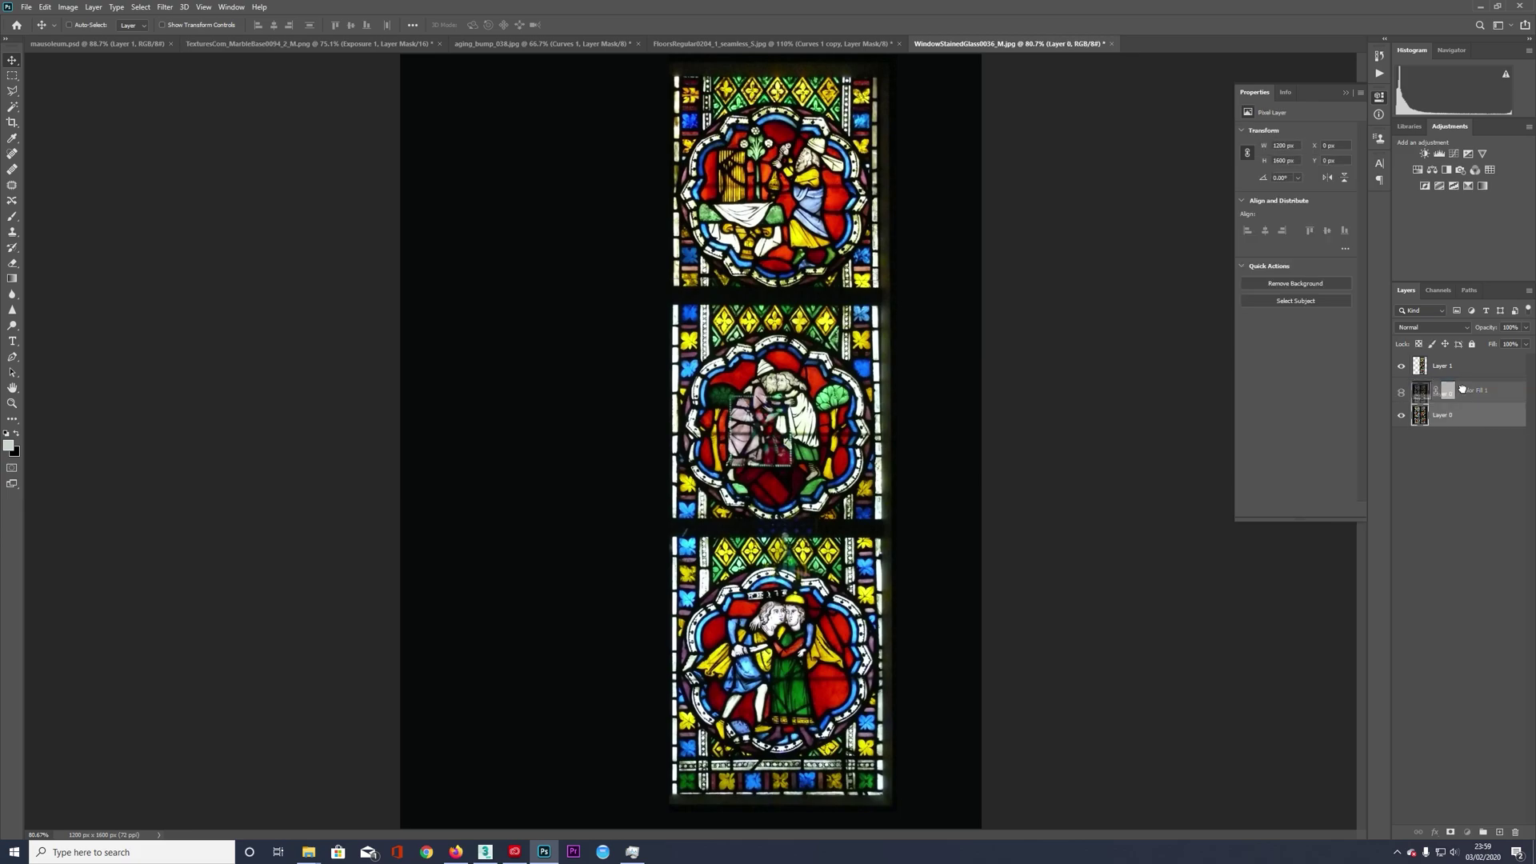
pyautogui.moveTo(1449, 414); pyautogui.dragTo(1452, 385)
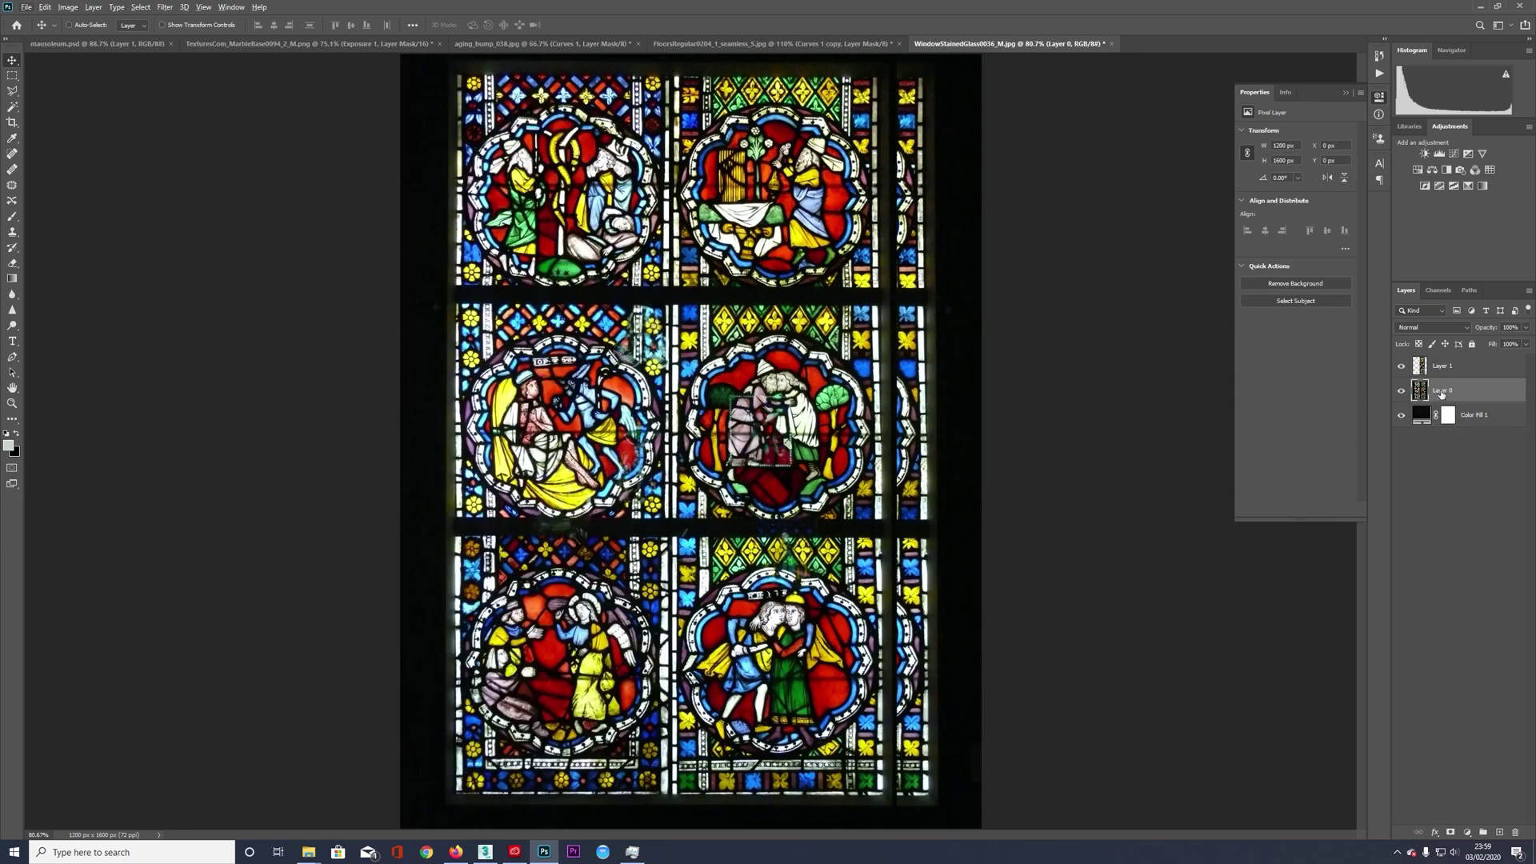
# - Mask out the right half of Layer 0, hiding the original column behind the shifted copy
pyautogui.press('m')
pyautogui.keyDown('alt'); pyautogui.scroll(-3, 933, 414); pyautogui.keyUp('alt')
pyautogui.moveTo(860, 216); pyautogui.dragTo(693, 682)
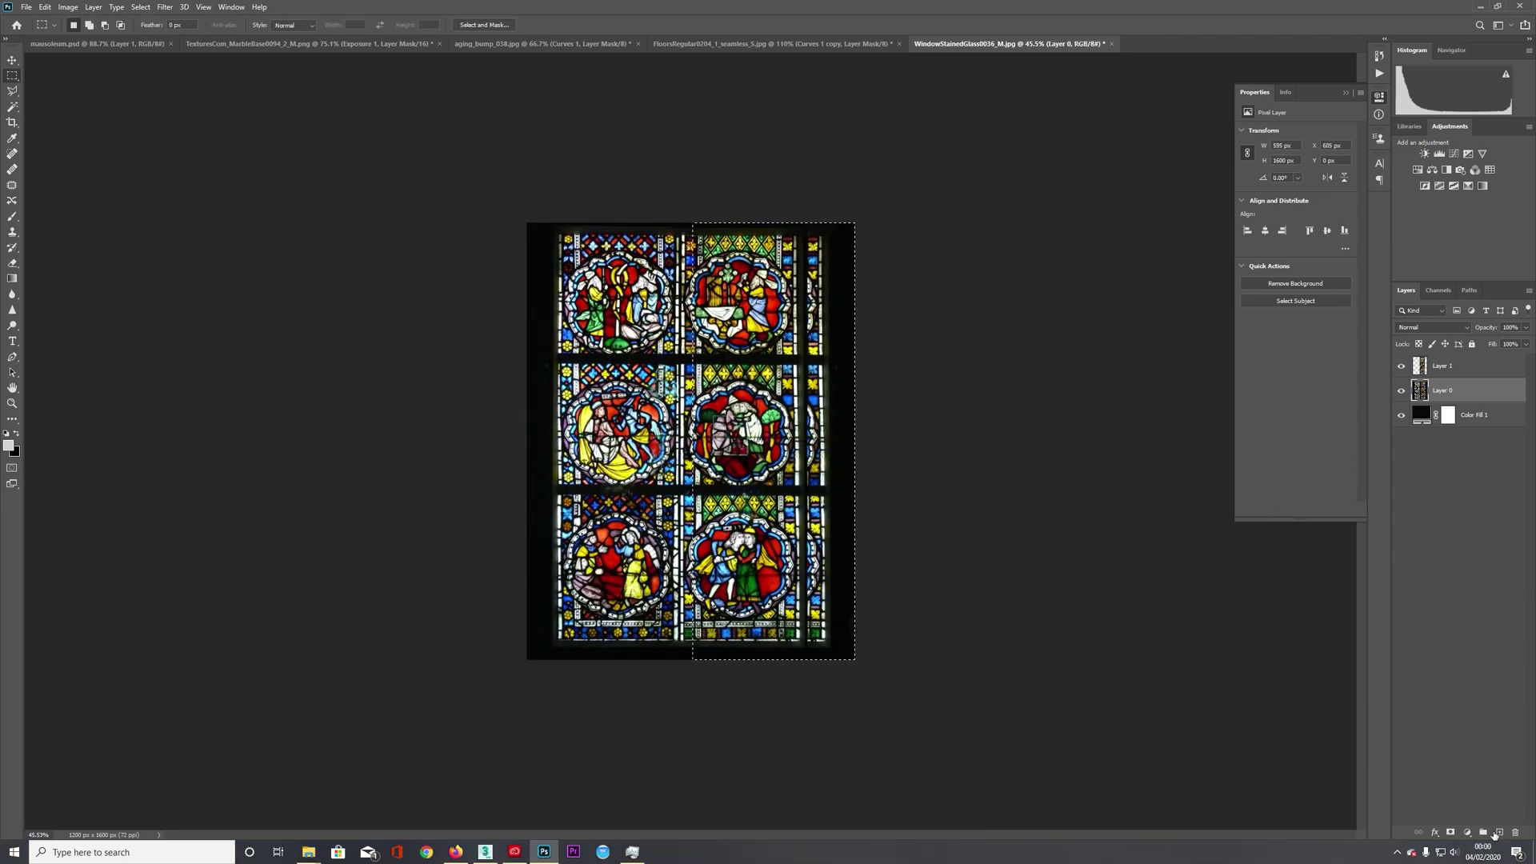
pyautogui.keyDown('alt'); pyautogui.click(1450, 832); pyautogui.keyUp('alt')
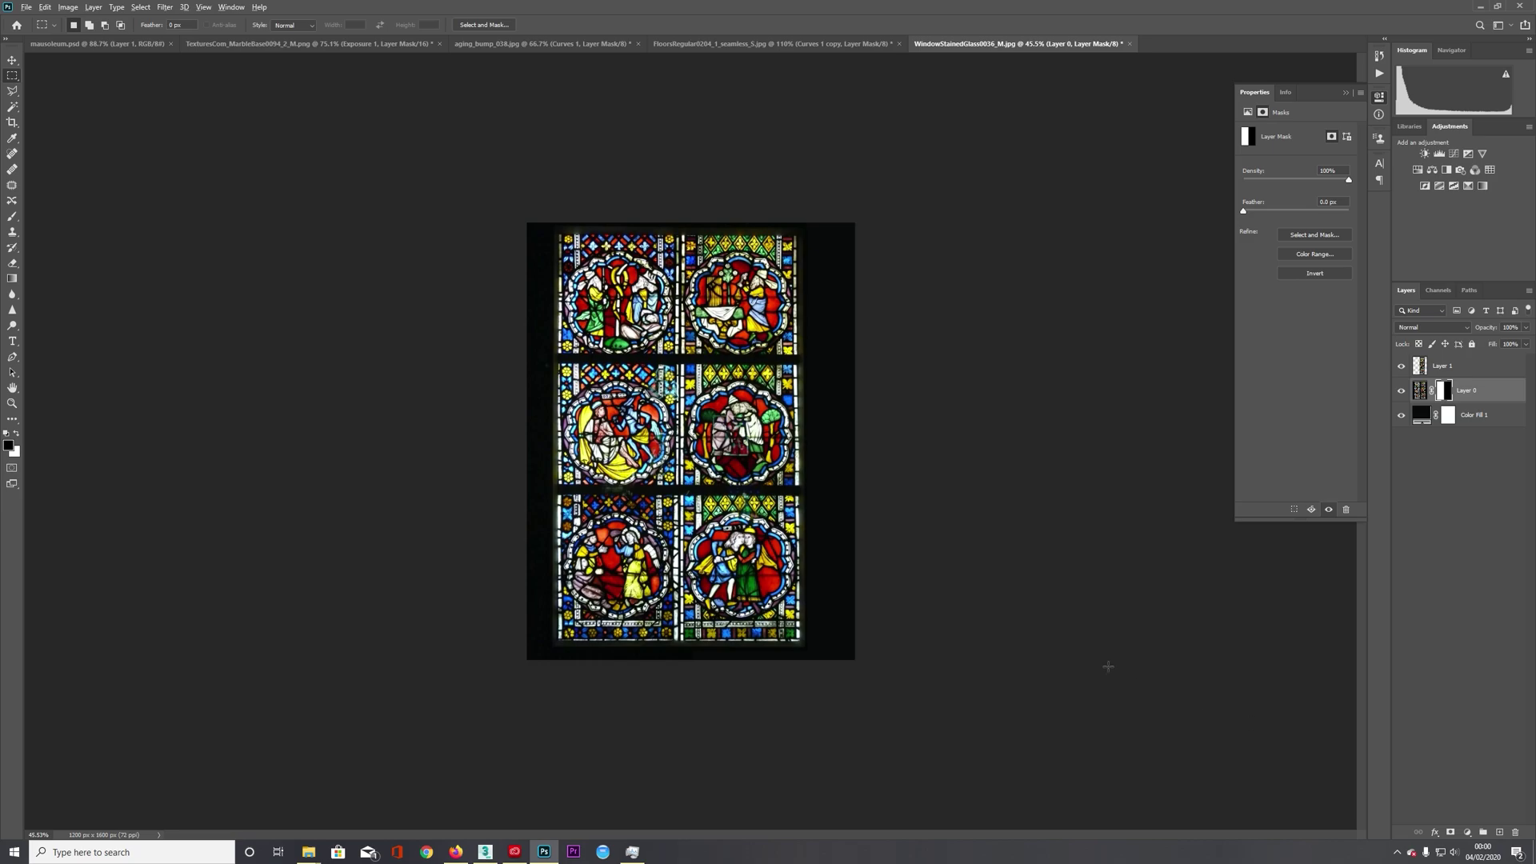
# - Select the middle row of panels across the full image width and add a Curves adjustment layer masked to that row
pyautogui.hotkey('alt', ']')
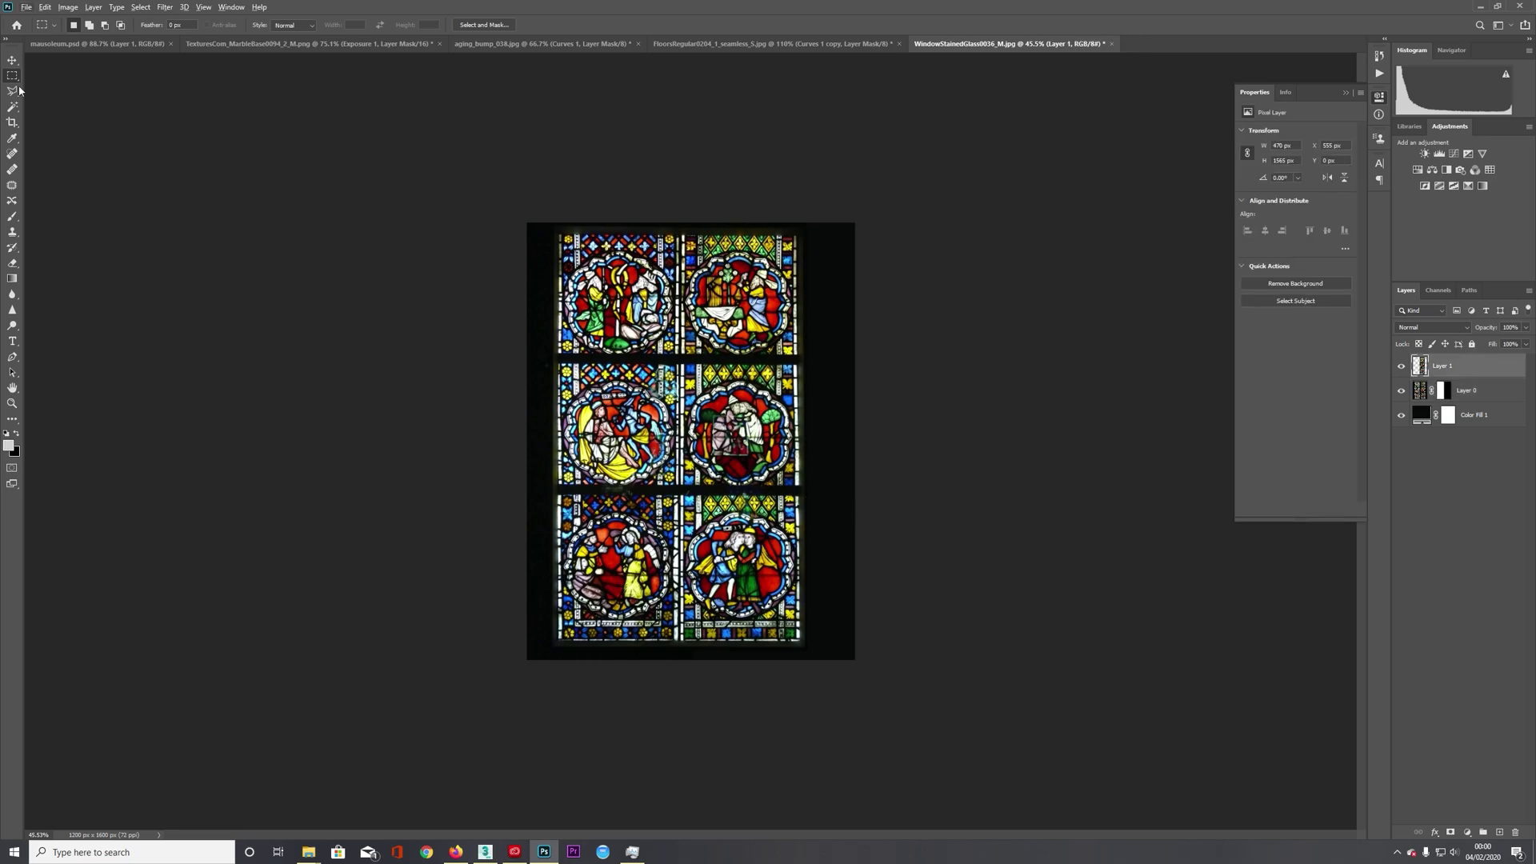
pyautogui.keyDown('alt'); pyautogui.scroll(9, 462, 315); pyautogui.keyUp('alt')
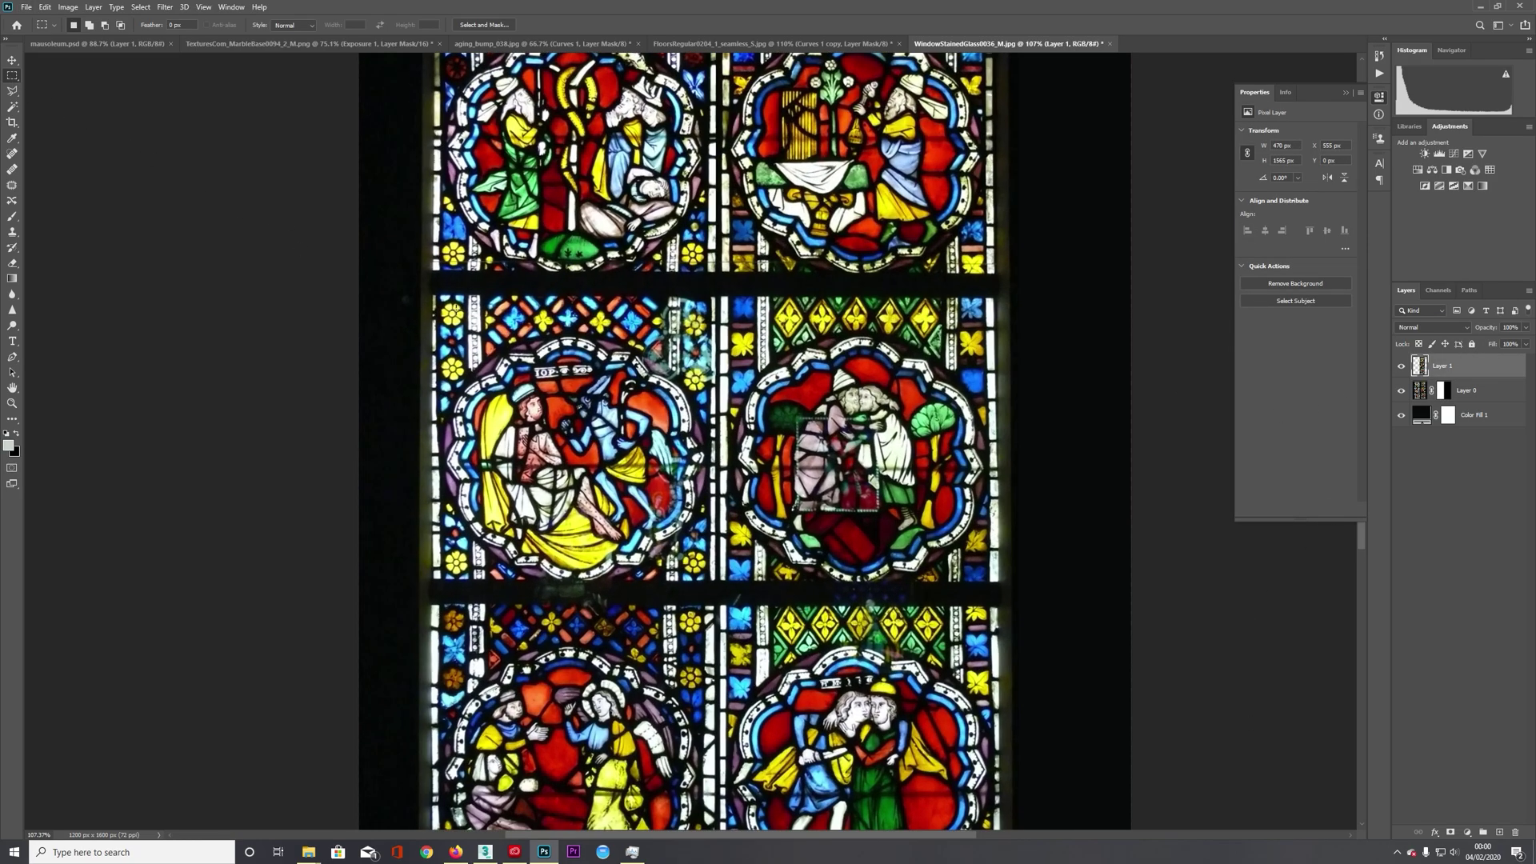
pyautogui.moveTo(323, 288); pyautogui.dragTo(1145, 590)
pyautogui.keyDown('alt'); pyautogui.moveTo(352, 192); pyautogui.dragTo(1251, 293); pyautogui.keyUp('alt')
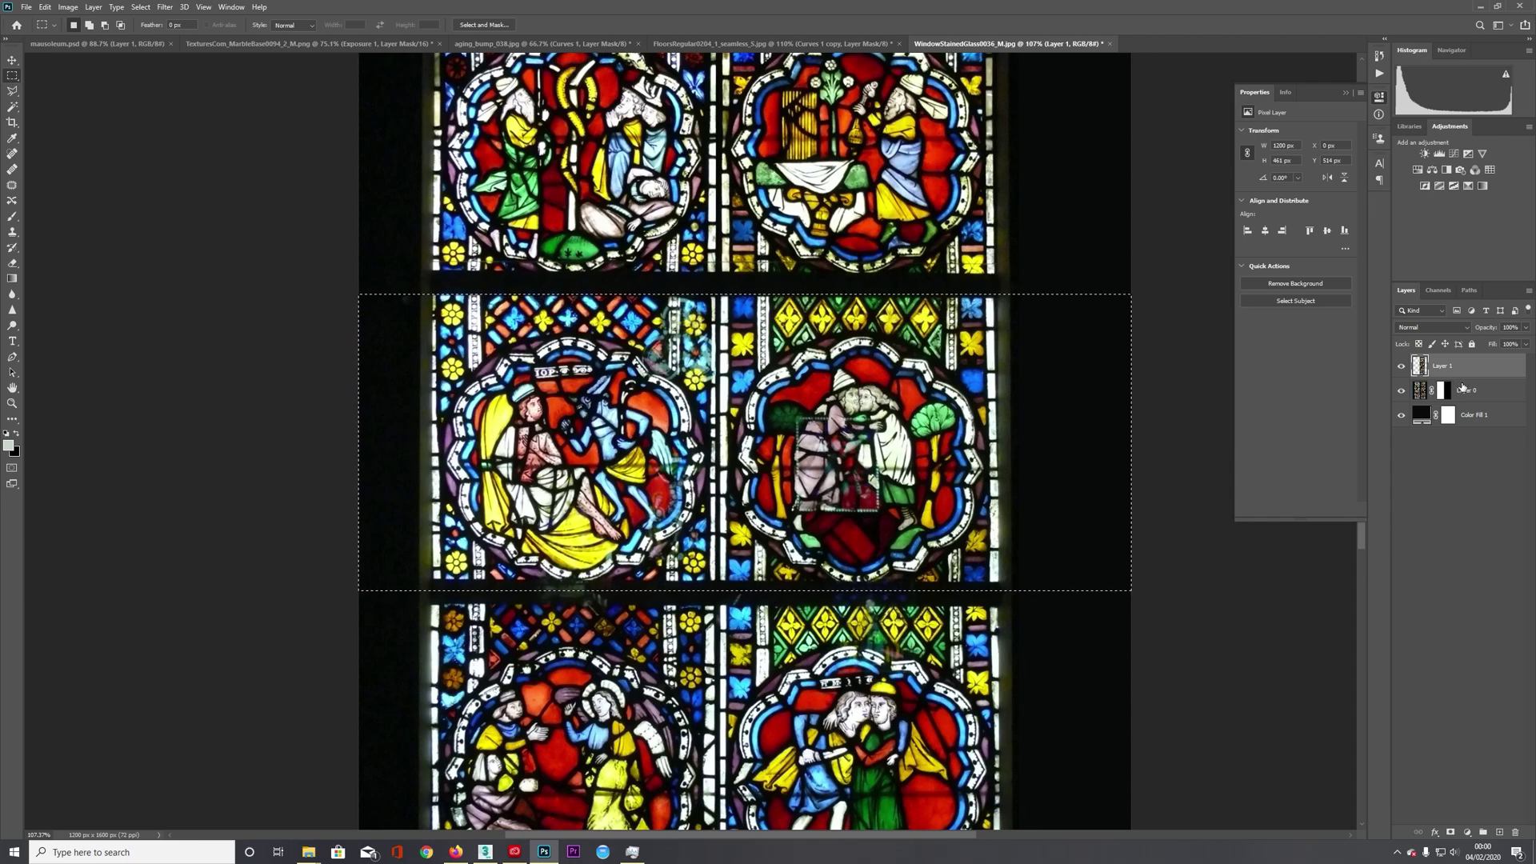
pyautogui.hotkey('ctrl', 'j')
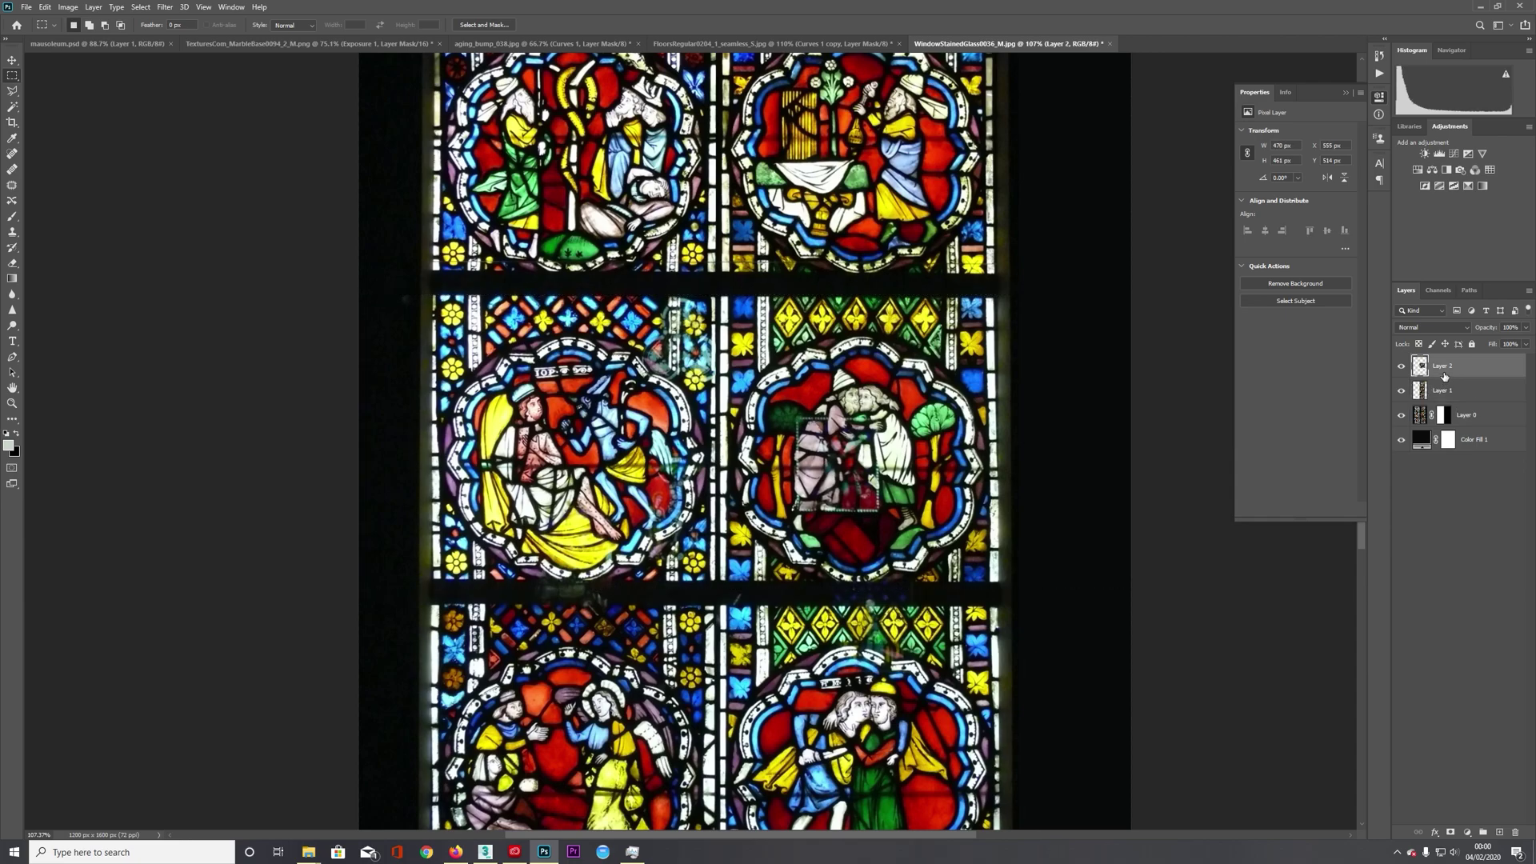
pyautogui.hotkey('ctrl', 'z')
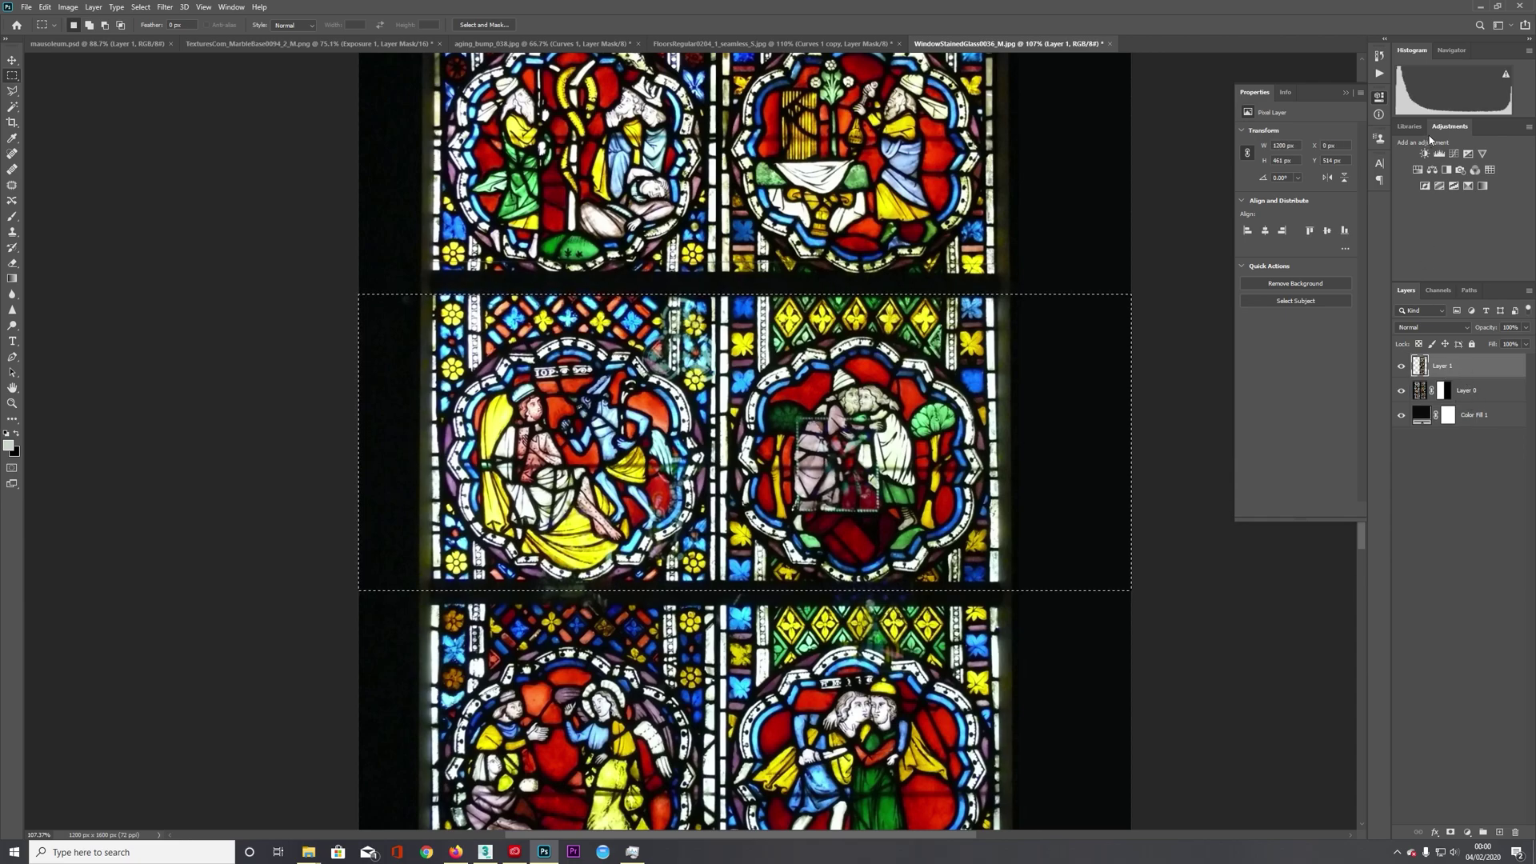
pyautogui.click(1453, 153)
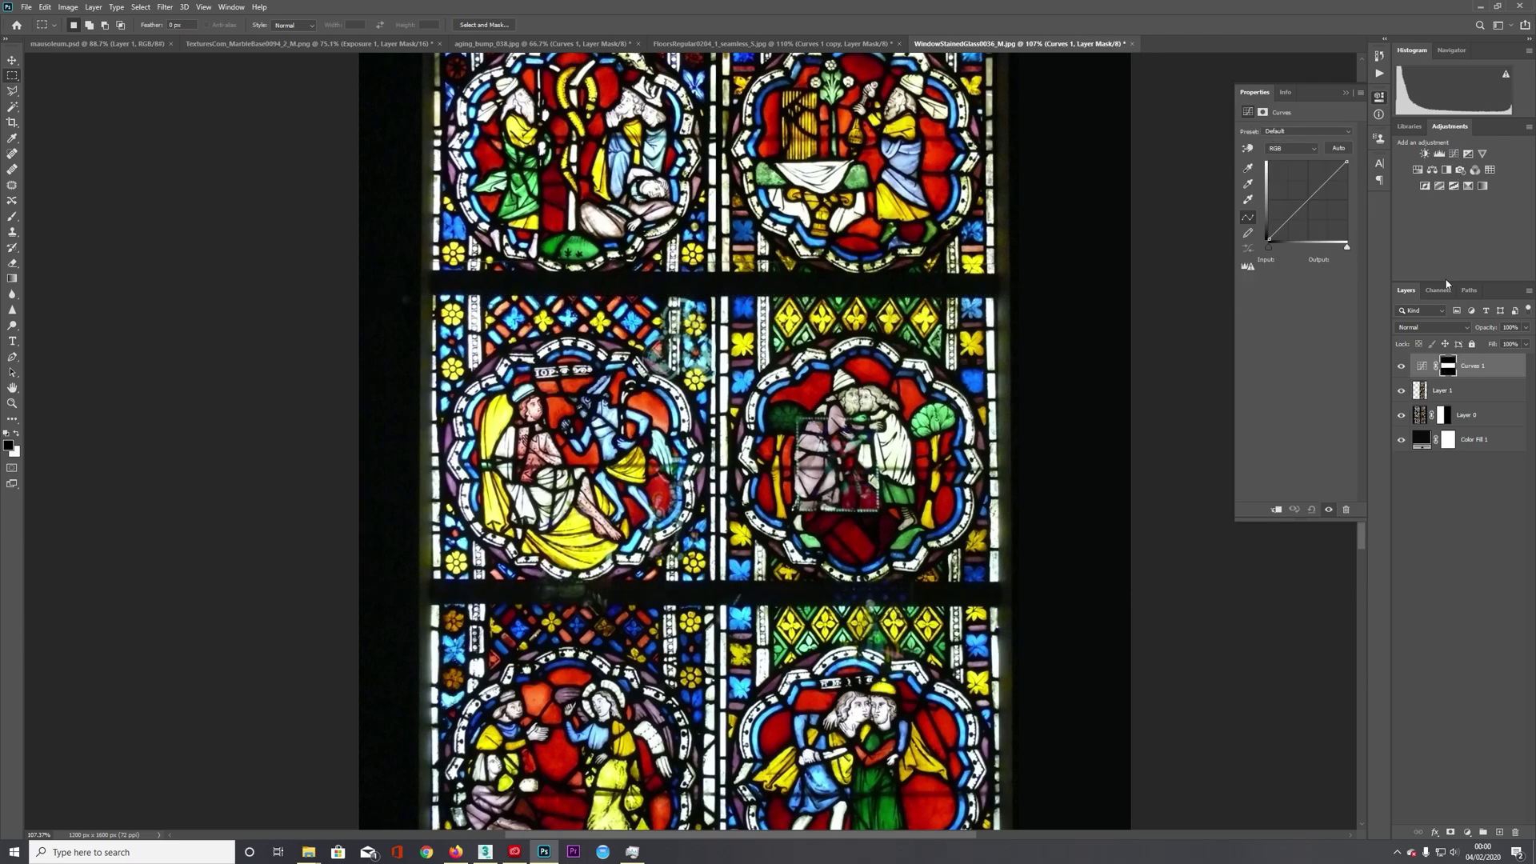
# - Merge Layer 1 and the masked Layer 0 into a single layer
pyautogui.click(1455, 398)
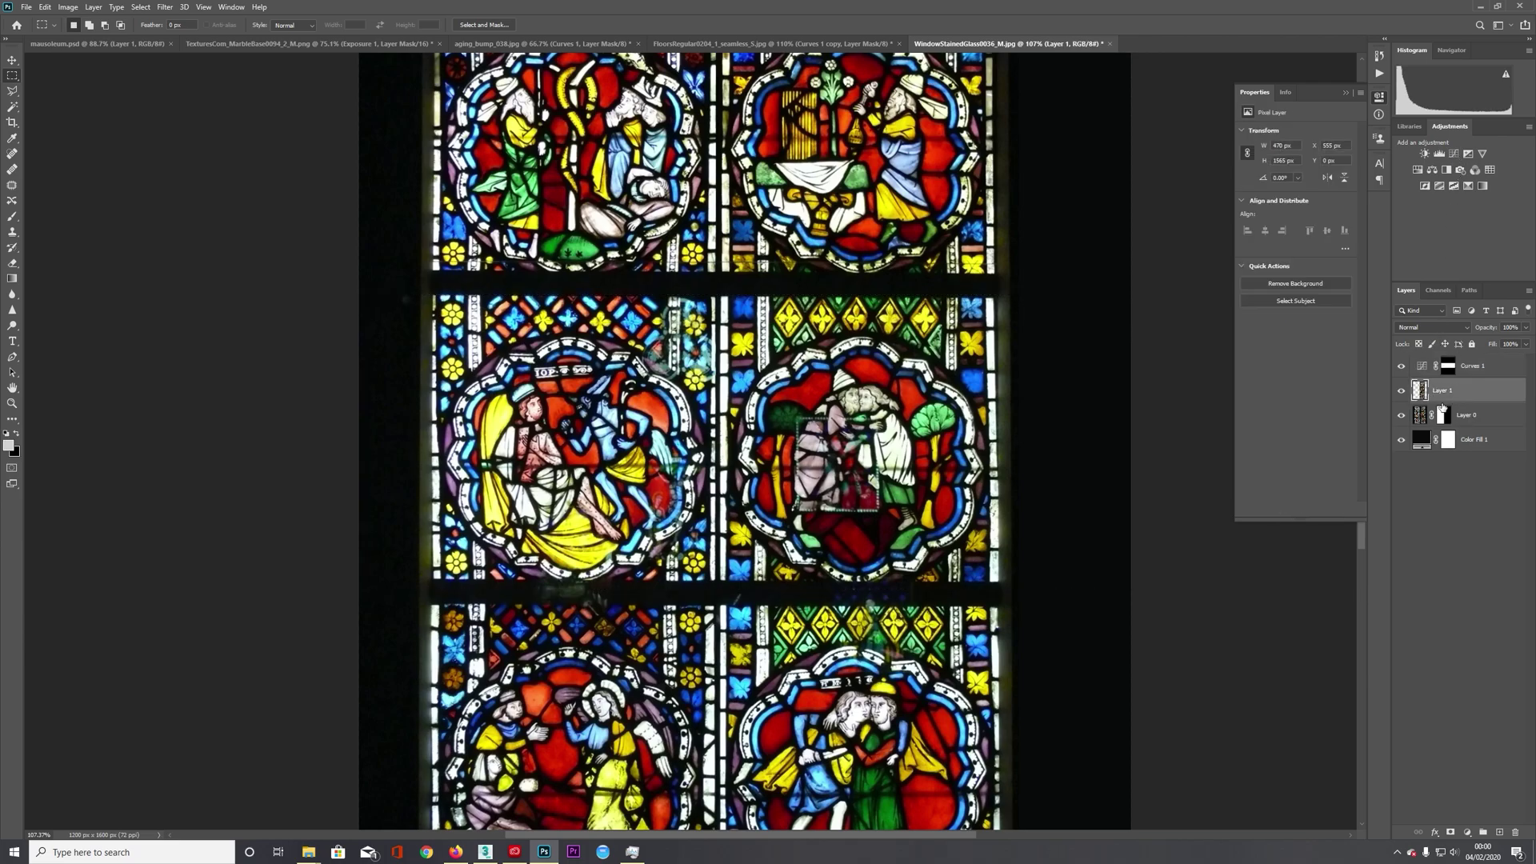
pyautogui.keyDown('ctrl'); pyautogui.click(1467, 414); pyautogui.keyUp('ctrl')
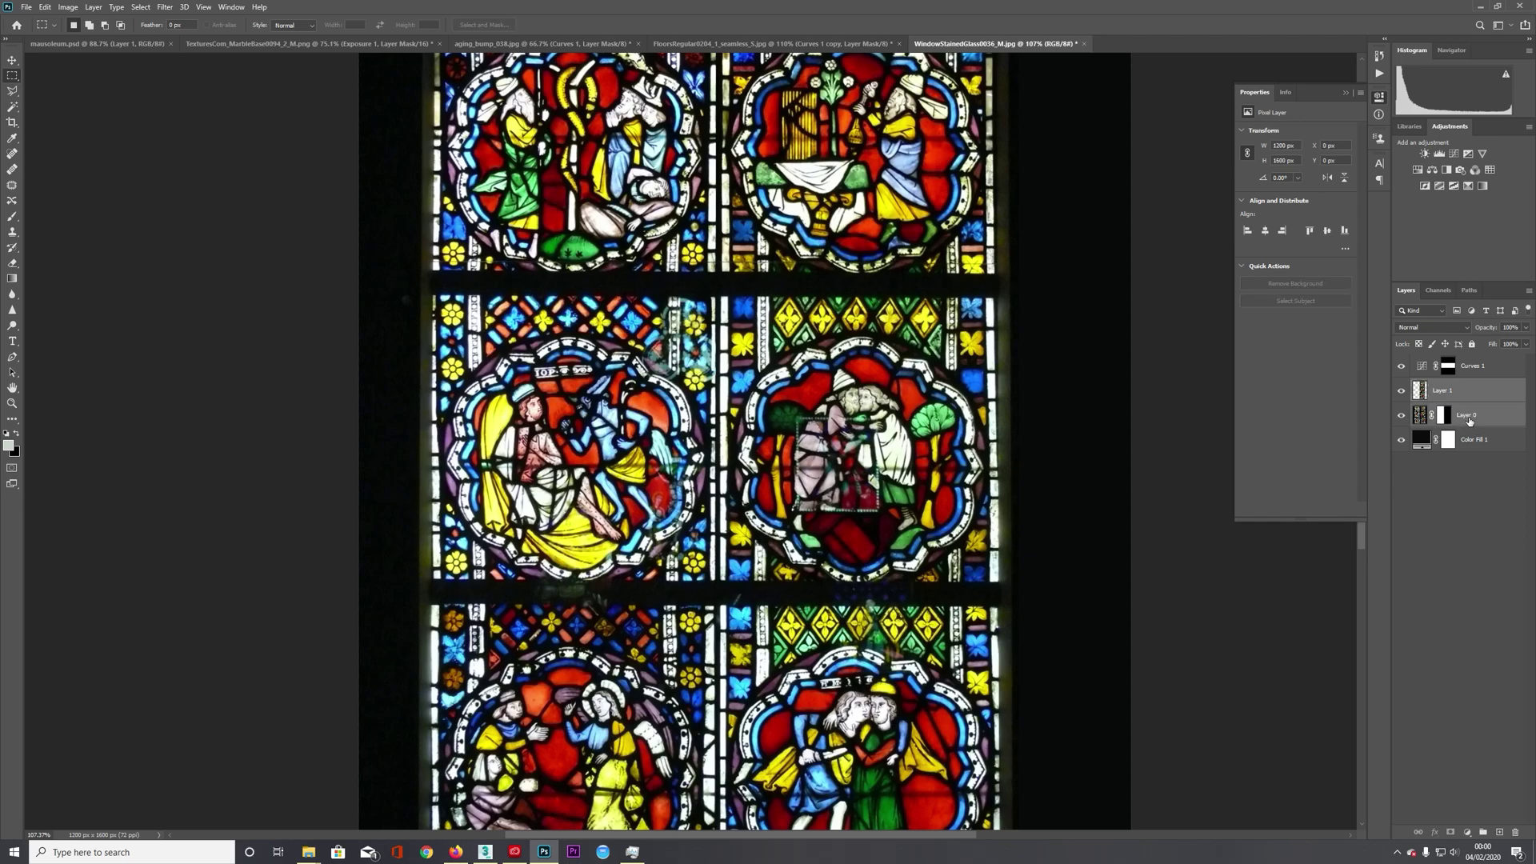
pyautogui.keyDown('ctrl'); pyautogui.click(1464, 410); pyautogui.keyUp('ctrl')
pyautogui.keyDown('ctrl'); pyautogui.click(1464, 424); pyautogui.keyUp('ctrl')
pyautogui.hotkey('ctrl', 'e')
# - Load the Curves mask as a selection, copy the middle row onto a new layer and move it up against the top row
pyautogui.keyDown('ctrl'); pyautogui.click(1450, 369); pyautogui.keyUp('ctrl')
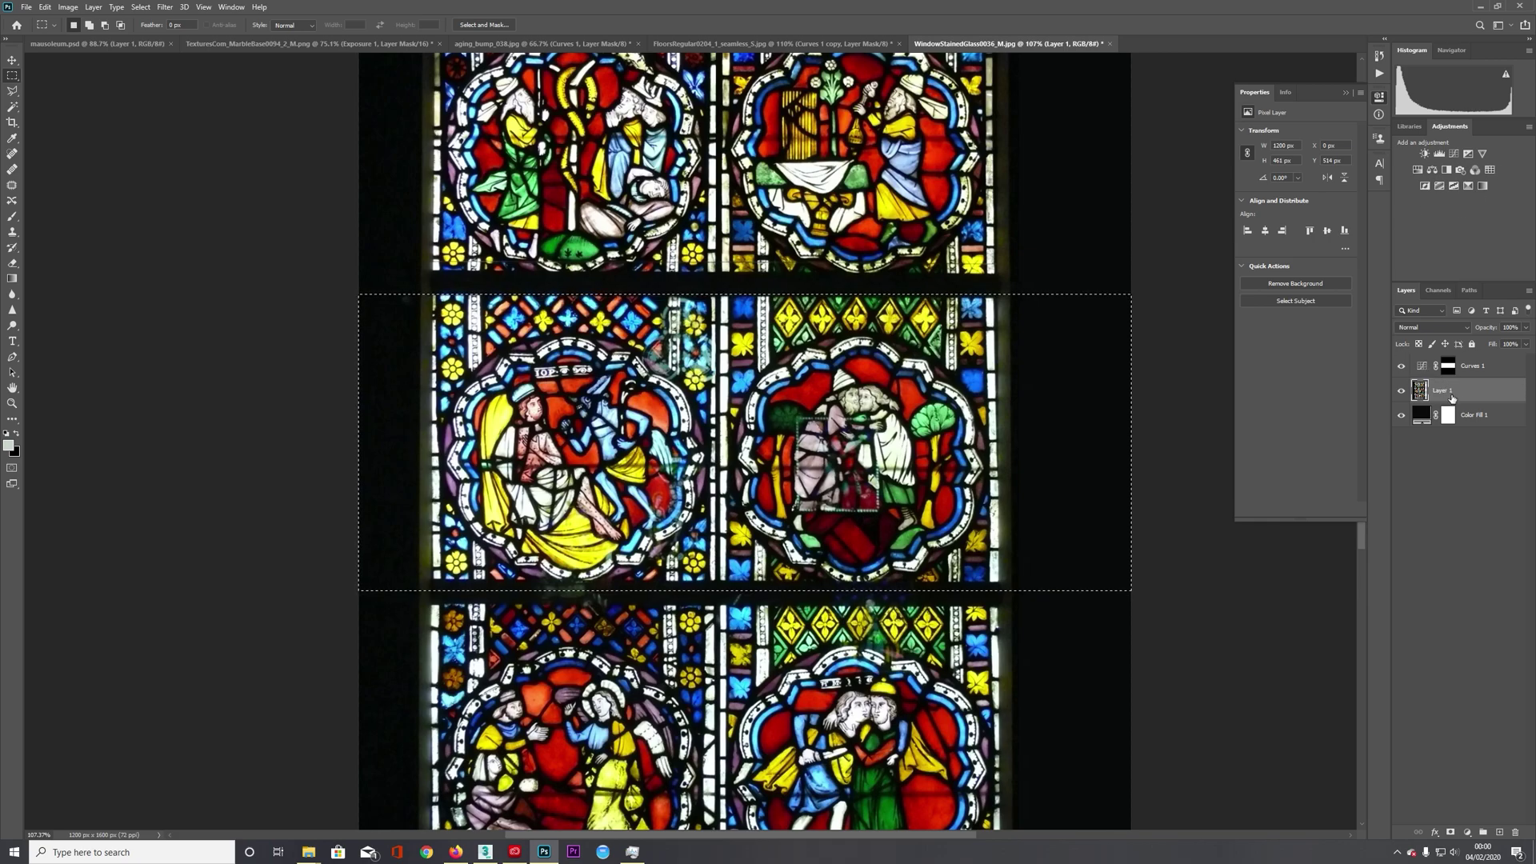
pyautogui.hotkey('ctrl', 'j')
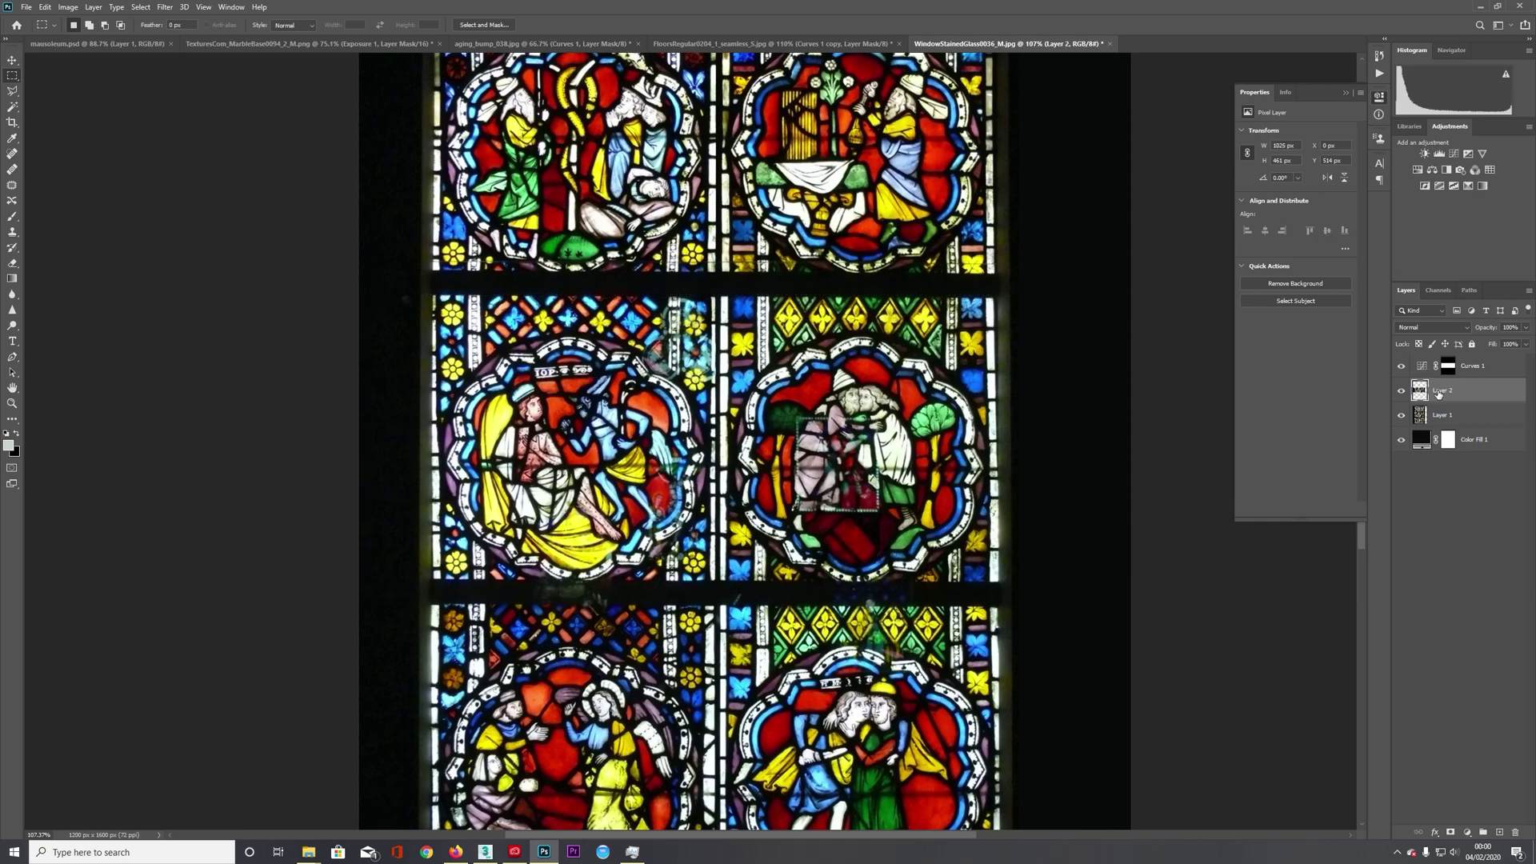
pyautogui.press('v')
pyautogui.moveTo(822, 369); pyautogui.dragTo(822, 349)
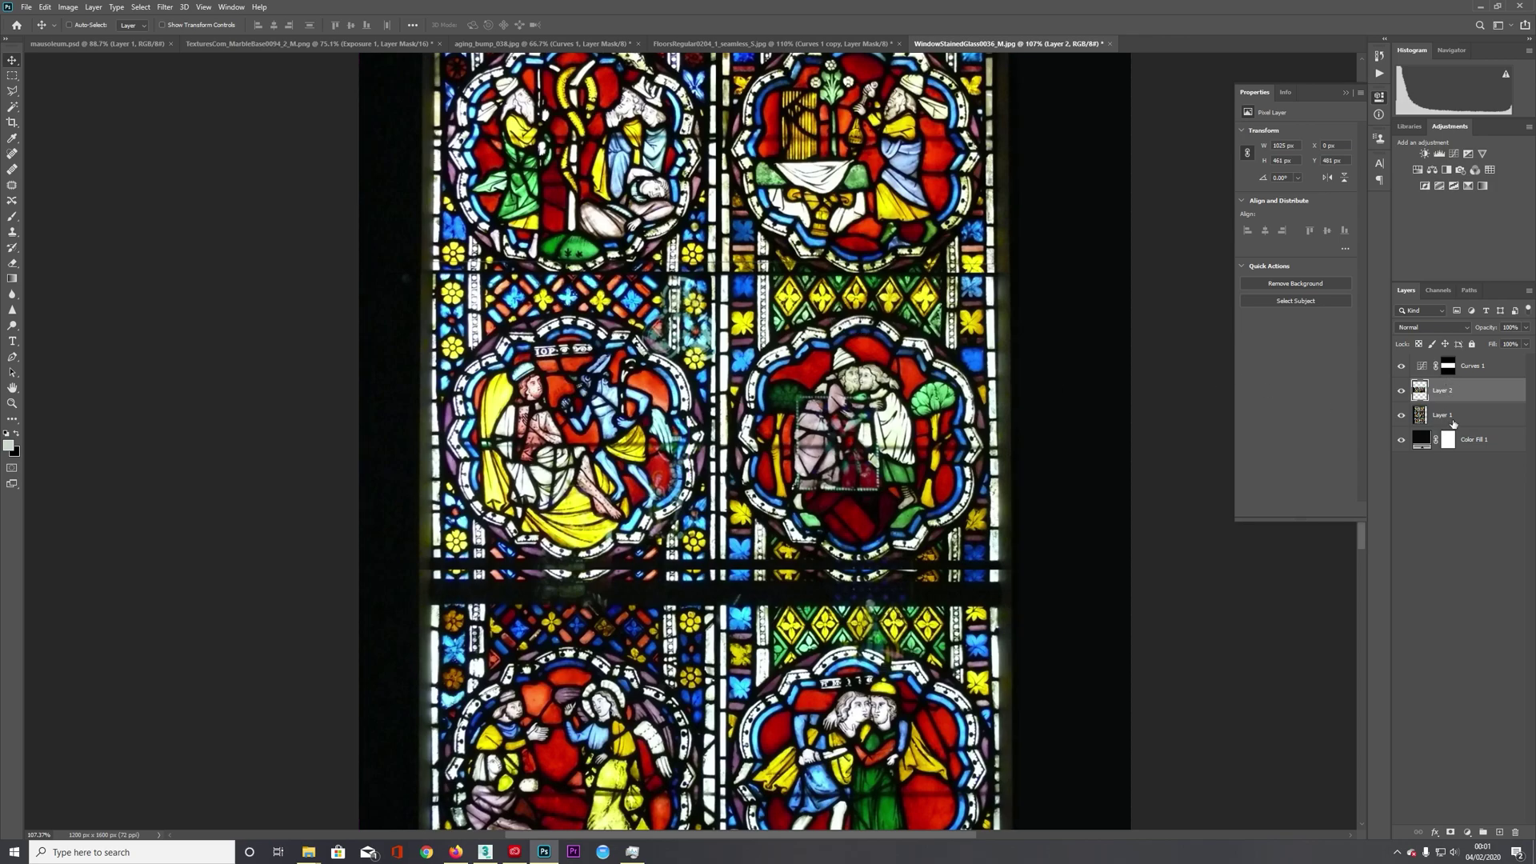
# - Select the bottom row of panels on the merged Layer 1 and copy it onto a new layer
pyautogui.click(1454, 423)
pyautogui.keyDown('alt'); pyautogui.scroll(-1, 848, 568); pyautogui.keyUp('alt')
pyautogui.moveTo(859, 576); pyautogui.dragTo(885, 428)
pyautogui.press('m')
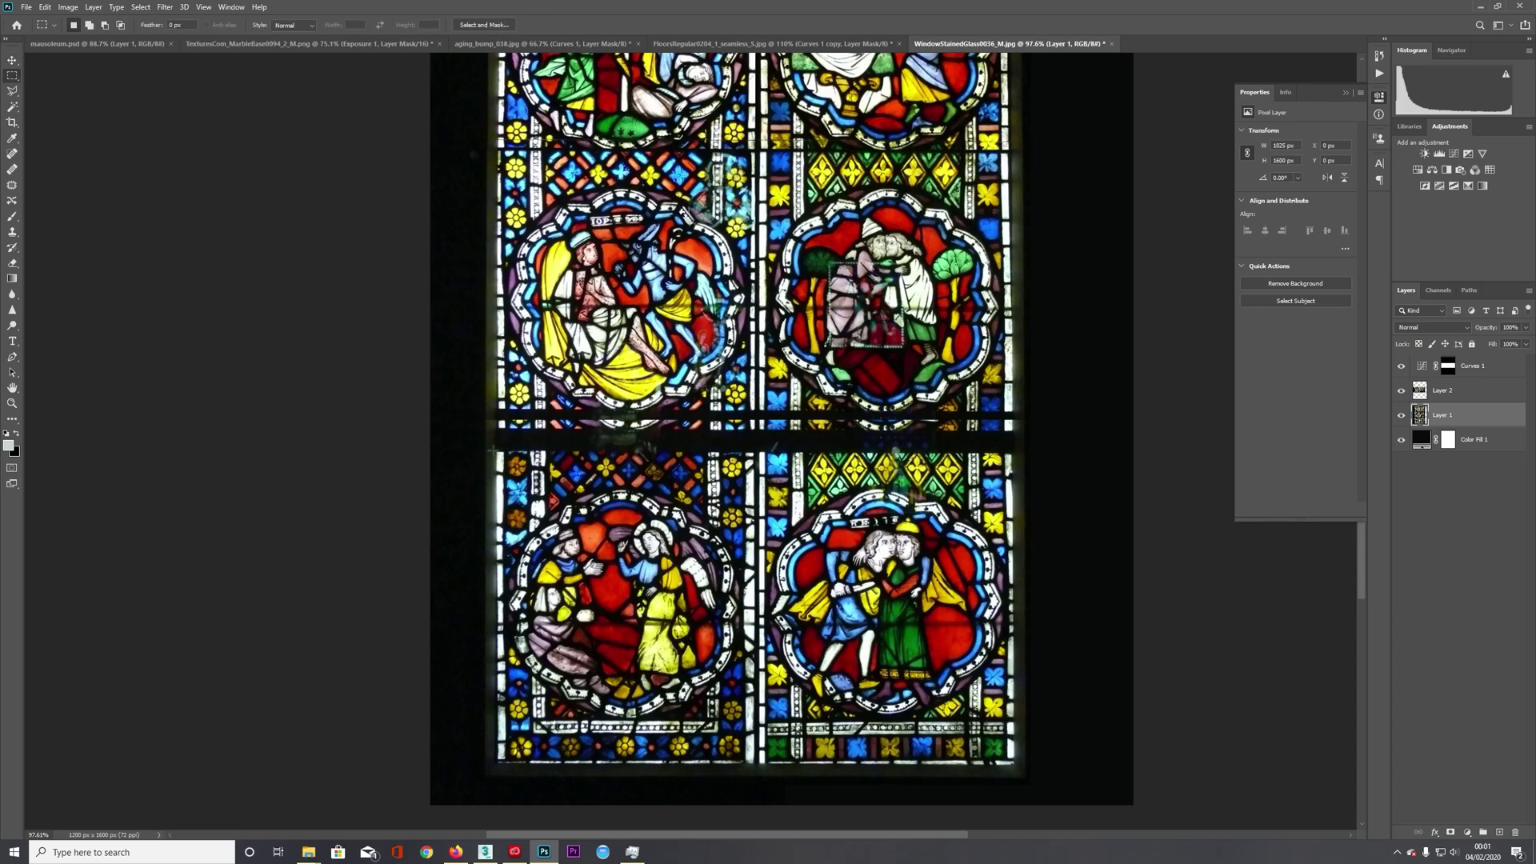
pyautogui.moveTo(479, 450); pyautogui.dragTo(1029, 781)
pyautogui.hotkey('ctrl', 'j')
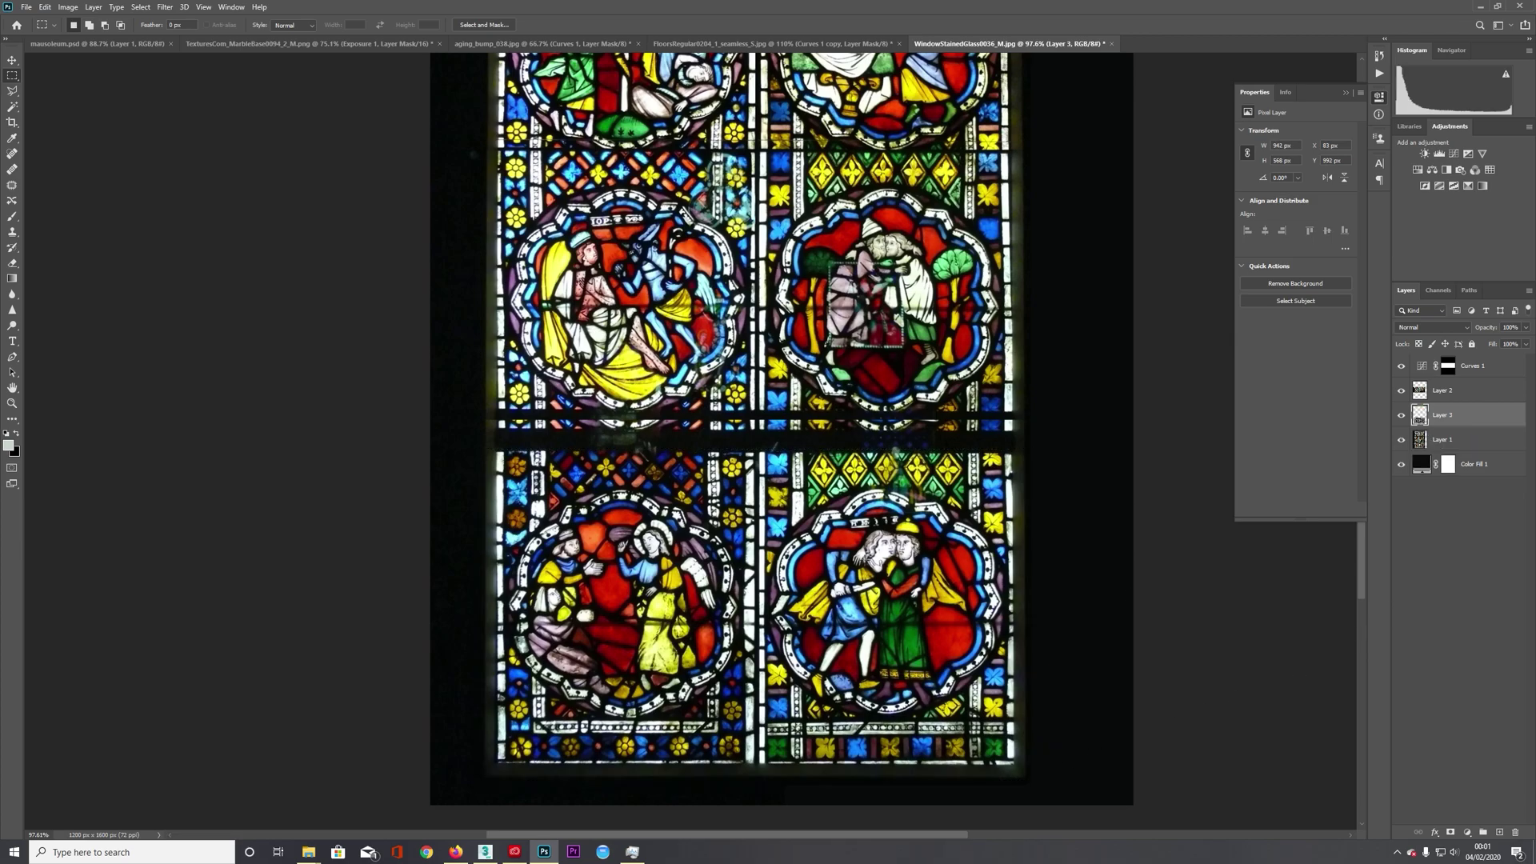
# - Move the copied bottom row of panels up against the middle row and place Layer 3 above Layer 2
pyautogui.hotkey('ctrl', 'y')
pyautogui.press('v')
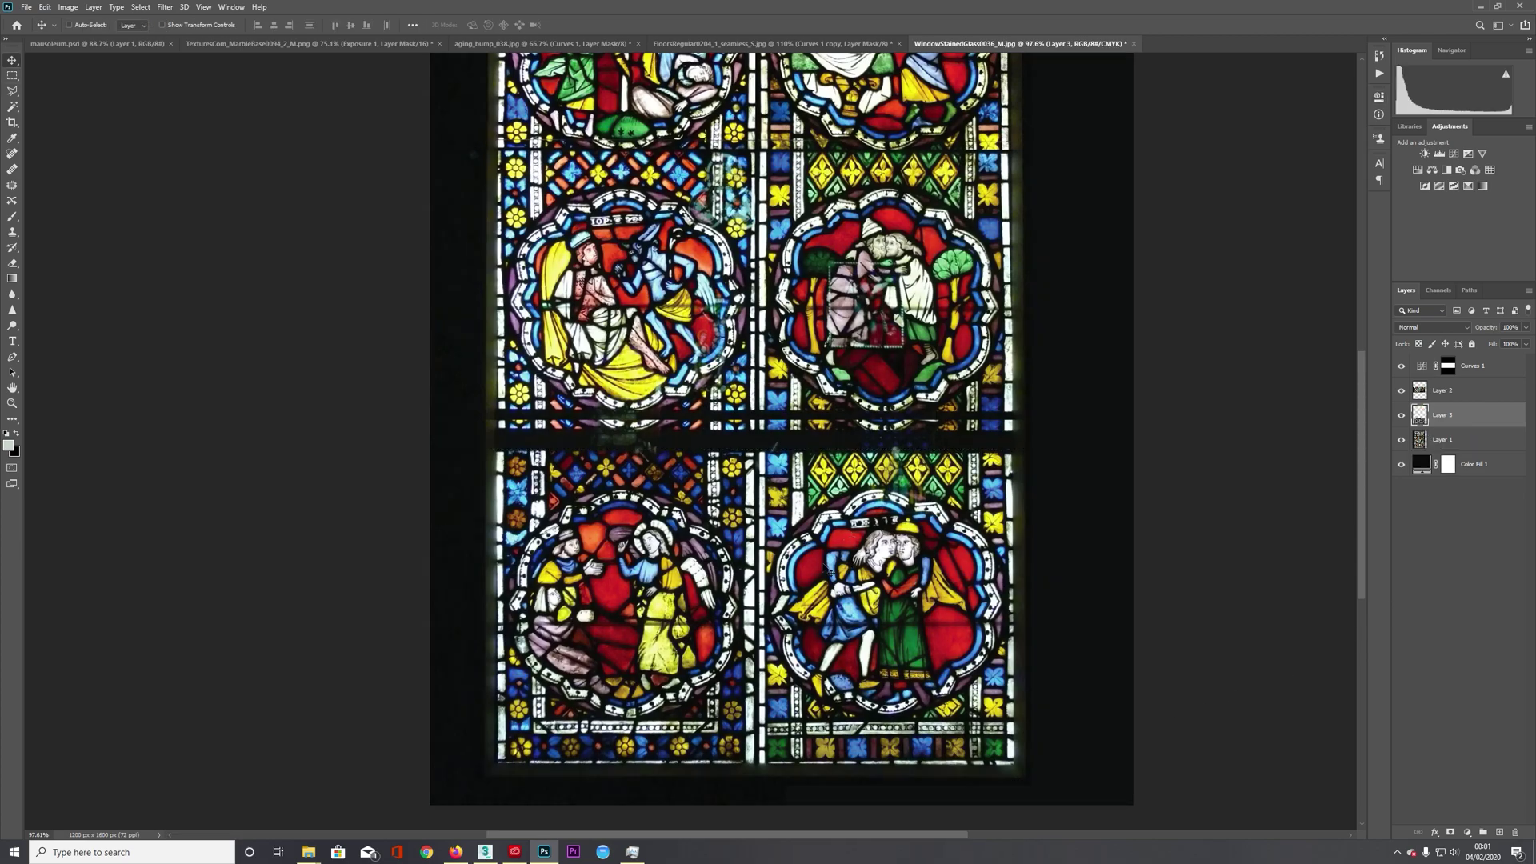
pyautogui.moveTo(780, 552); pyautogui.dragTo(769, 528)
pyautogui.keyDown('alt'); pyautogui.scroll(11, 759, 524); pyautogui.keyUp('alt')
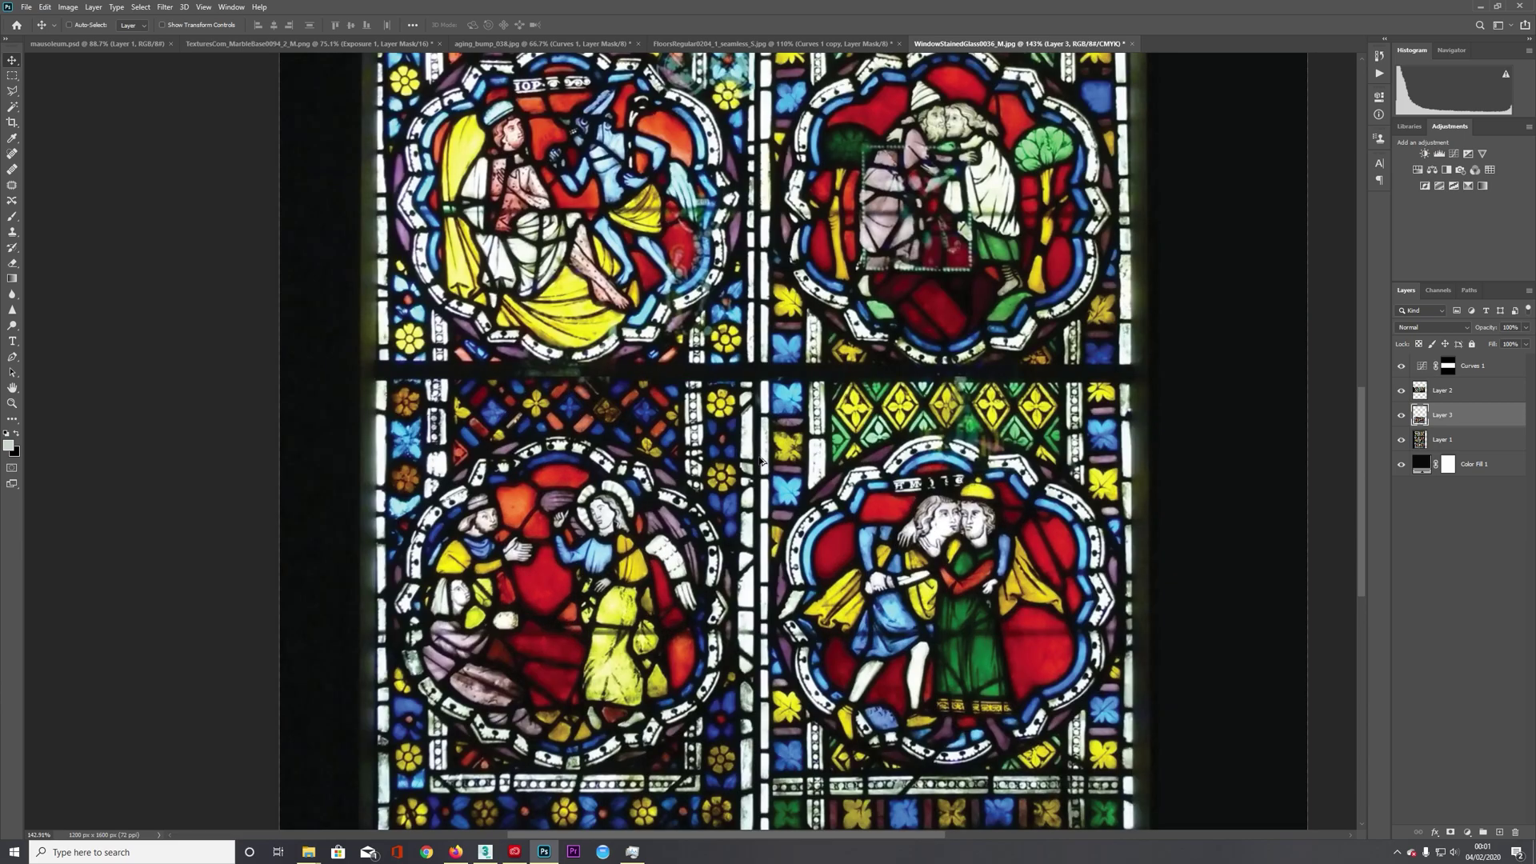
pyautogui.moveTo(753, 368)
pyautogui.mouseDown()
pyautogui.moveTo(758, 342)
pyautogui.moveTo(751, 364)
pyautogui.mouseUp()
pyautogui.moveTo(1434, 417); pyautogui.dragTo(1434, 382)
pyautogui.scroll(1, 792, 408)
pyautogui.moveTo(788, 413); pyautogui.dragTo(787, 390)
pyautogui.hotkey('ctrl', '0')
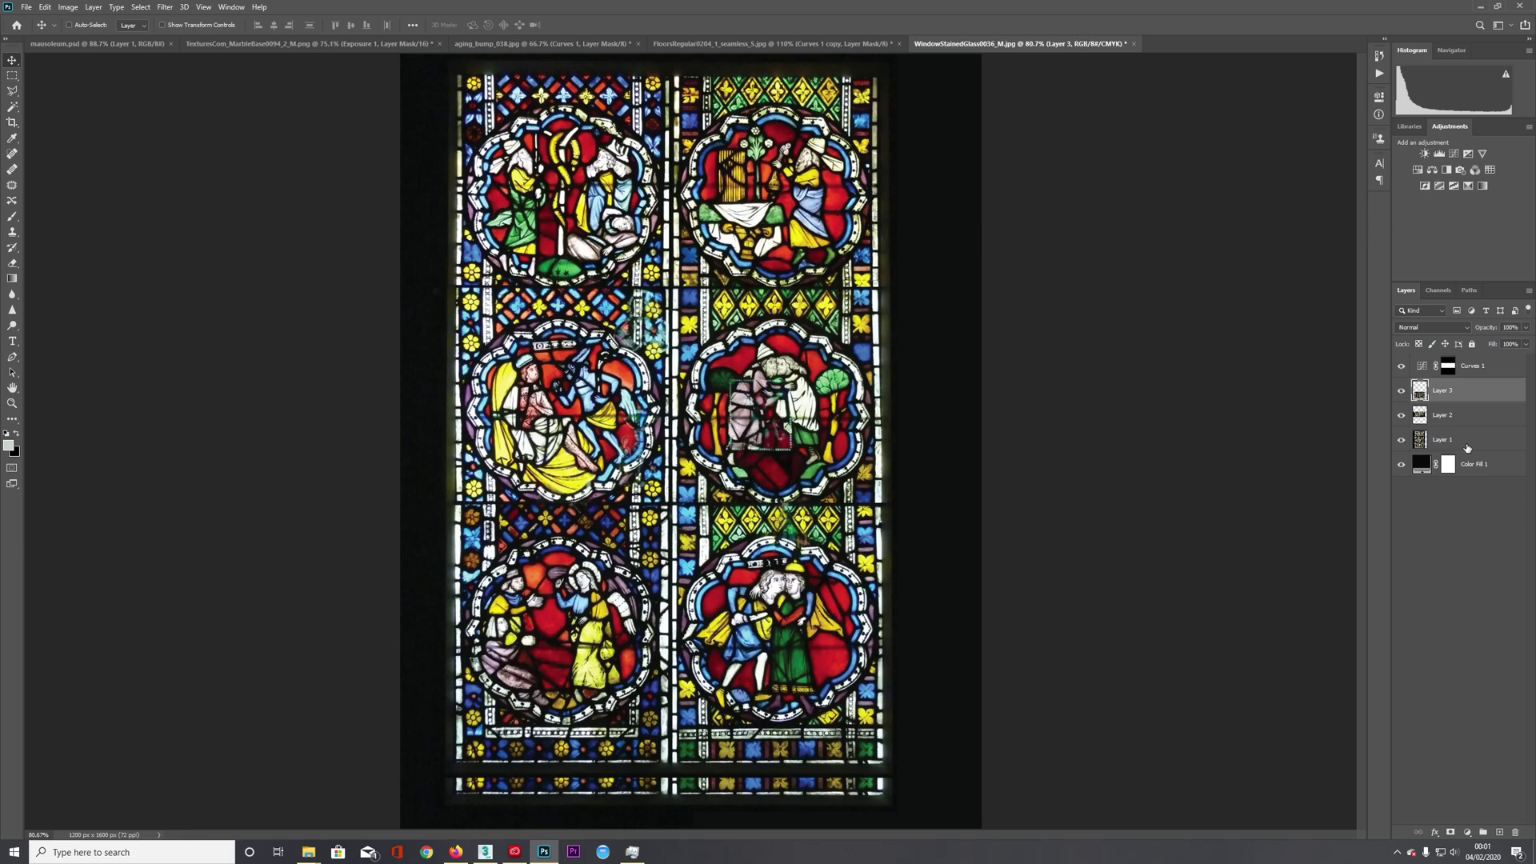
# - Select the bottom strip across the full image width and add a mask hiding it on Layer 1
pyautogui.press('m')
pyautogui.moveTo(400, 574); pyautogui.dragTo(1218, 740)
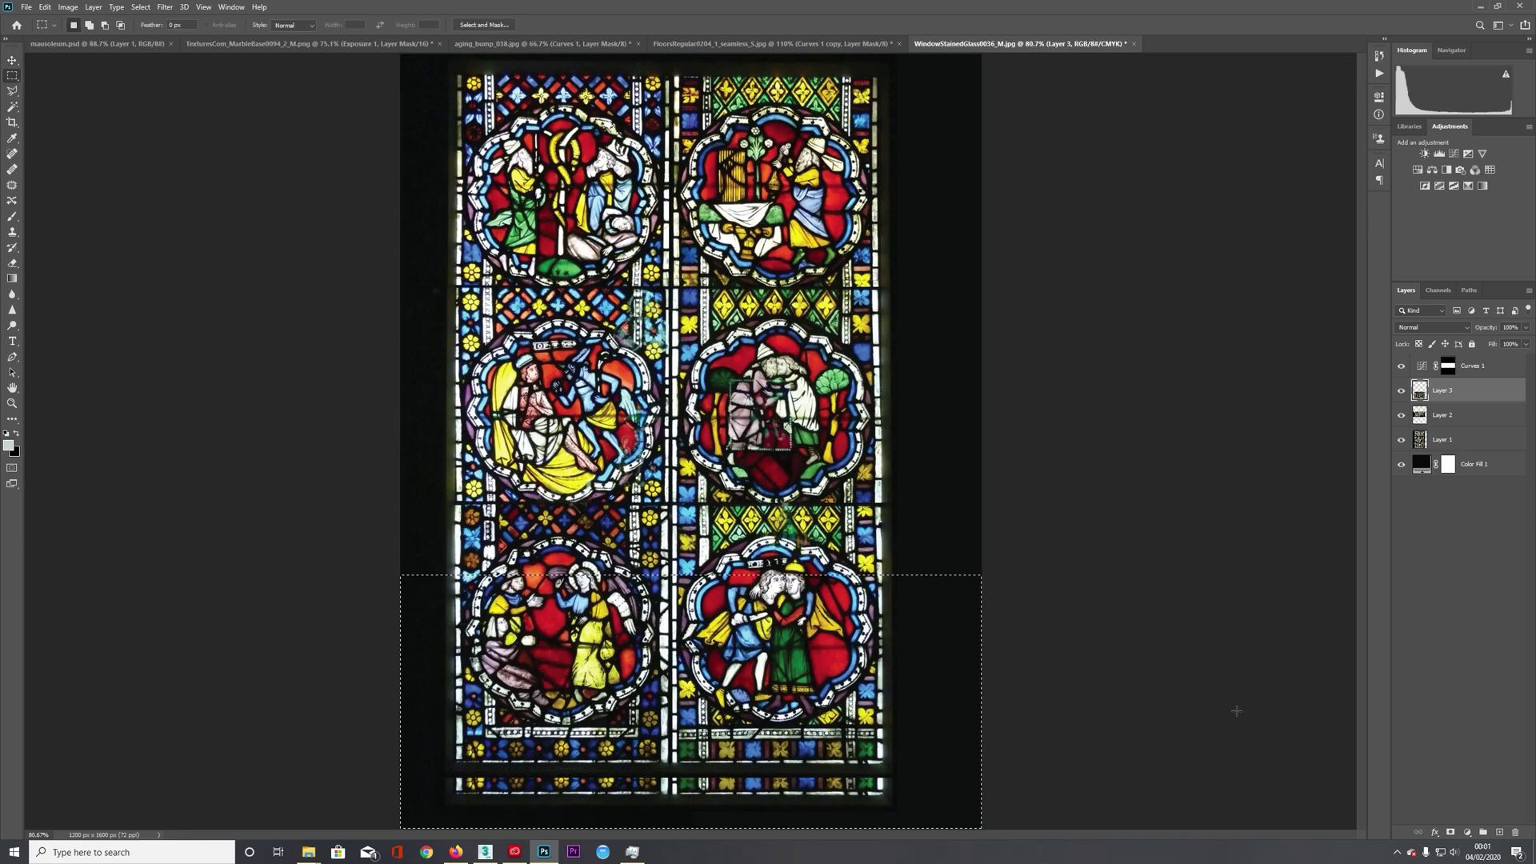
pyautogui.click(1457, 439)
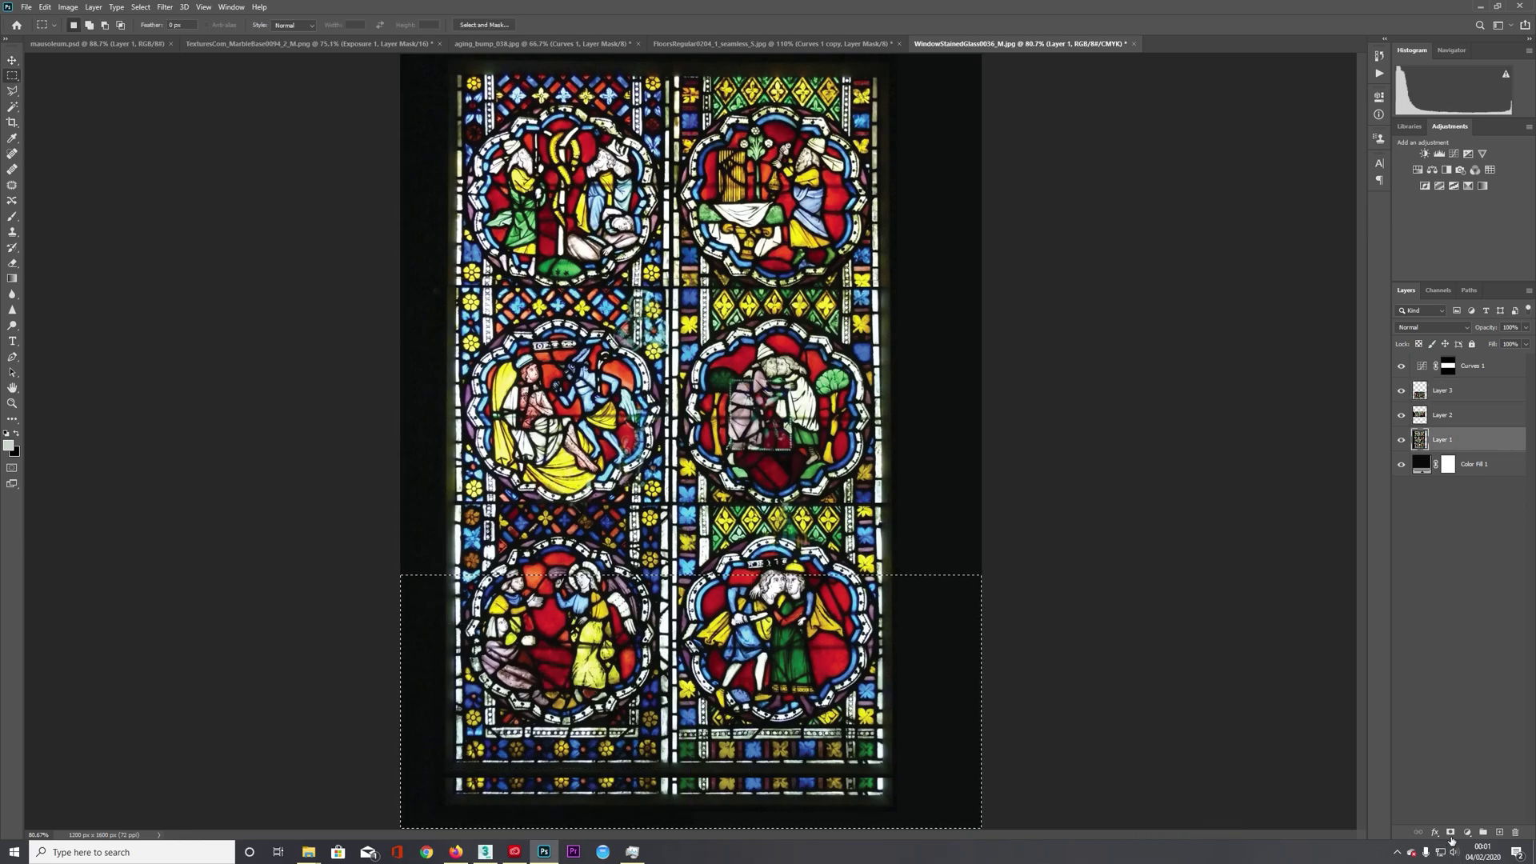
pyautogui.click(1452, 836)
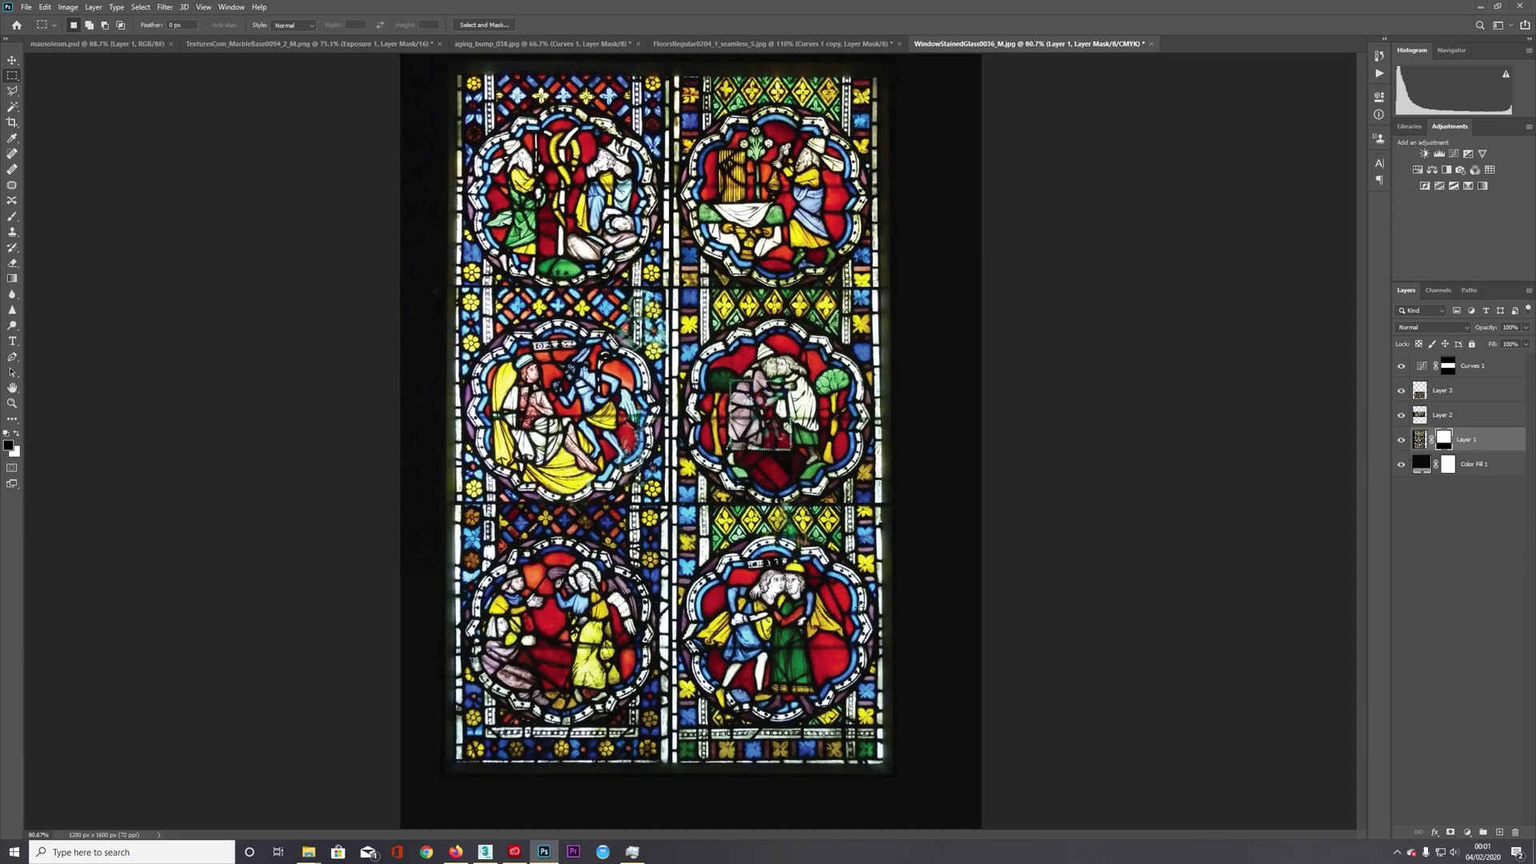
pyautogui.hotkey('ctrl', '-')
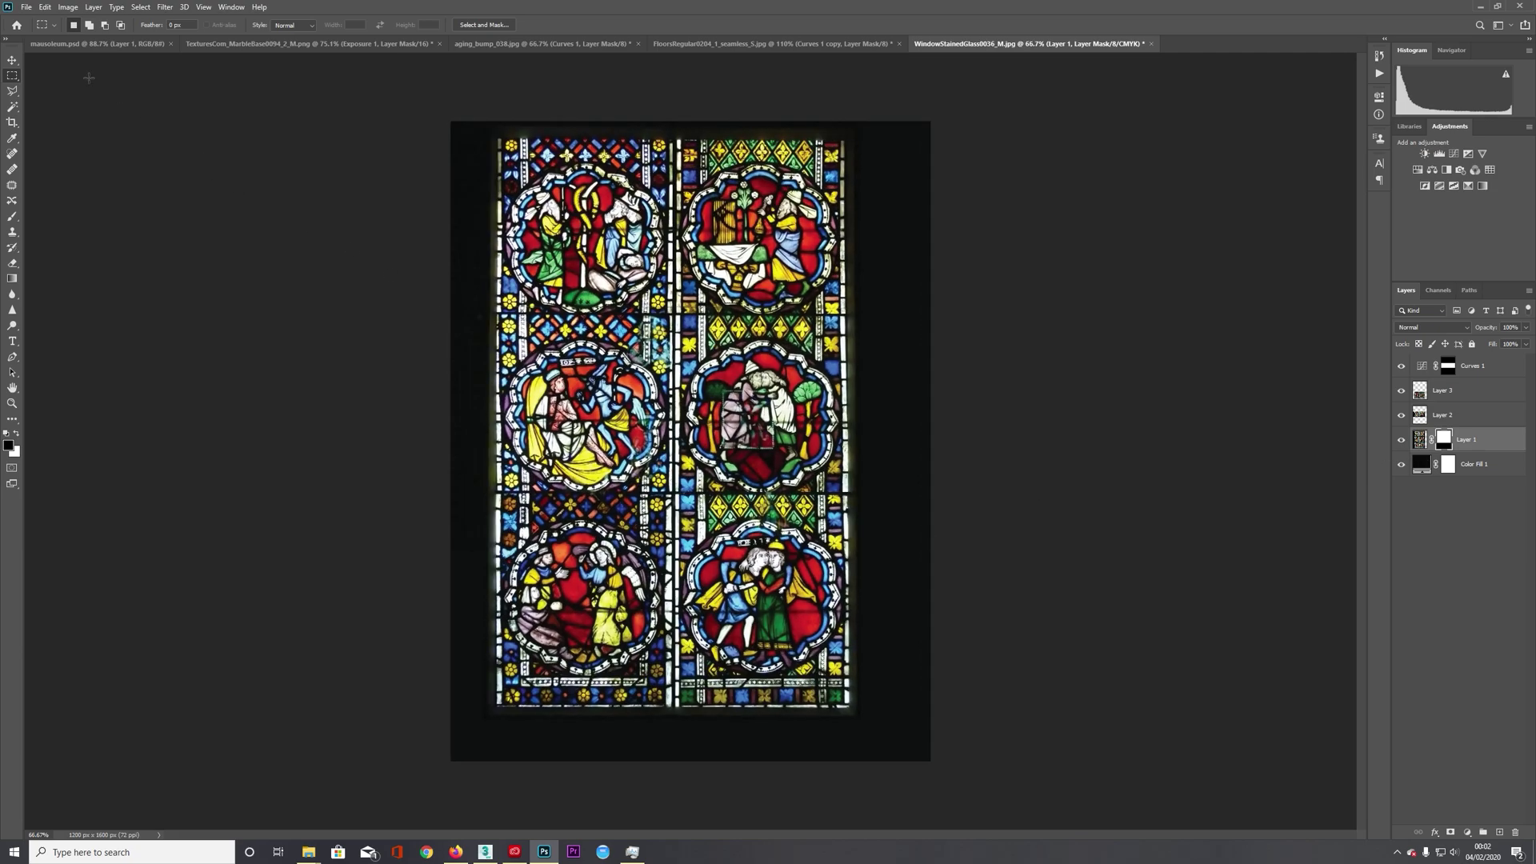
# - Save the texture as the JPEG WindowStainedGlass0036_M_no_boarder.jpg in the glass maps folder at quality 10
pyautogui.click(25, 9)
pyautogui.click(51, 154)
pyautogui.click(855, 655)
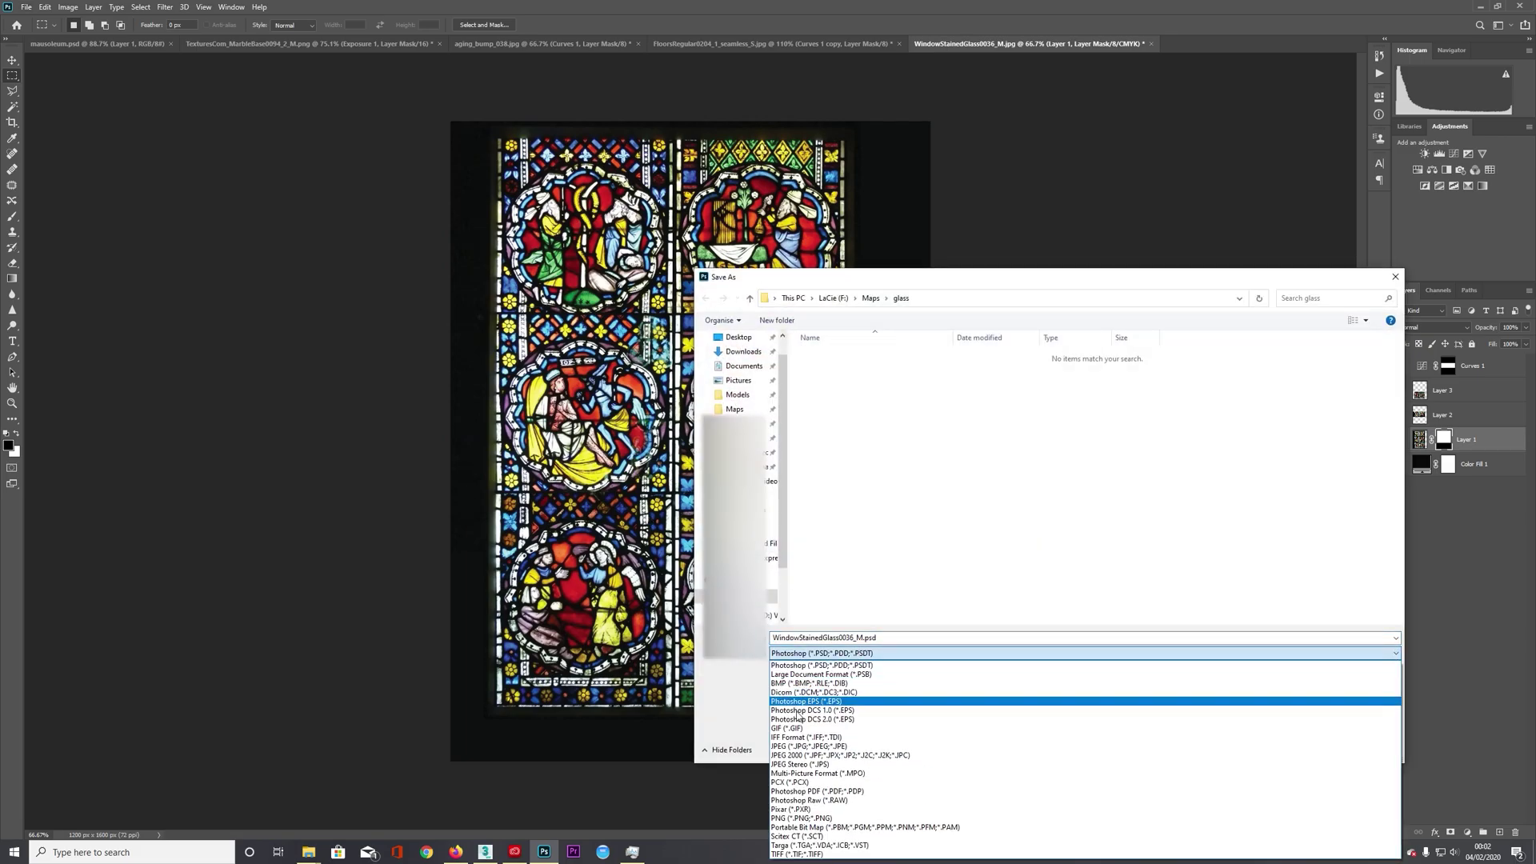
pyautogui.click(804, 749)
pyautogui.click(885, 637)
pyautogui.click(878, 637)
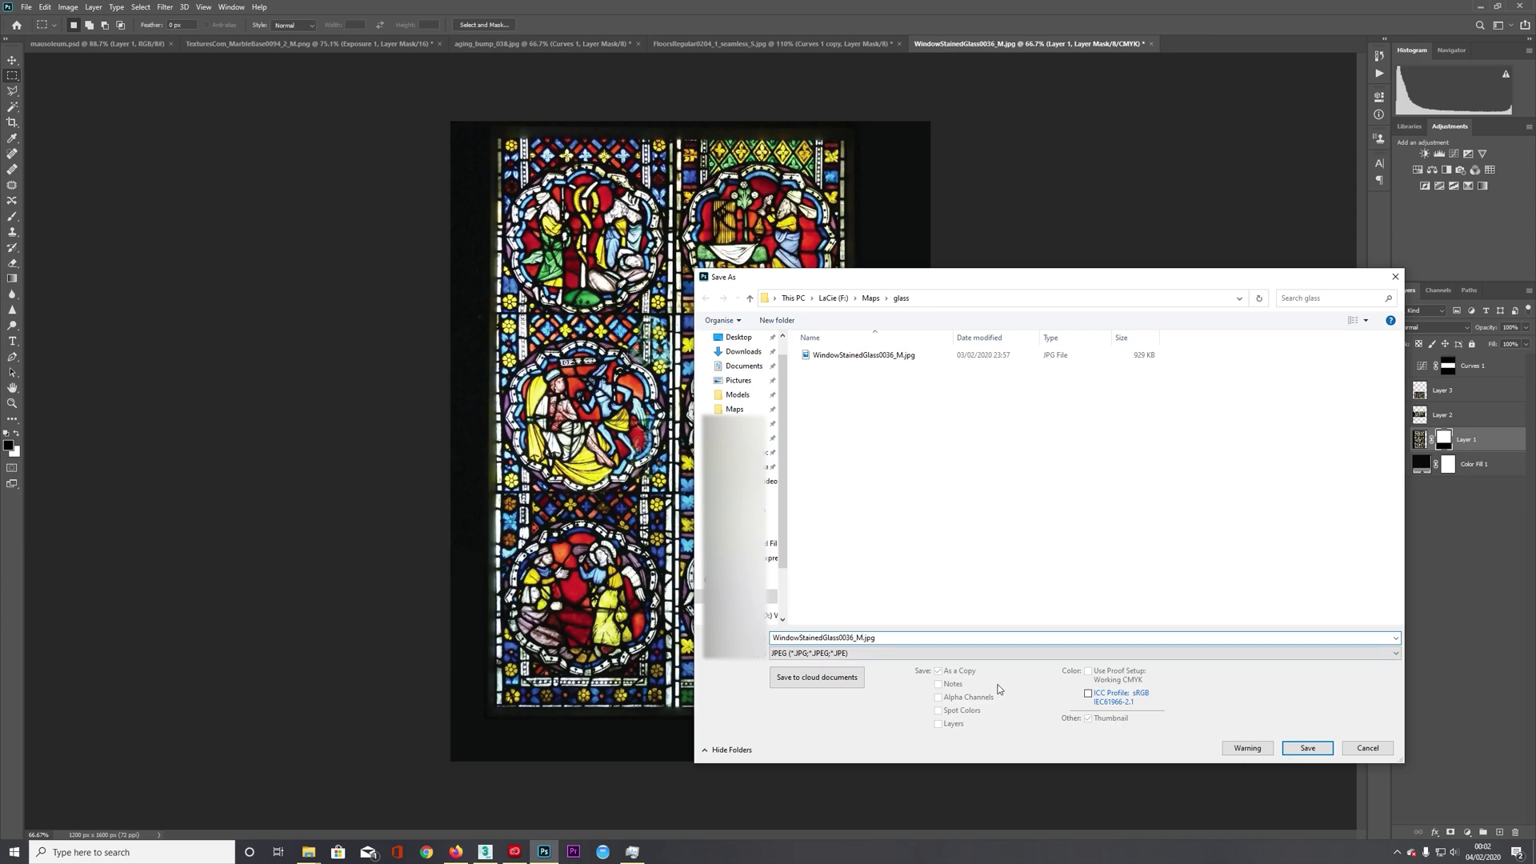
pyautogui.write('_no')
pyautogui.press('BackSpace')
pyautogui.press('BackSpace')
pyautogui.write('_border')
pyautogui.press('Return')
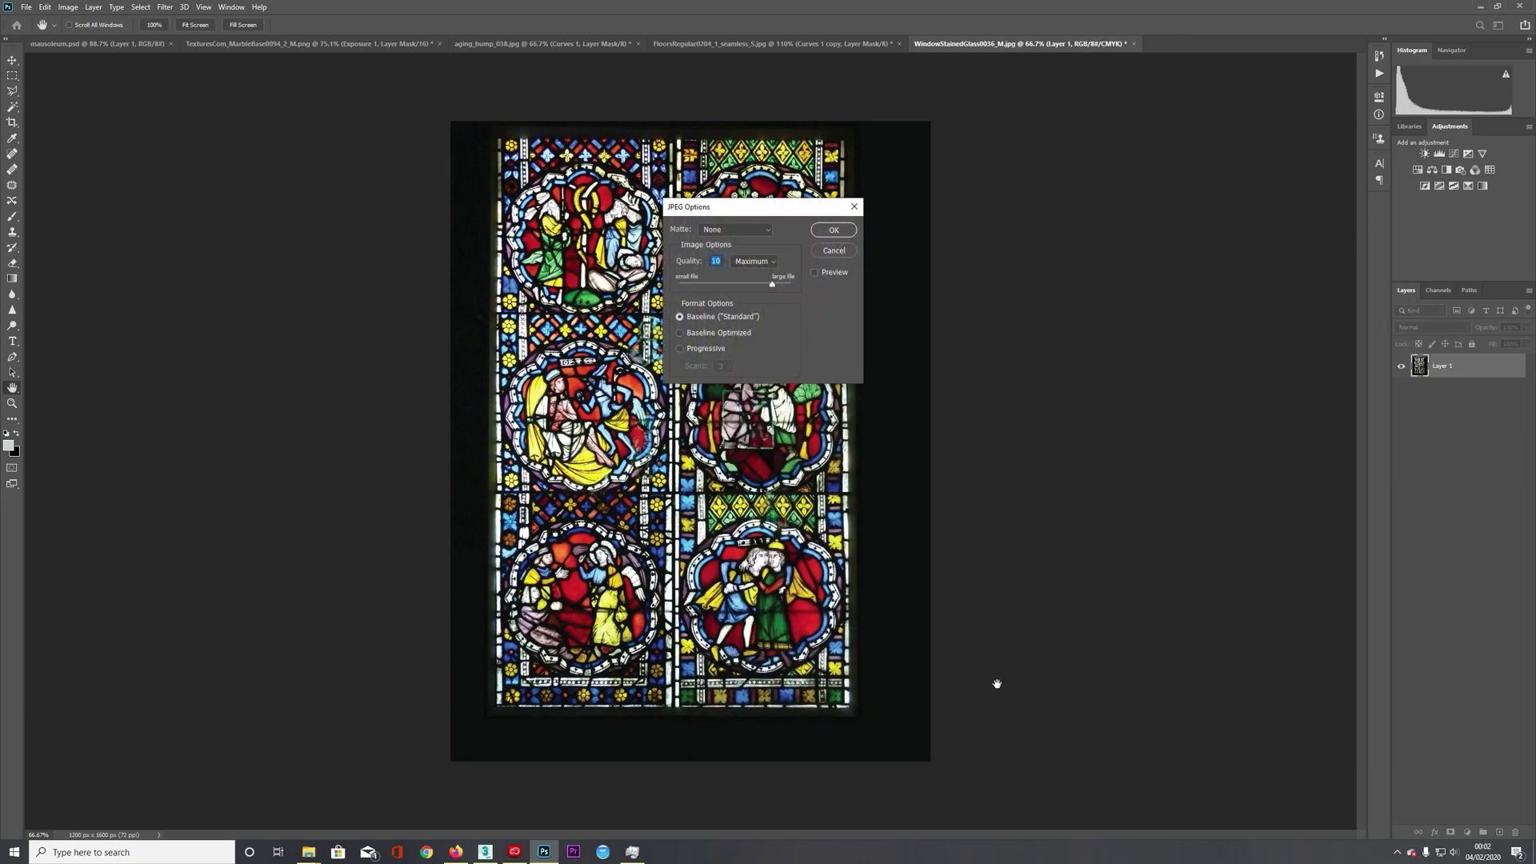
pyautogui.press('Return')
# - Switch to 3ds Max and replace the Map #29 bitmap with WindowStainedGlass0036_M_no_boarder.jpg
pyautogui.hotkey('alt', 'Tab')
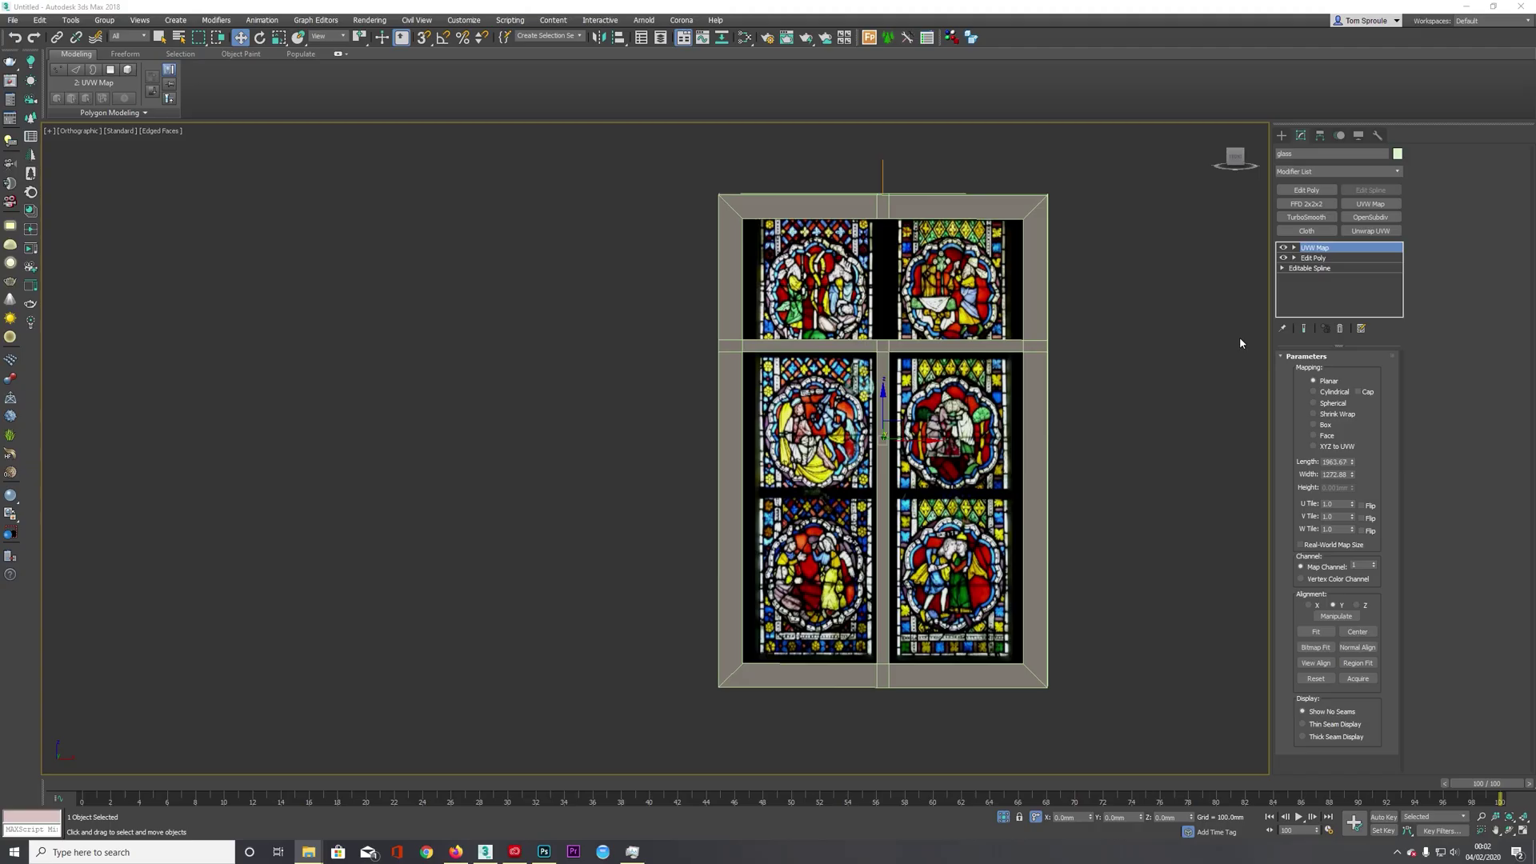
pyautogui.press('m')
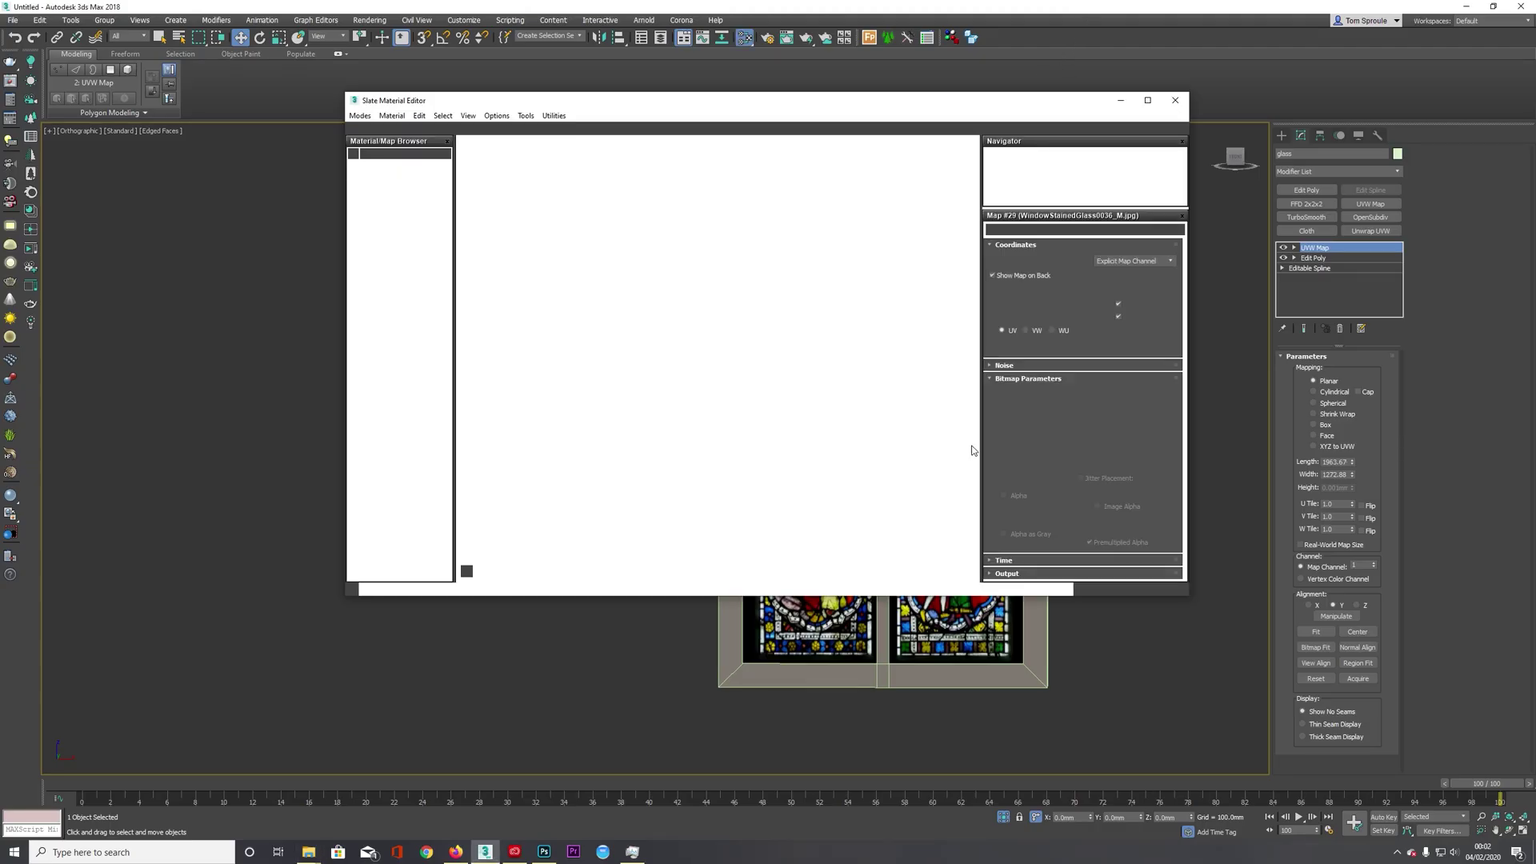
pyautogui.moveTo(848, 112); pyautogui.dragTo(447, 225)
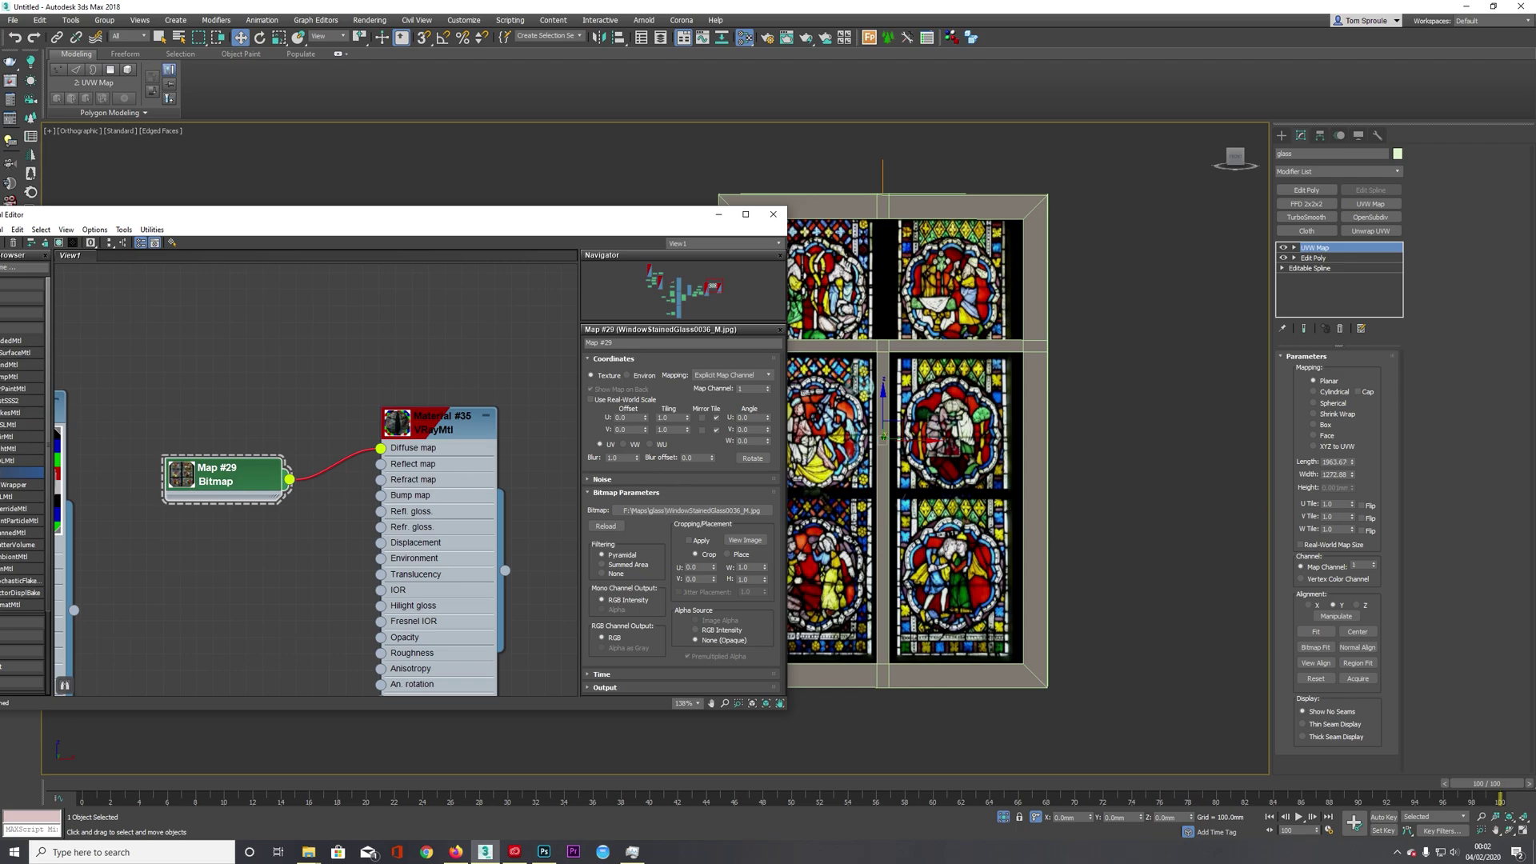
pyautogui.moveTo(847, 577); pyautogui.dragTo(715, 511)
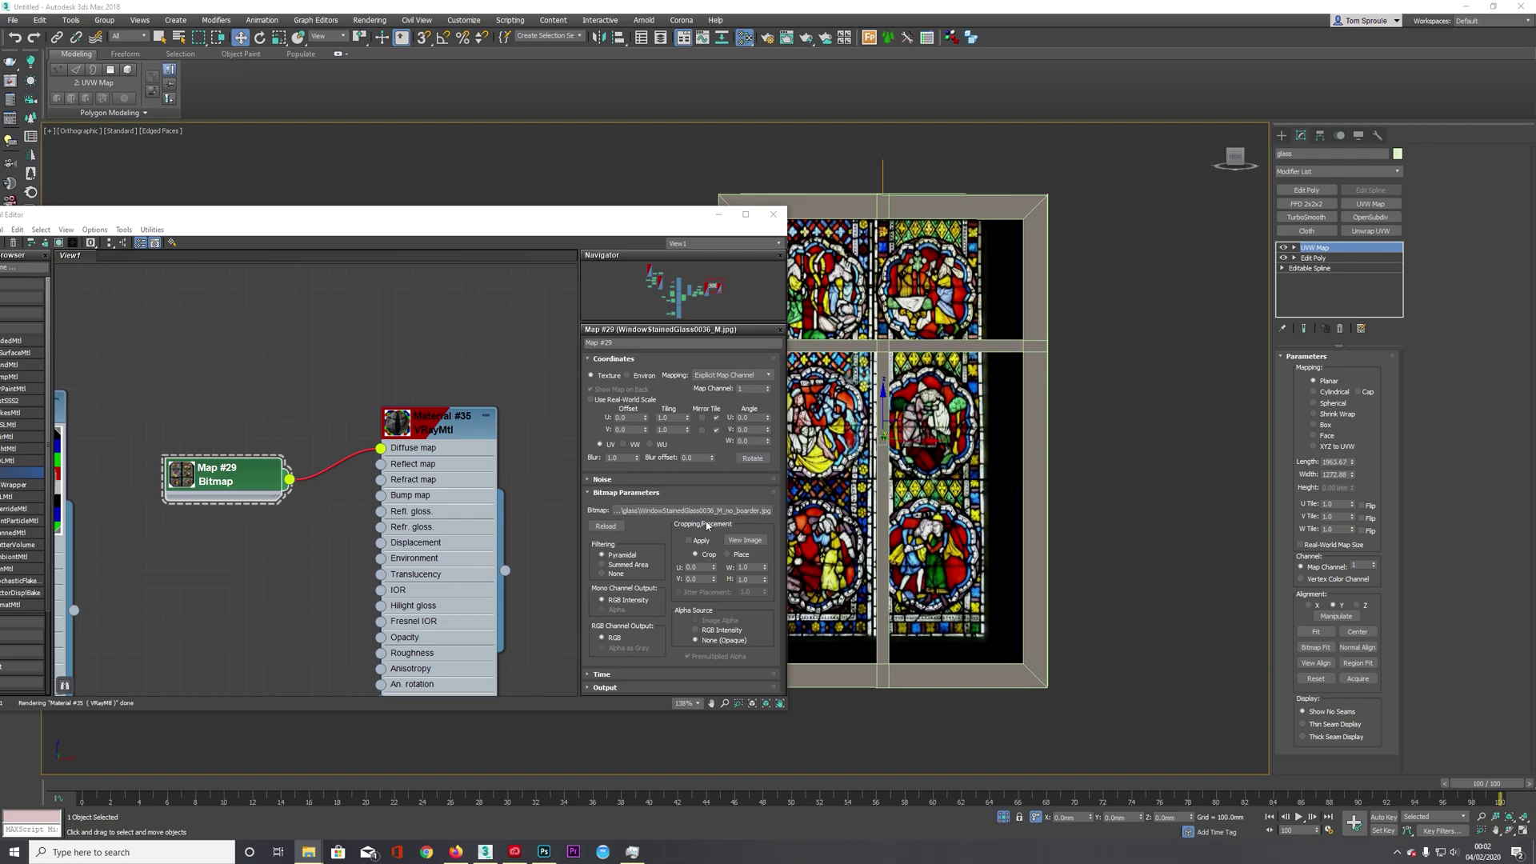
# - Crop the Map #29 bitmap to the stained glass without its black borders, about 0.822 wide and 0.947 high, and uncover the window model
pyautogui.click(210, 481)
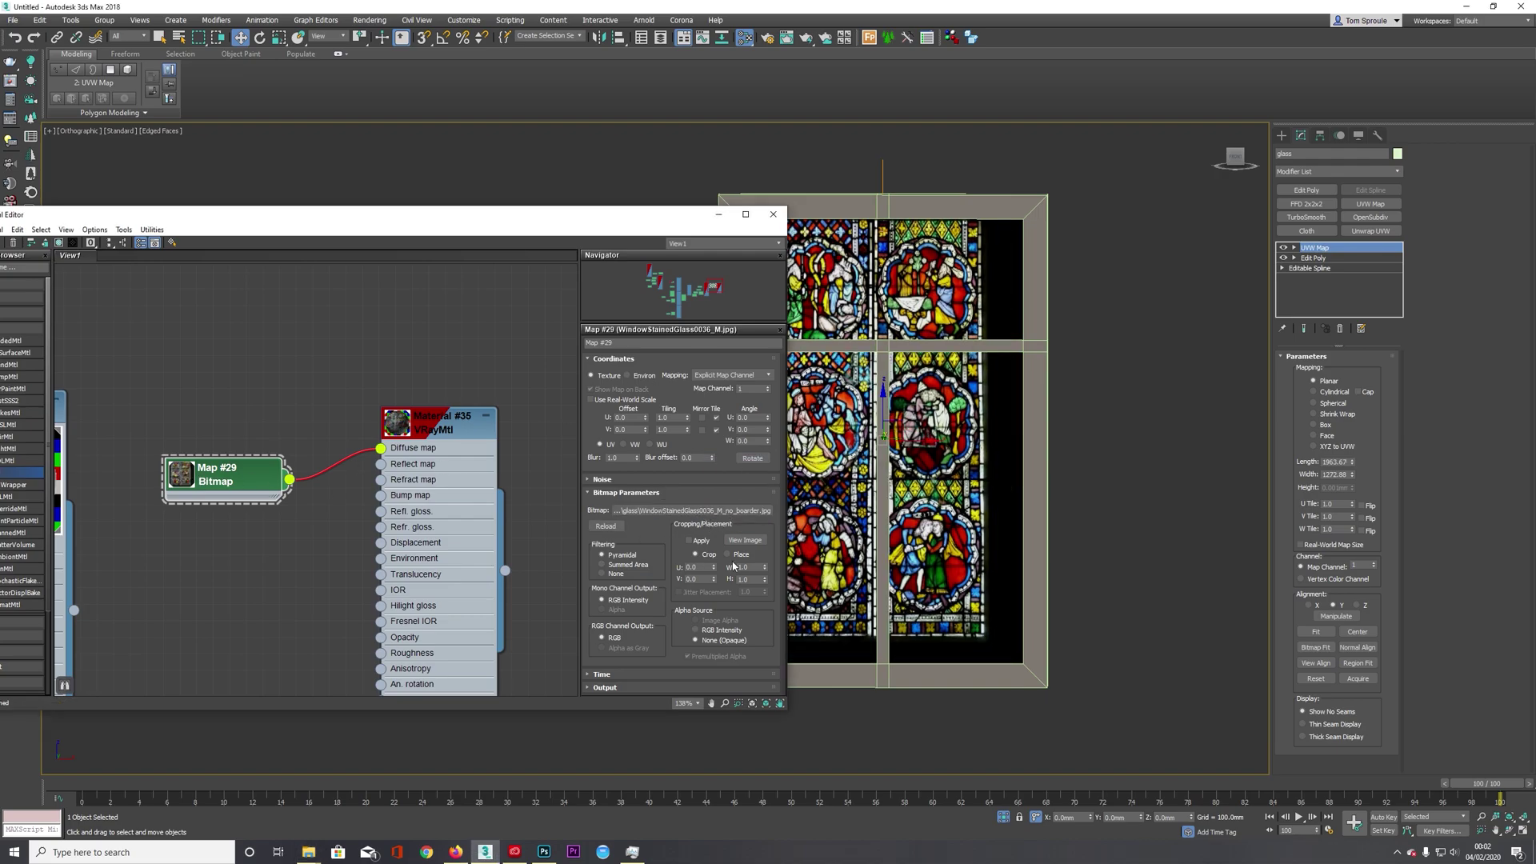
pyautogui.click(740, 539)
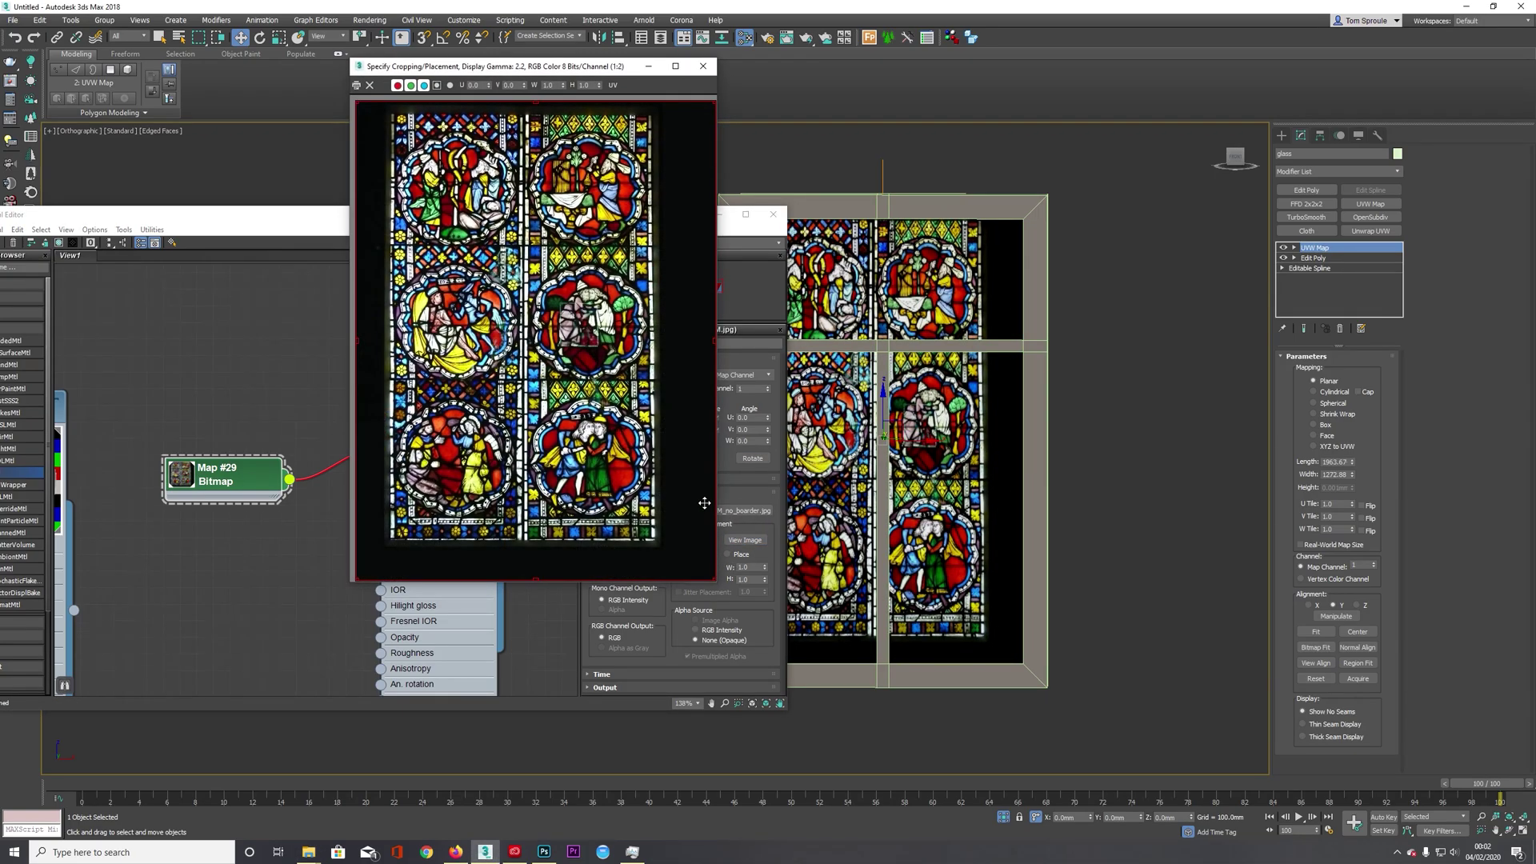
pyautogui.moveTo(711, 578); pyautogui.dragTo(657, 542)
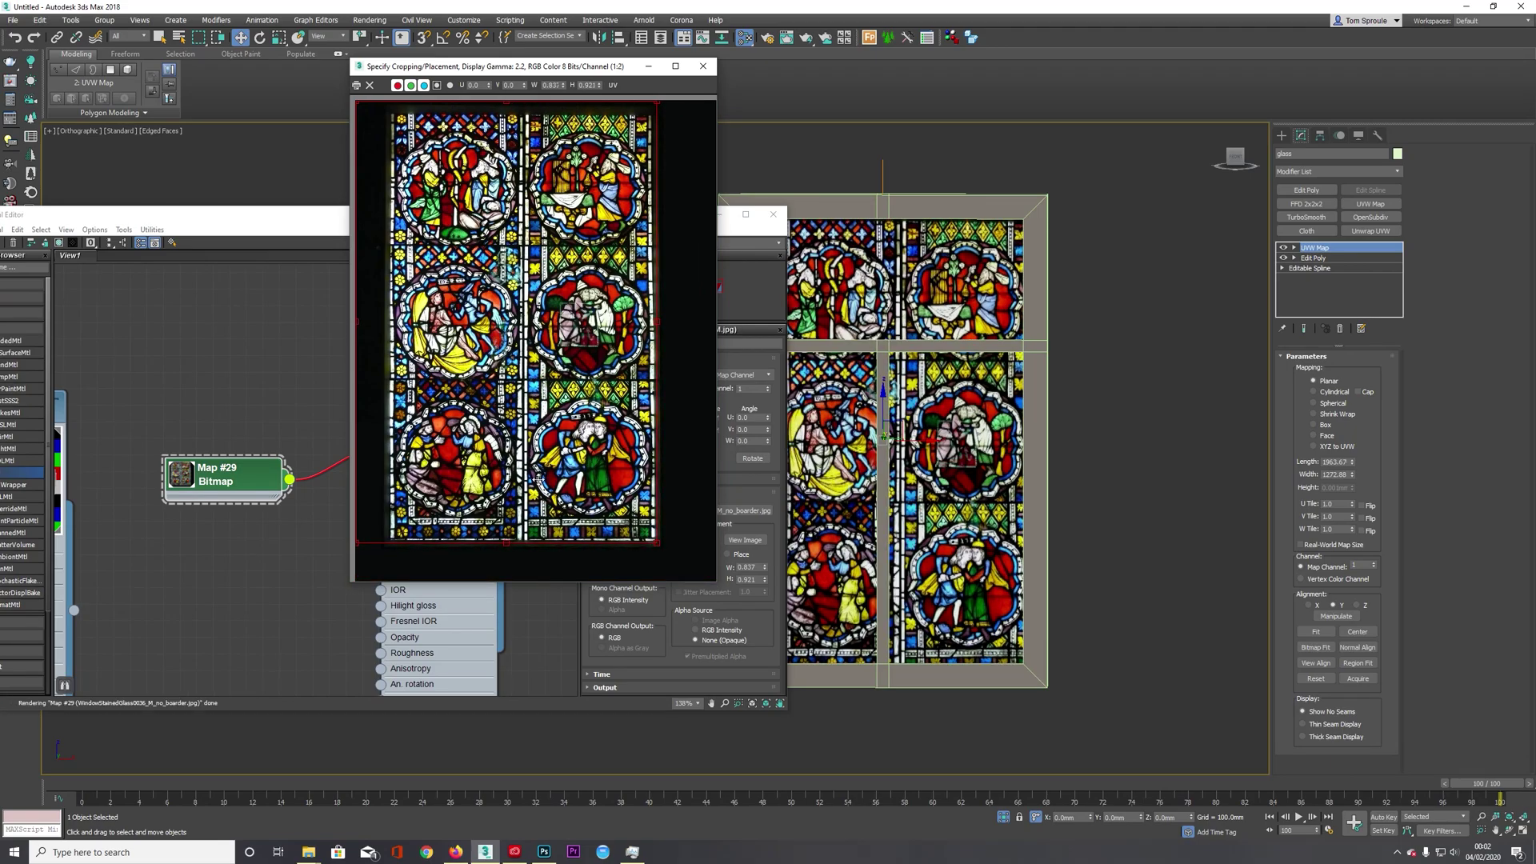
pyautogui.moveTo(356, 102); pyautogui.dragTo(385, 112)
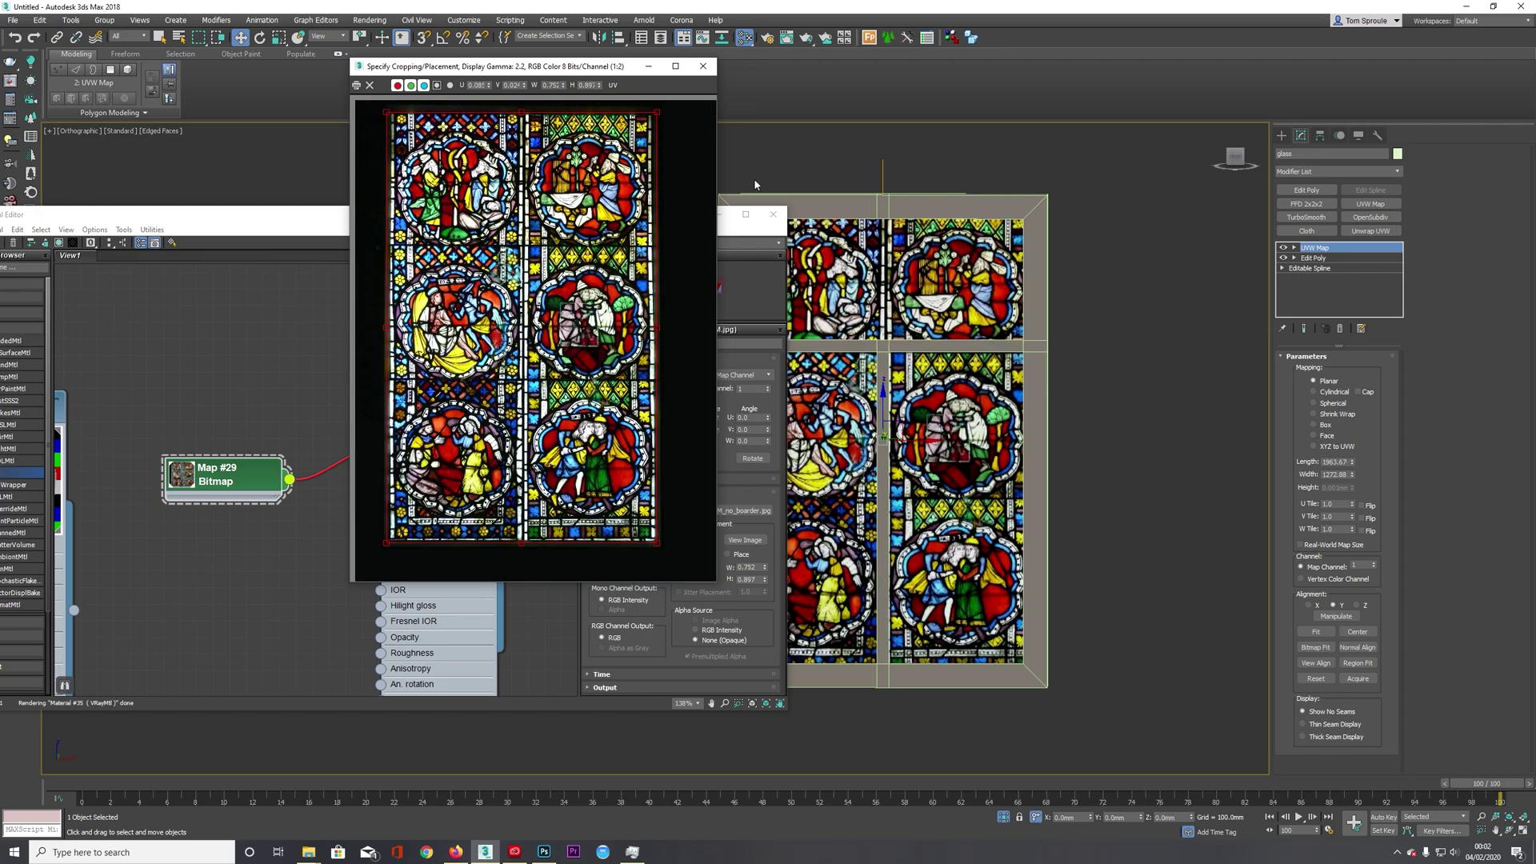
pyautogui.moveTo(581, 69); pyautogui.dragTo(1534, 200)
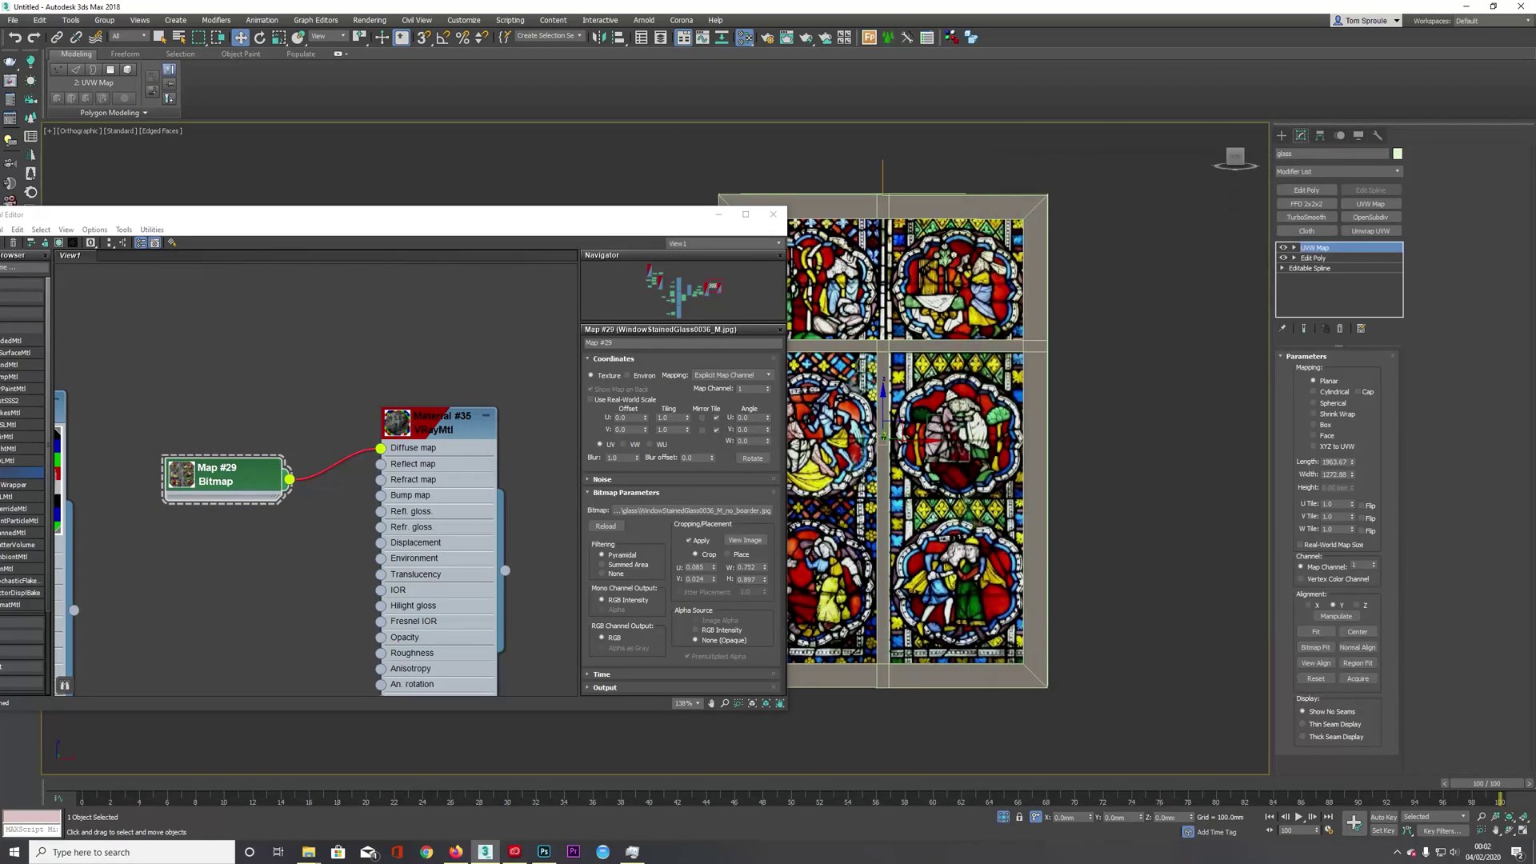
pyautogui.moveTo(653, 220); pyautogui.dragTo(499, 205)
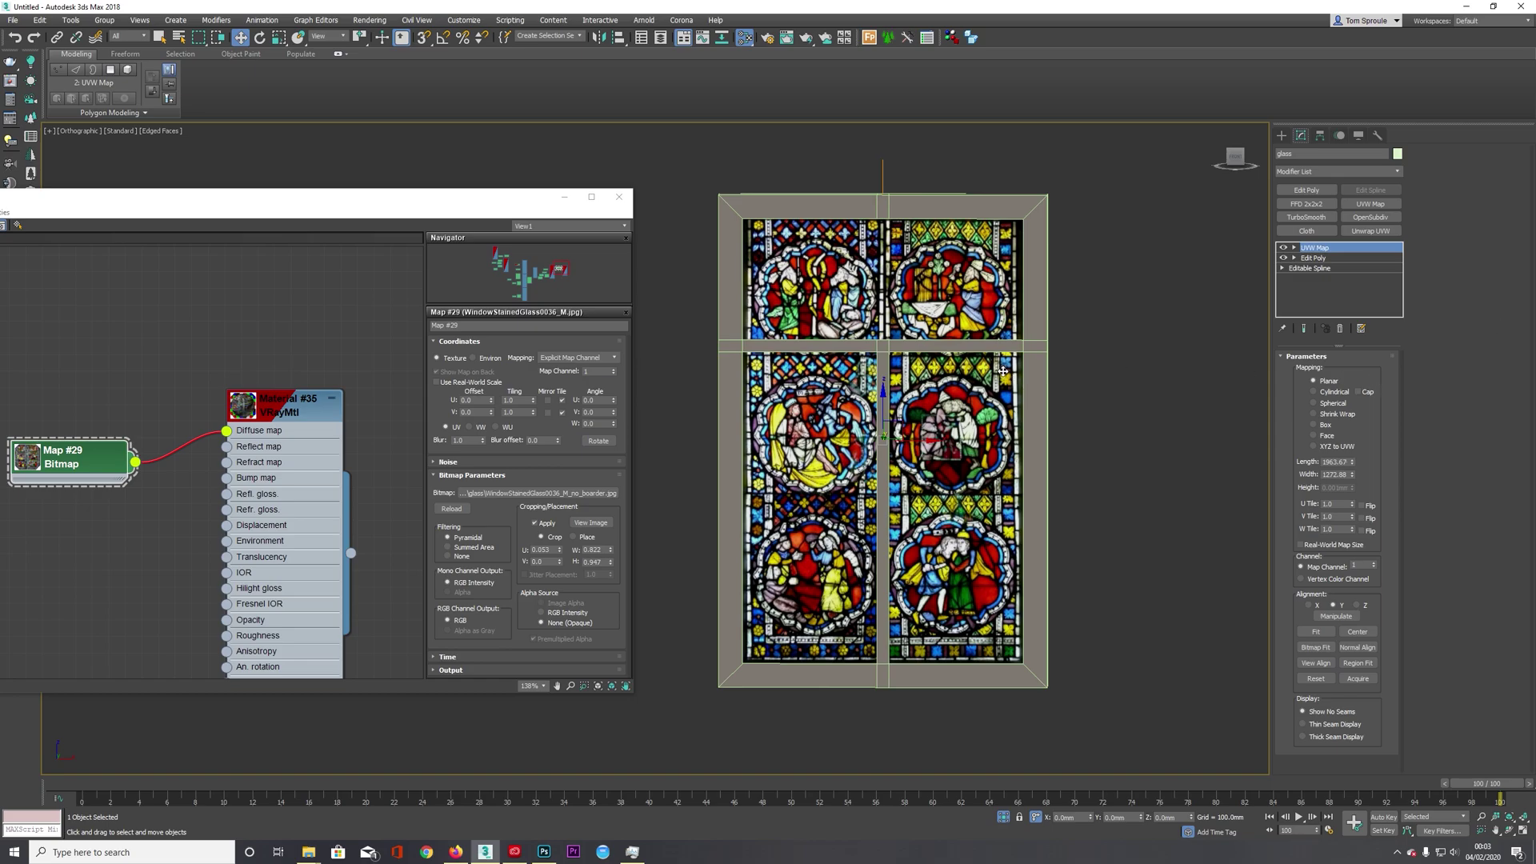
# - Connect the glass pane's two vertical side edges in Edit Poly and raise the new edge to the horizontal frame bar
pyautogui.press('1')
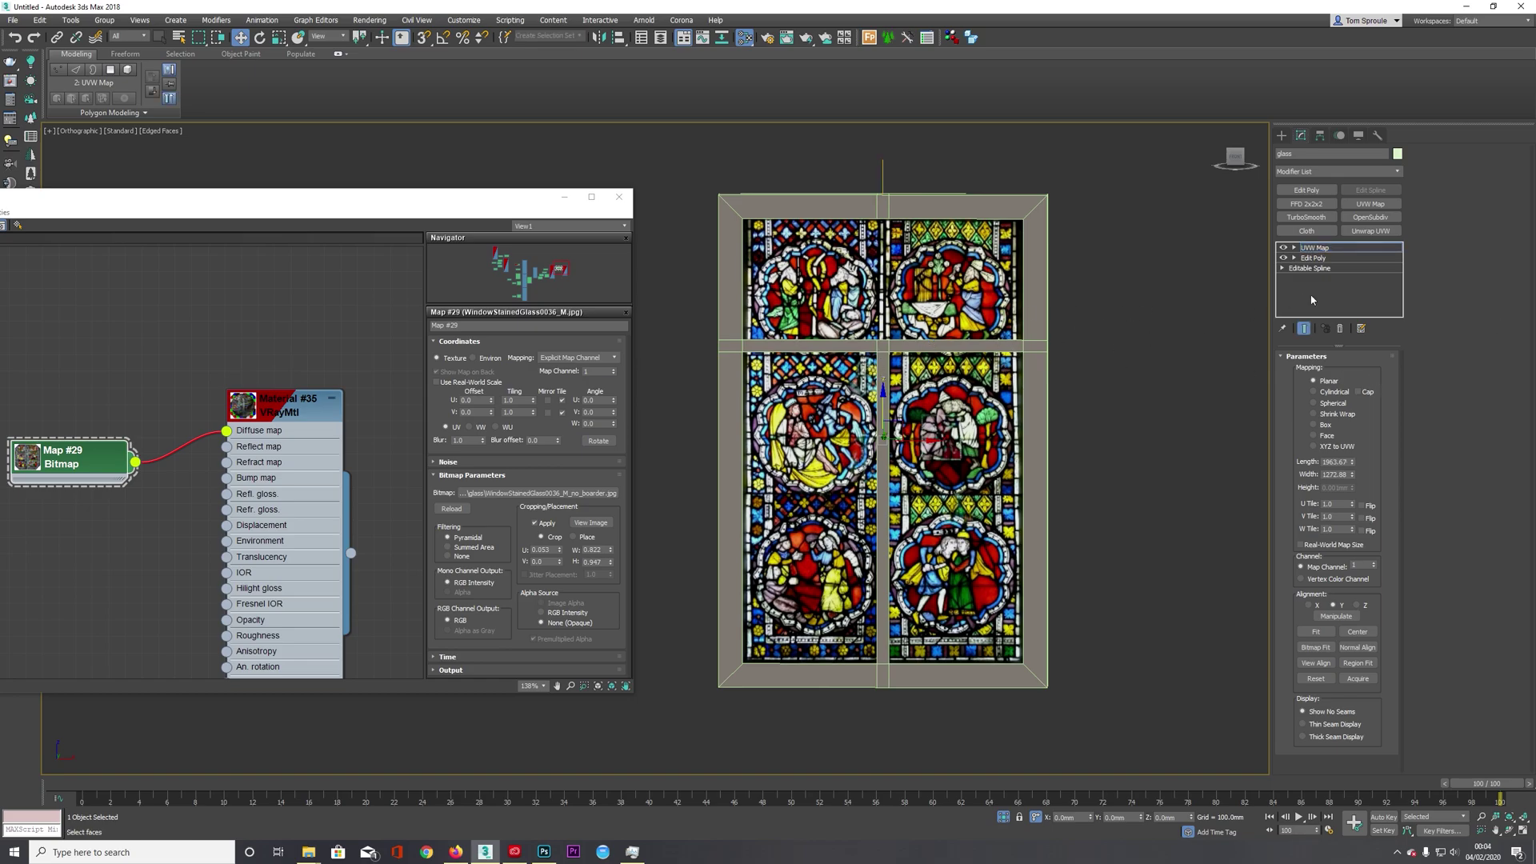
pyautogui.click(1319, 249)
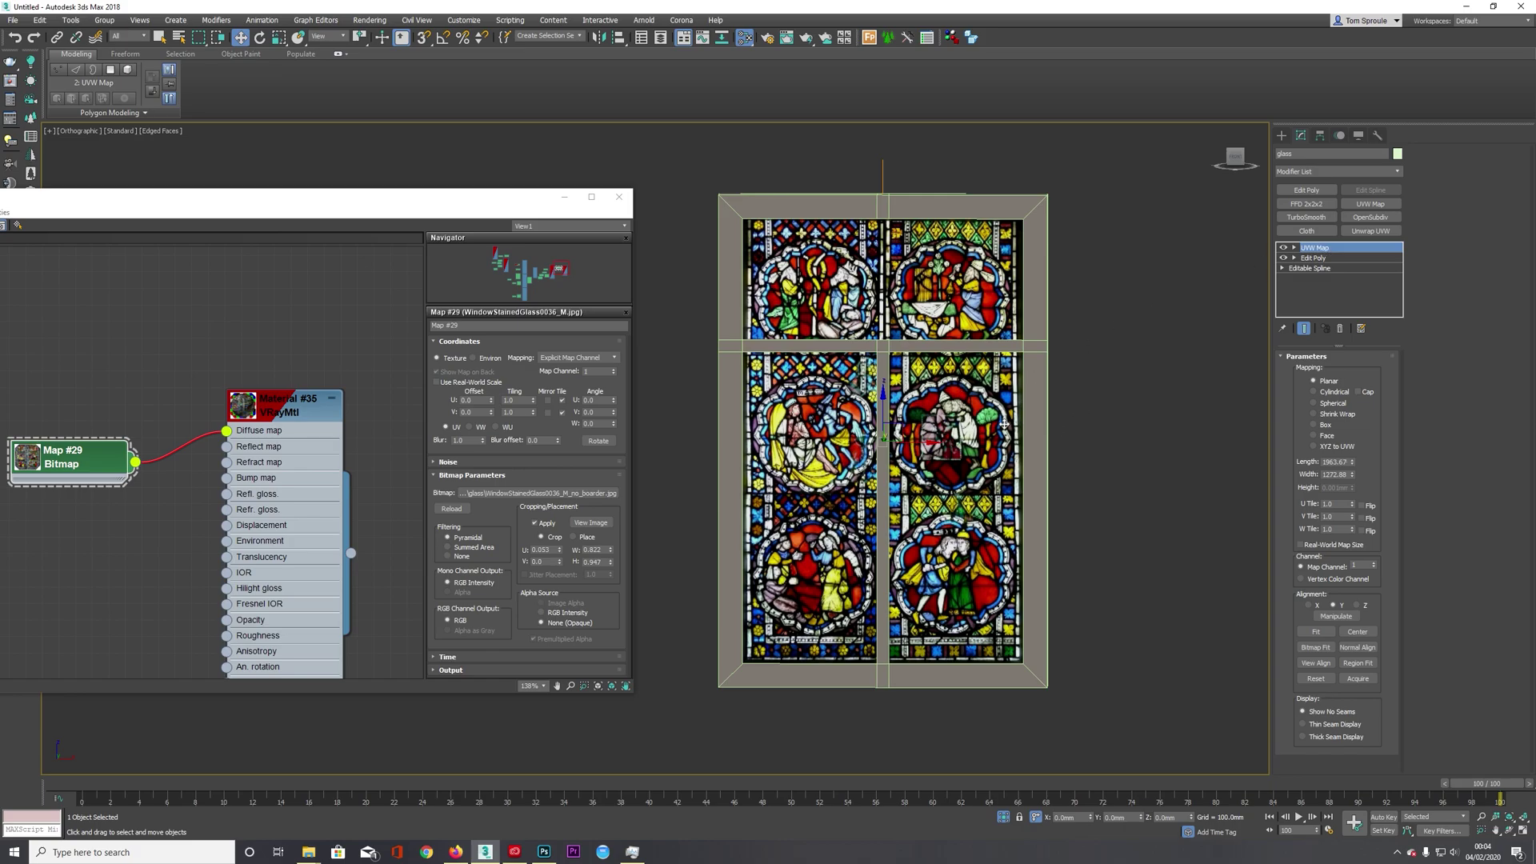
pyautogui.press('F3')
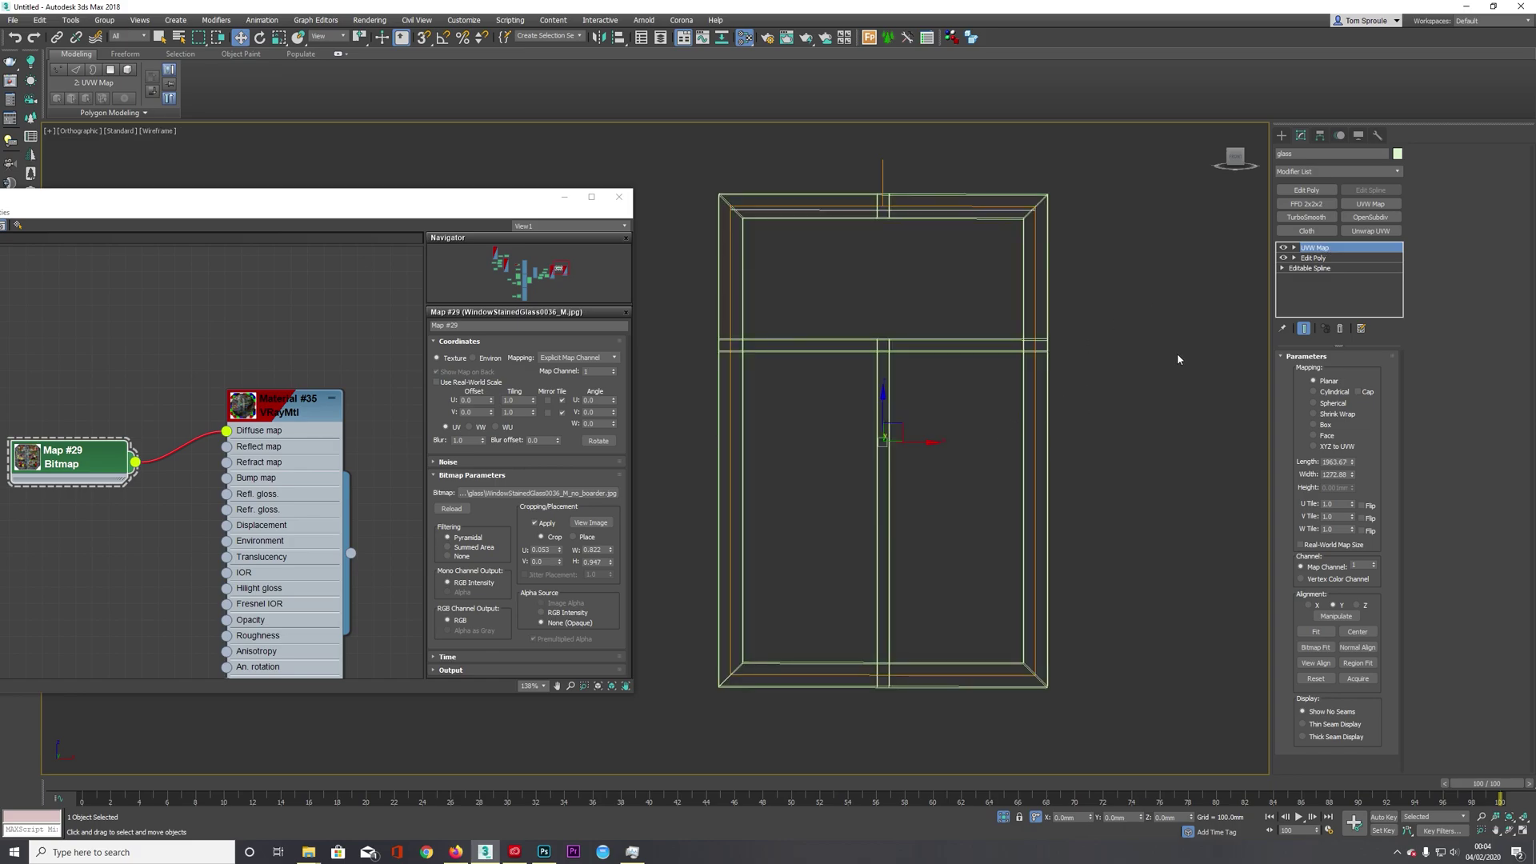
pyautogui.rightClick(1328, 247)
pyautogui.click(1363, 297)
pyautogui.click(1312, 258)
pyautogui.press('2')
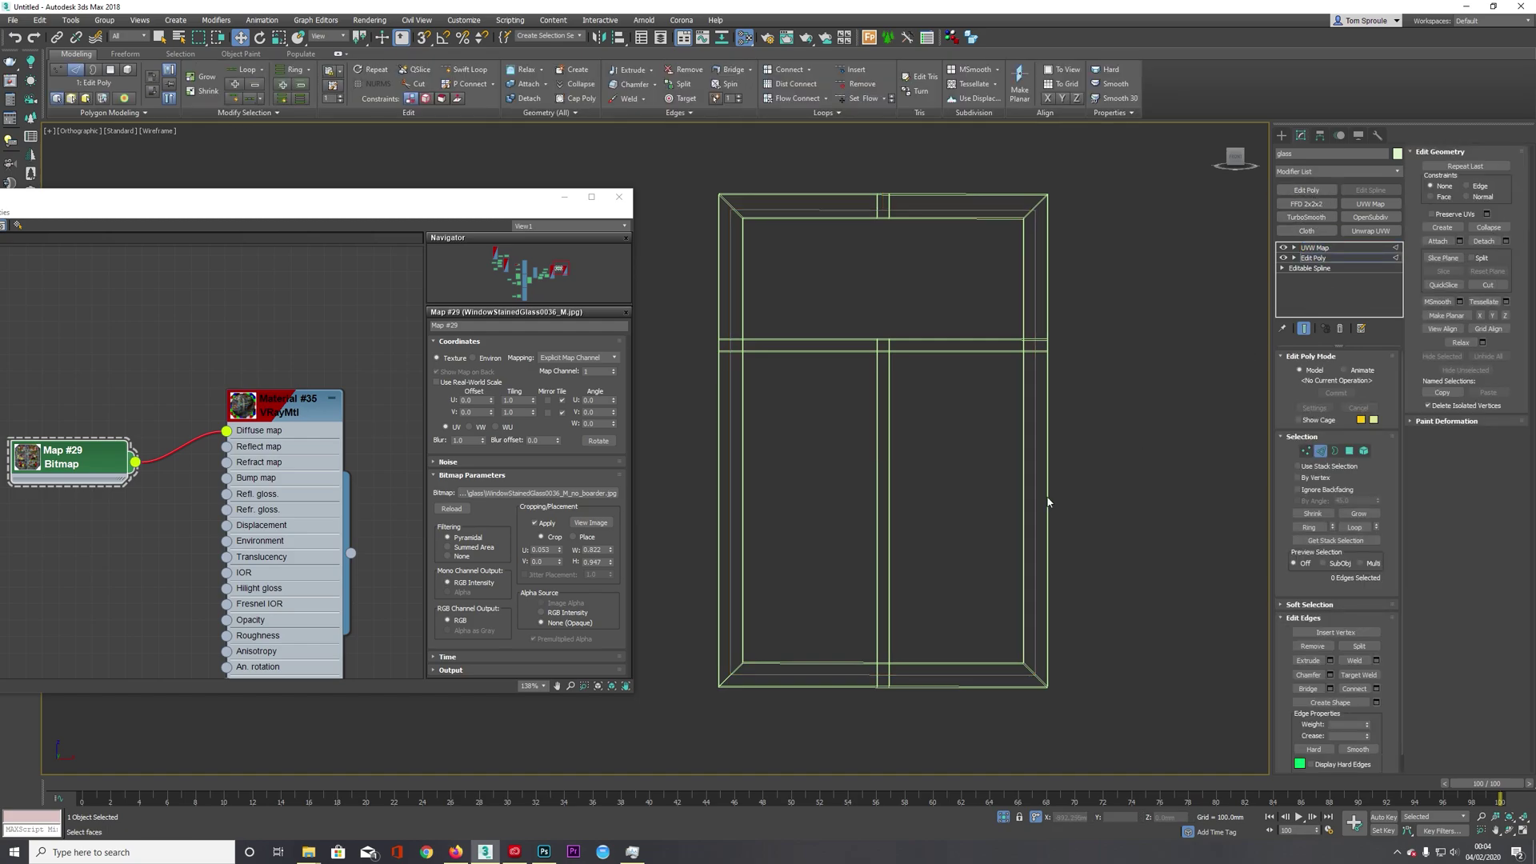
pyautogui.moveTo(707, 433); pyautogui.dragTo(1140, 472)
pyautogui.click(1354, 689)
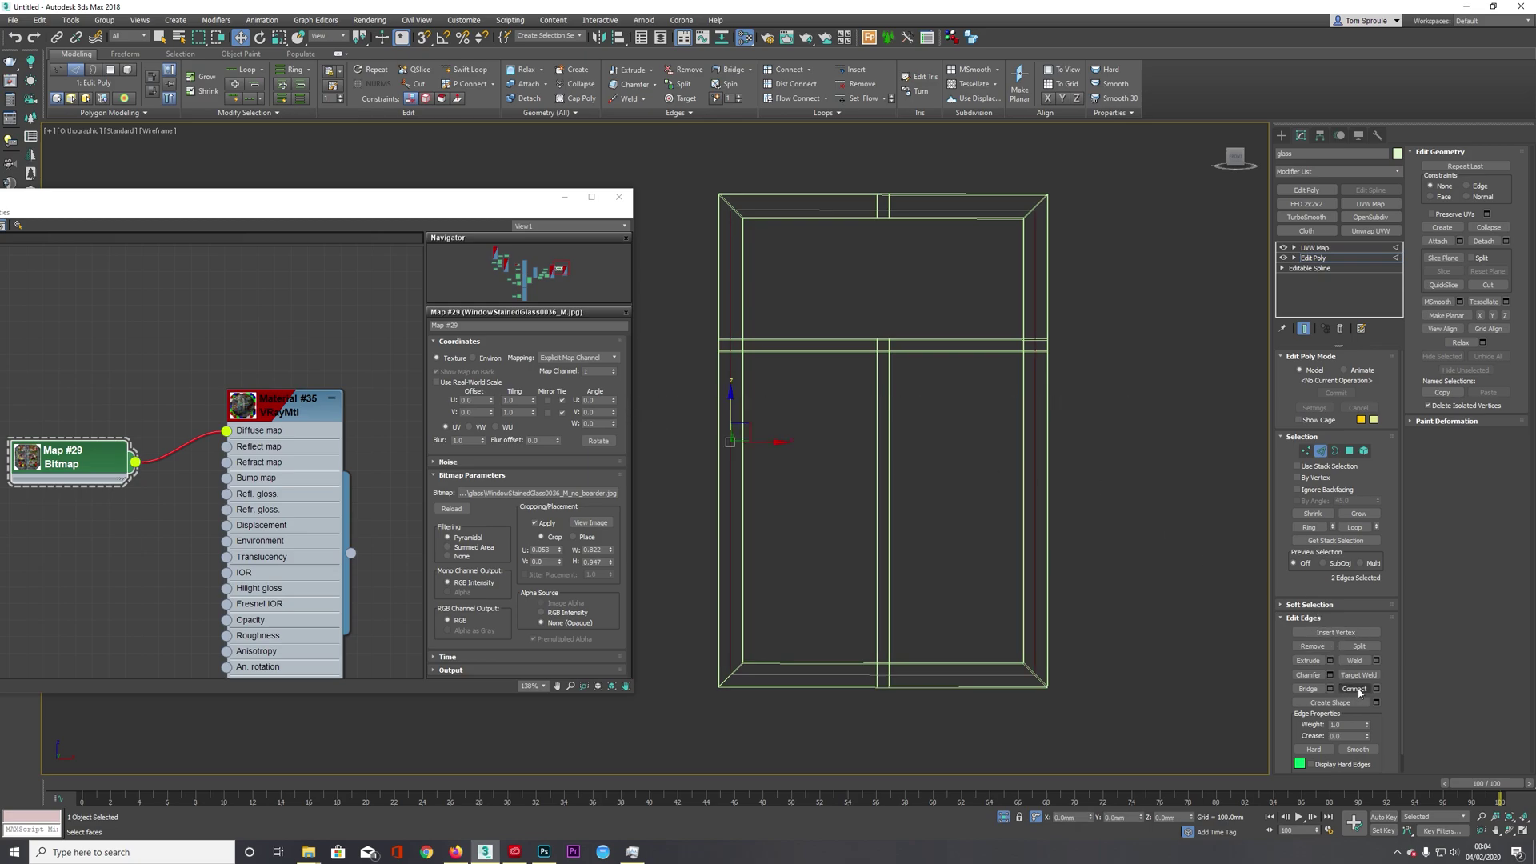
pyautogui.click(885, 343)
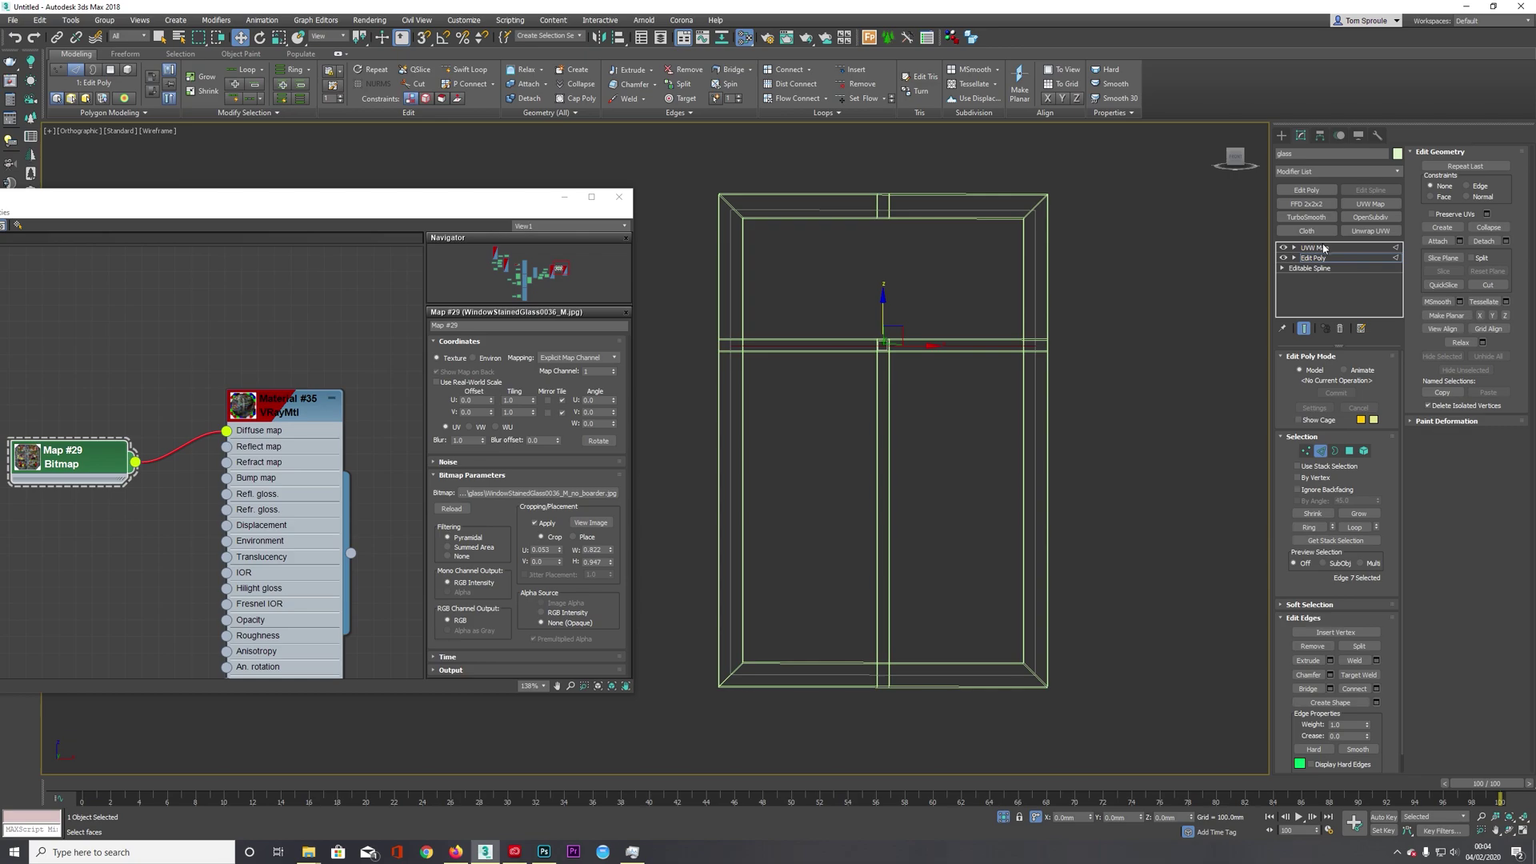
# - Select the pane's upper polygon and move the UVW Map gizmo up to centre the top panels in the upper openings
pyautogui.click(1349, 450)
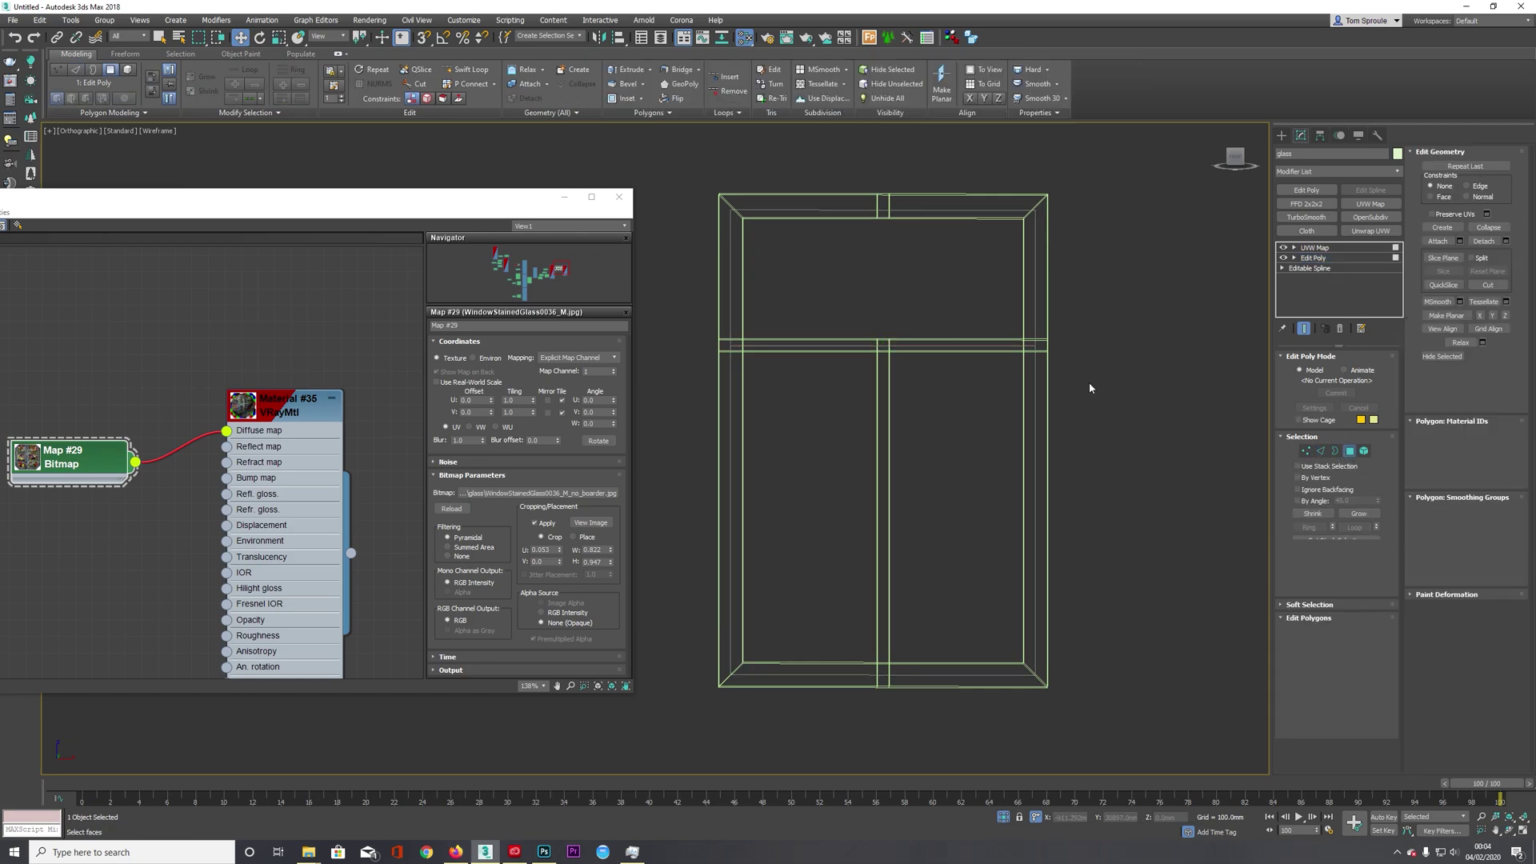
pyautogui.click(916, 315)
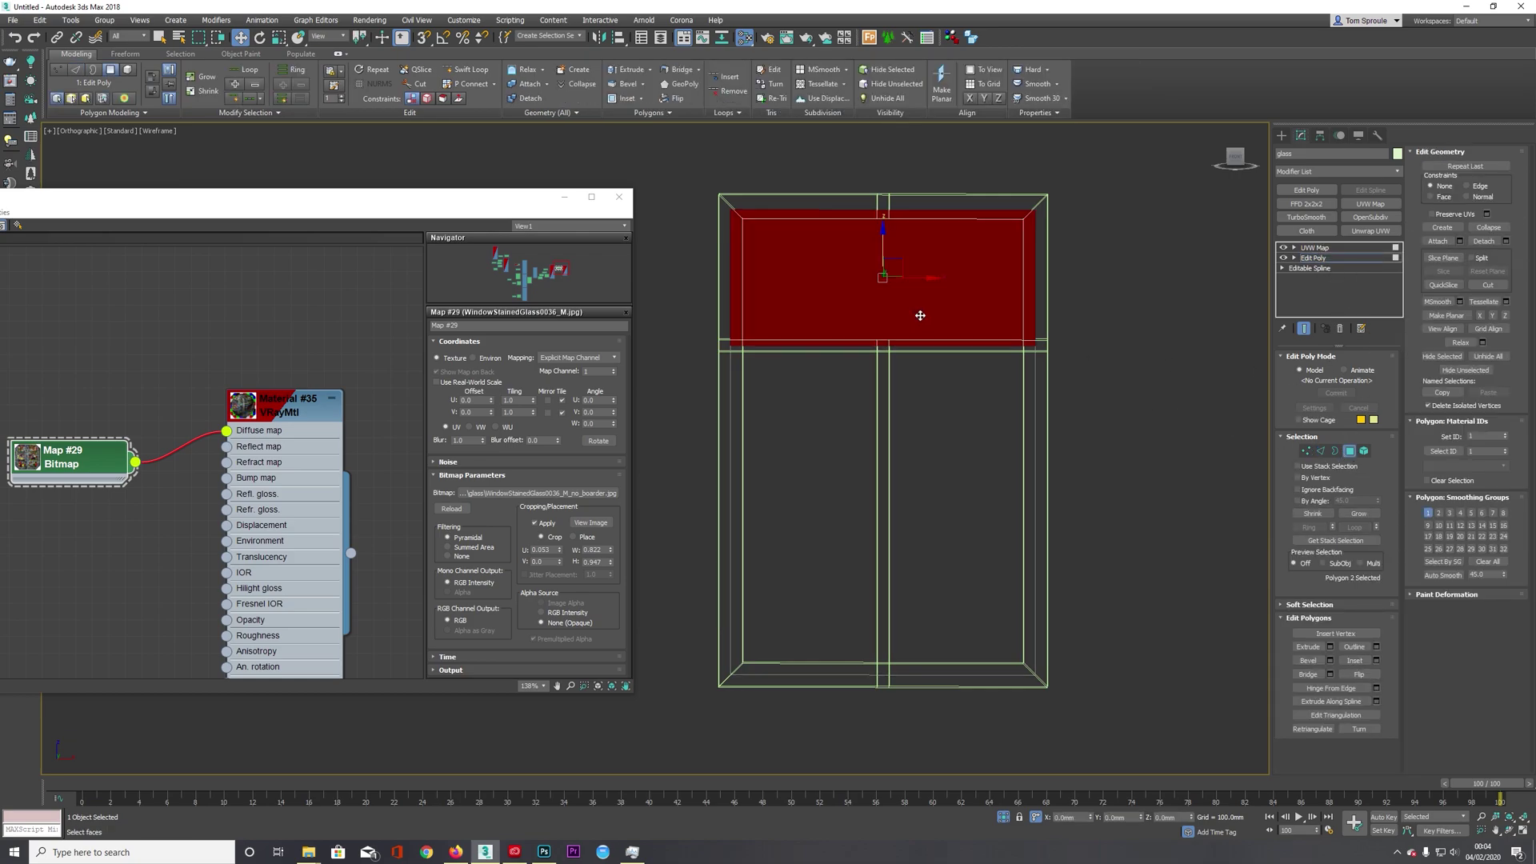
pyautogui.press('F3')
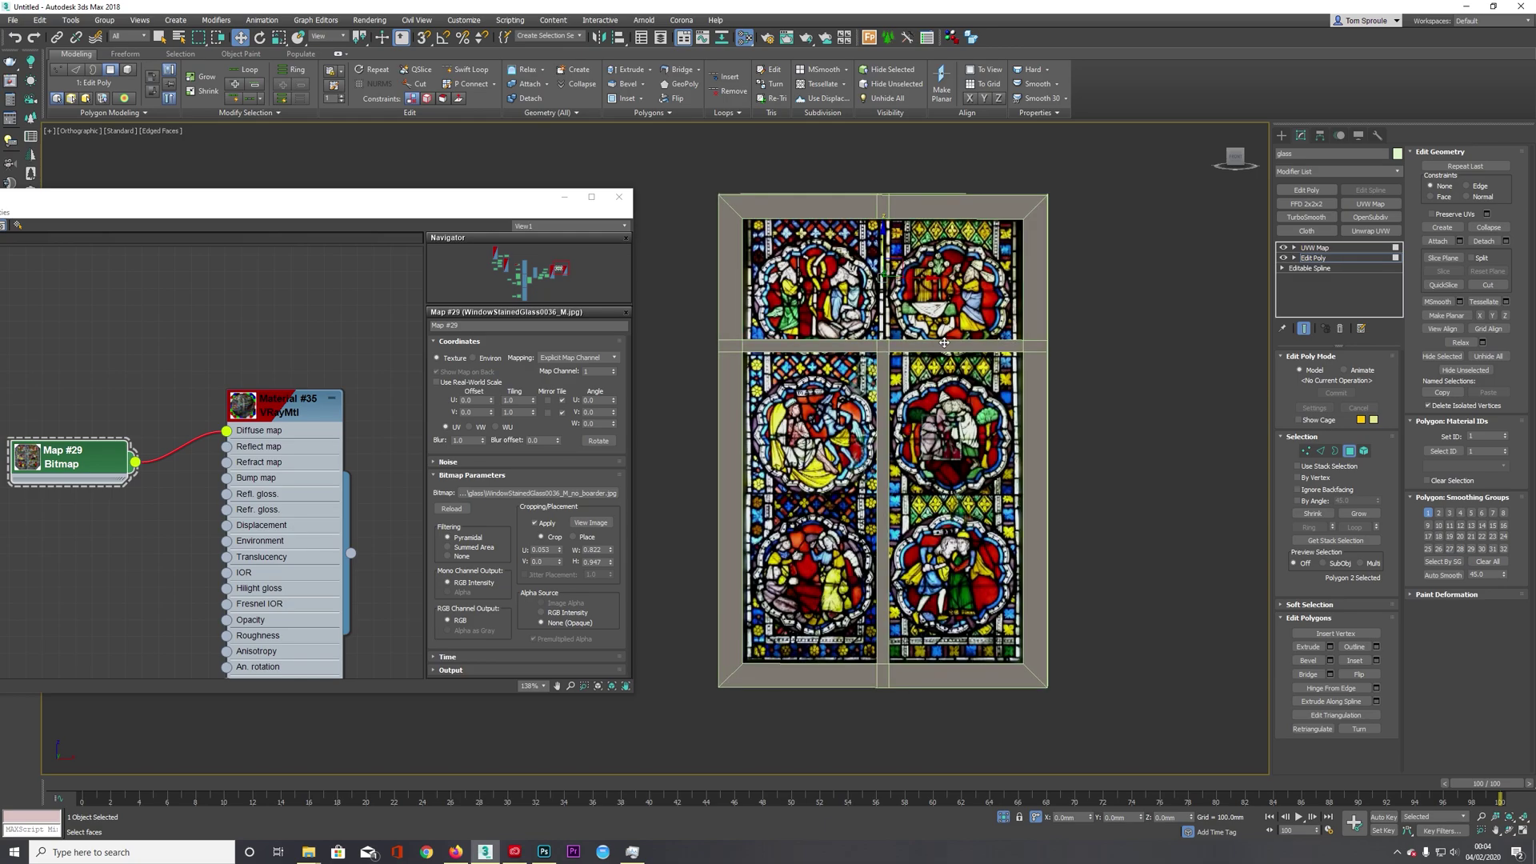
pyautogui.click(1314, 248)
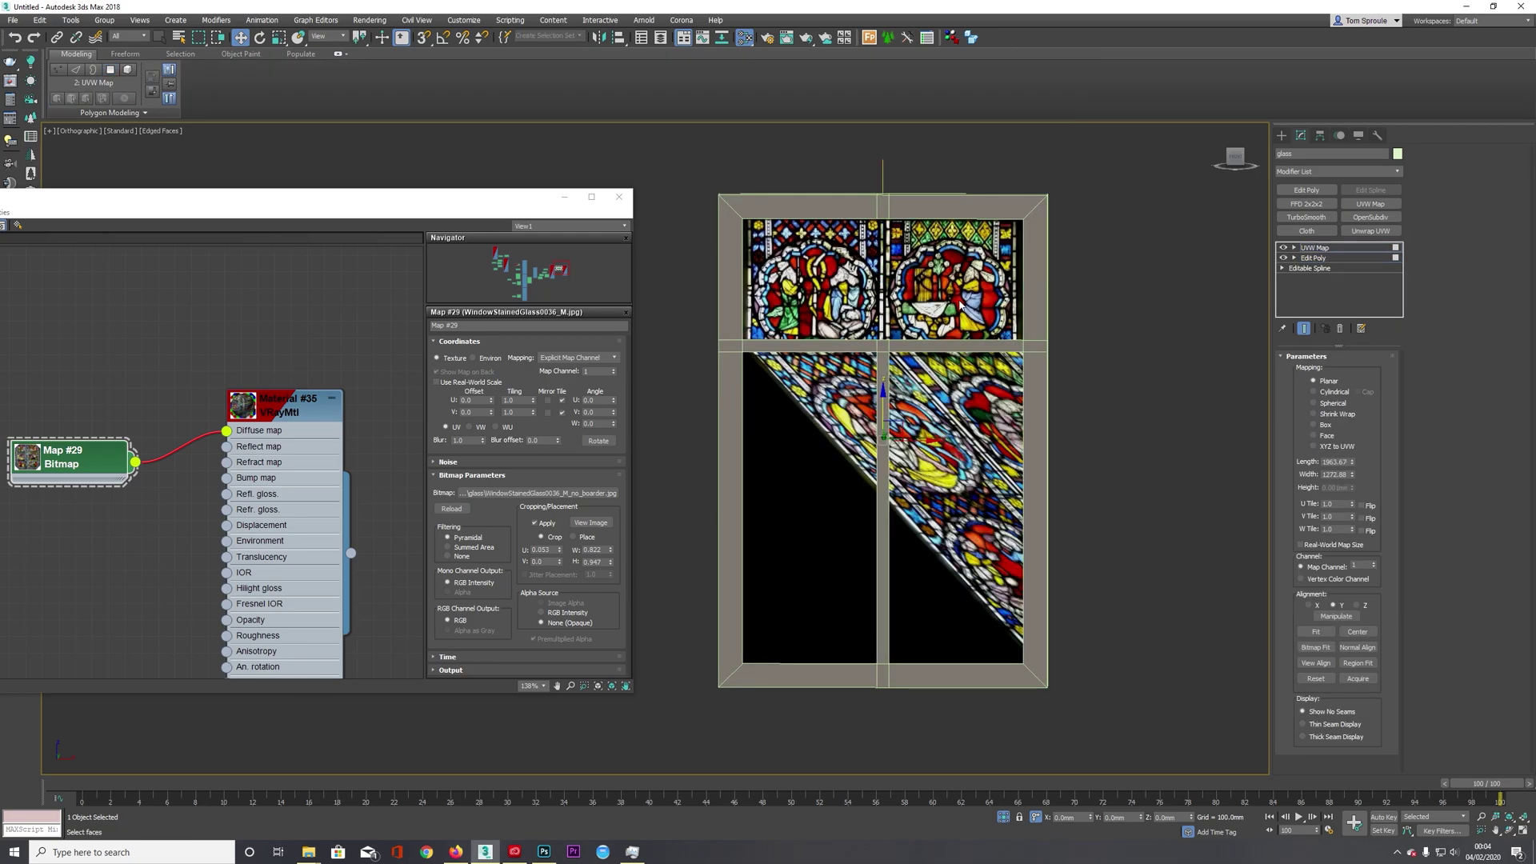
pyautogui.moveTo(881, 412); pyautogui.dragTo(883, 393)
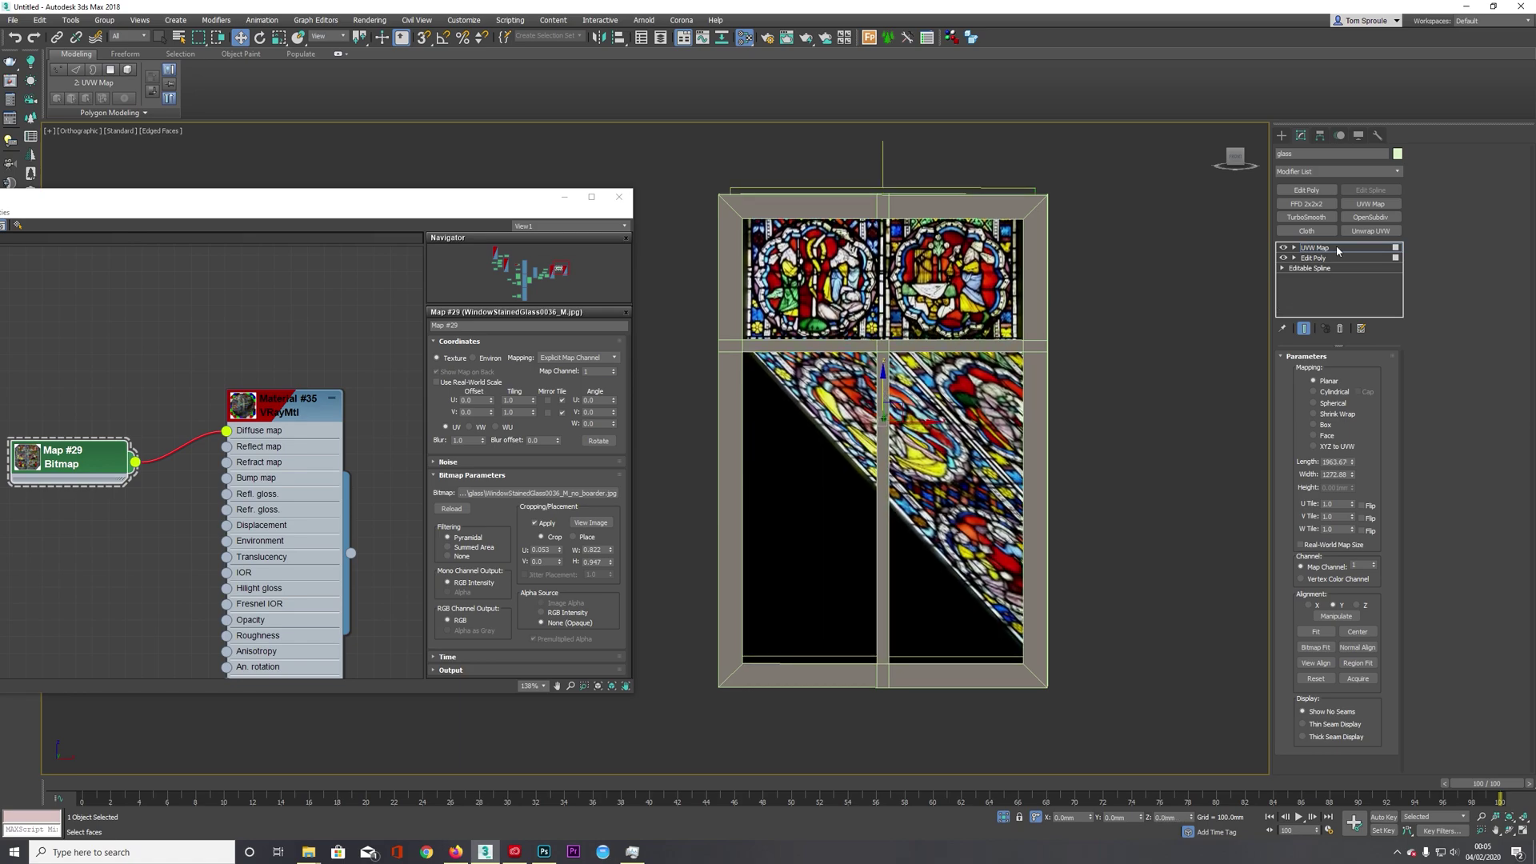
# - Add a second Edit Poly with the pane's lower polygon selected and paste a copy of the UVW Map above it
pyautogui.click(1336, 250)
pyautogui.click(1306, 190)
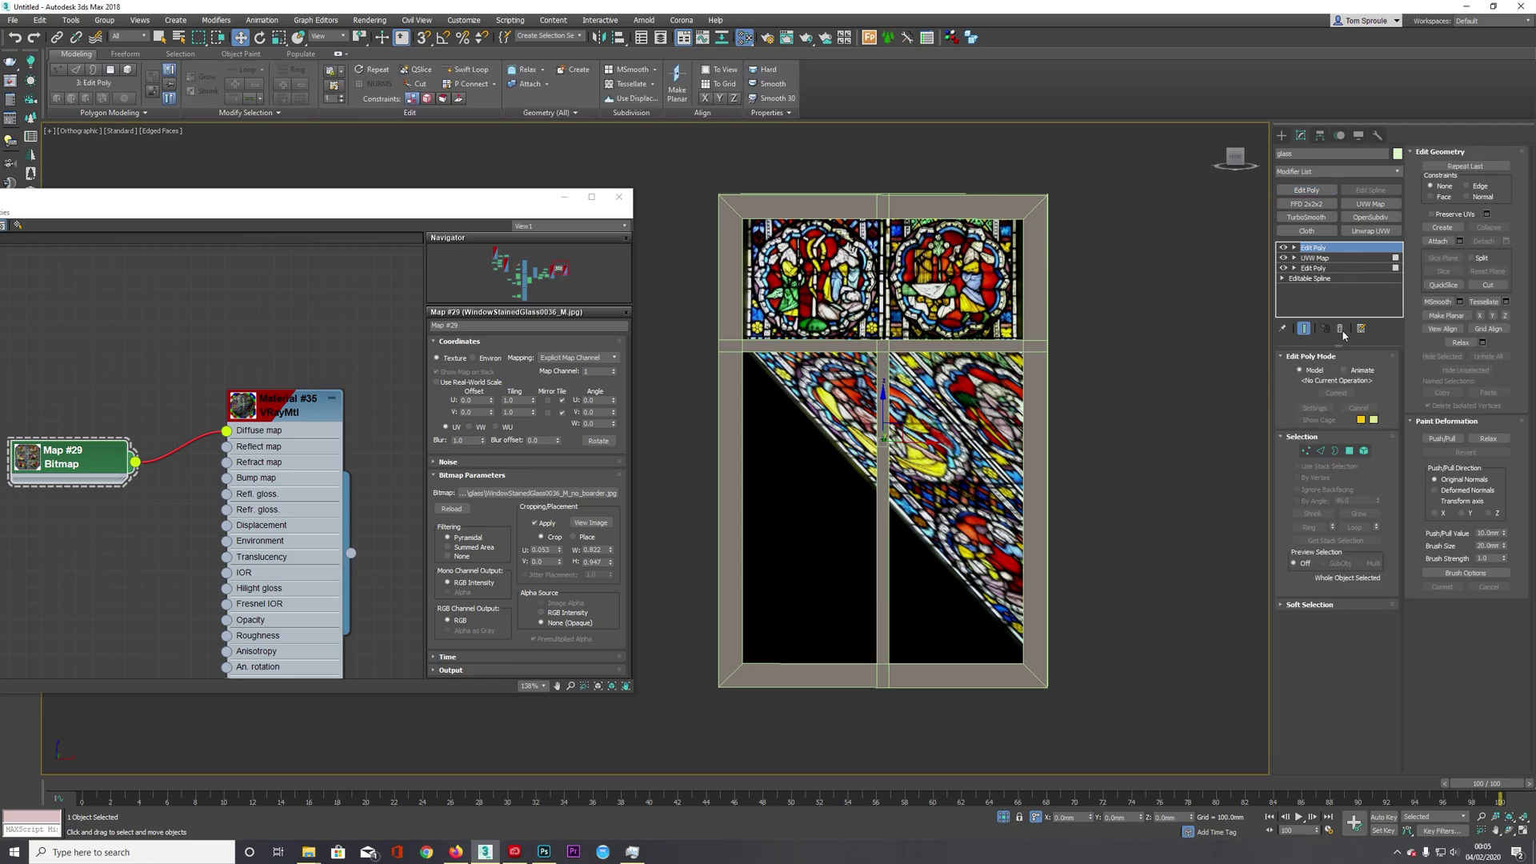
pyautogui.click(1350, 451)
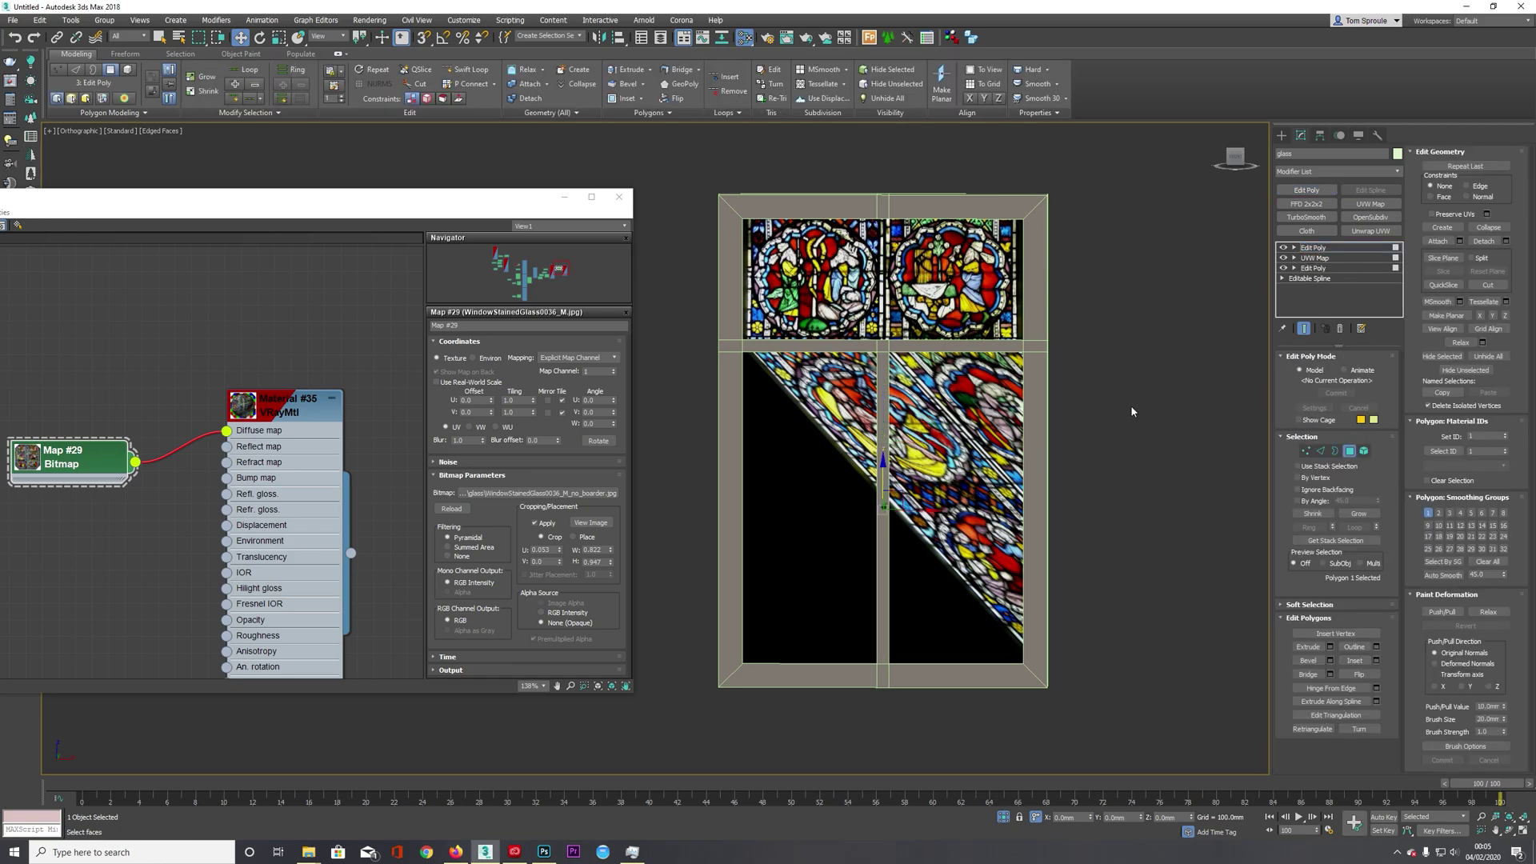
pyautogui.rightClick(1333, 258)
pyautogui.click(1352, 309)
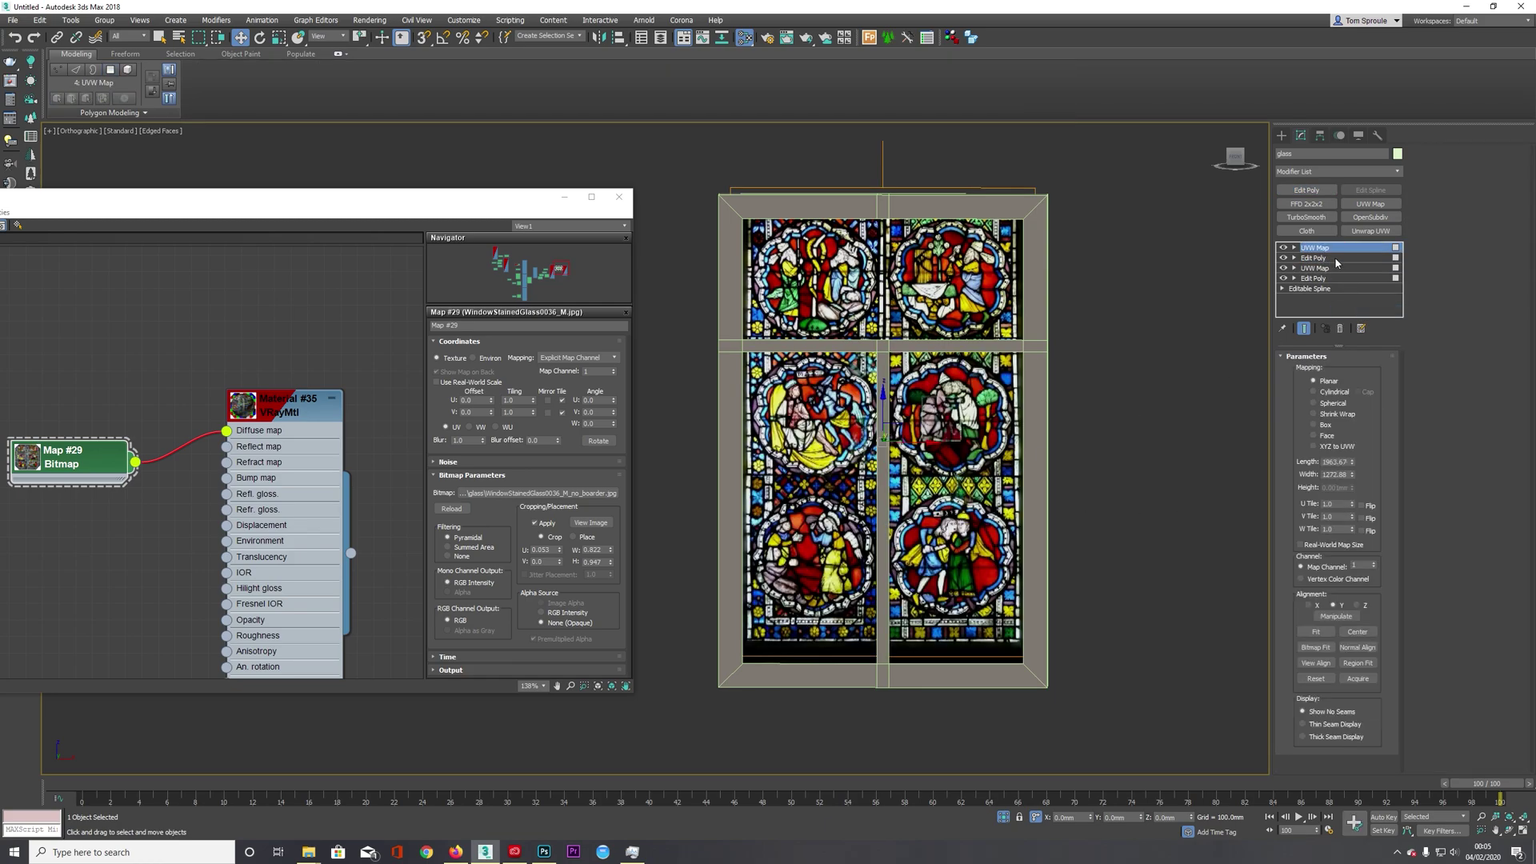
# - Move the topmost UVW Map gizmo slightly down so the stained-glass panels fit the window's lower openings without the black strip
pyautogui.press('1')
pyautogui.moveTo(885, 397)
pyautogui.mouseDown()
pyautogui.moveTo(885, 411)
pyautogui.moveTo(885, 393)
pyautogui.mouseUp()
pyautogui.press('r')
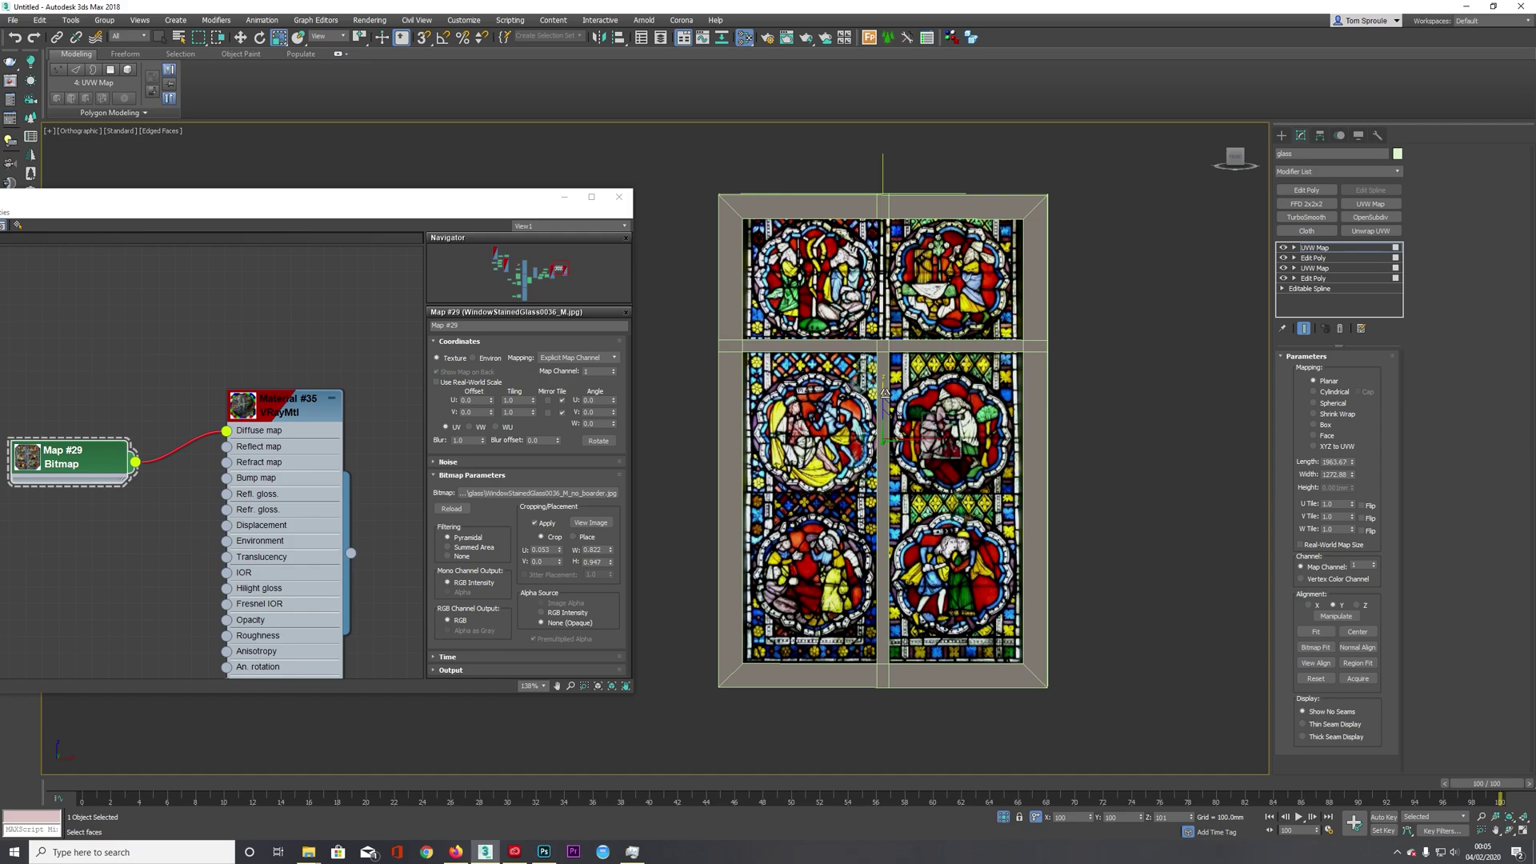
pyautogui.press('w')
pyautogui.moveTo(883, 402); pyautogui.dragTo(884, 406)
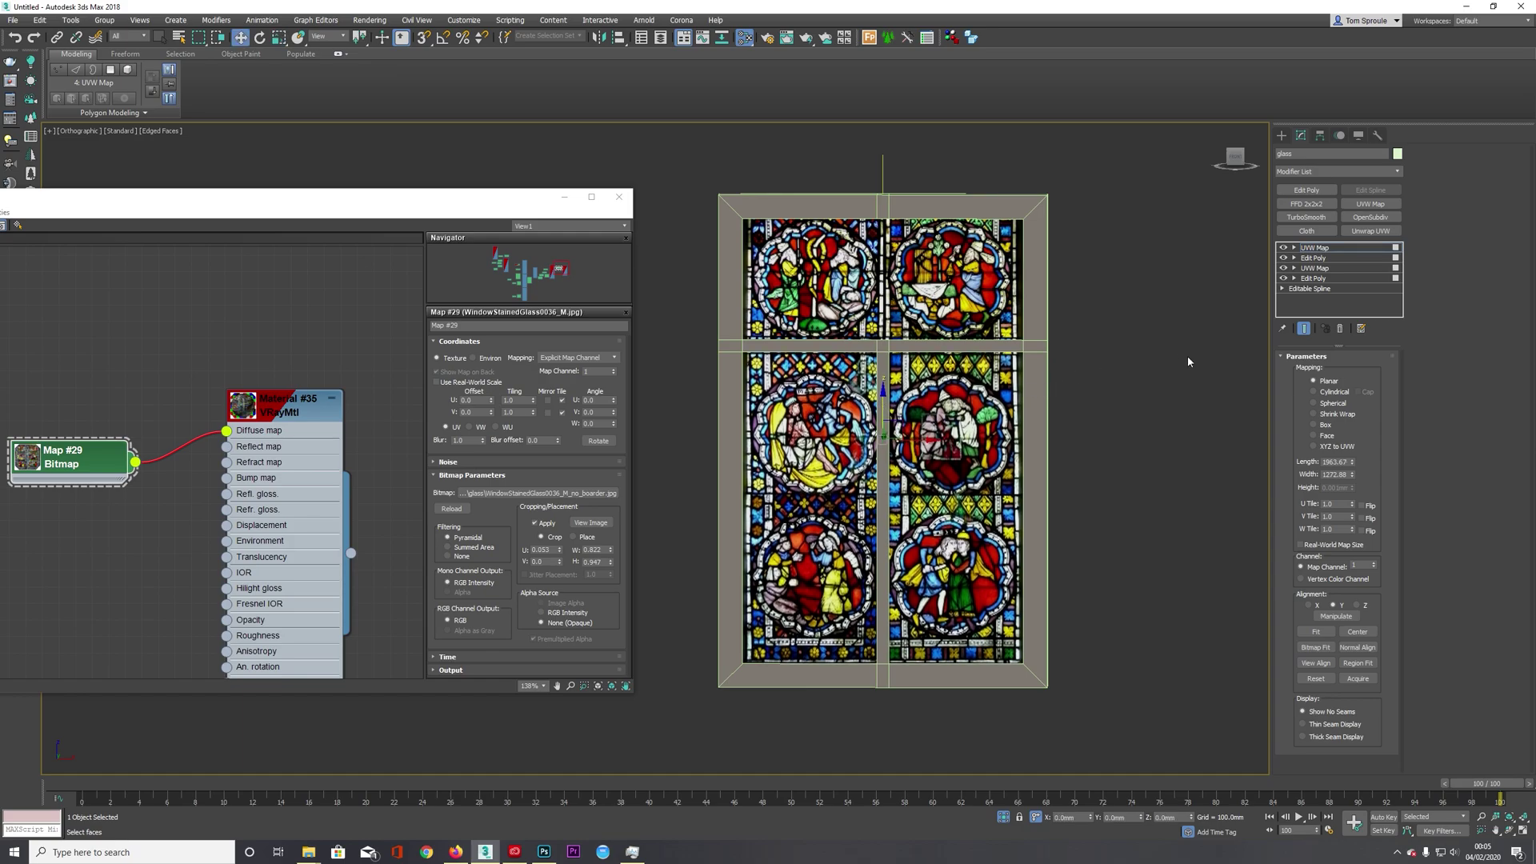
pyautogui.click(1325, 249)
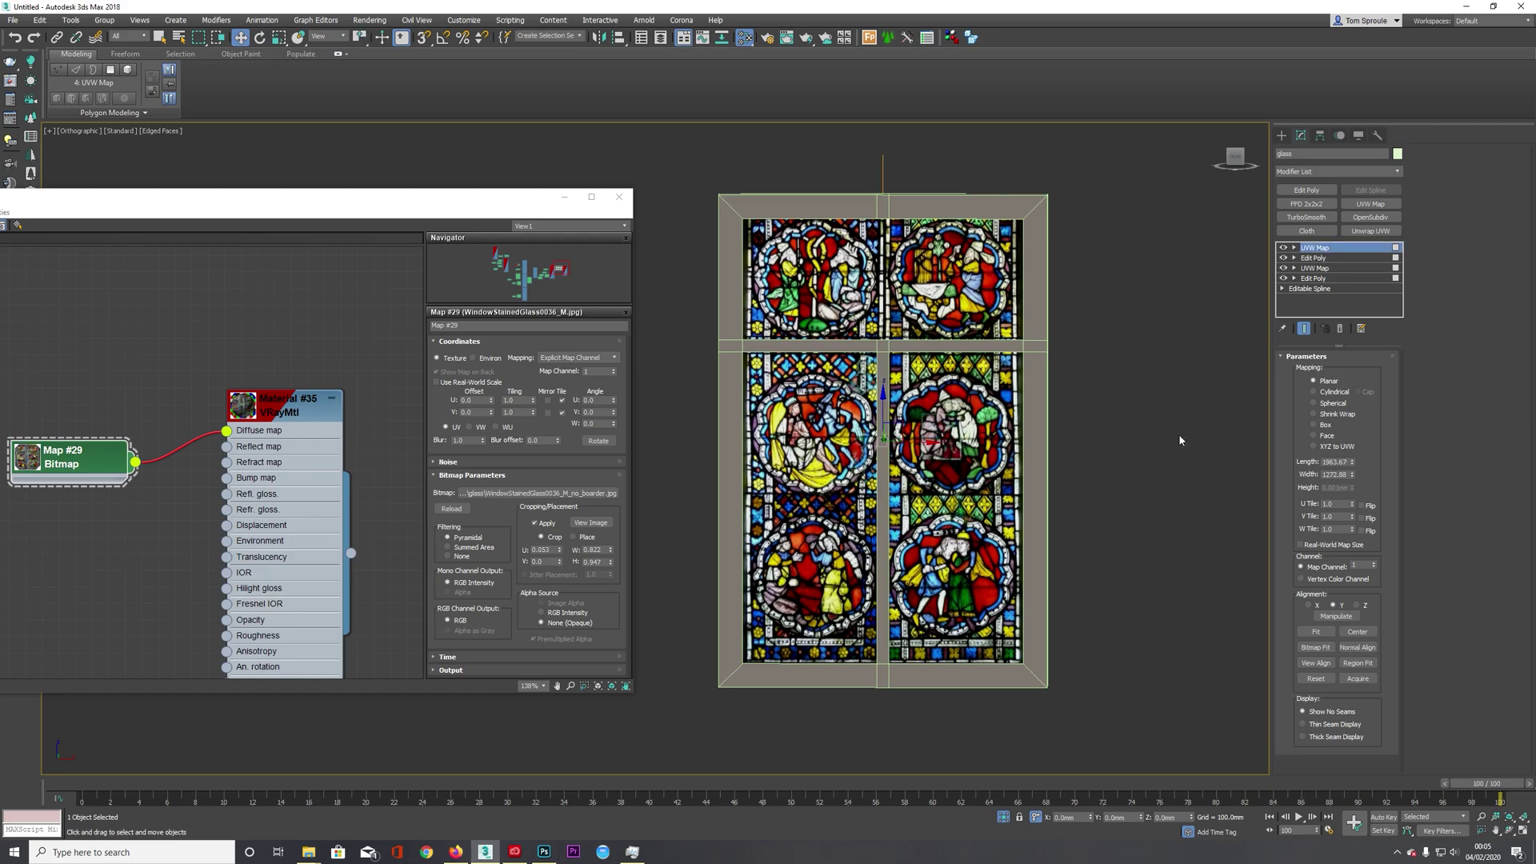
pyautogui.moveTo(956, 402)
pyautogui.keyDown('alt'); pyautogui.mouseDown(button='middle')
pyautogui.moveTo(1020, 428)
pyautogui.moveTo(904, 419)
pyautogui.moveTo(951, 411)
pyautogui.mouseUp(button='middle'); pyautogui.keyUp('alt')
pyautogui.hotkey('shift', 'z')
# - Connect the Map #29 bitmap to the Refract map and Bump map inputs of Material #35
pyautogui.moveTo(348, 203); pyautogui.dragTo(662, 175)
pyautogui.moveTo(384, 448); pyautogui.dragTo(332, 480)
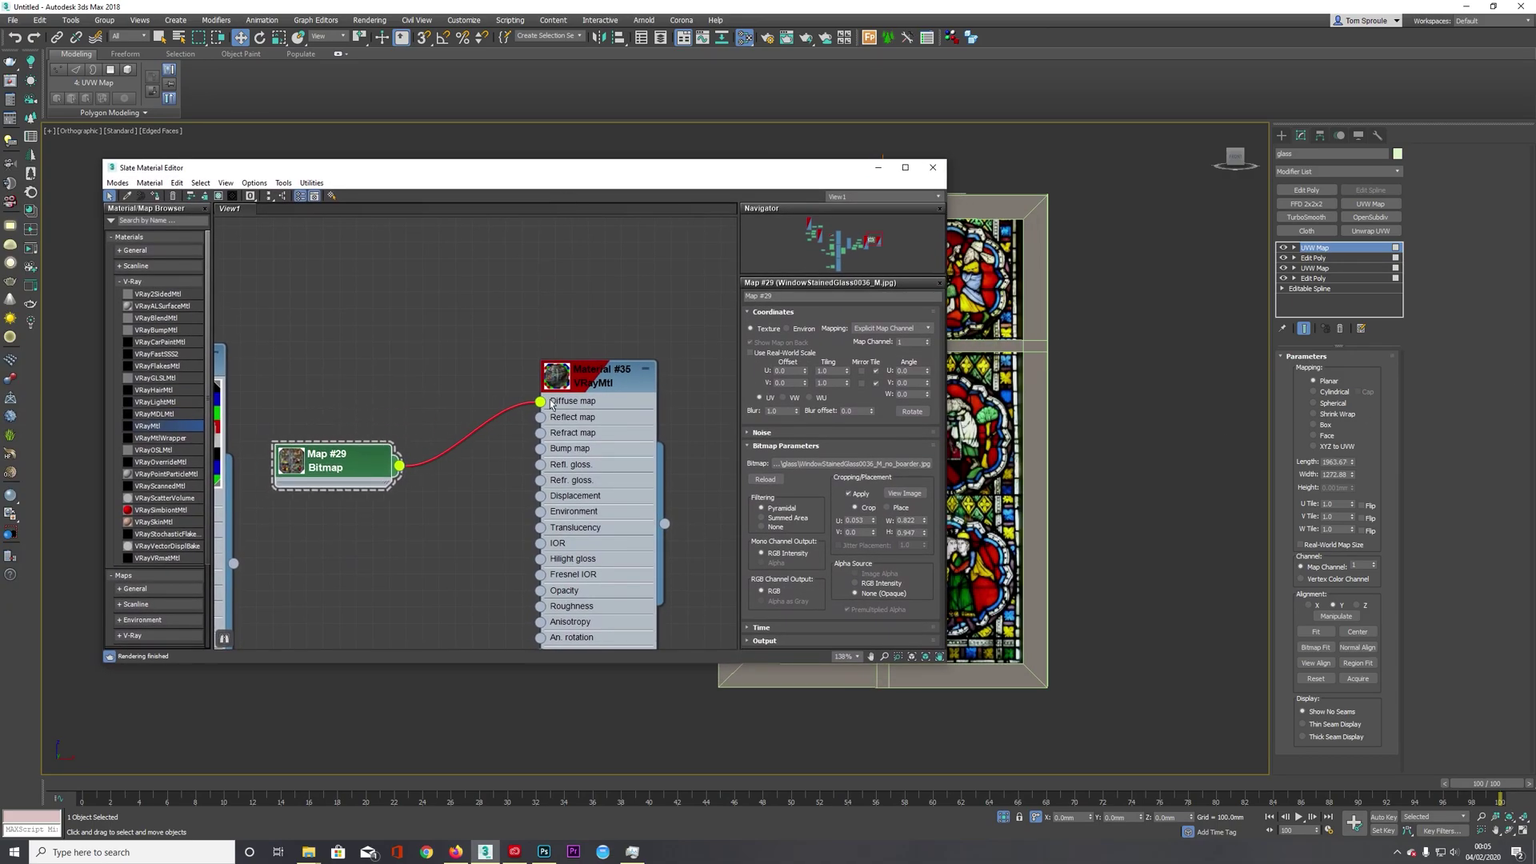
pyautogui.doubleClick(557, 377)
pyautogui.moveTo(562, 434); pyautogui.dragTo(562, 284)
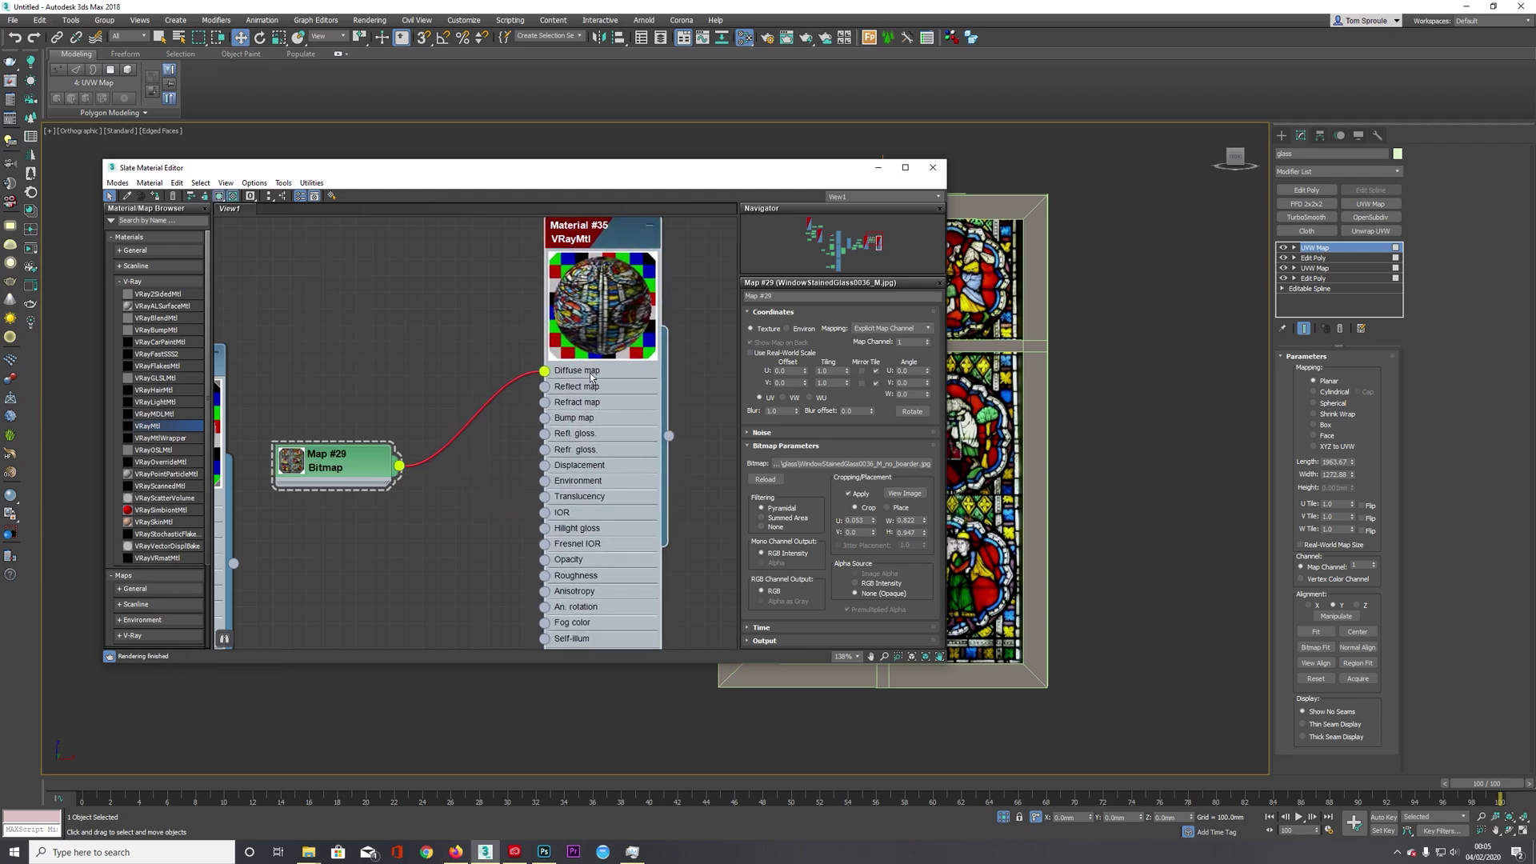
pyautogui.moveTo(399, 466); pyautogui.dragTo(540, 397)
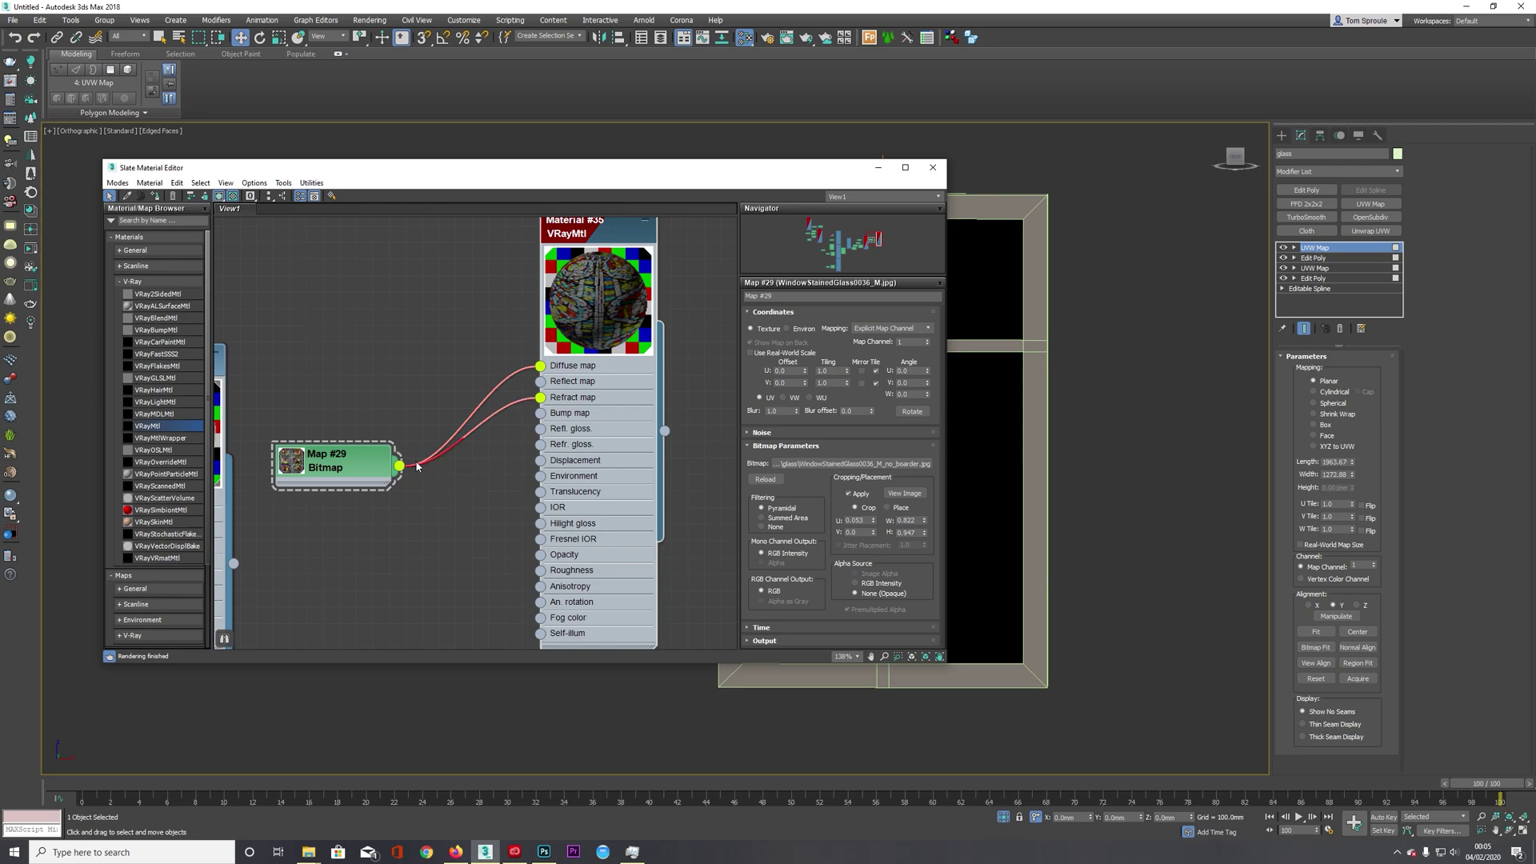
pyautogui.moveTo(440, 472); pyautogui.dragTo(417, 495)
pyautogui.click(624, 440)
pyautogui.doubleClick(624, 440)
pyautogui.moveTo(399, 464); pyautogui.dragTo(541, 414)
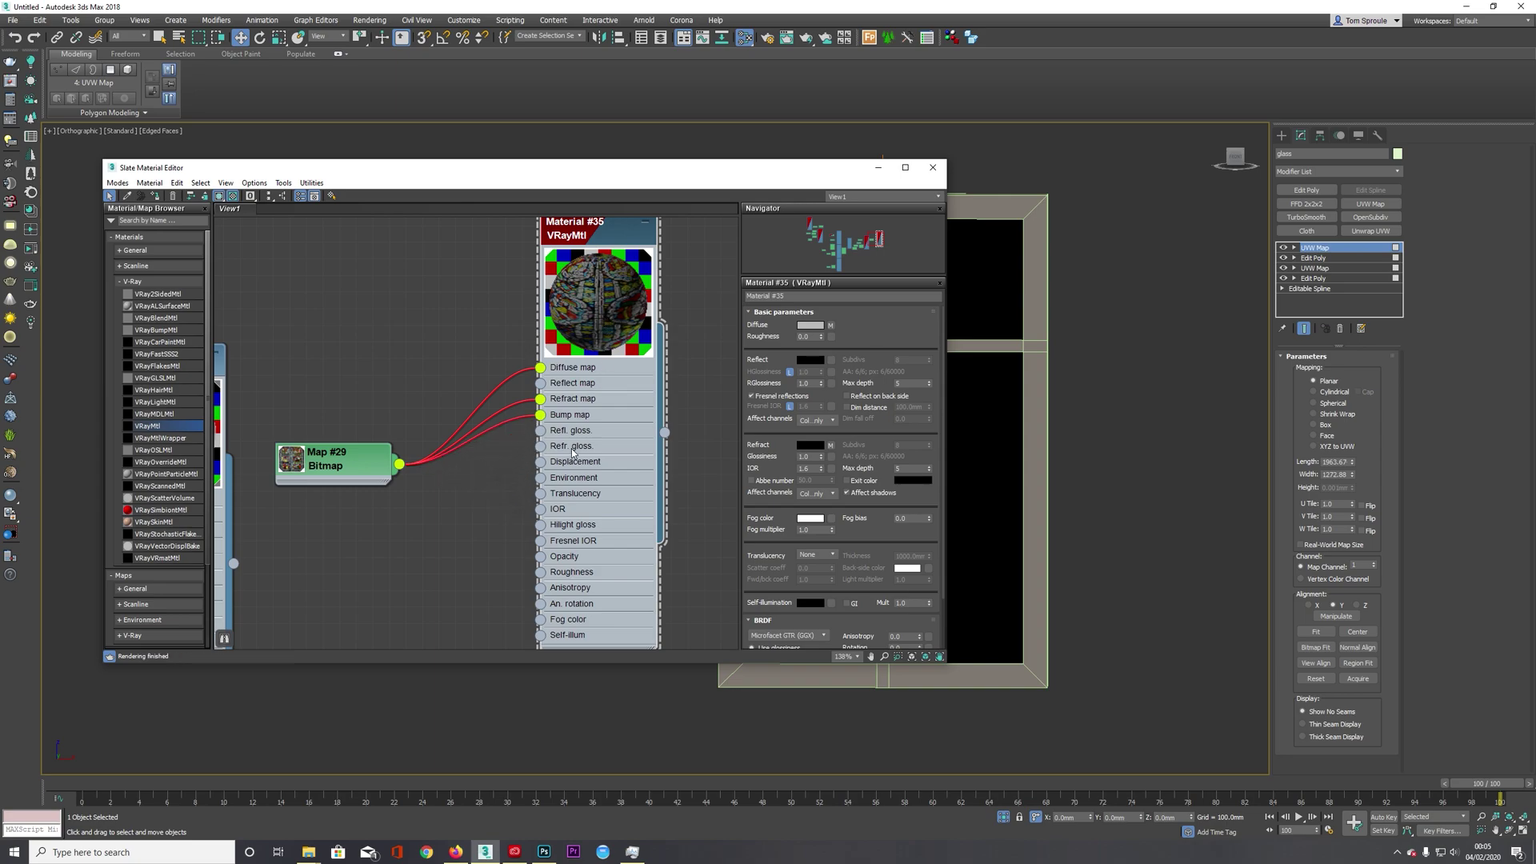
# - Set the bump map amount of Material #35 to 10
pyautogui.scroll(-2, 836, 560)
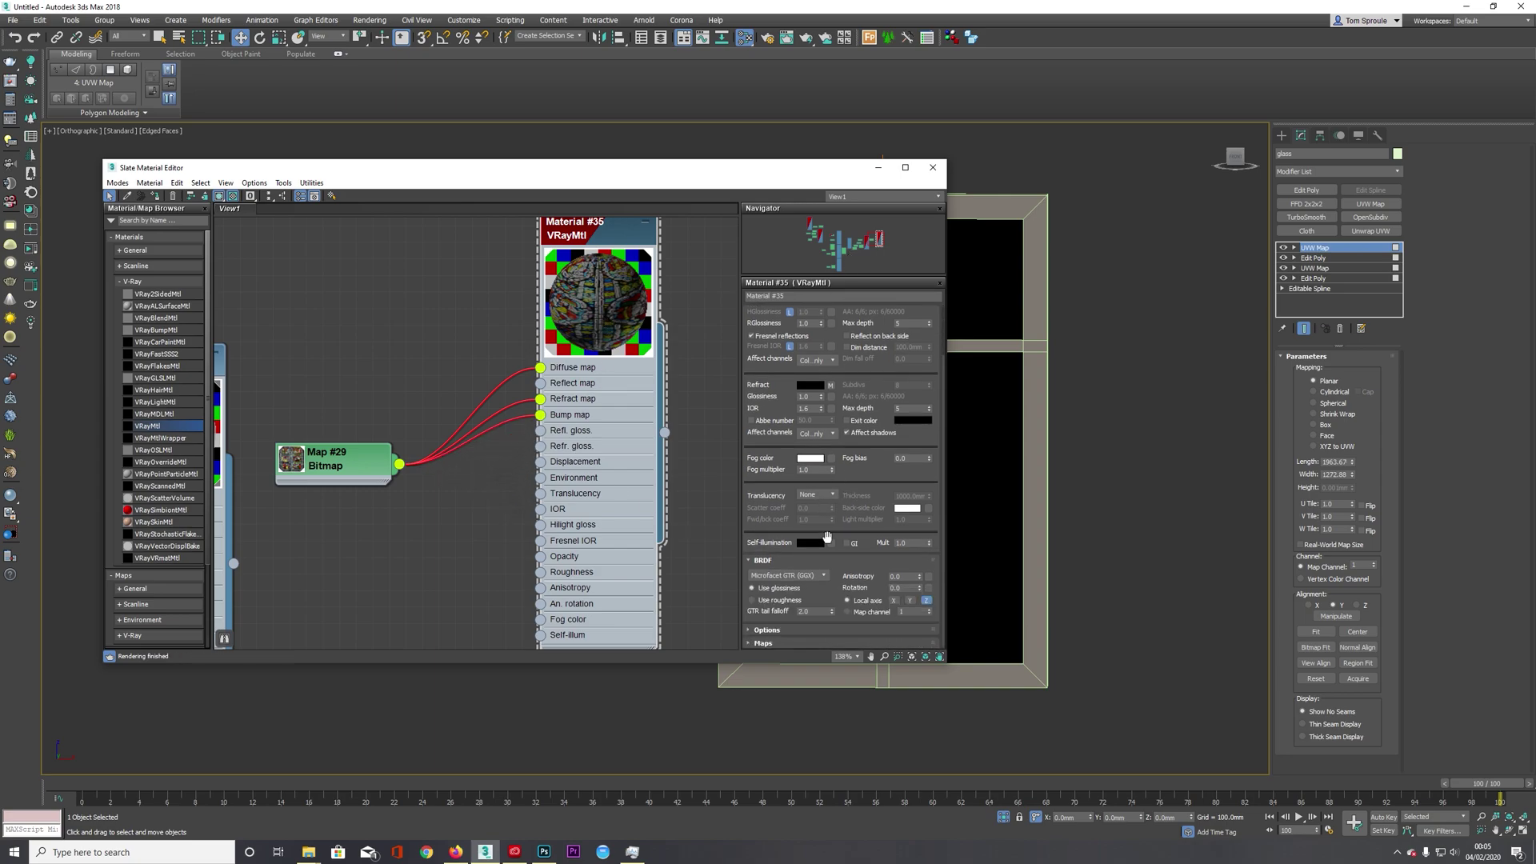
pyautogui.click(808, 643)
pyautogui.doubleClick(796, 602)
pyautogui.write('1')
pyautogui.press('Return')
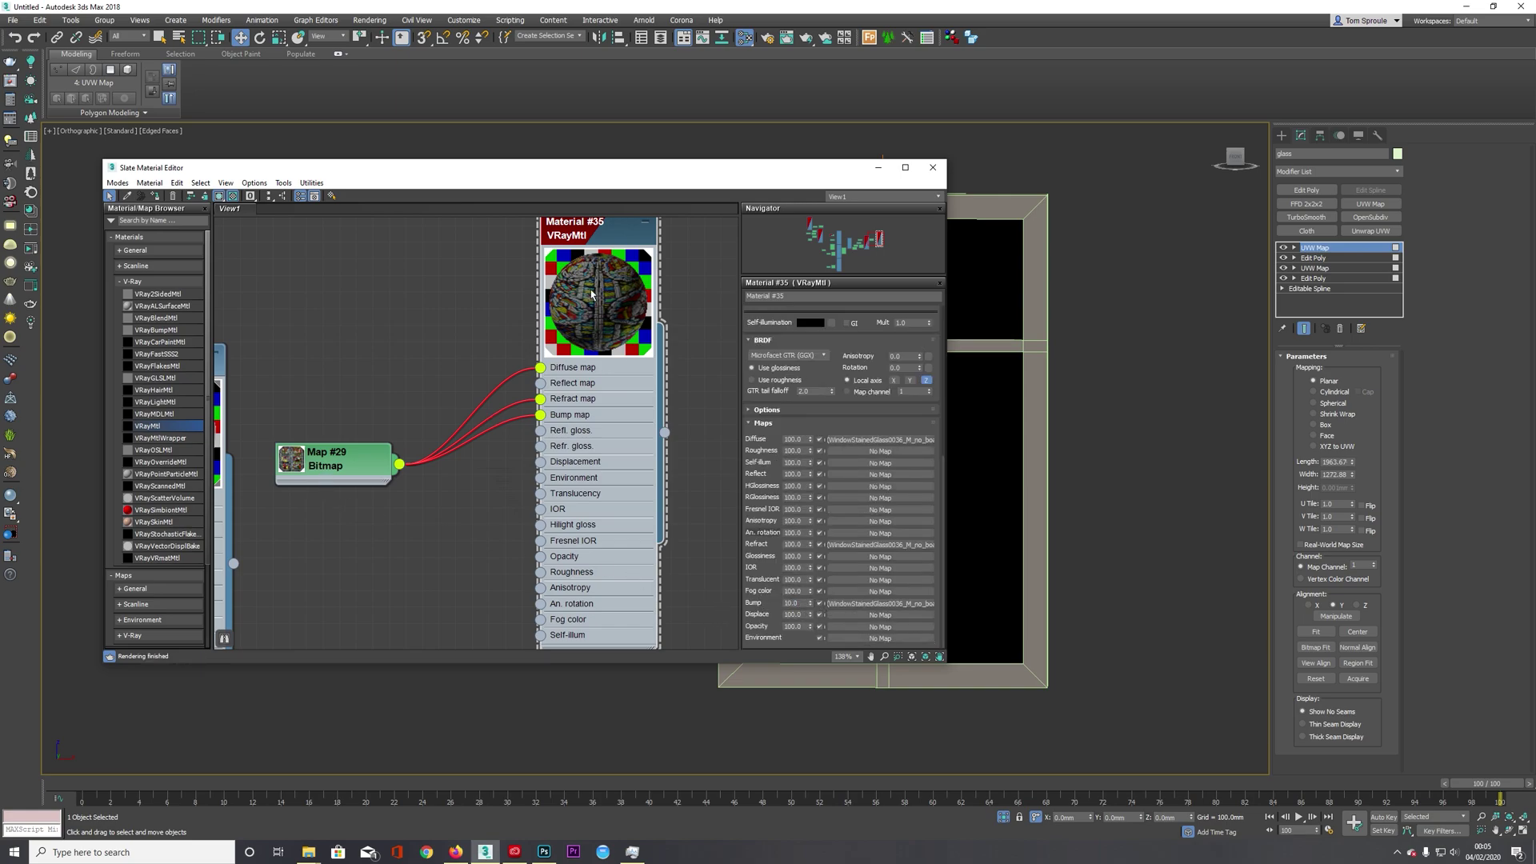
# - Inspect the cropping area of the Map #29 stained-glass bitmap in its image view
pyautogui.click(716, 479)
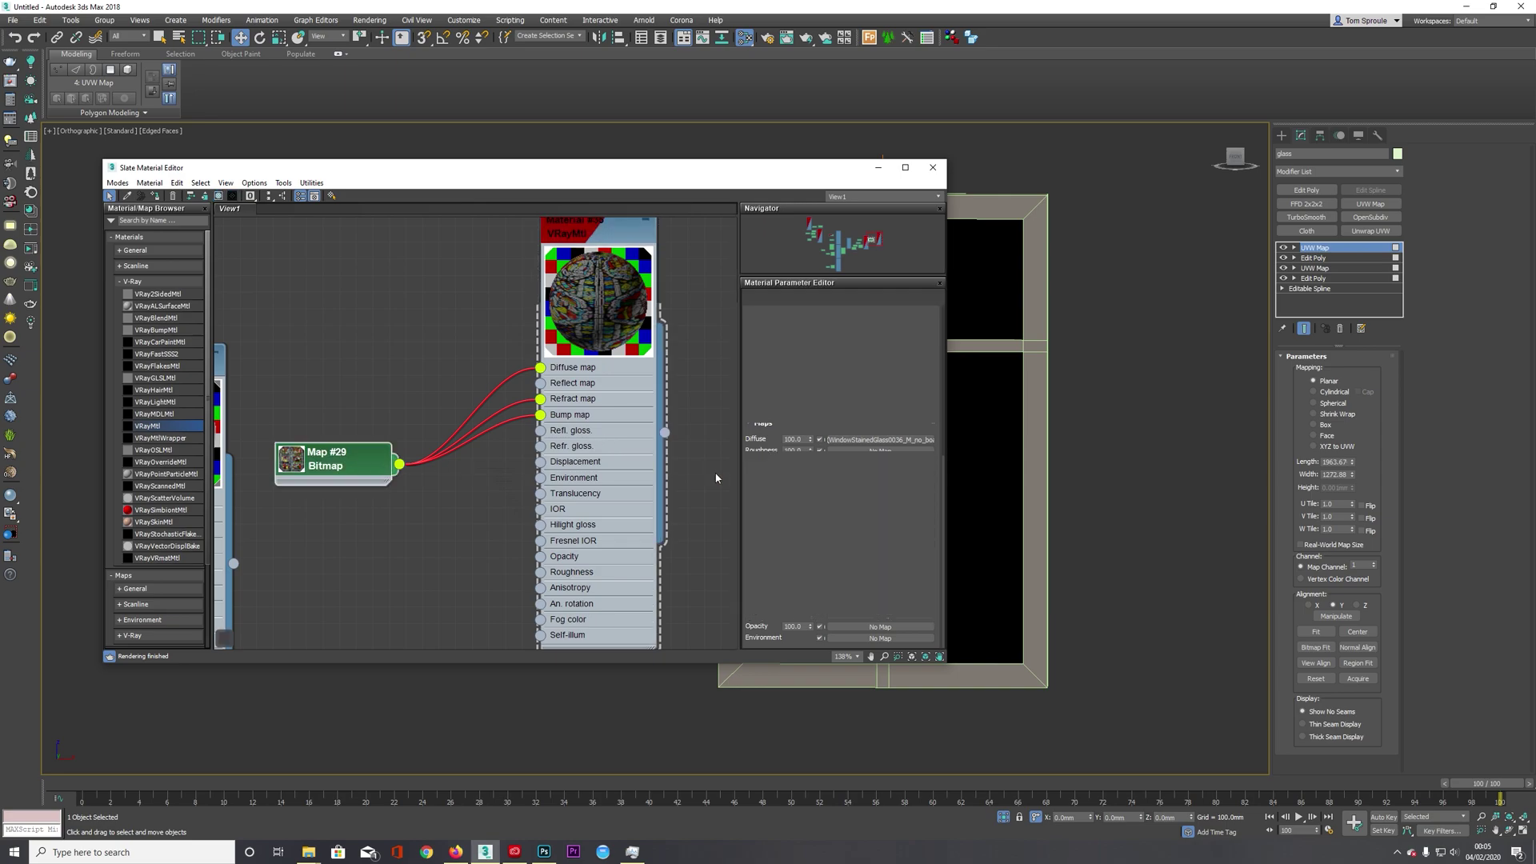
pyautogui.doubleClick(332, 460)
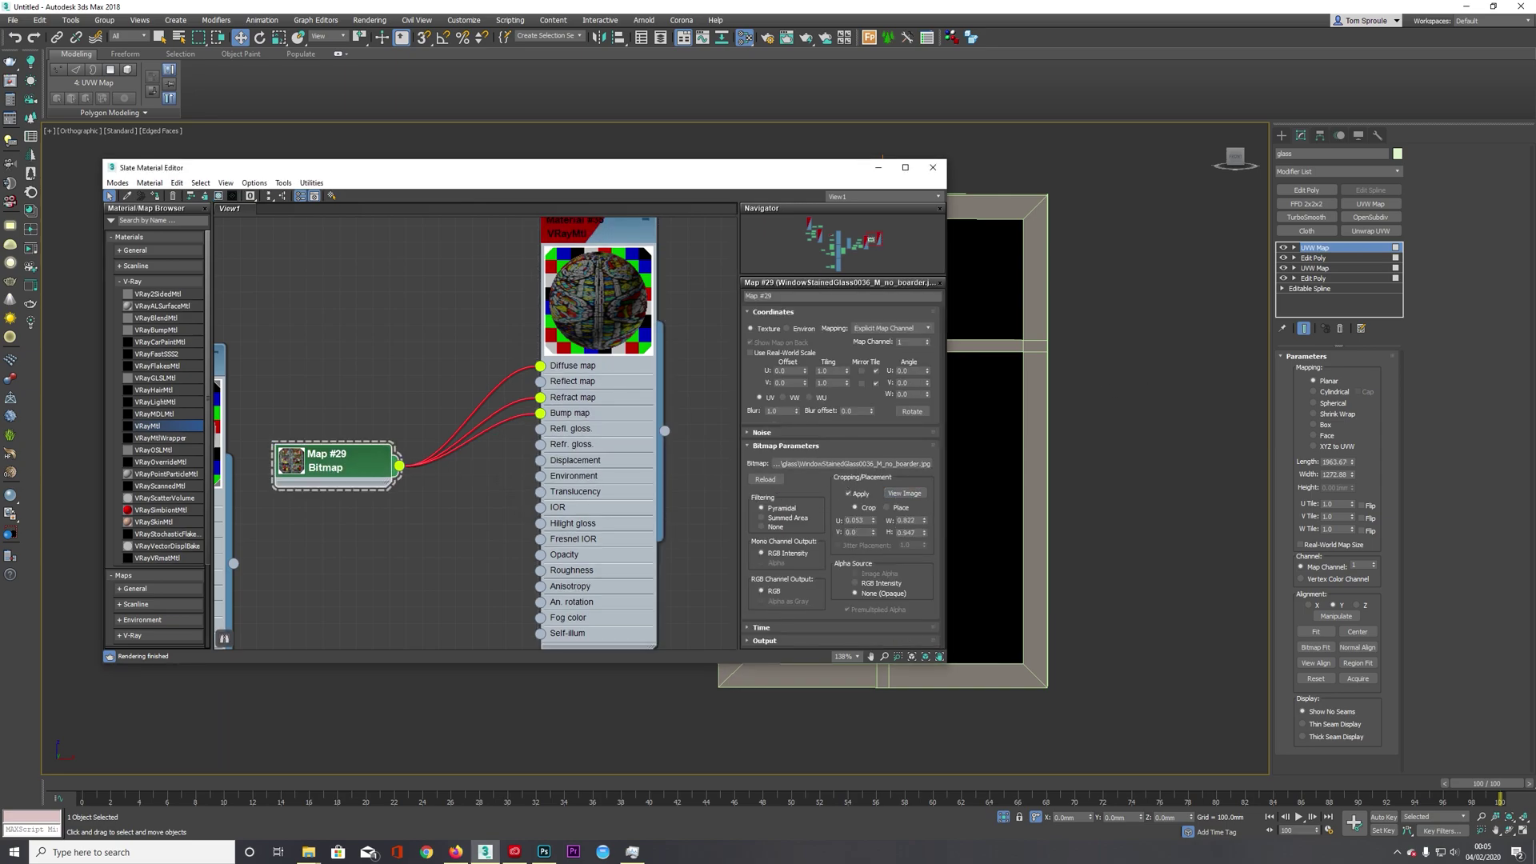
pyautogui.click(905, 493)
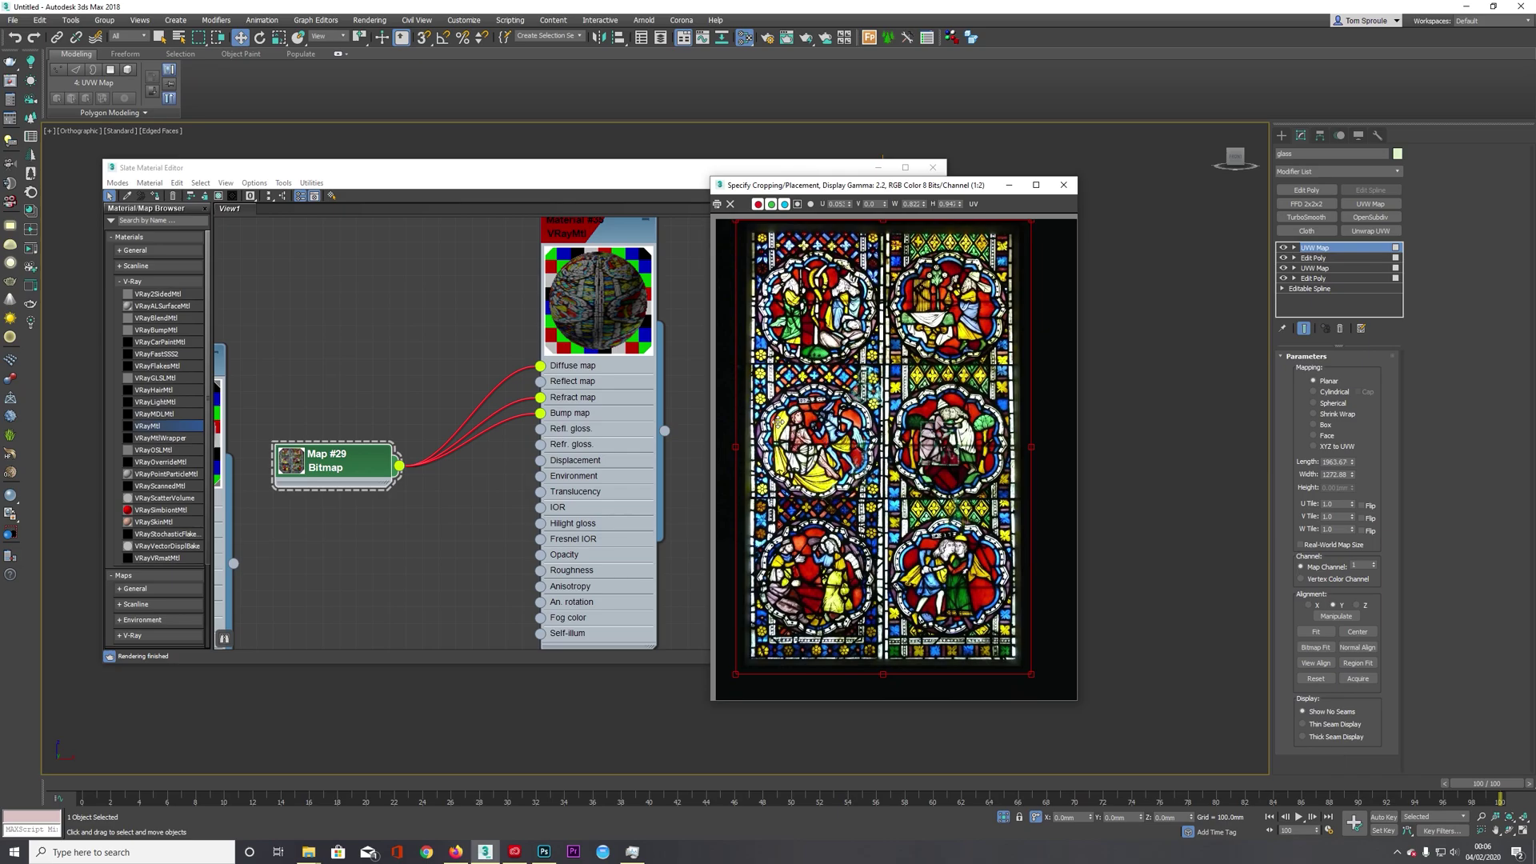
pyautogui.click(1063, 185)
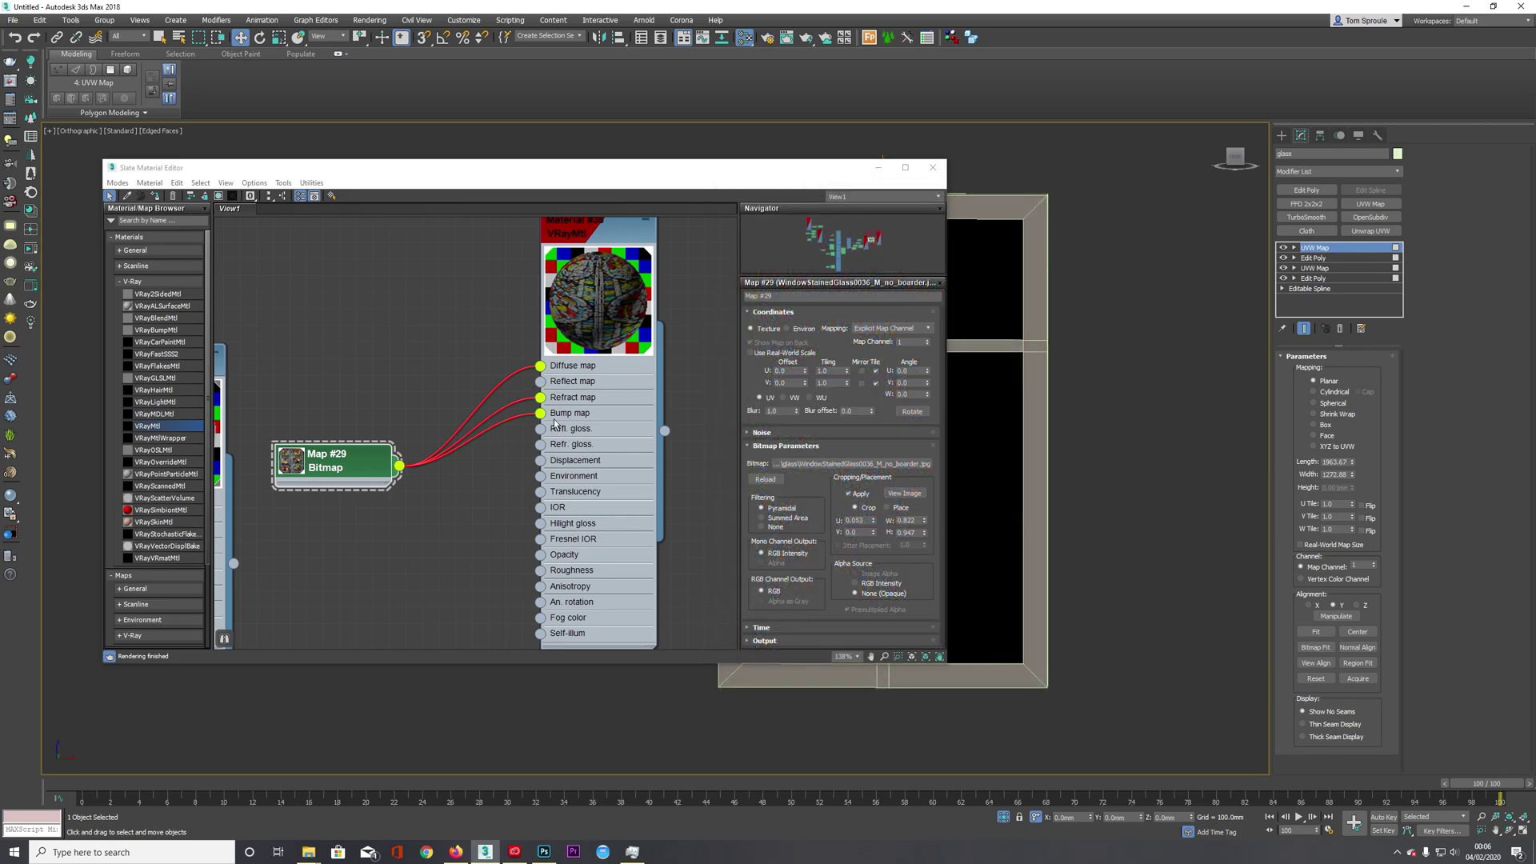
# - Insert an Output map between the Map #29 bitmap and the Bump map input of Material #35
pyautogui.moveTo(336, 460); pyautogui.dragTo(320, 460)
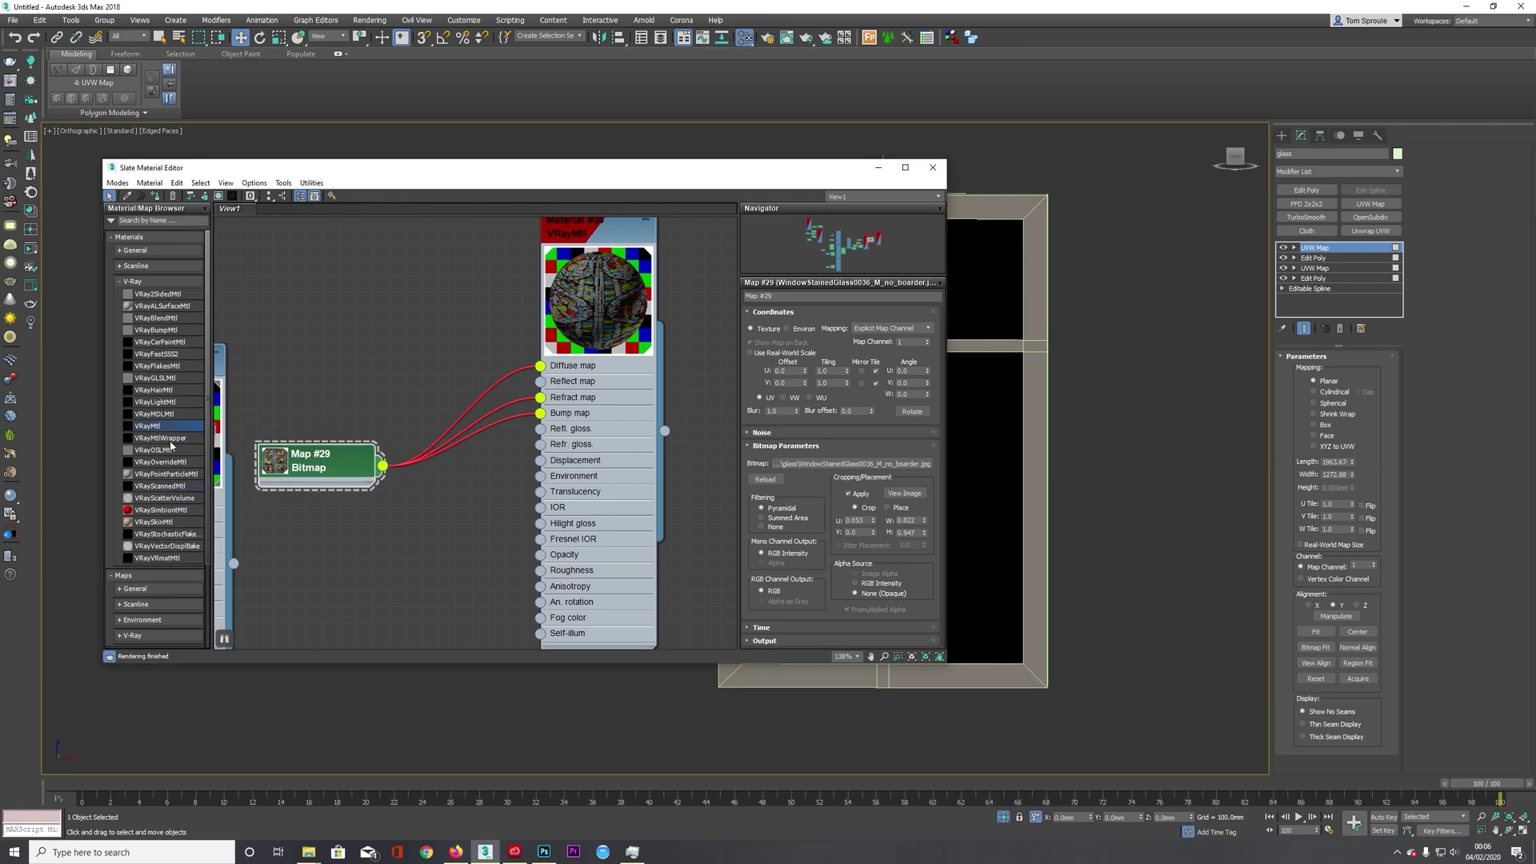
pyautogui.click(132, 282)
pyautogui.click(136, 250)
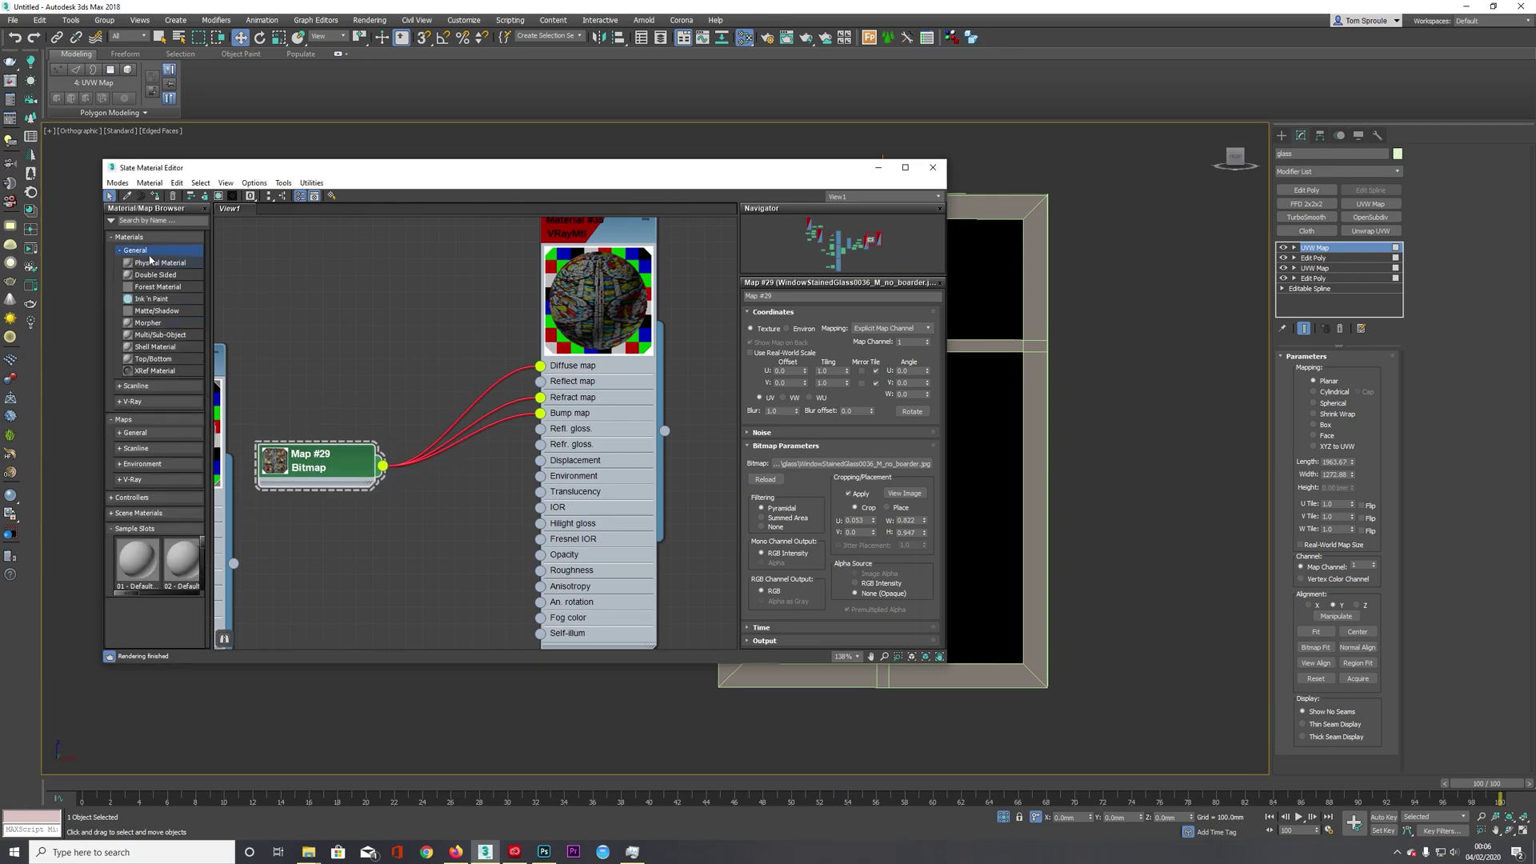
pyautogui.click(136, 250)
pyautogui.click(138, 313)
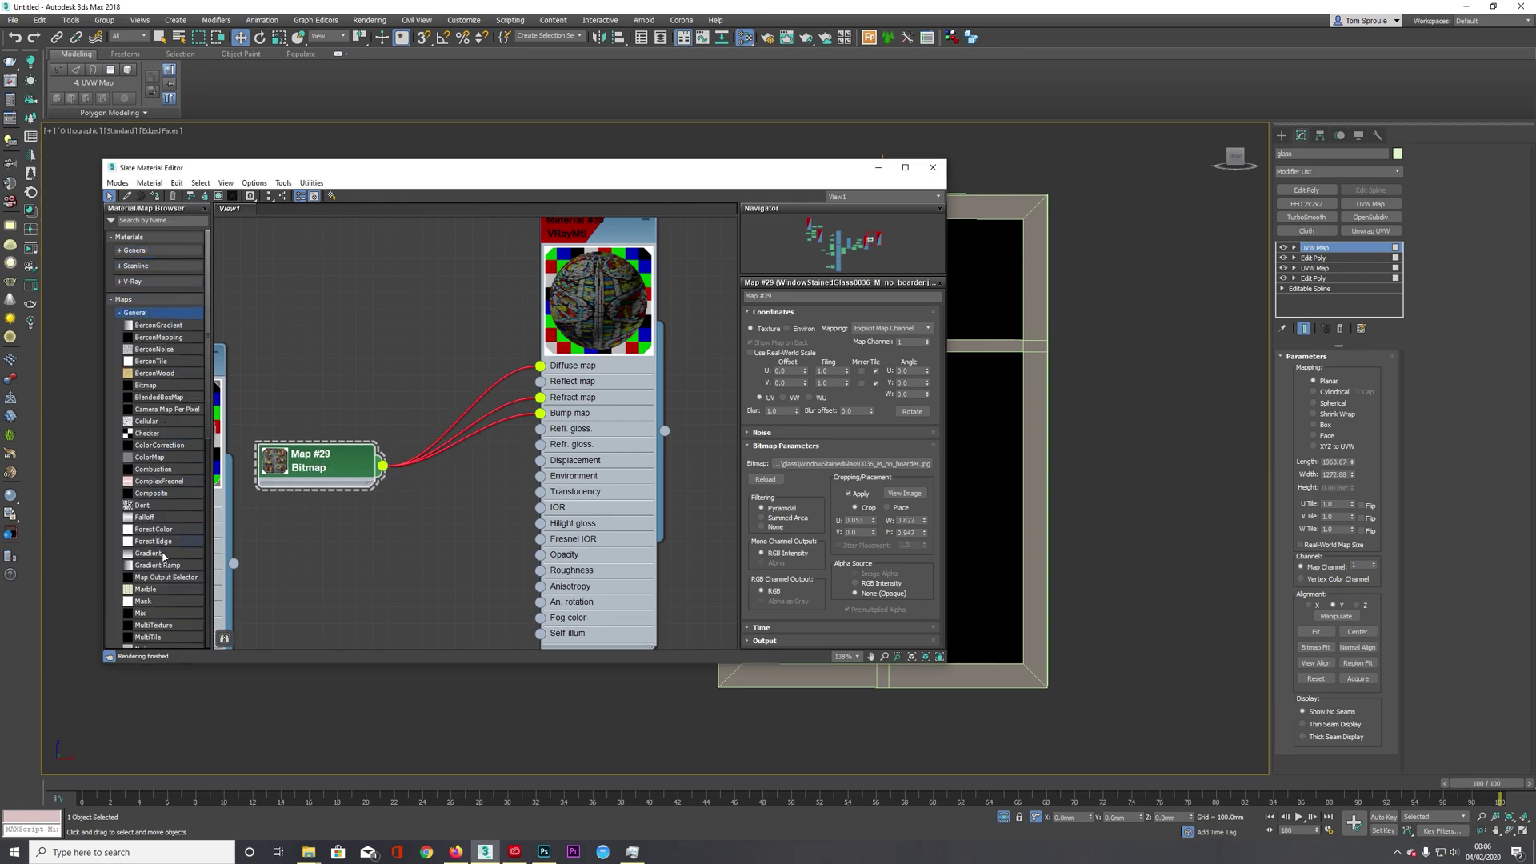
pyautogui.scroll(-5, 163, 554)
pyautogui.moveTo(153, 491); pyautogui.dragTo(468, 538)
pyautogui.doubleClick(469, 538)
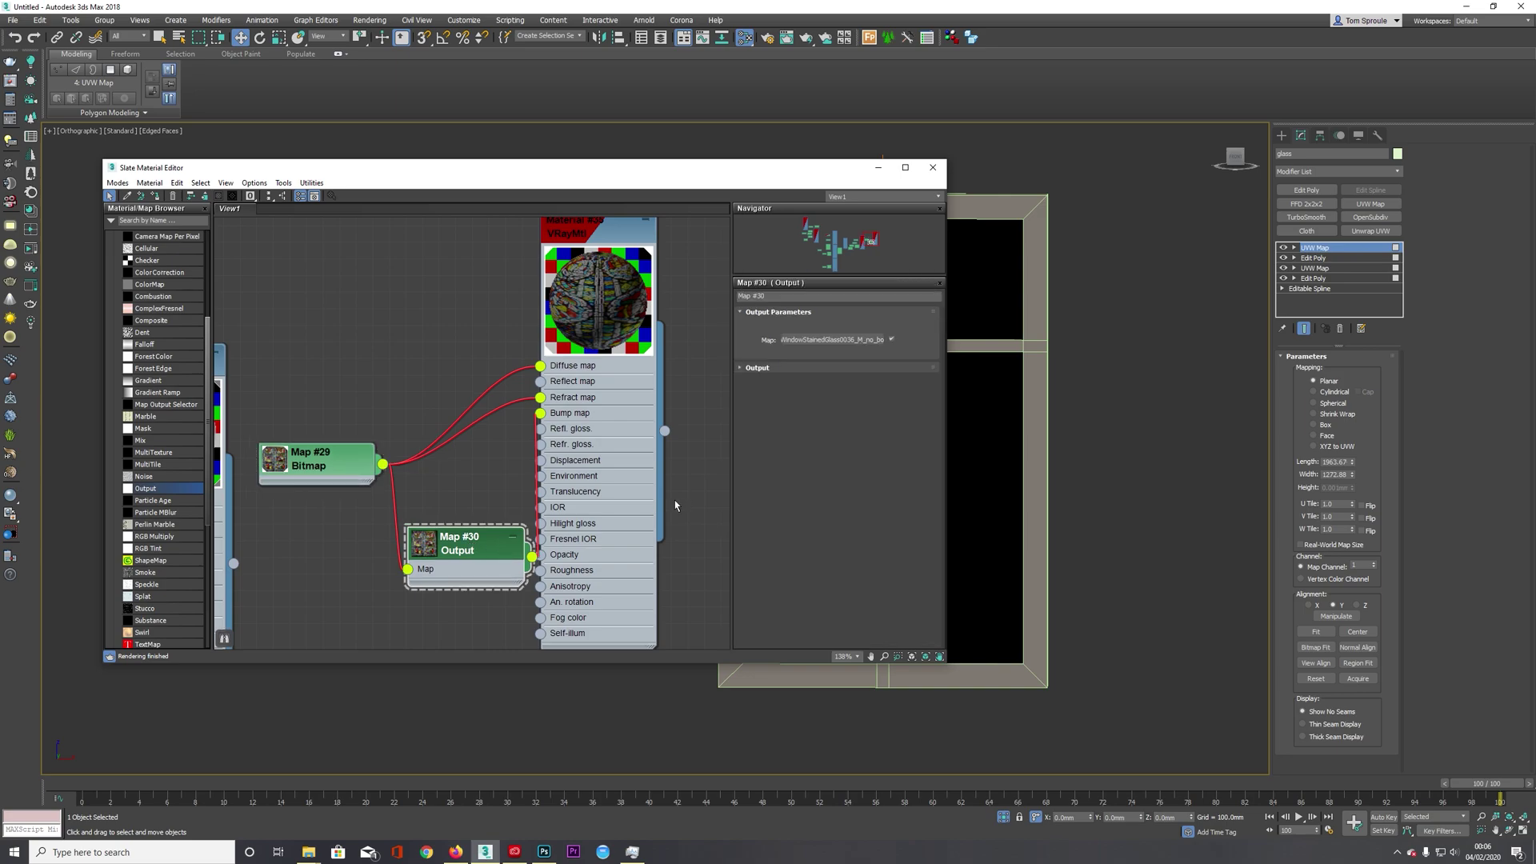
# - Enable Invert on the Output map and arrange its node between the bitmap and the material
pyautogui.click(803, 369)
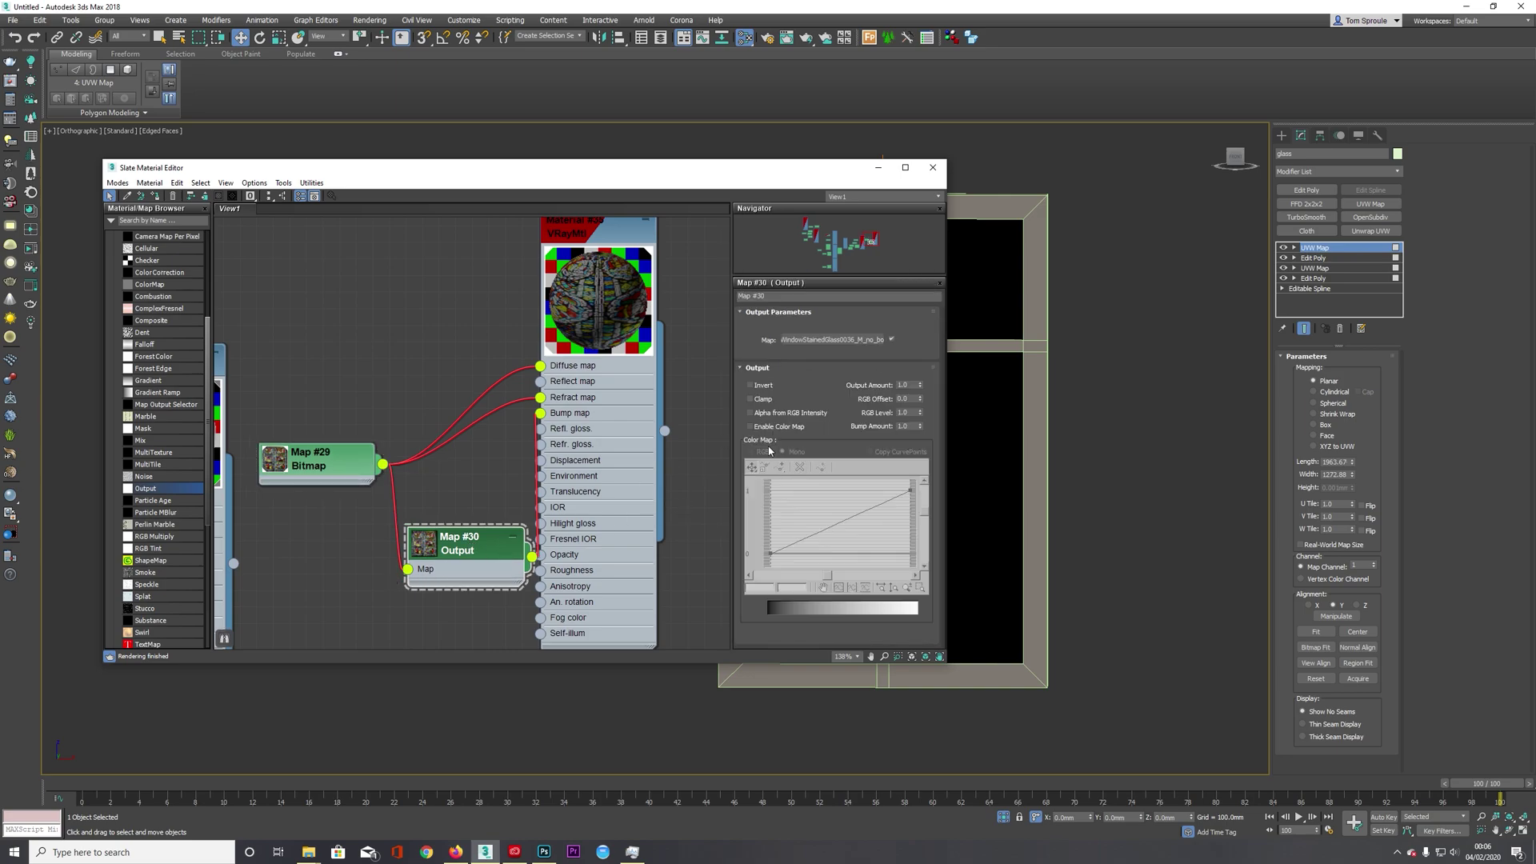
pyautogui.click(751, 386)
pyautogui.moveTo(483, 552); pyautogui.dragTo(466, 534)
pyautogui.doubleClick(409, 530)
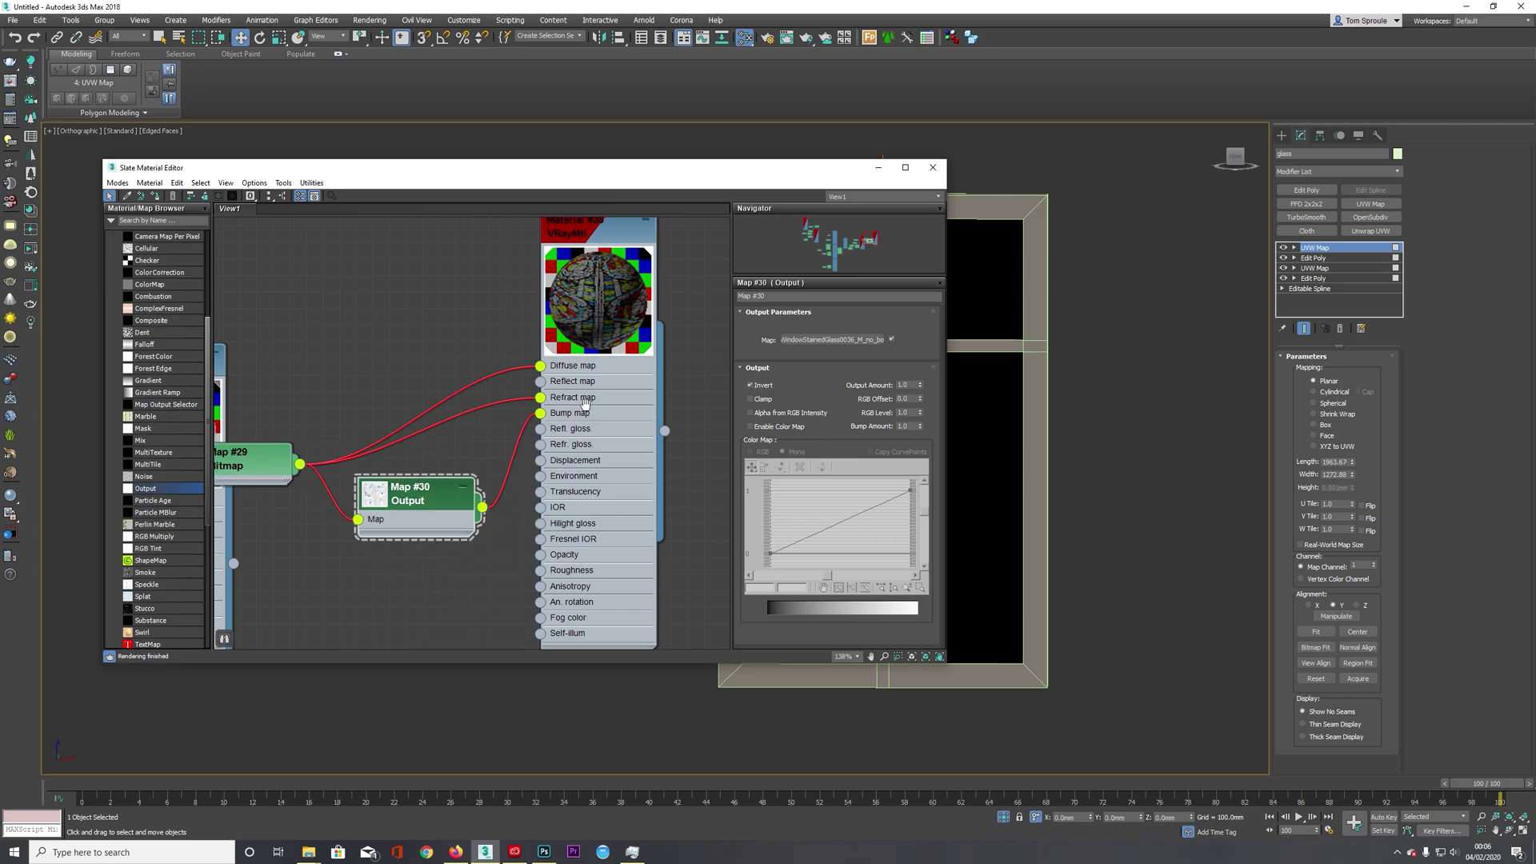
# - Give Material #35 a white reflection colour and set its RGlossiness to 0.9
pyautogui.moveTo(586, 404); pyautogui.dragTo(592, 477, button='middle')
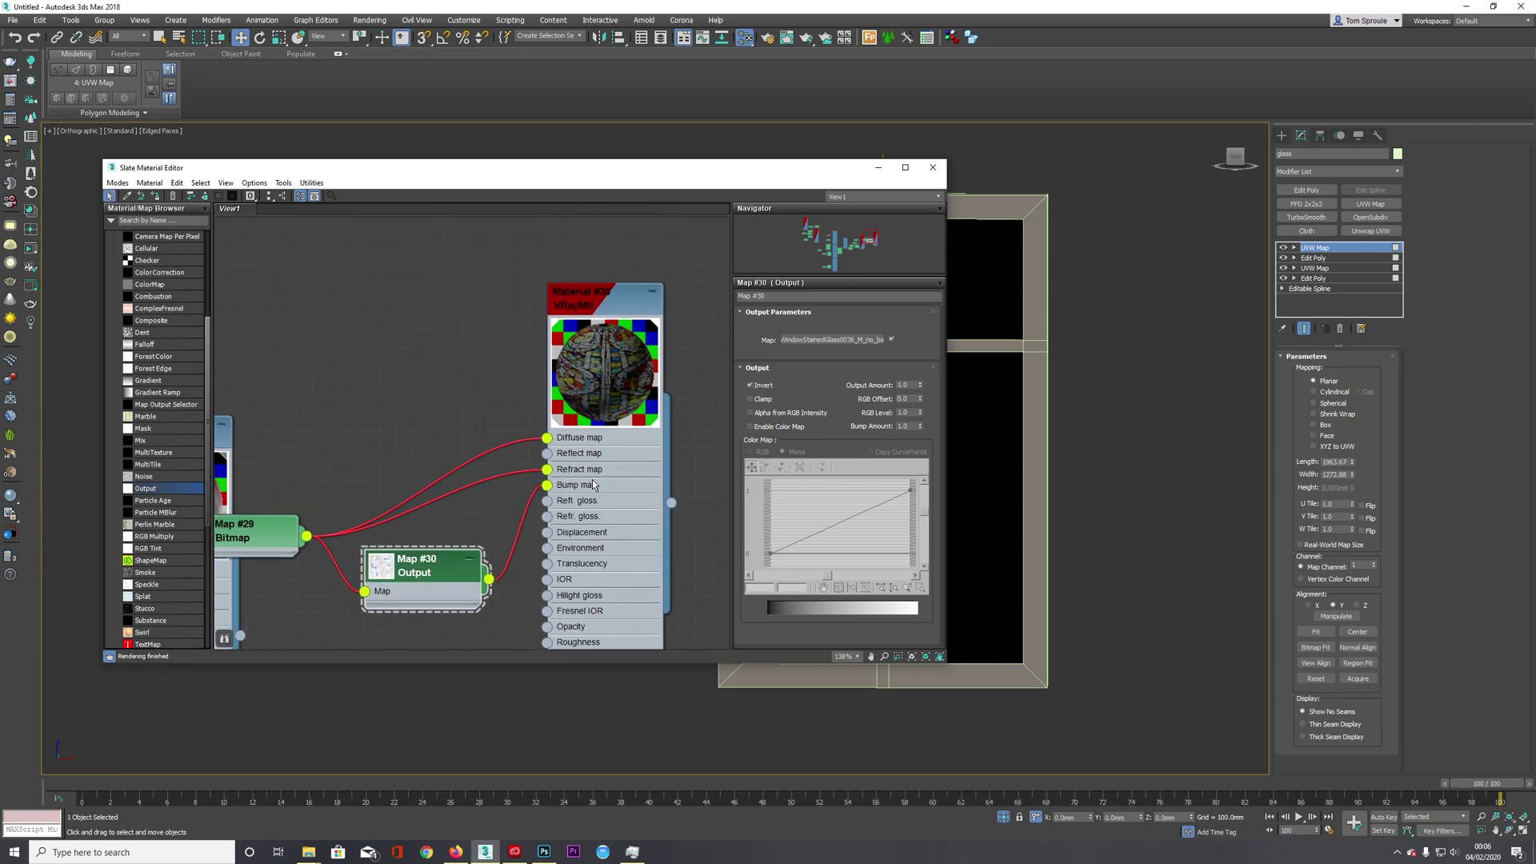
pyautogui.doubleClick(600, 470)
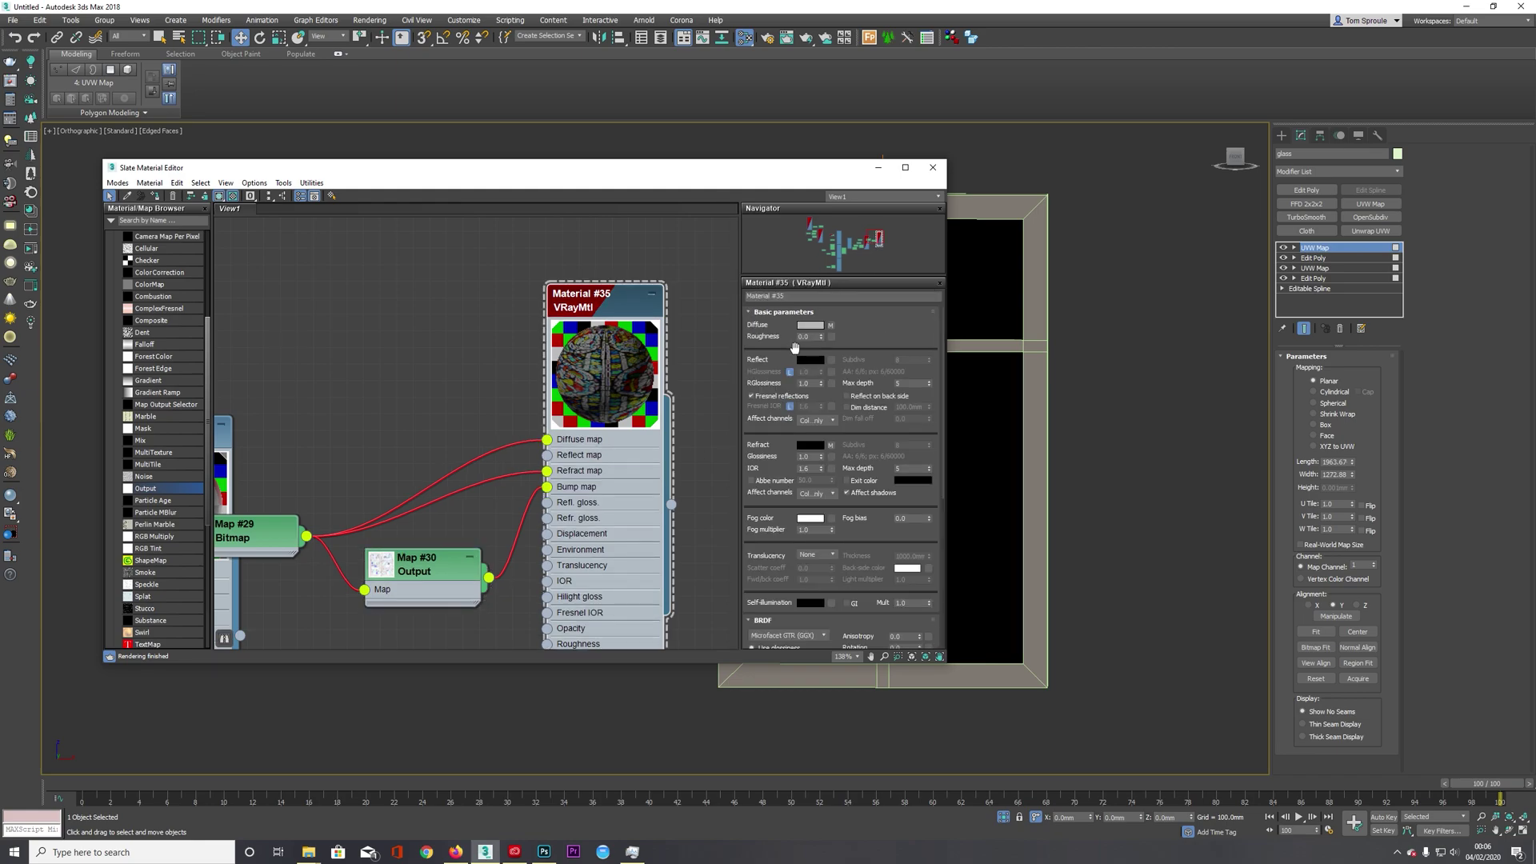
pyautogui.click(812, 361)
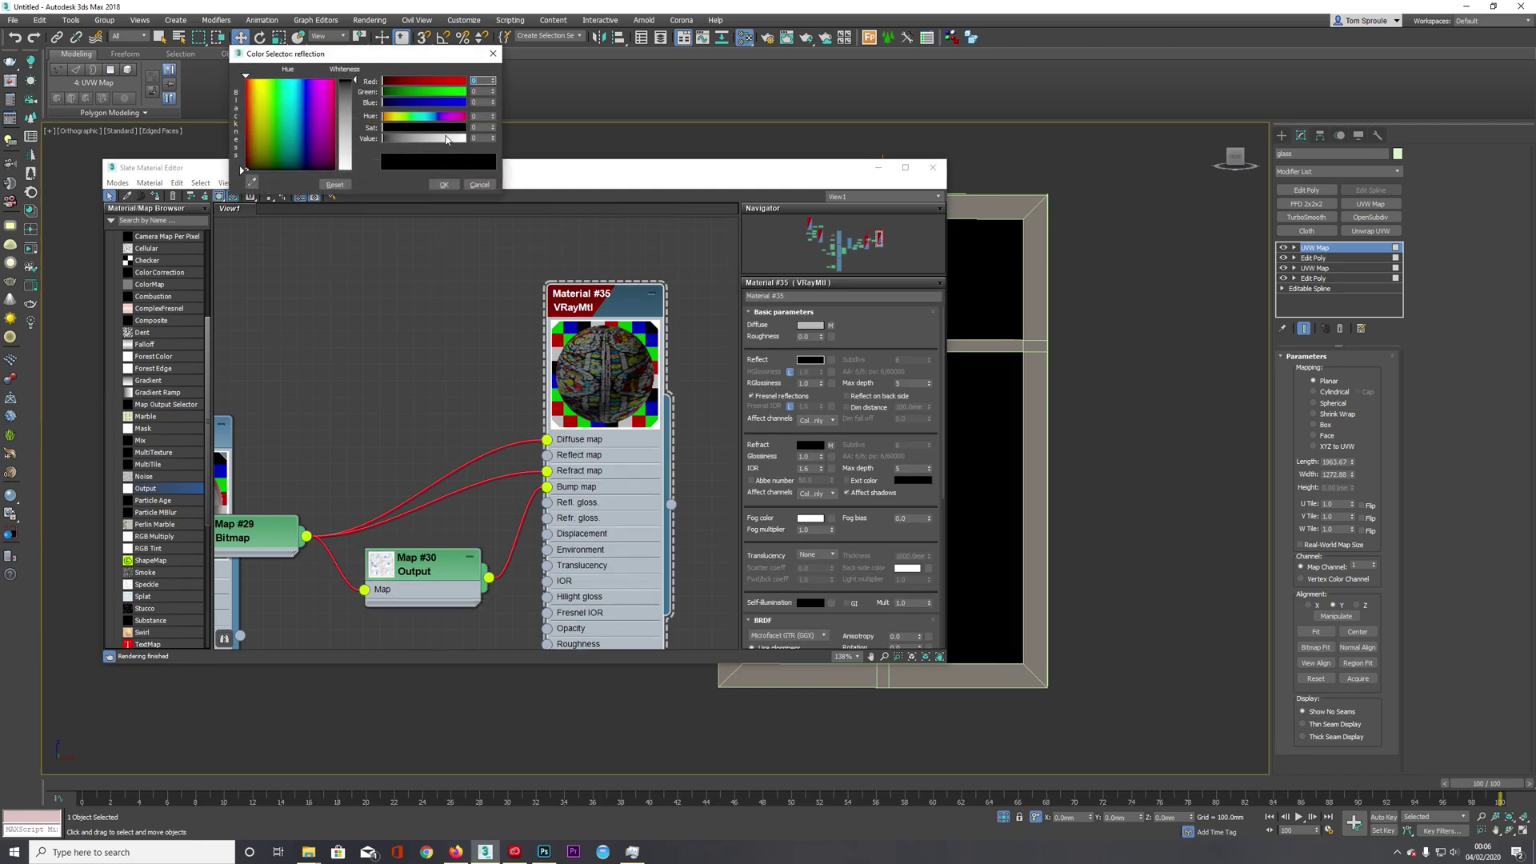
pyautogui.moveTo(449, 138); pyautogui.dragTo(467, 139)
pyautogui.click(444, 185)
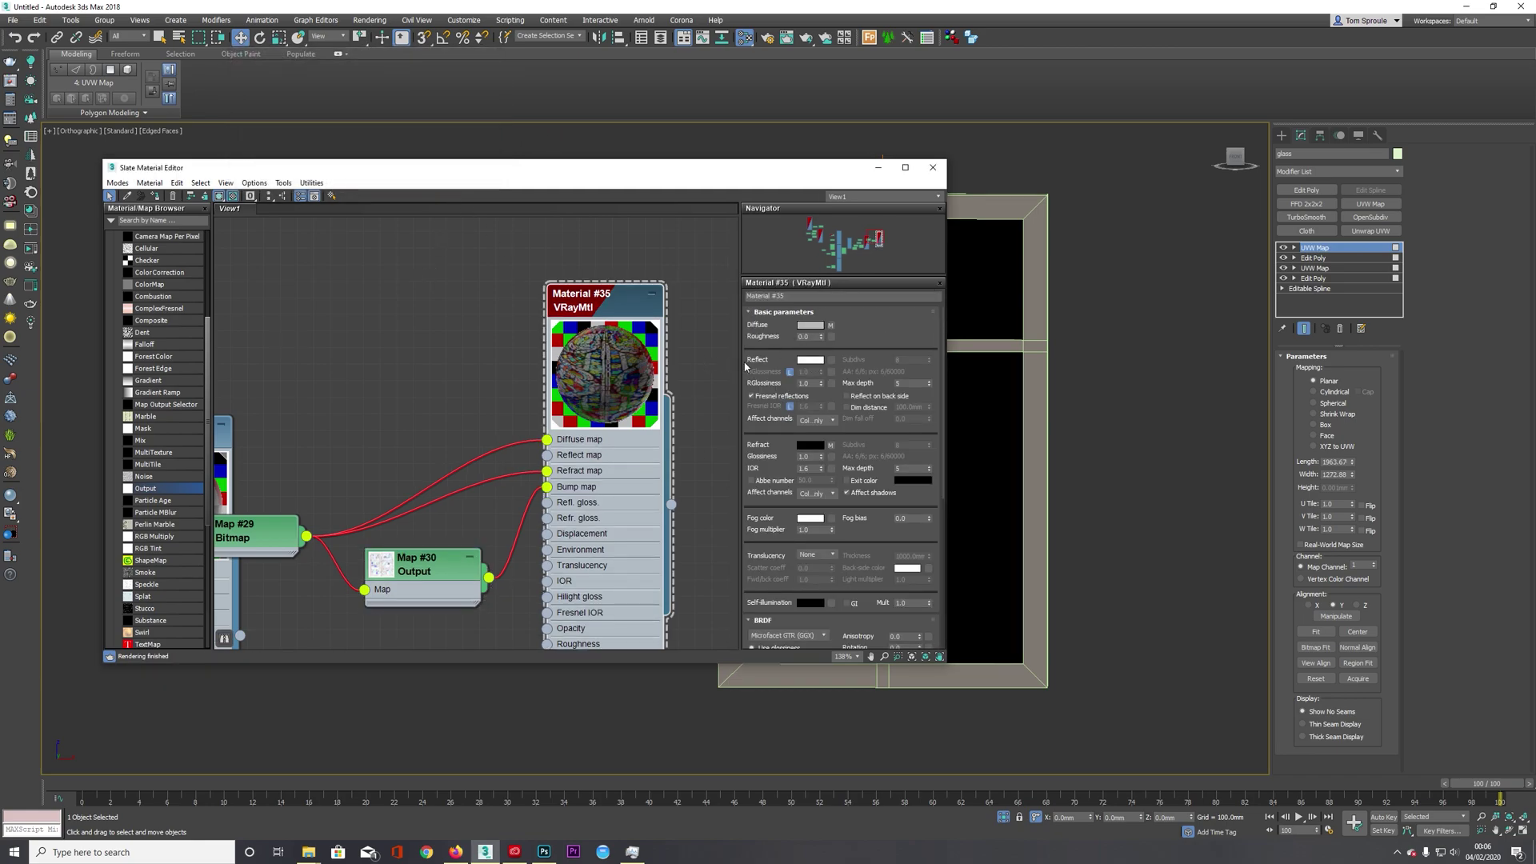
pyautogui.doubleClick(815, 384)
pyautogui.write('.9')
pyautogui.press('Return')
# - Exit isolation to the four-viewport layout and add an Edit Poly modifier on top of the glass pane's stack
pyautogui.click(1002, 818)
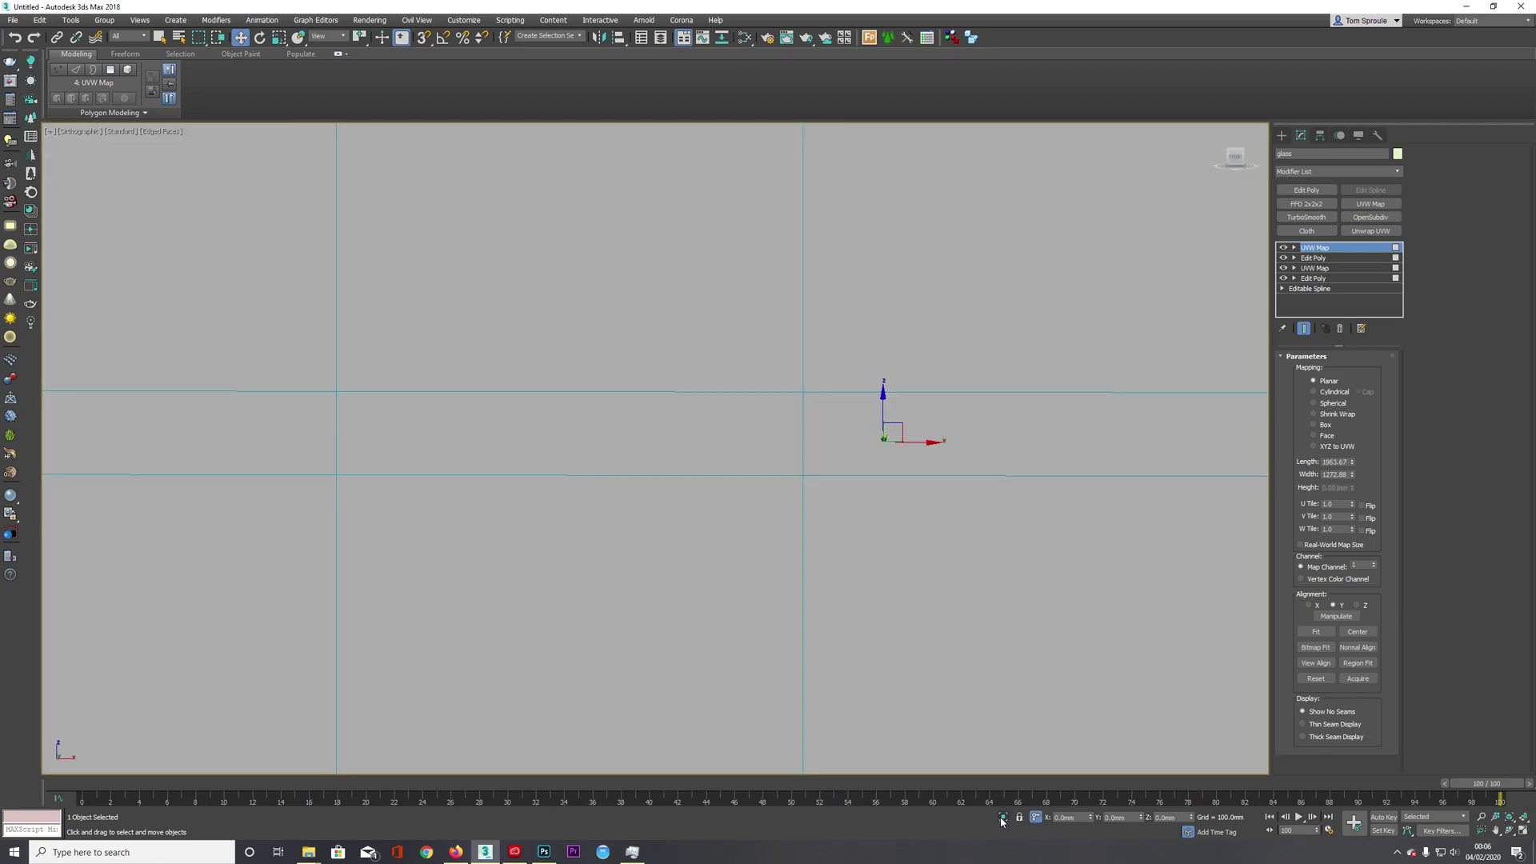
pyautogui.hotkey('alt', 'w')
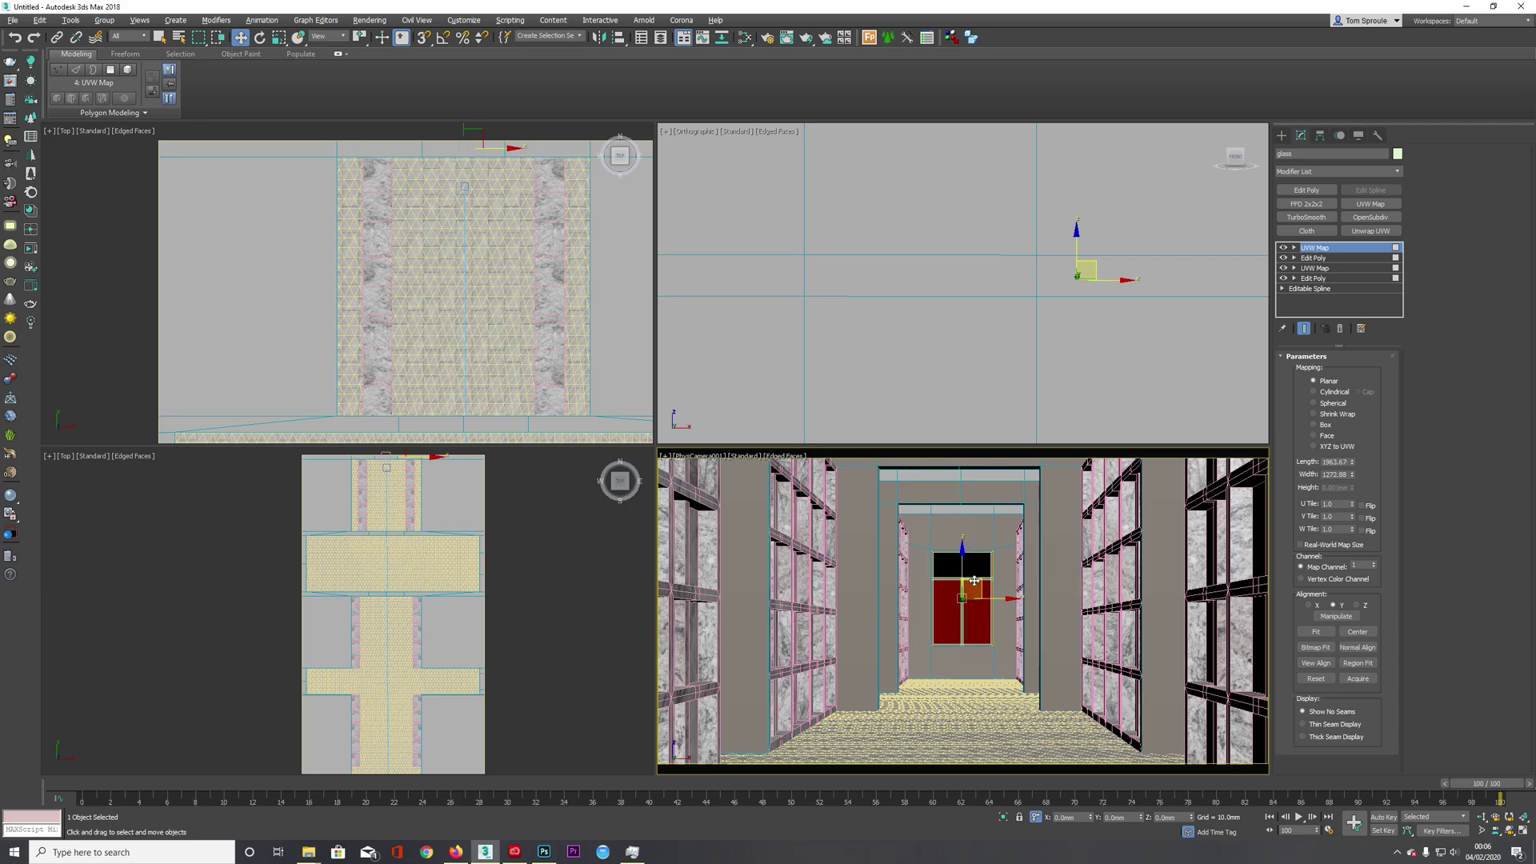
pyautogui.click(1306, 190)
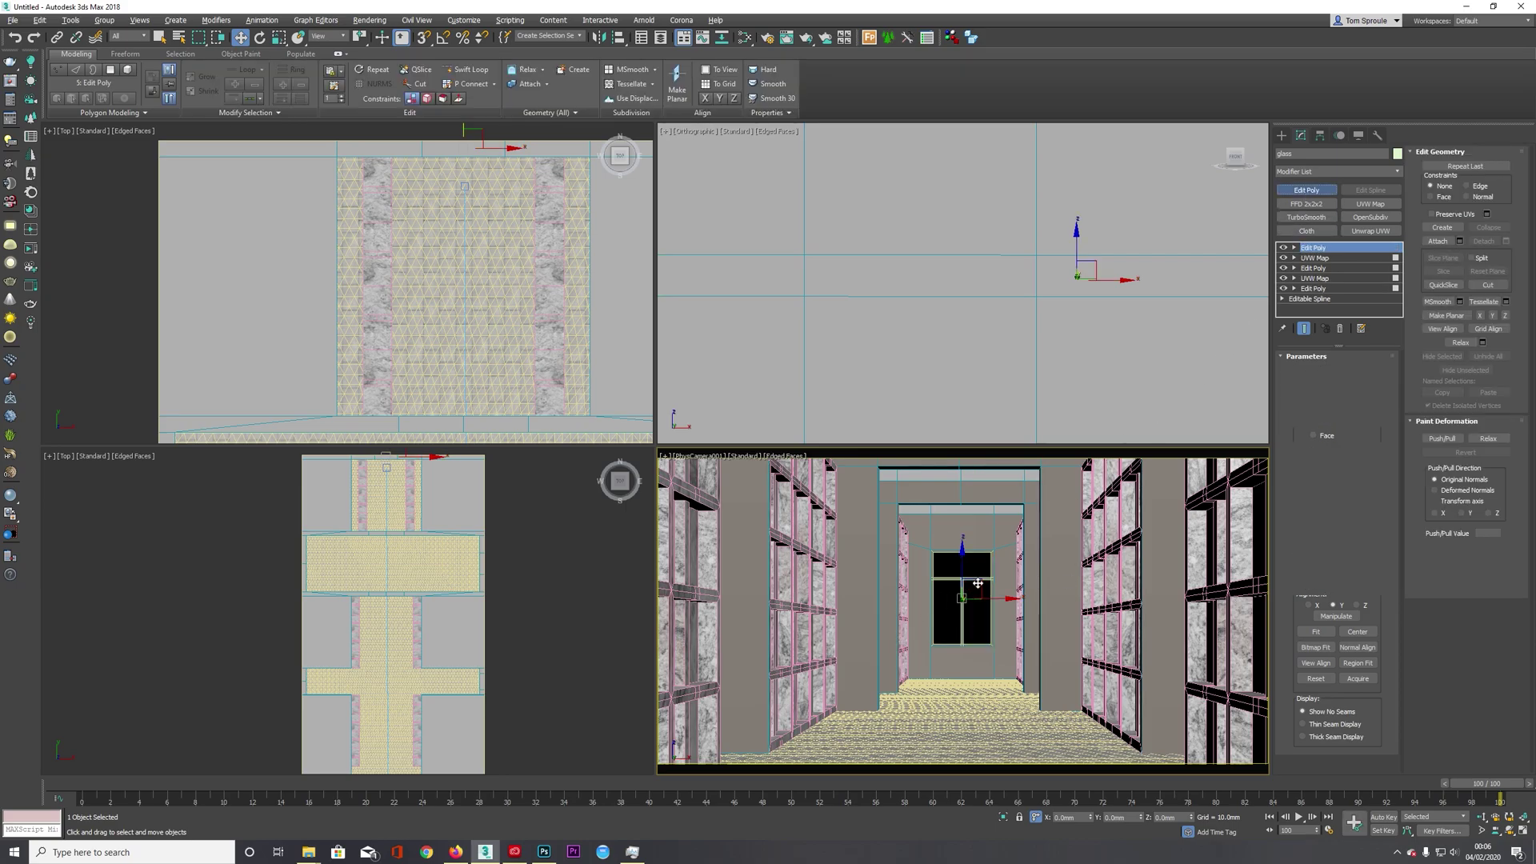
# - Turn on viewport shading for the stained-glass Material #35 and close the material editor
pyautogui.press('m')
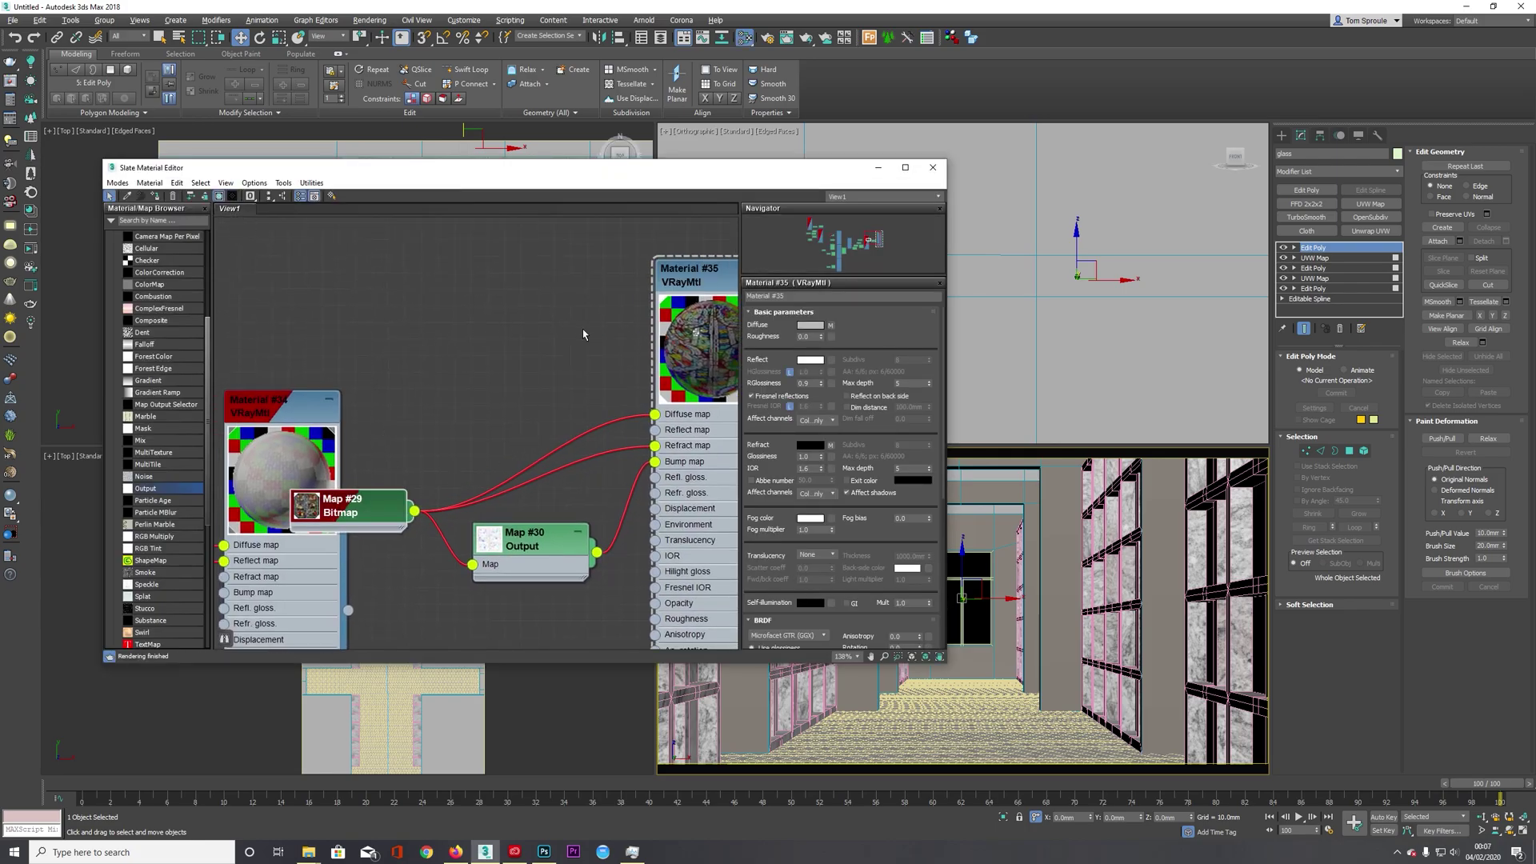
pyautogui.moveTo(571, 471); pyautogui.dragTo(441, 483, button='middle')
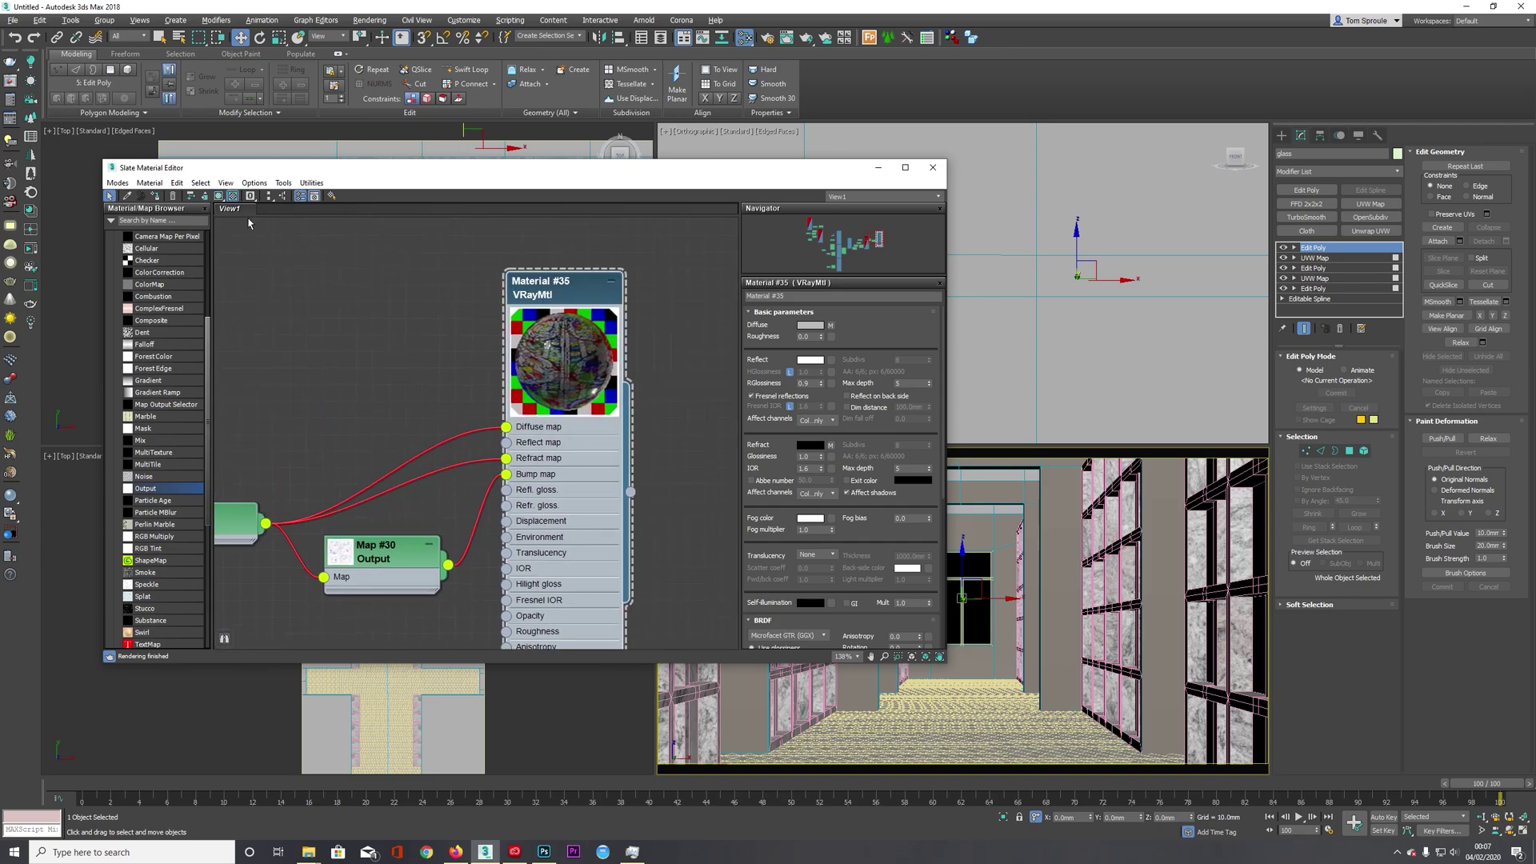
pyautogui.click(220, 196)
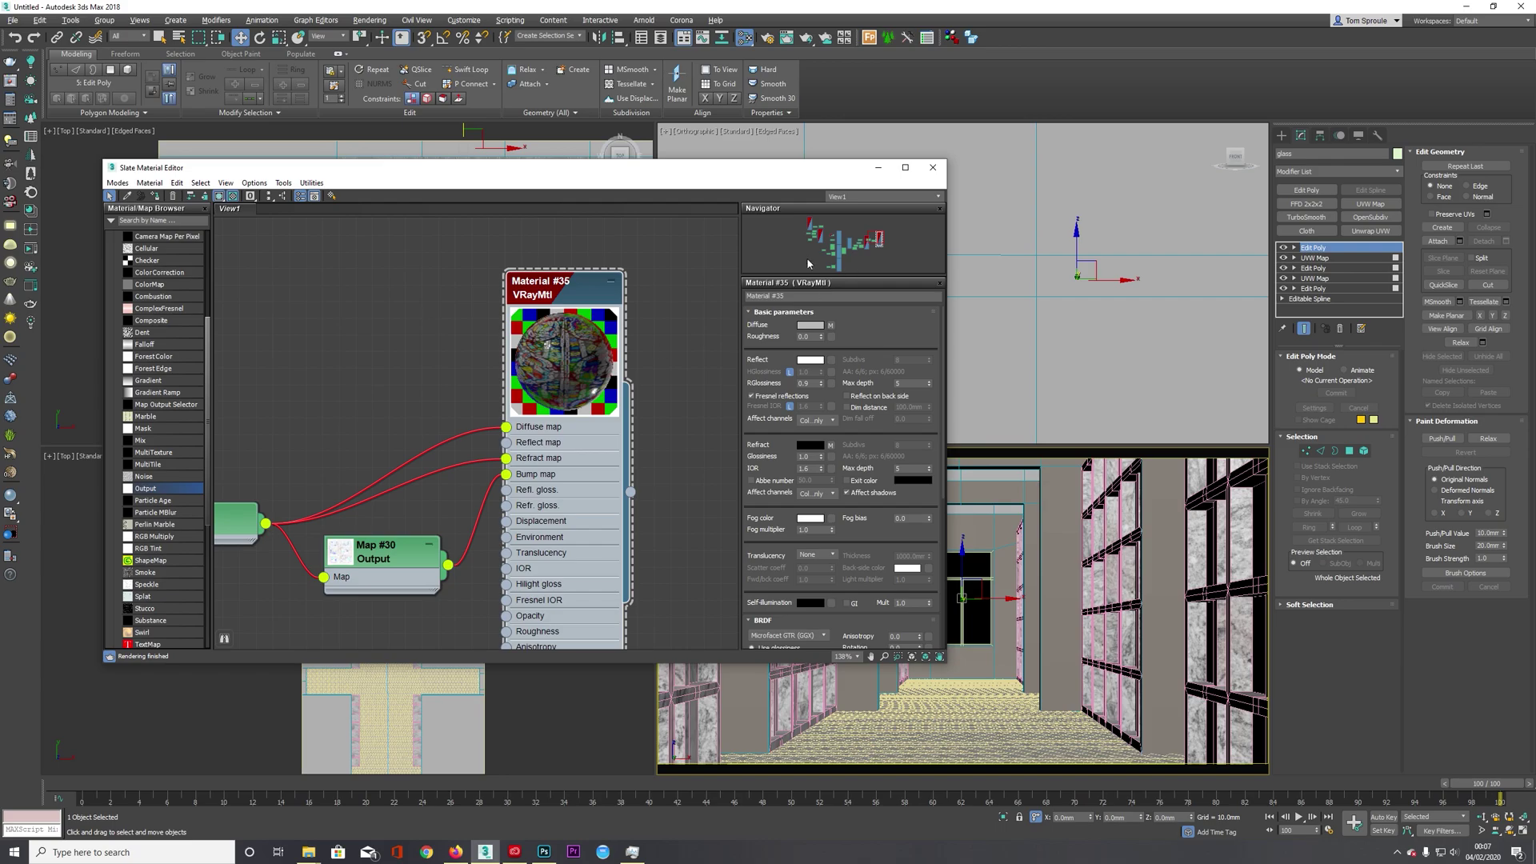
pyautogui.click(932, 167)
# - Bring up the V-Ray frame buffer and draw a render region around the far window and its surrounding wall
pyautogui.rightClick(1003, 591)
pyautogui.click(962, 634)
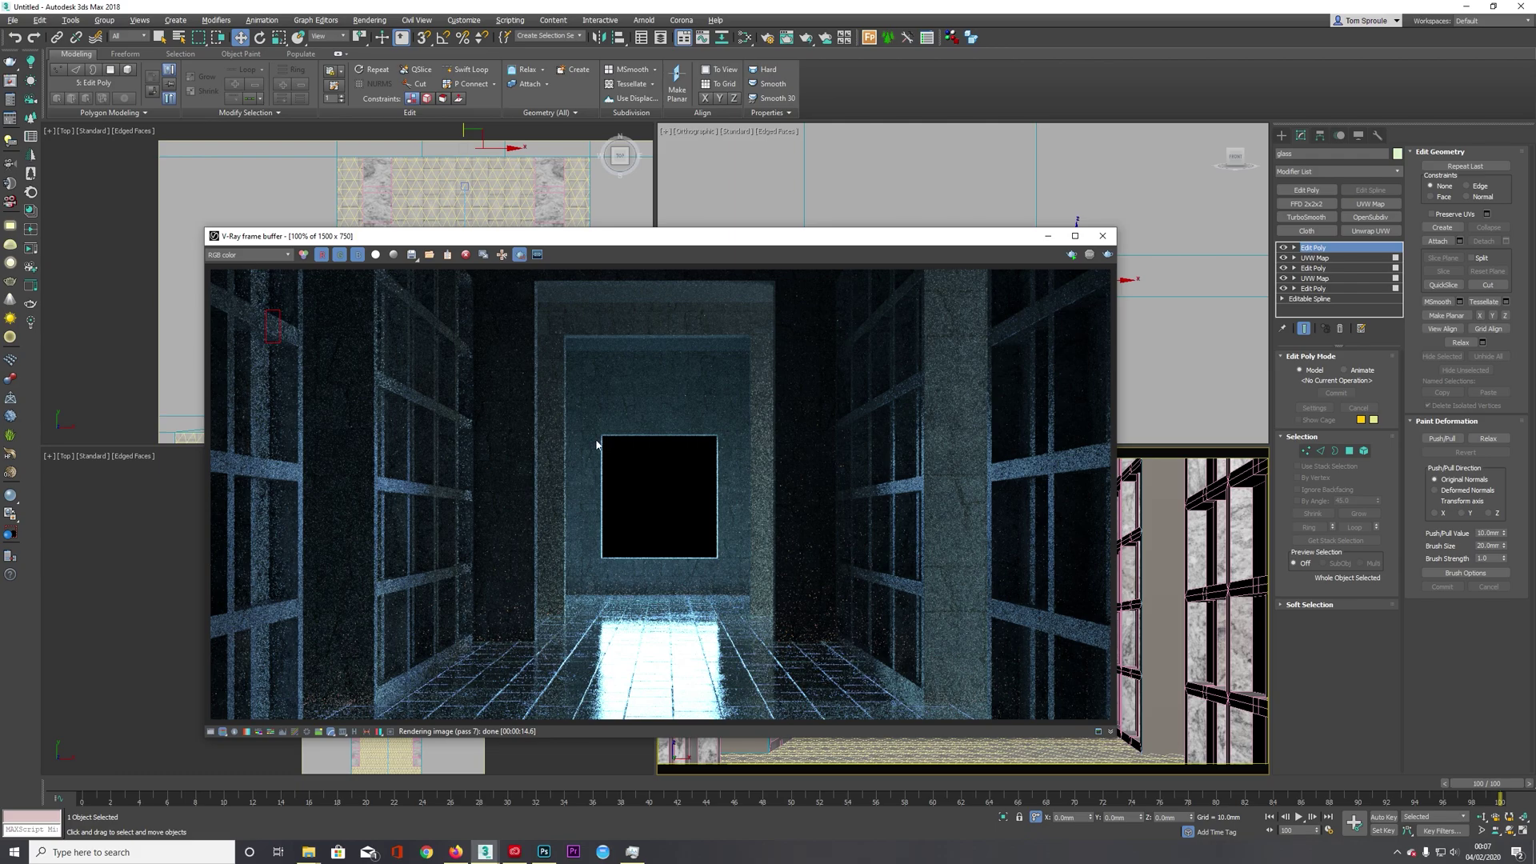
pyautogui.moveTo(587, 354); pyautogui.dragTo(759, 615)
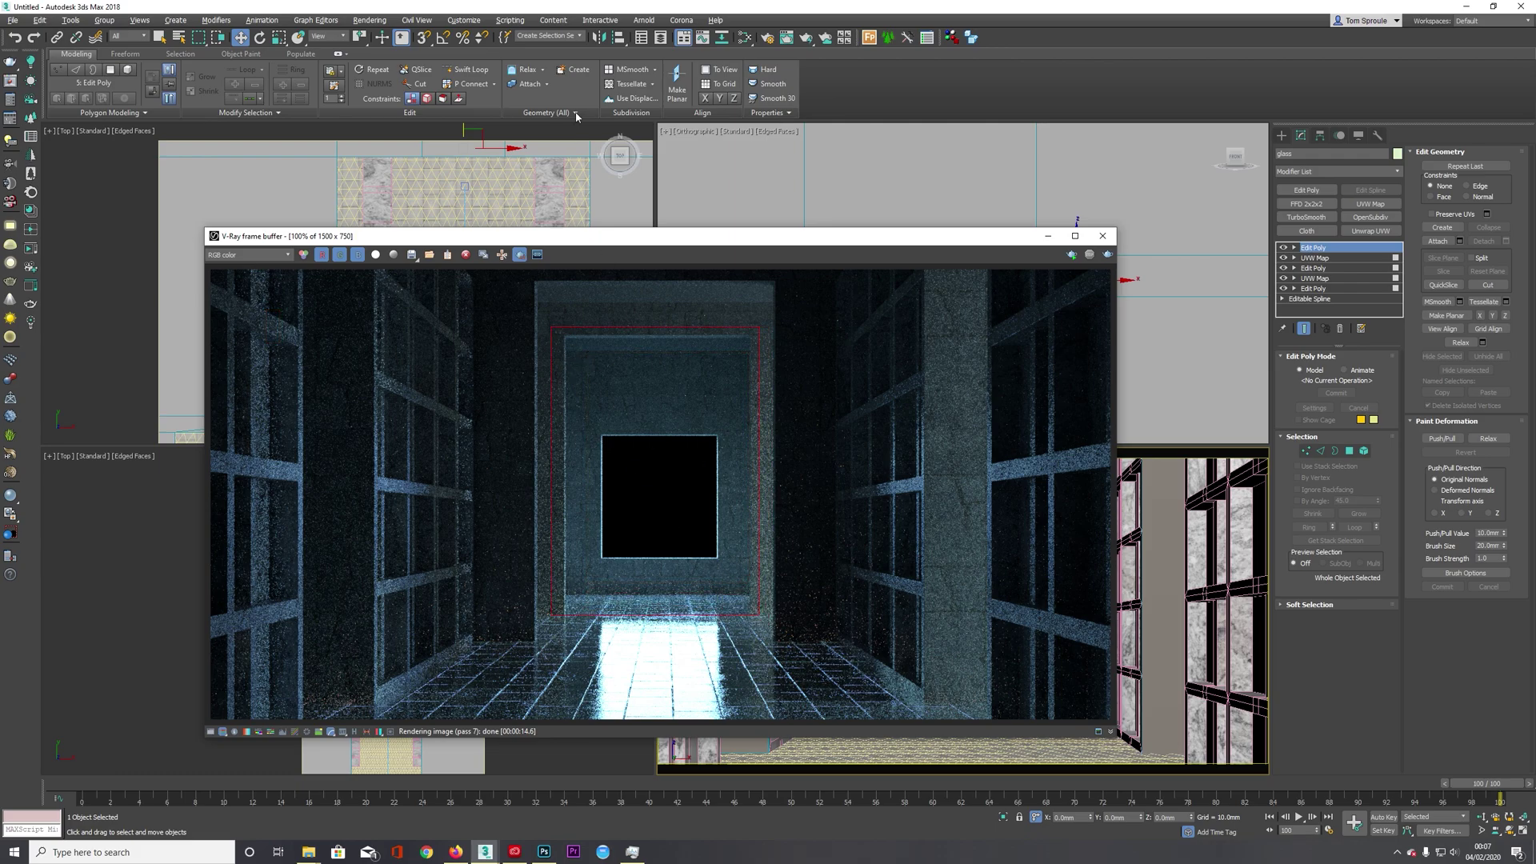
# - Render the region through PhysCamera001 with V-Ray and examine the stained-glass window up close
pyautogui.click(770, 72)
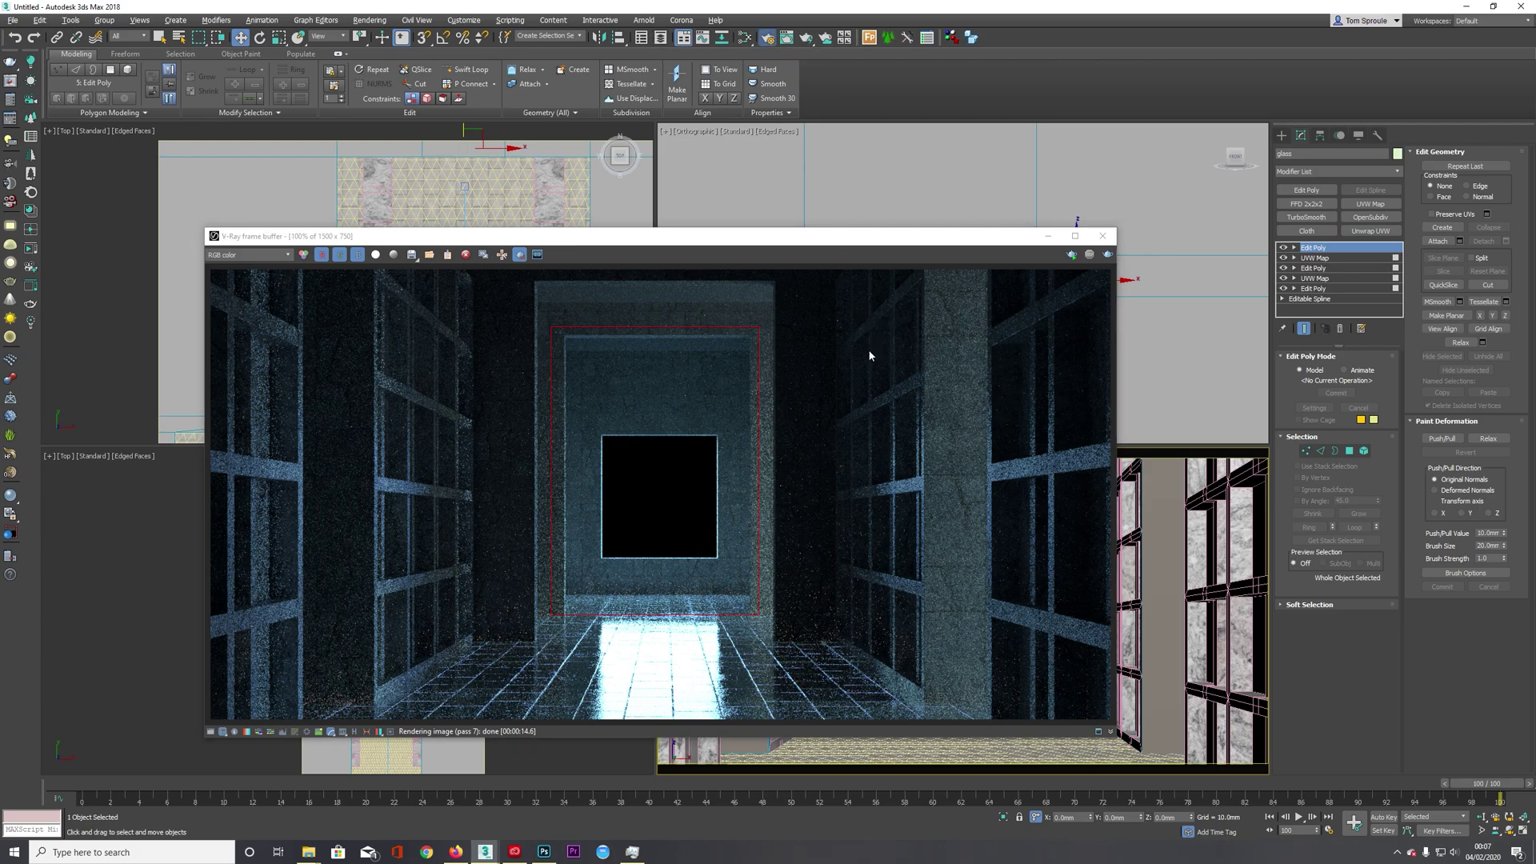
pyautogui.press('F10')
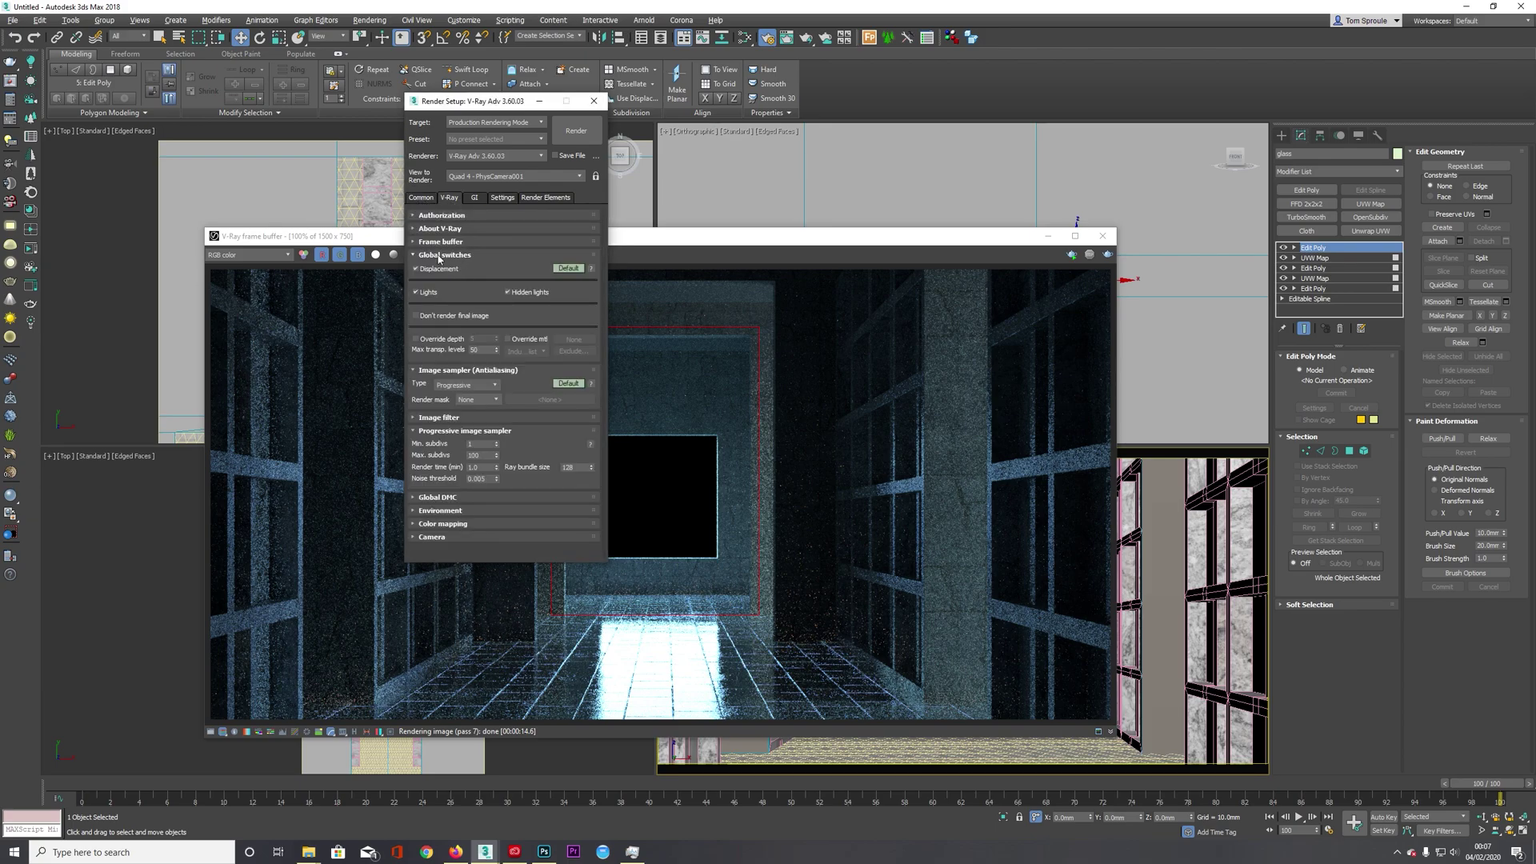
pyautogui.click(1107, 254)
pyautogui.scroll(3, 663, 492)
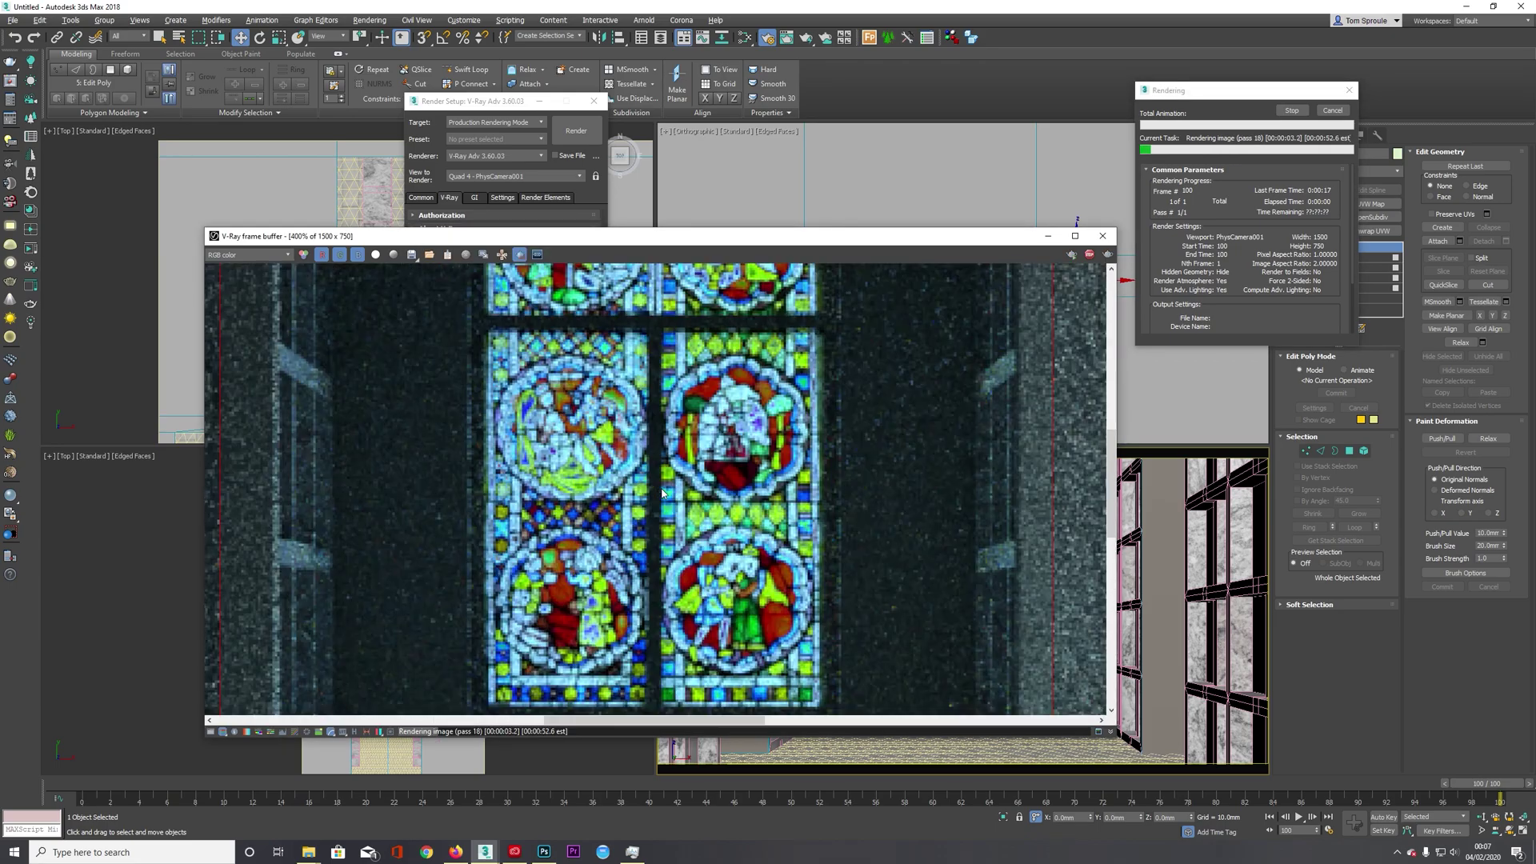
pyautogui.scroll(-1, 662, 492)
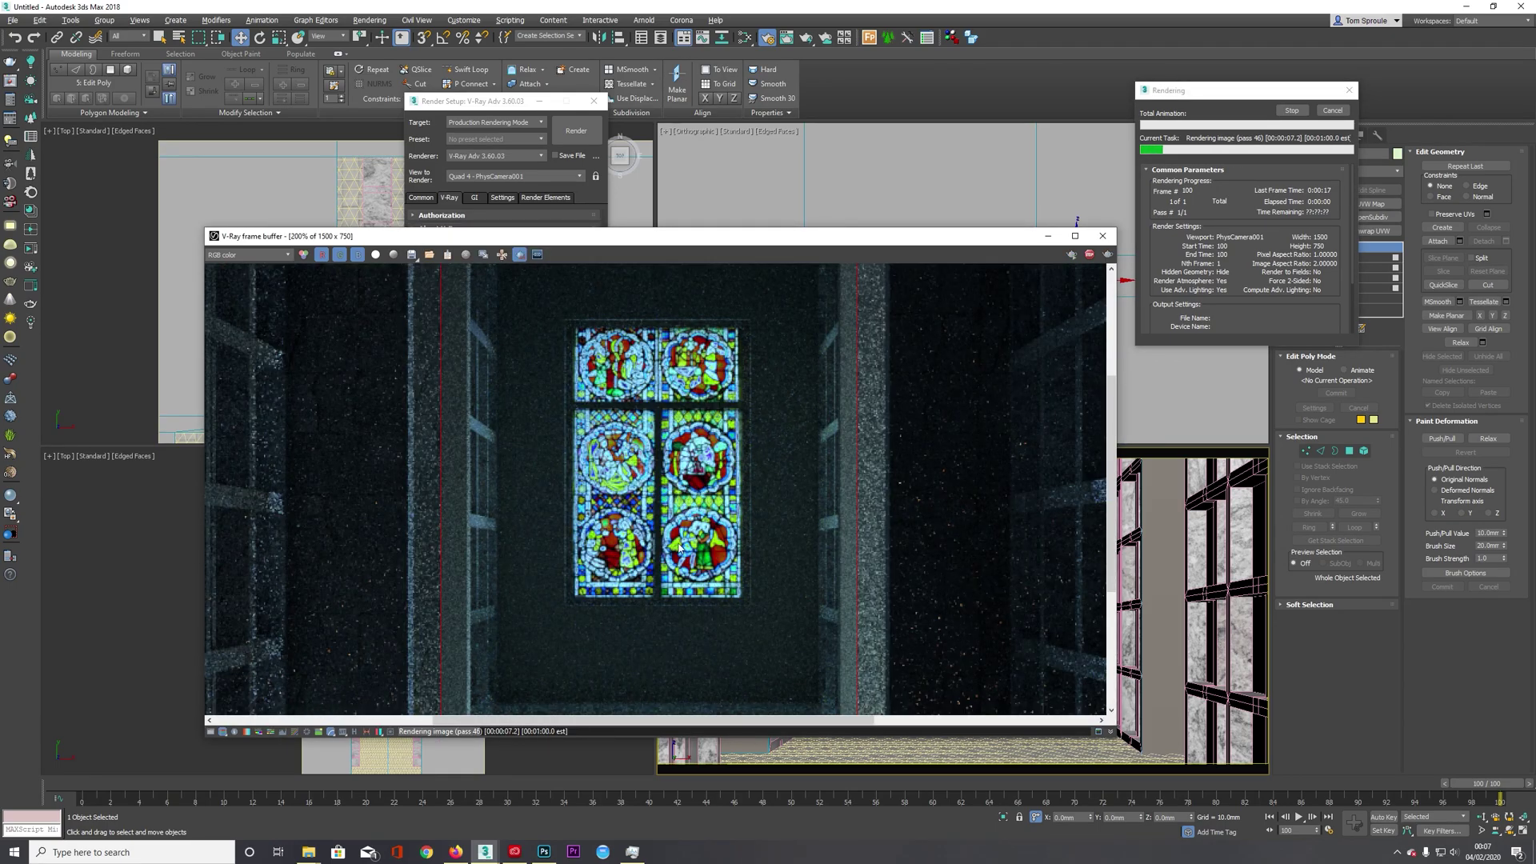
# - Compare the window render up close with the WindowStainedGlass0036 source texture in the browser, switching back to 3ds Max
pyautogui.click(455, 852)
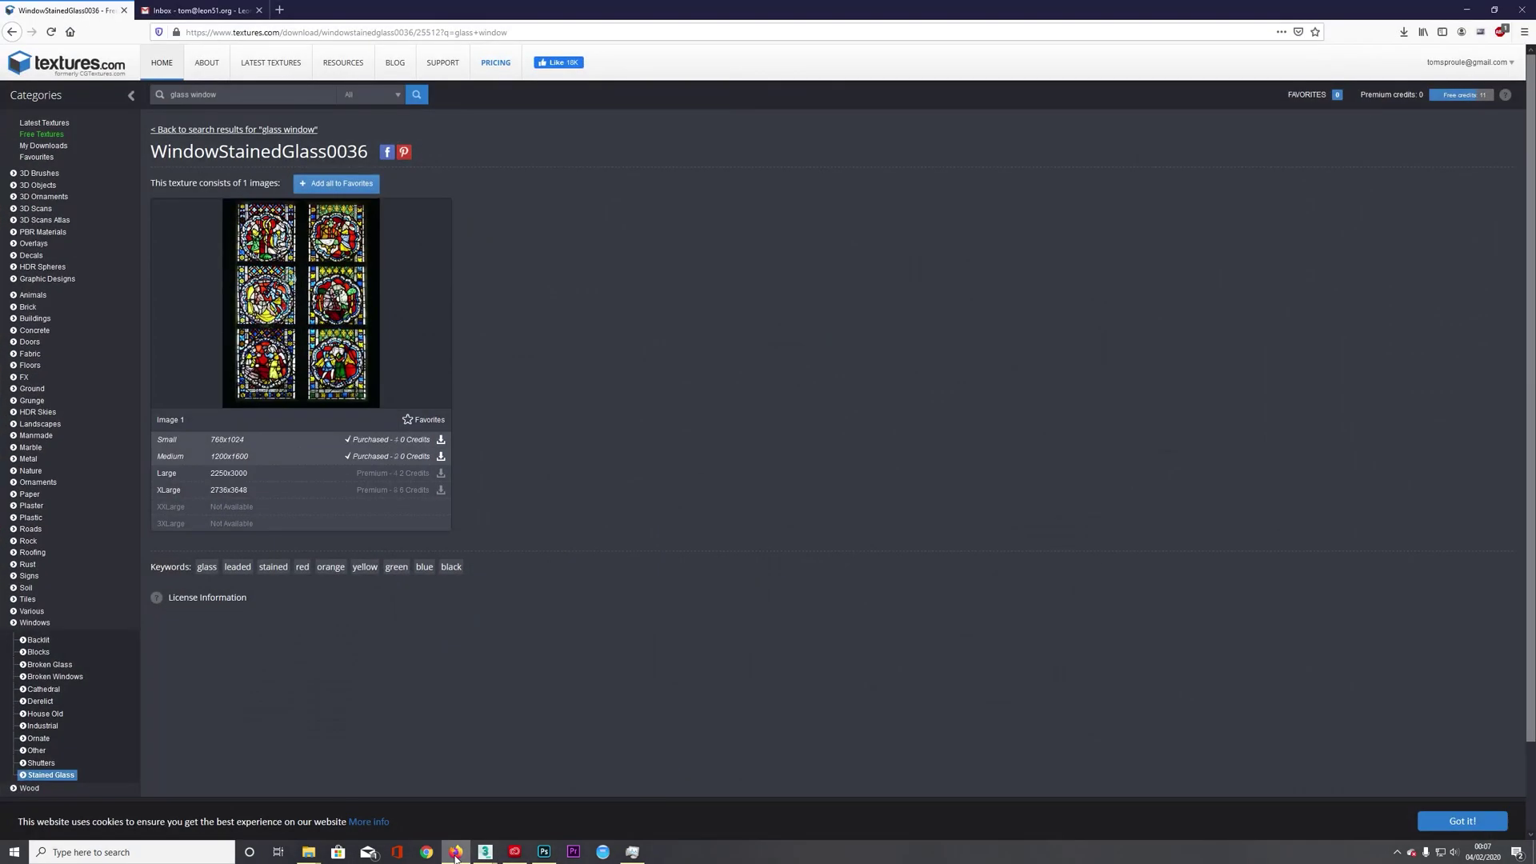
pyautogui.click(455, 855)
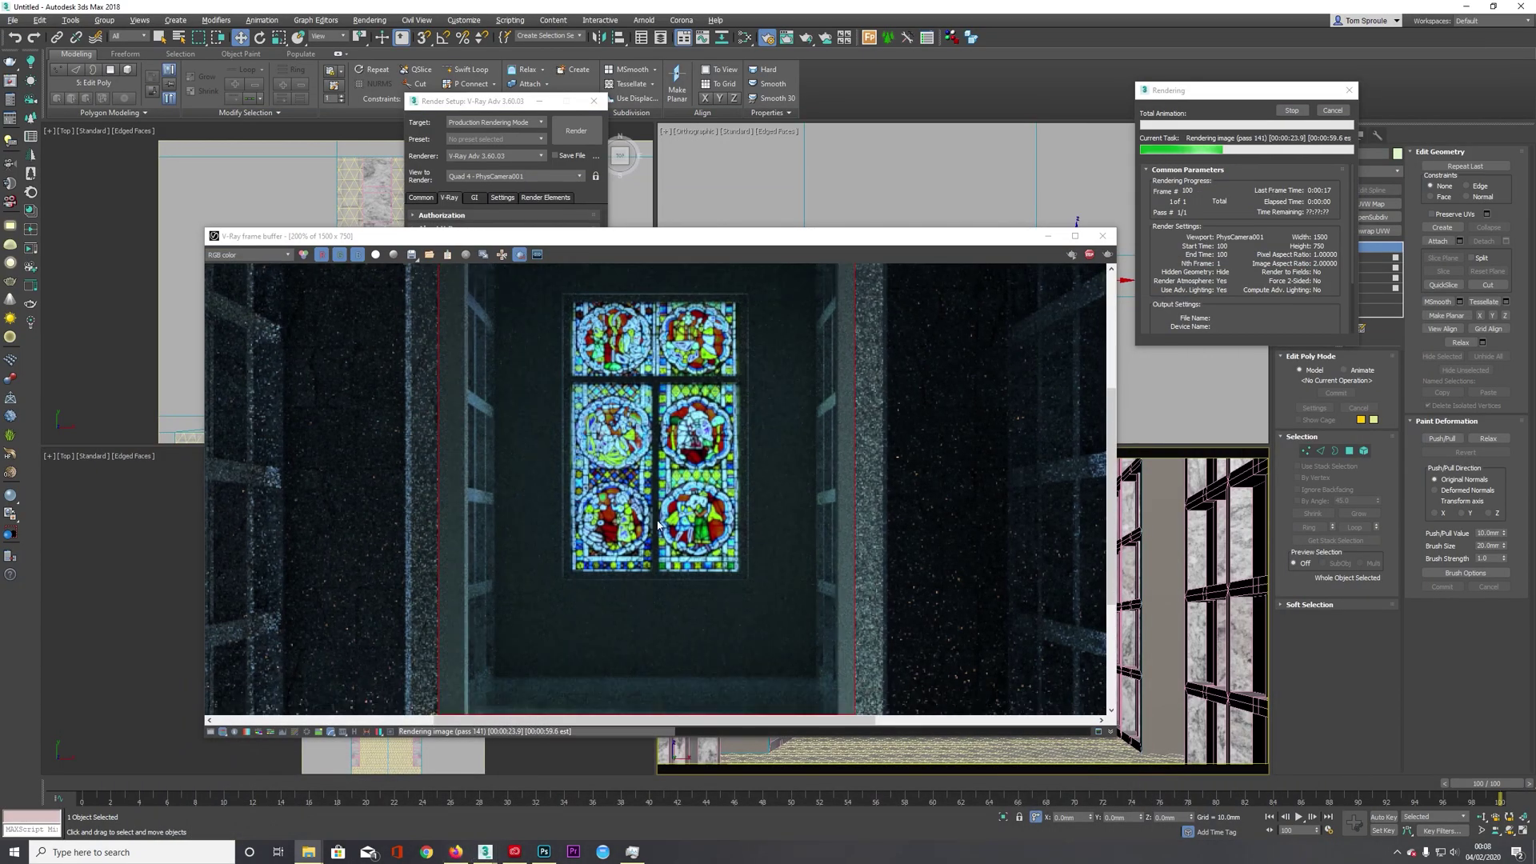
pyautogui.scroll(1, 616, 559)
pyautogui.scroll(-1, 616, 559)
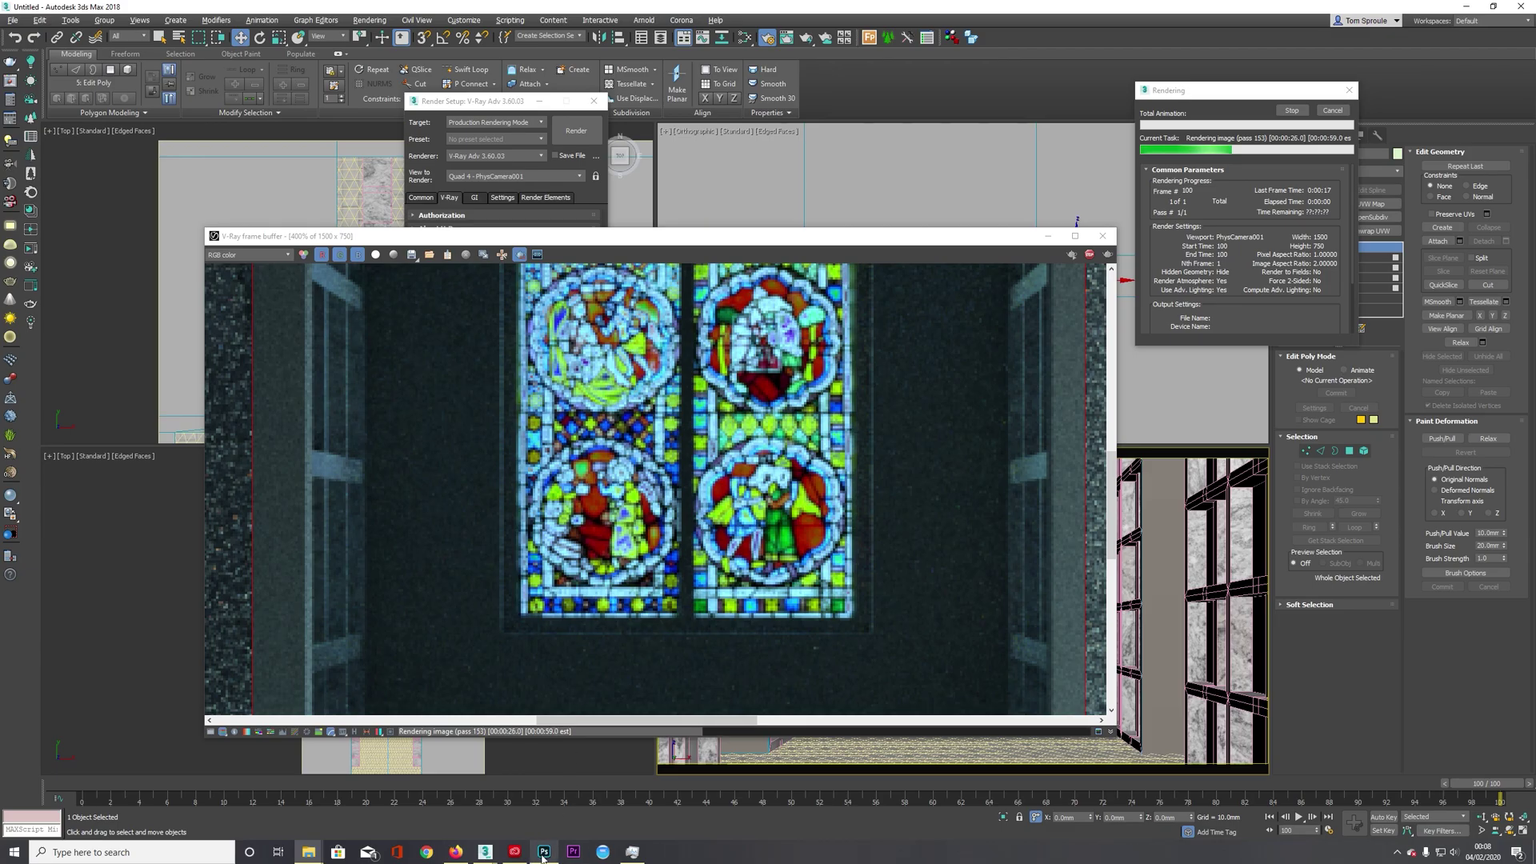
pyautogui.click(544, 852)
pyautogui.click(544, 855)
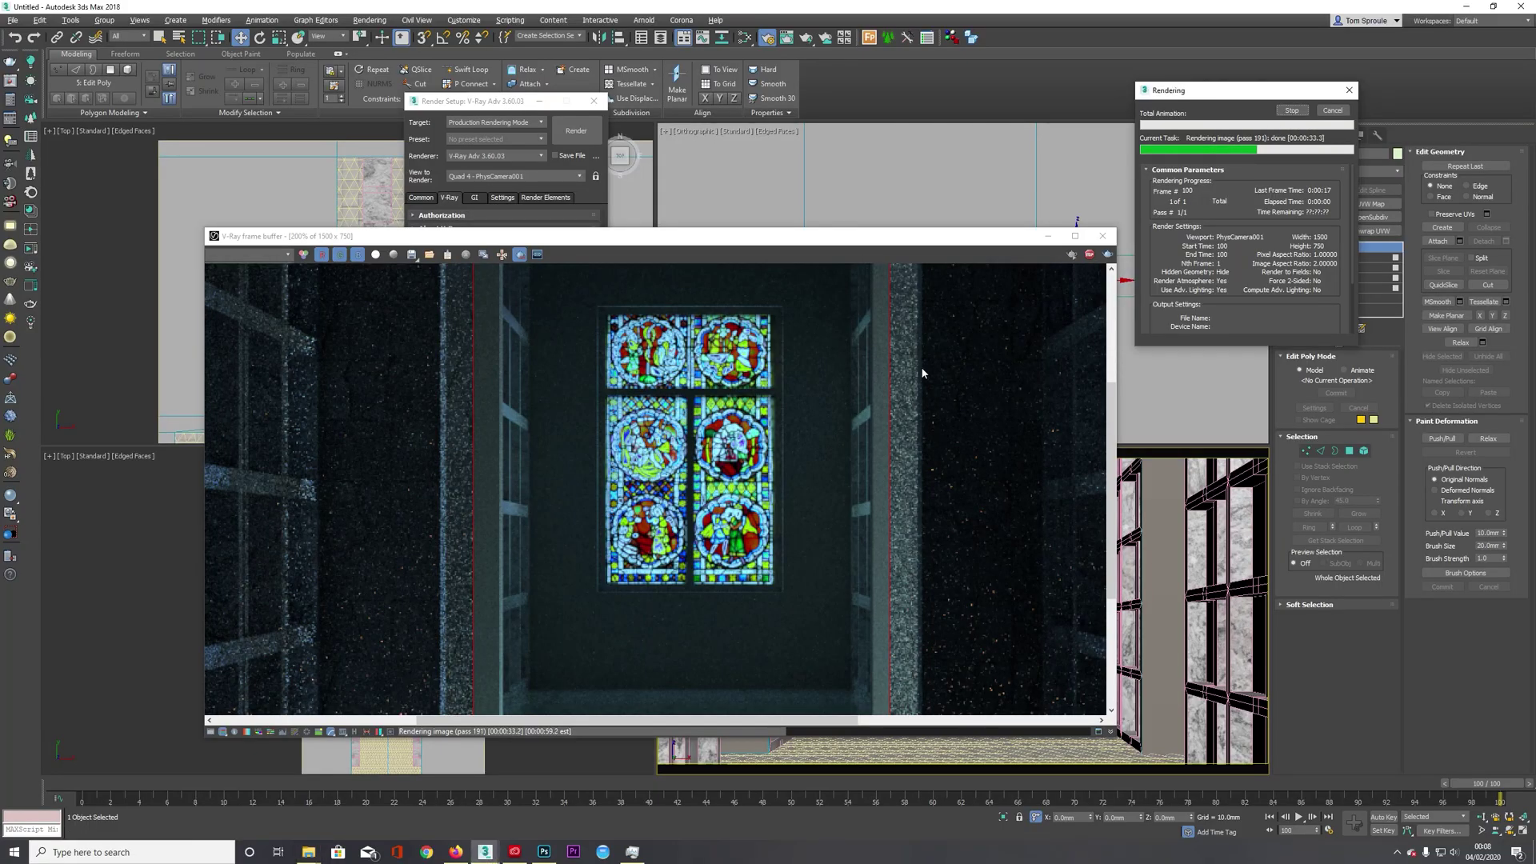
pyautogui.scroll(-1, 800, 435)
# - Turn off region rendering, render the full corridor view, and move the frame buffer clear of the camera view
pyautogui.click(520, 255)
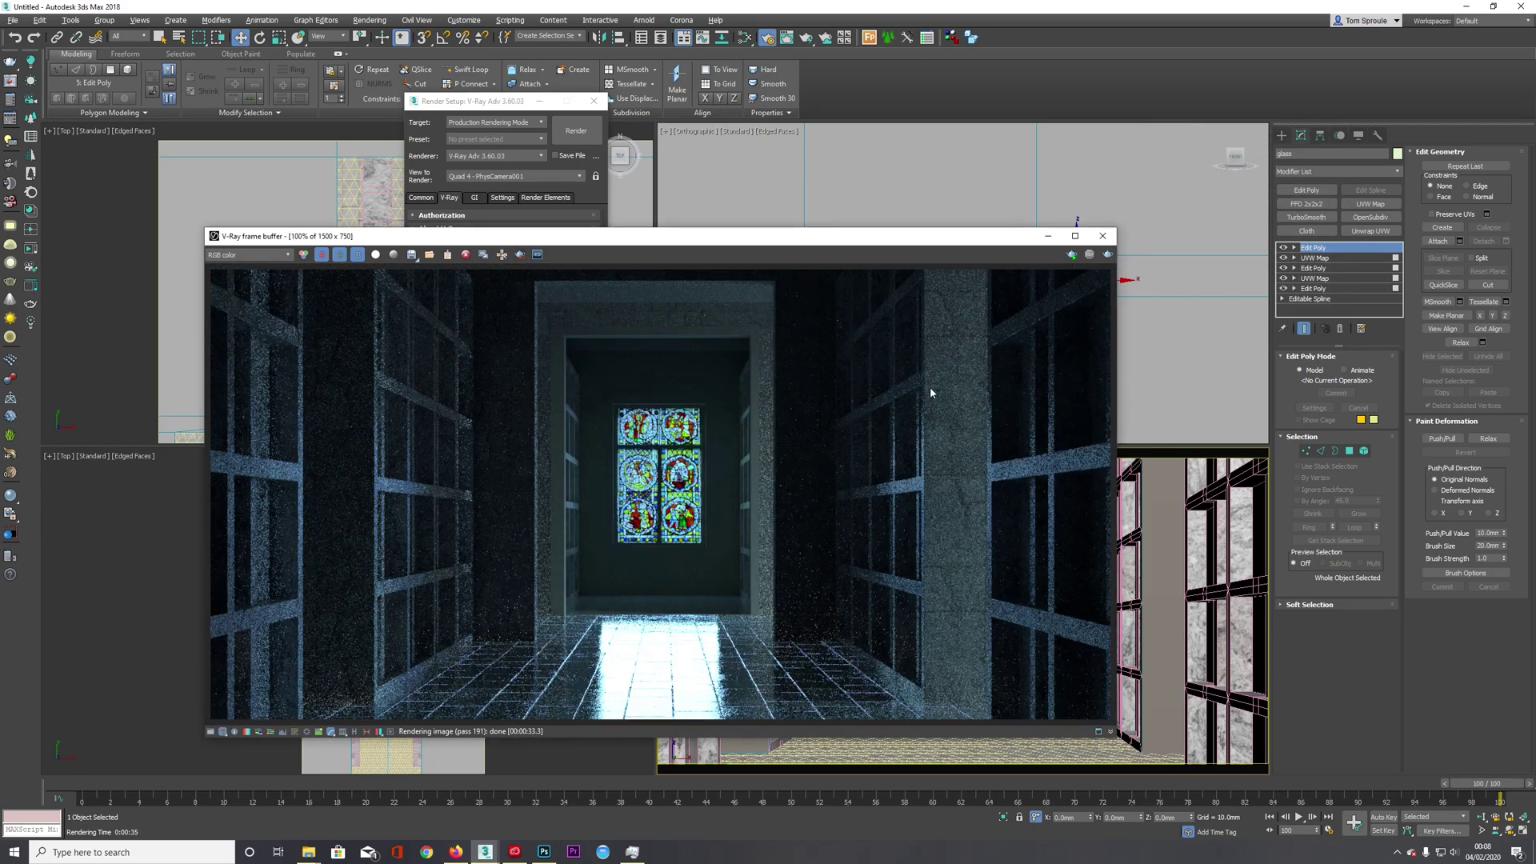
pyautogui.click(1107, 254)
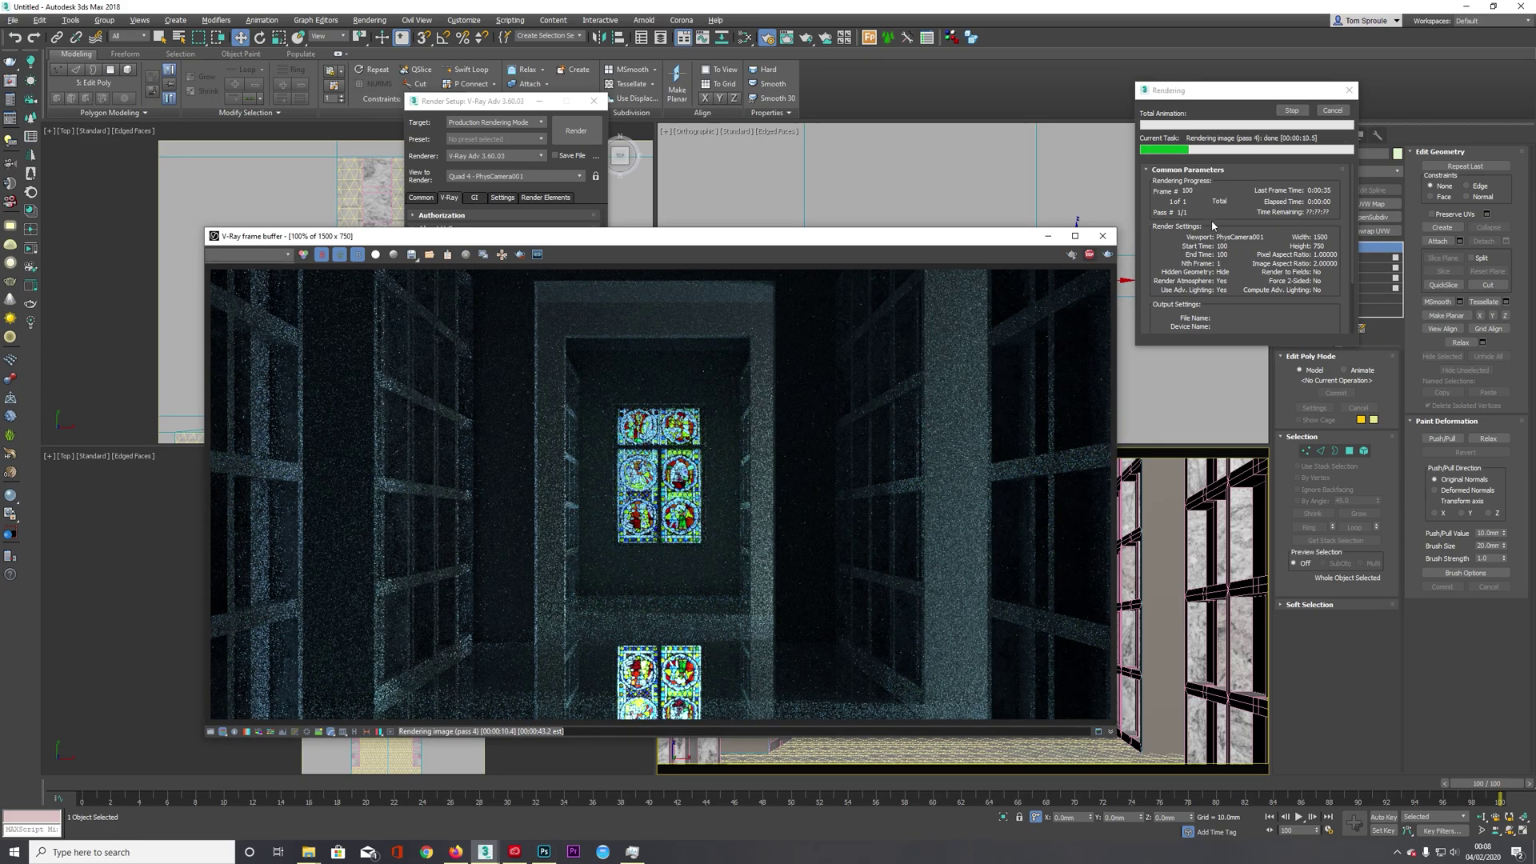
pyautogui.moveTo(832, 236); pyautogui.dragTo(787, 199)
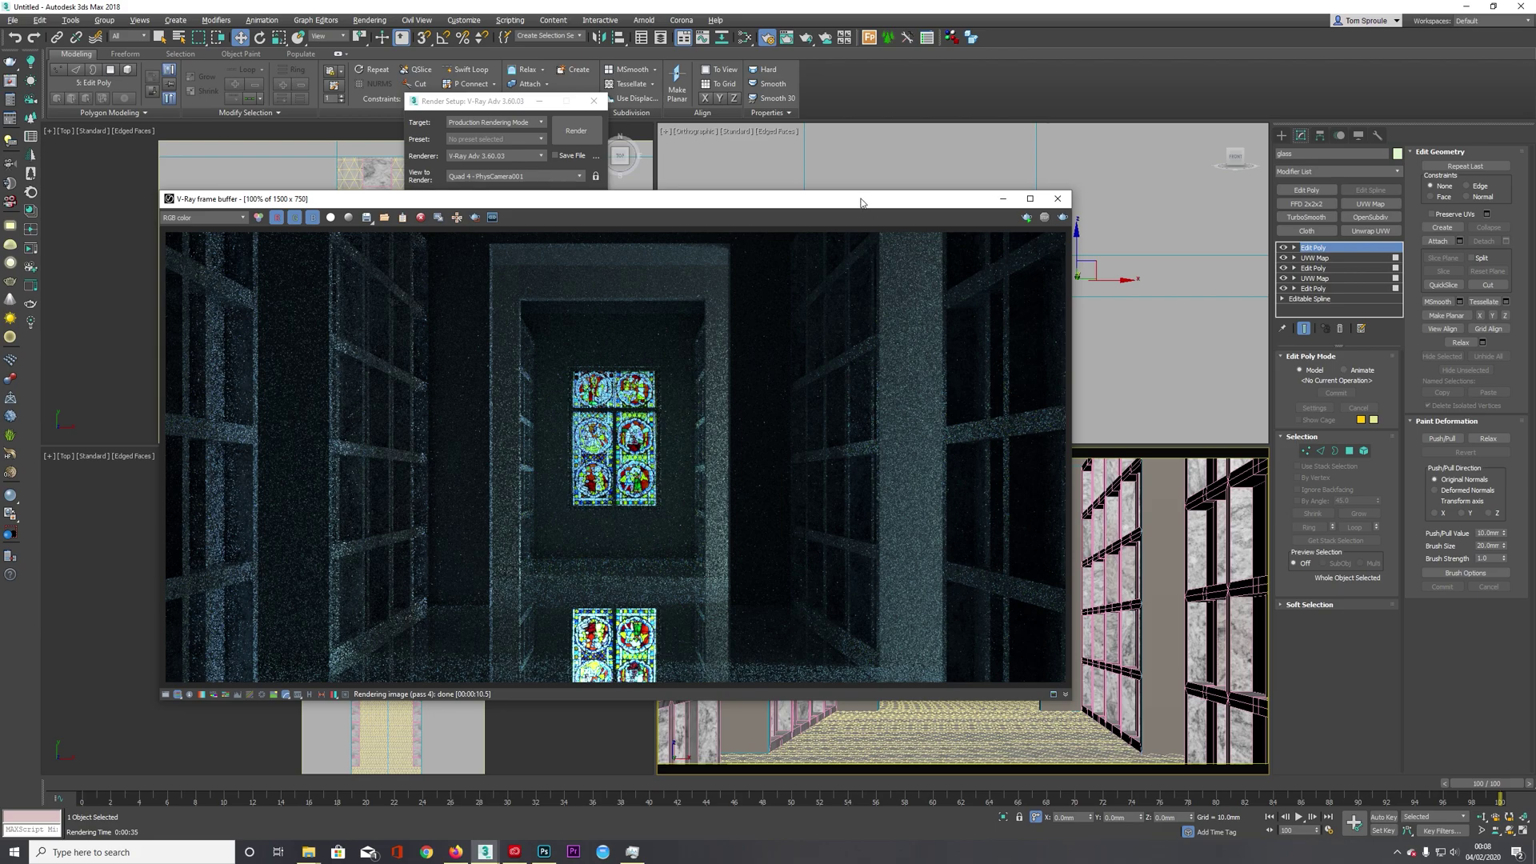
pyautogui.moveTo(860, 203); pyautogui.dragTo(791, 126)
# - Turn off Visible to GI in the glass pane's V-Ray object properties, render the corridor again and close the frame buffer
pyautogui.rightClick(920, 637)
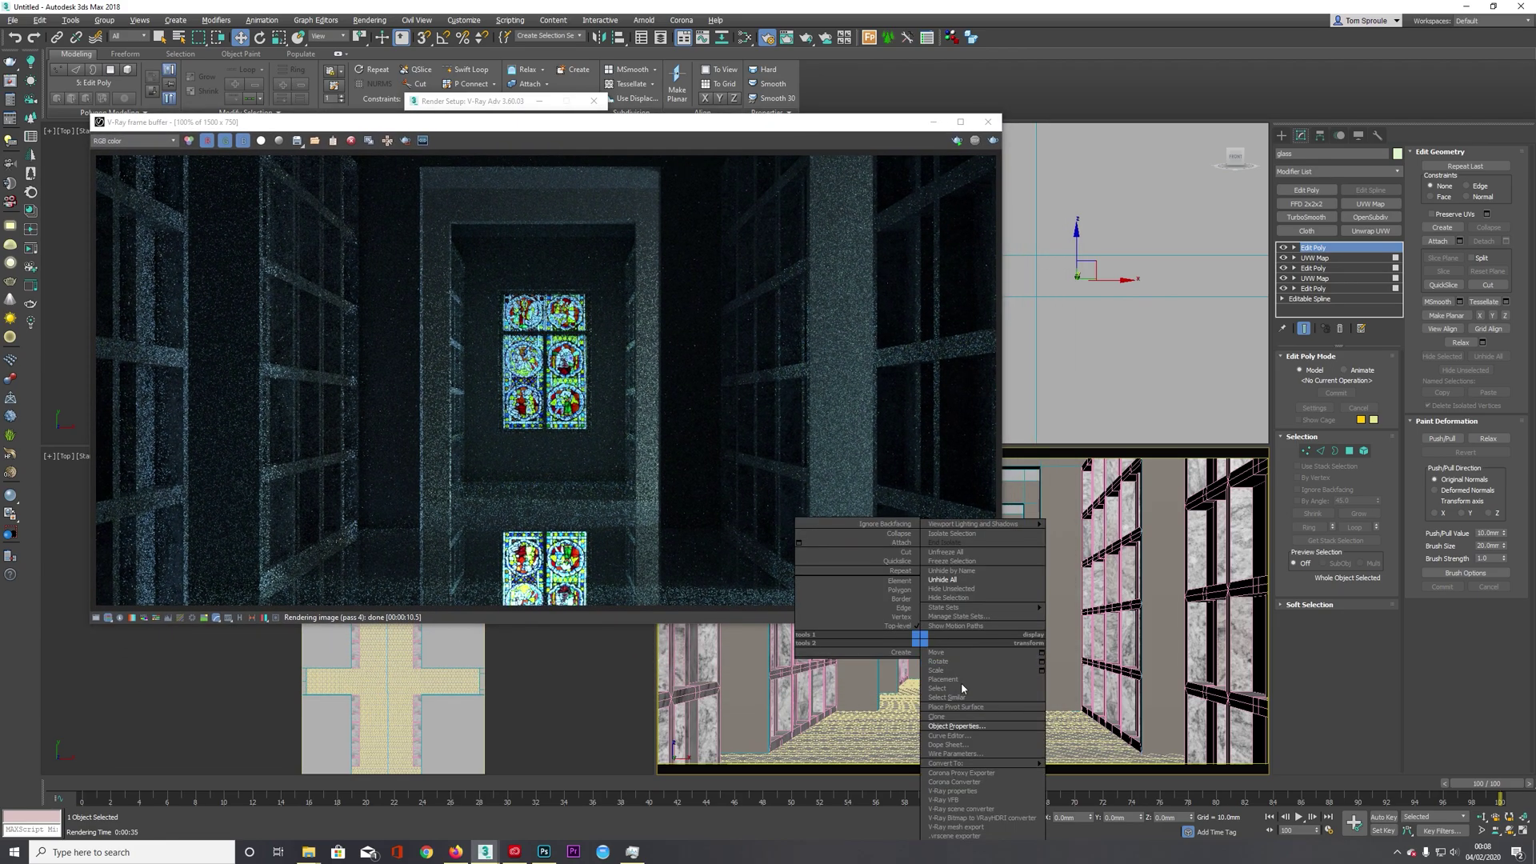
pyautogui.click(959, 791)
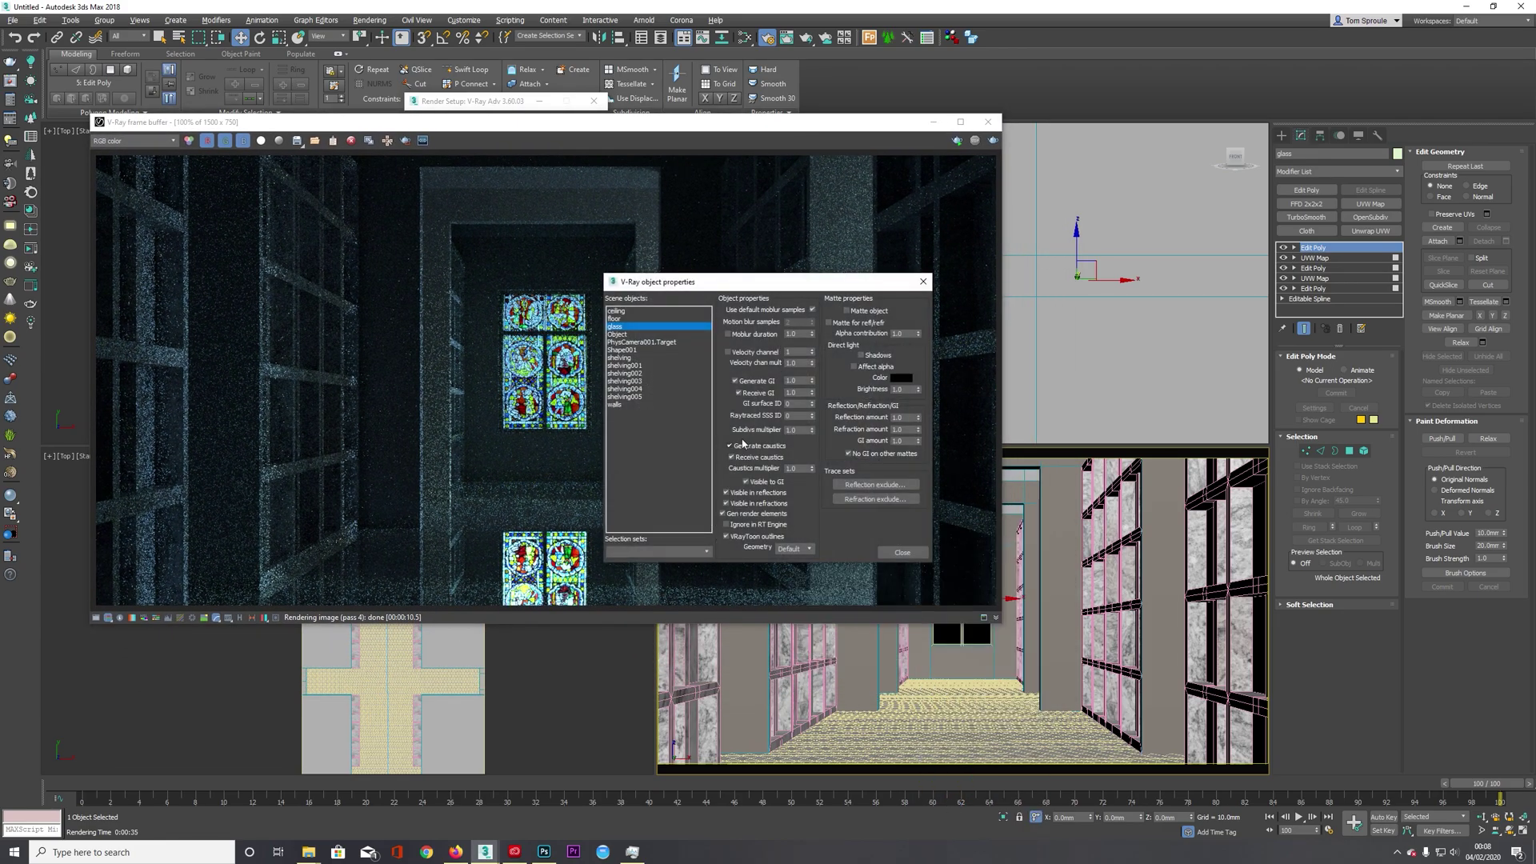
pyautogui.click(746, 482)
pyautogui.click(900, 553)
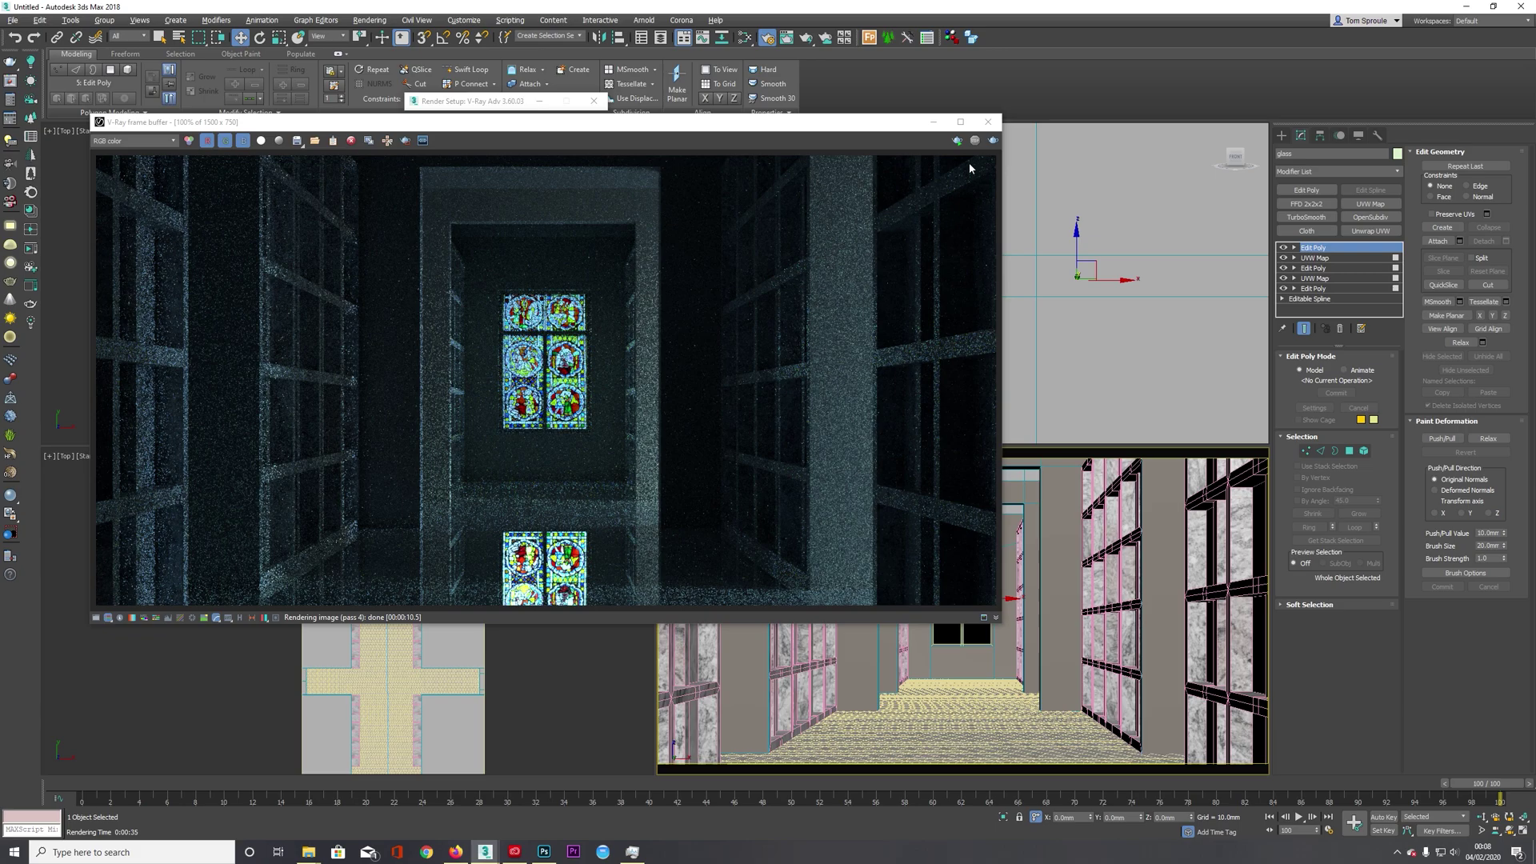
pyautogui.click(992, 142)
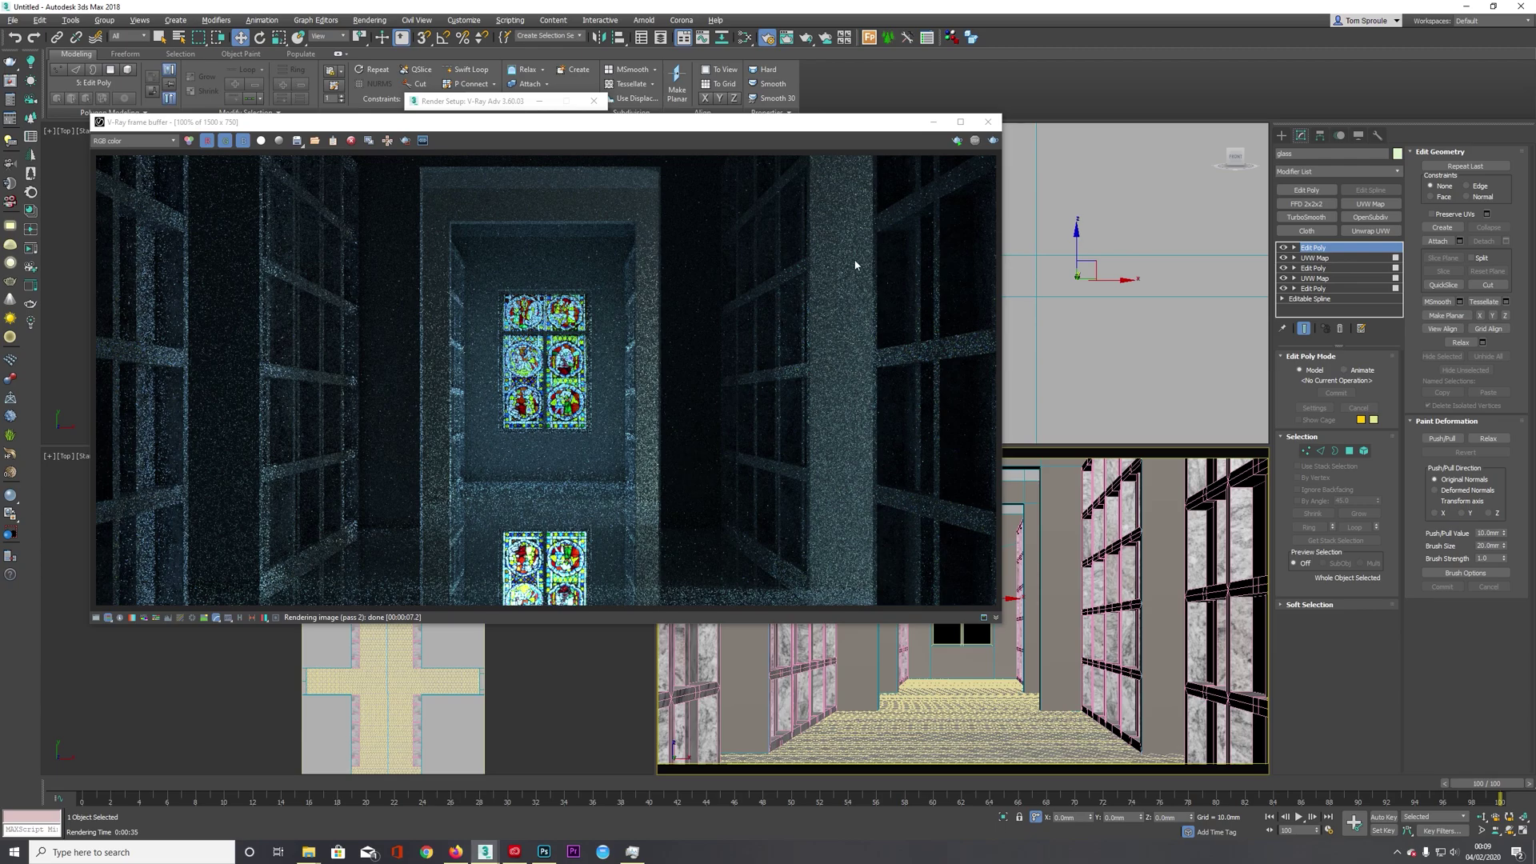
pyautogui.click(988, 122)
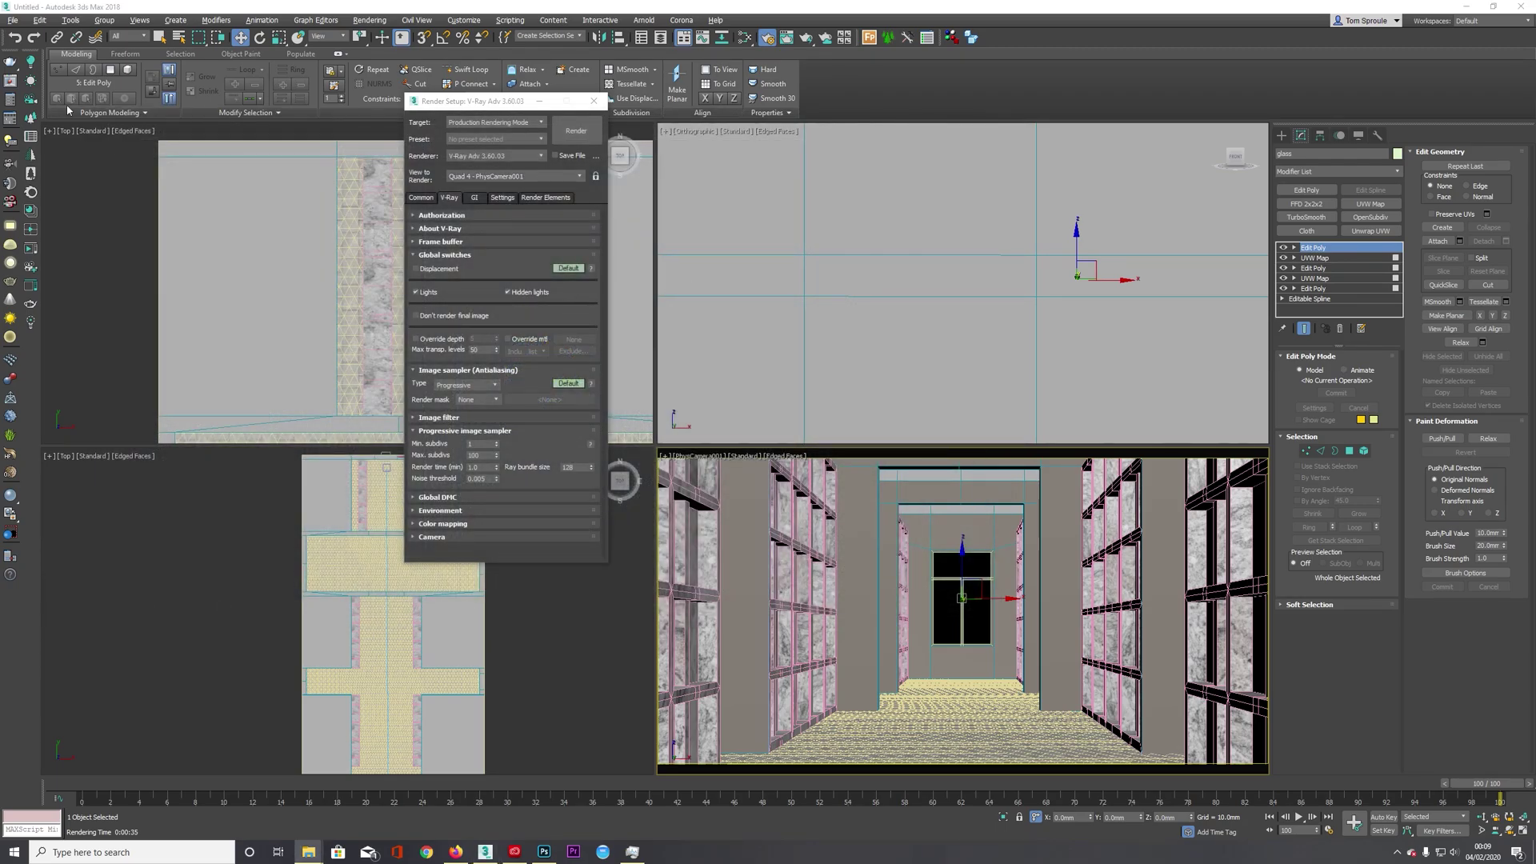
# - Set the HDRI light's subdivisions to 32 in the V-Ray Light Lister and close the lister
pyautogui.click(10, 142)
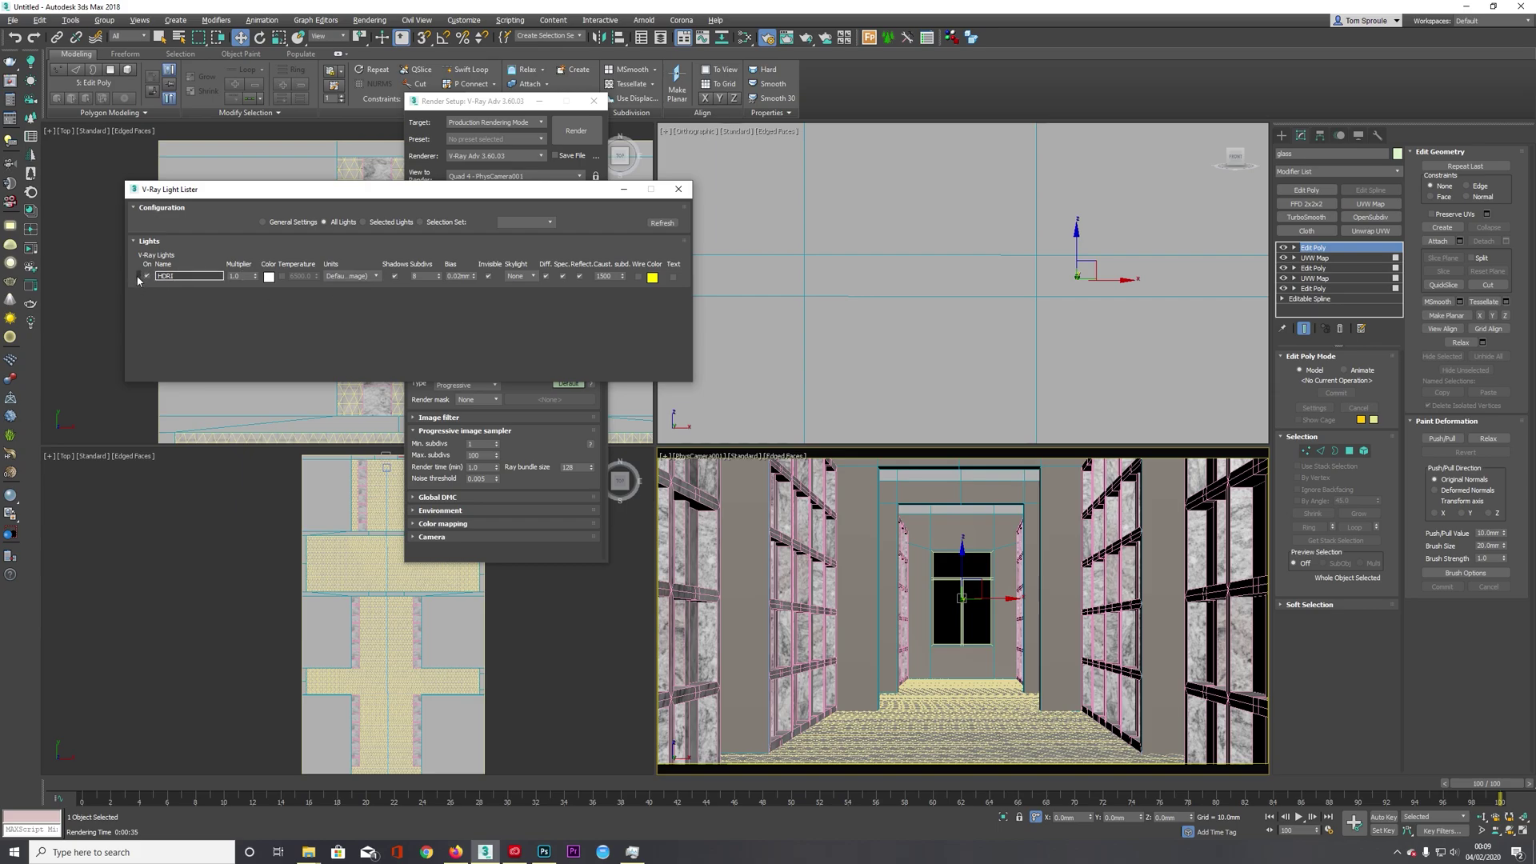
pyautogui.click(424, 276)
pyautogui.write('32')
pyautogui.press('Tab')
pyautogui.click(530, 363)
pyautogui.moveTo(391, 194)
pyautogui.mouseDown()
pyautogui.moveTo(460, 351)
pyautogui.moveTo(403, 390)
pyautogui.moveTo(414, 197)
pyautogui.mouseUp()
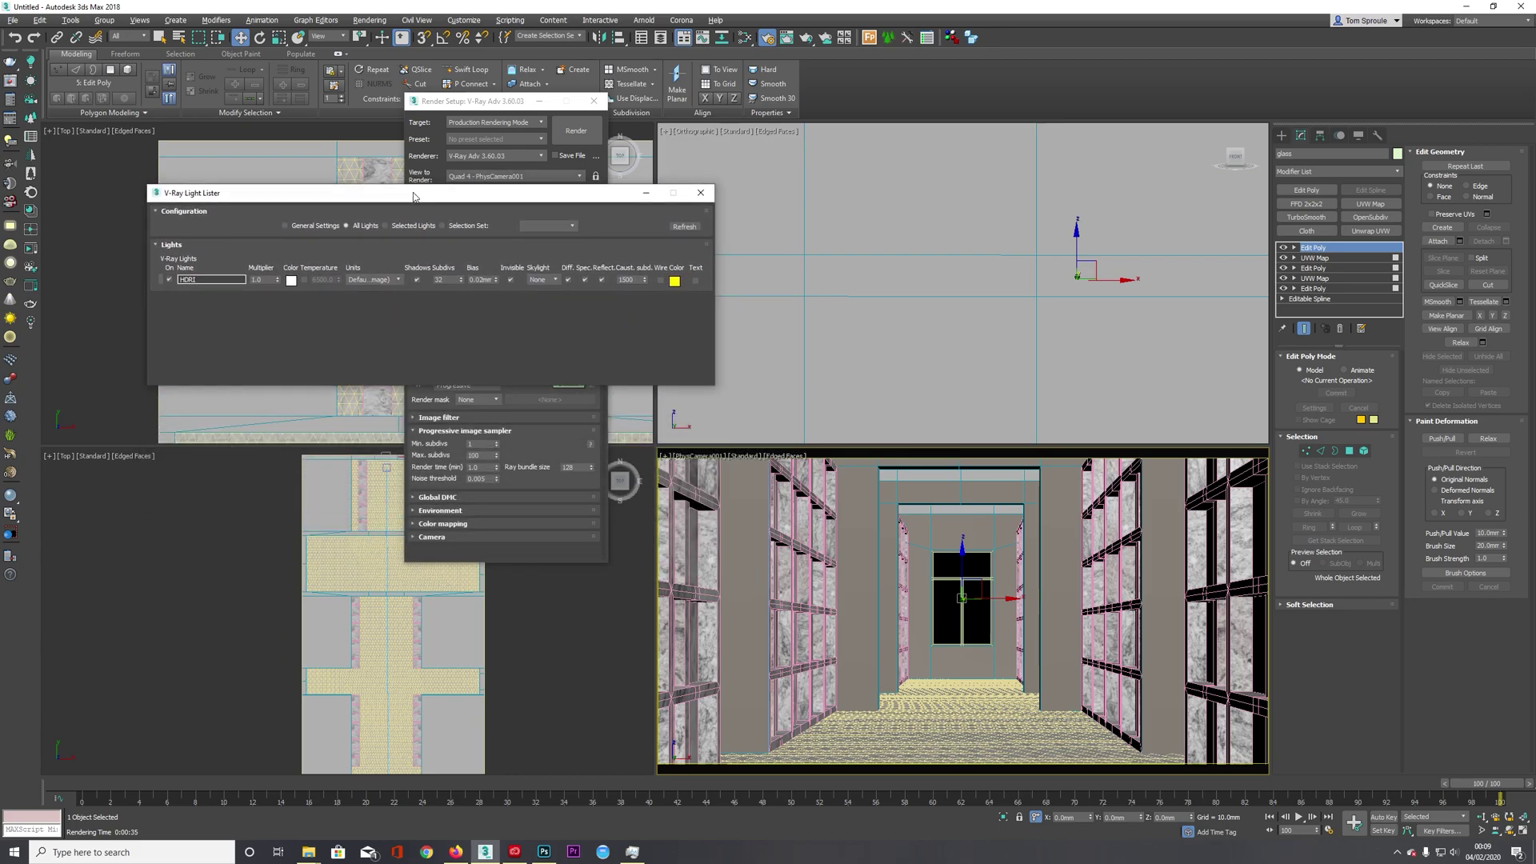
pyautogui.doubleClick(451, 279)
pyautogui.doubleClick(445, 279)
pyautogui.write('32')
pyautogui.press('Tab')
pyautogui.press('Tab')
pyautogui.moveTo(632, 193); pyautogui.dragTo(509, 181)
pyautogui.click(579, 183)
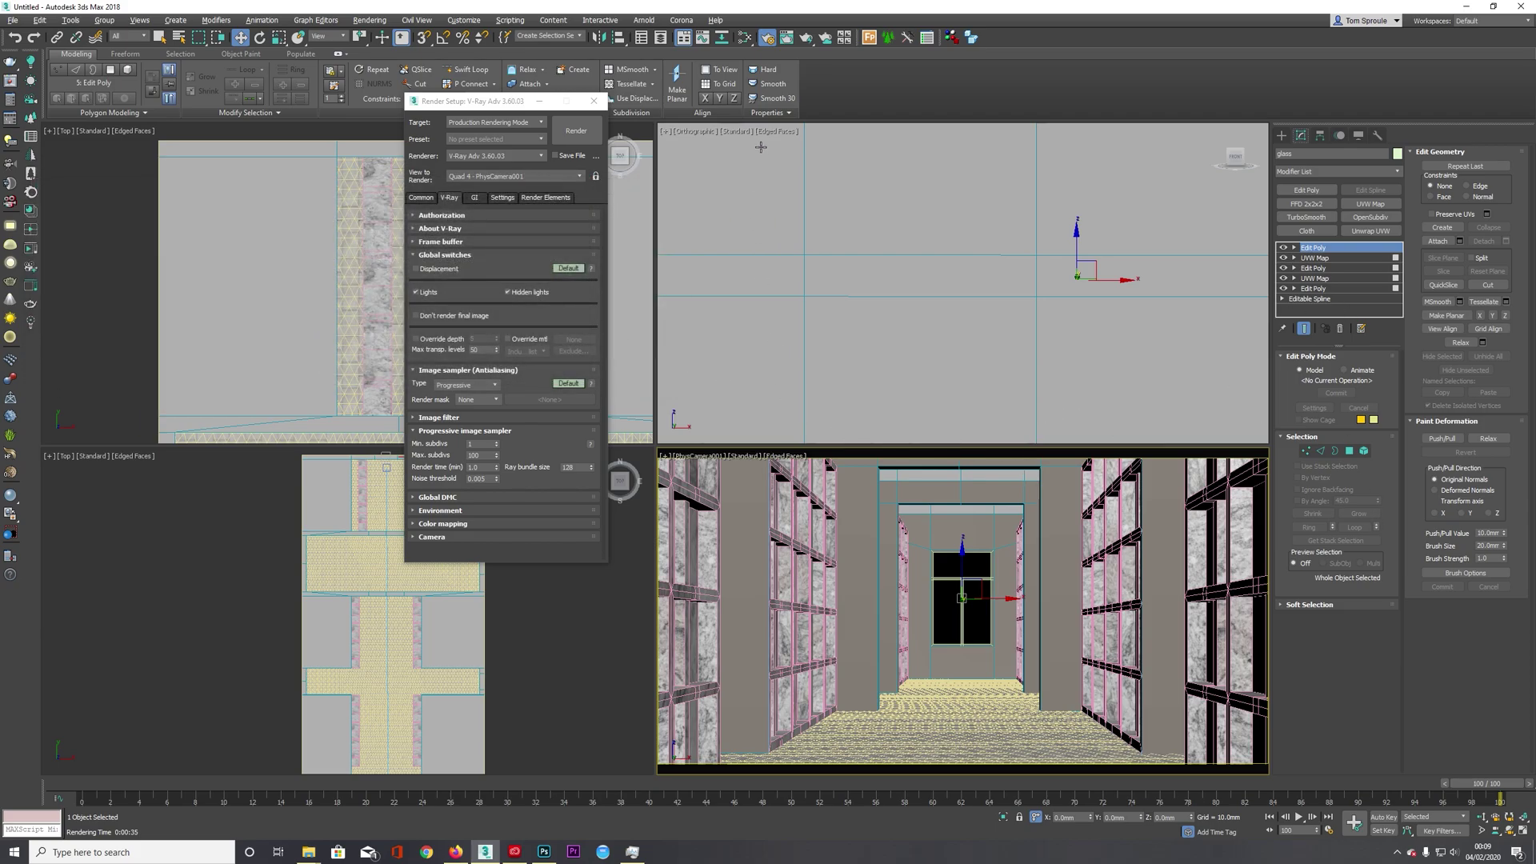
# - Open the Slate Material Editor and look through the VRayHDRI map's mapping, processing and colour space parameters
pyautogui.click(744, 37)
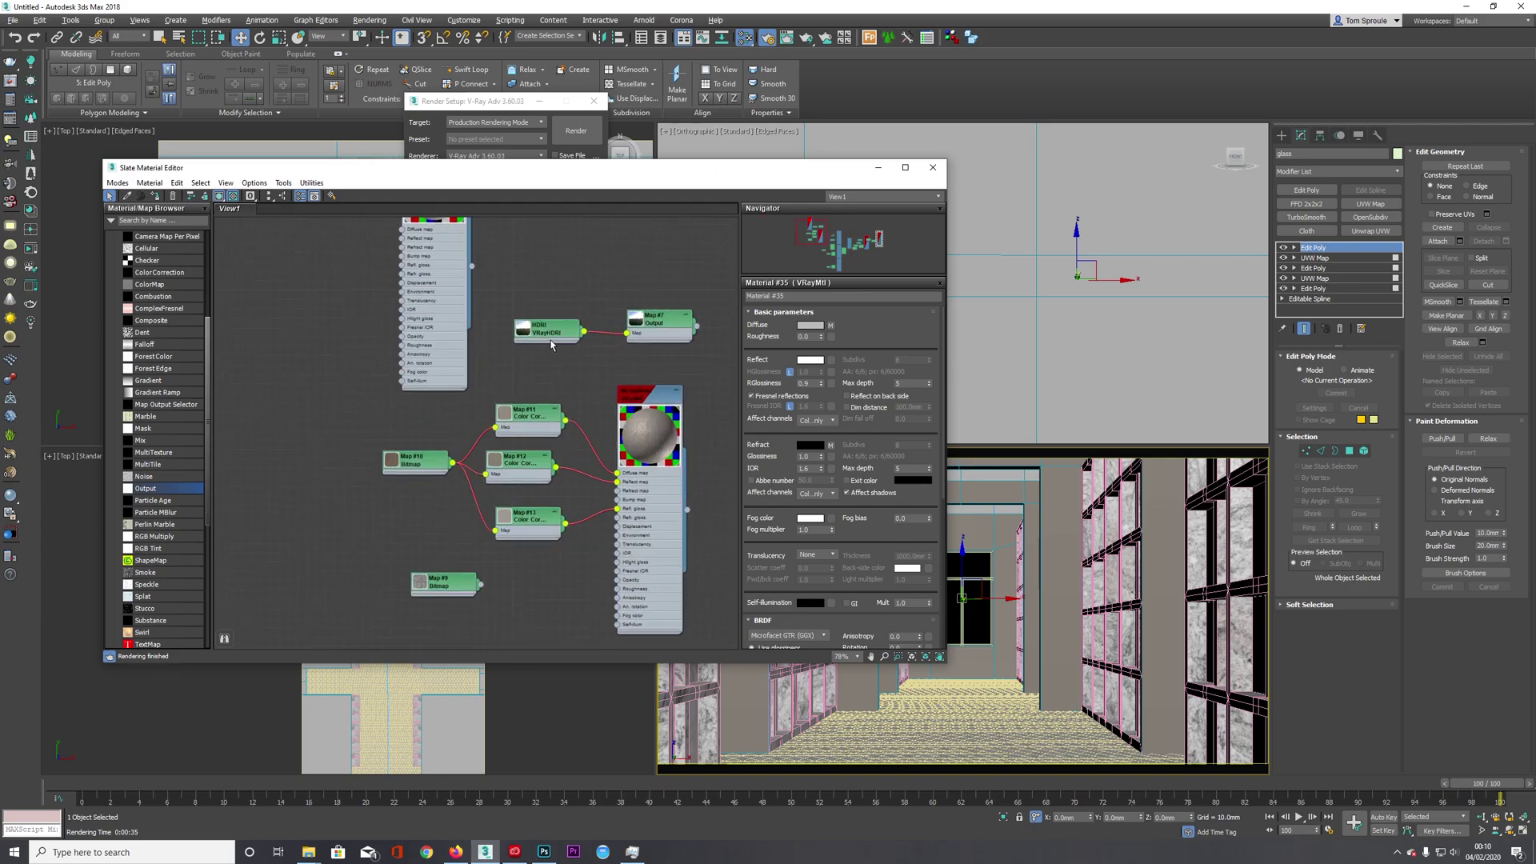
pyautogui.scroll(2, 551, 344)
pyautogui.doubleClick(549, 336)
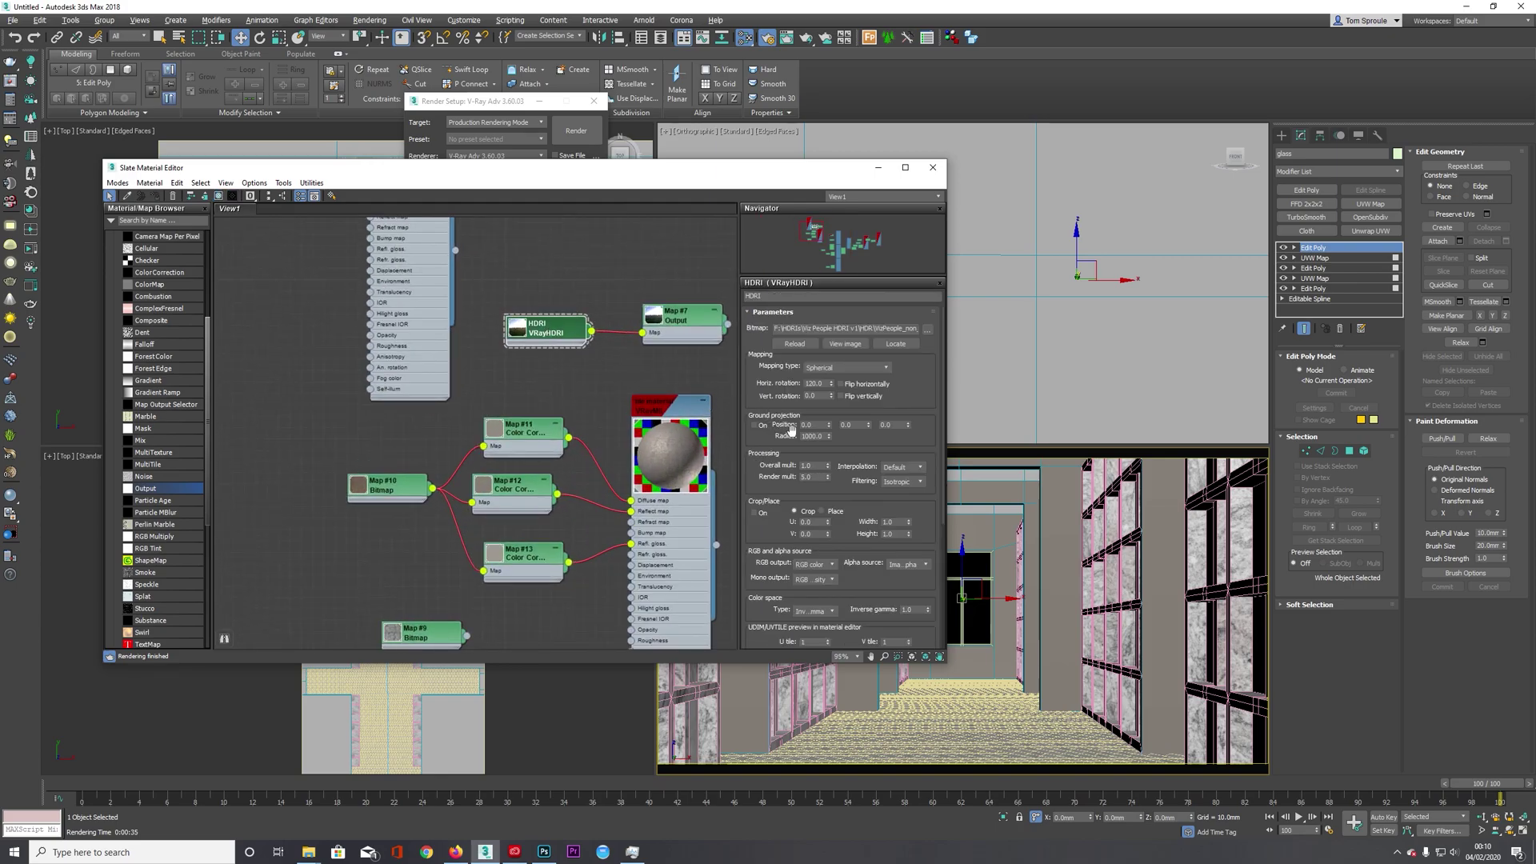
pyautogui.scroll(-2, 806, 489)
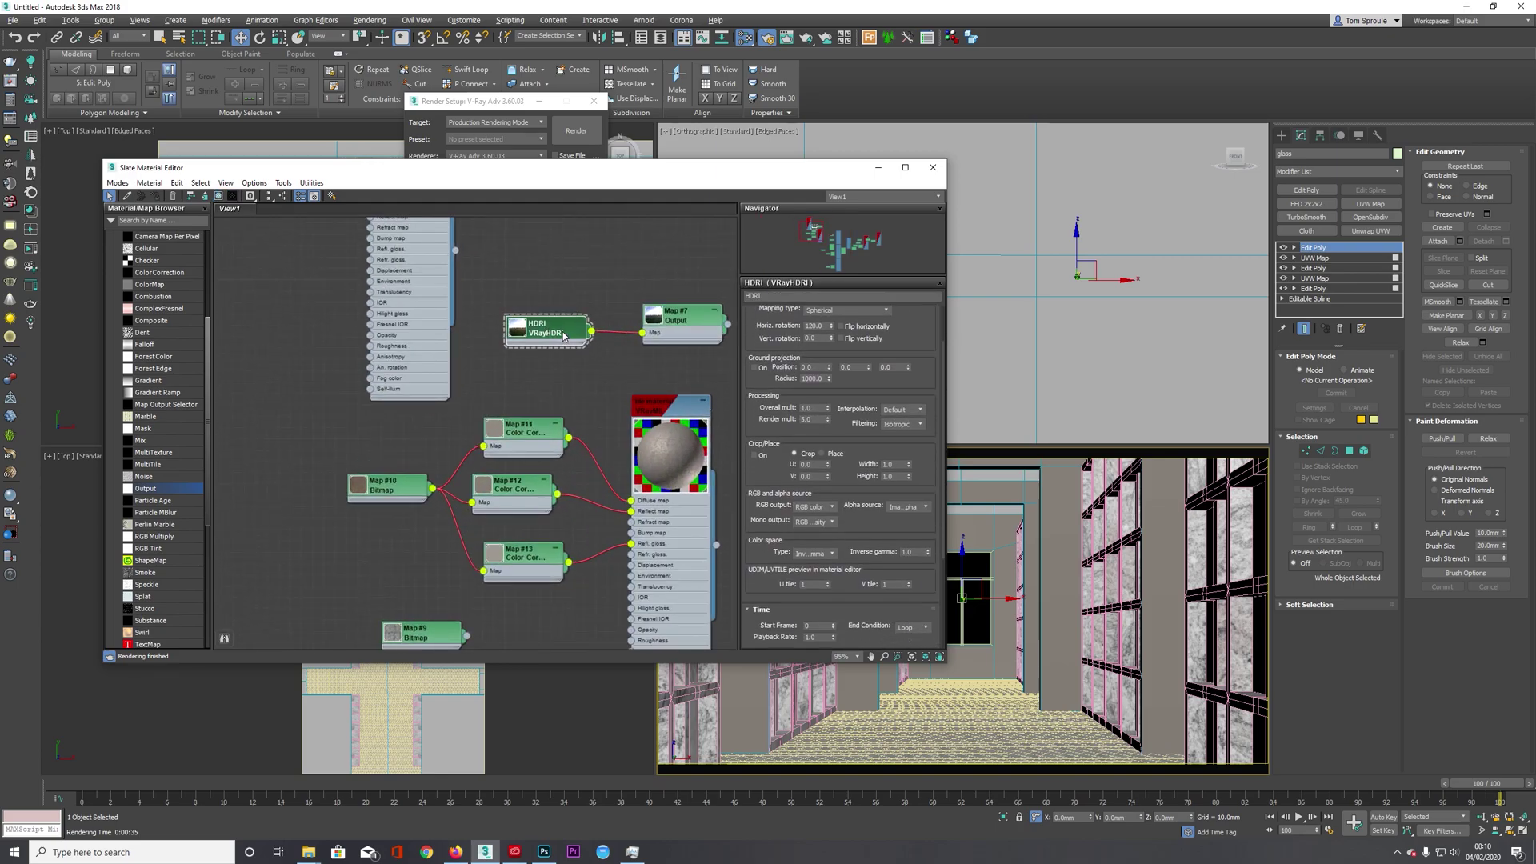
pyautogui.moveTo(579, 383); pyautogui.dragTo(440, 398, button='middle')
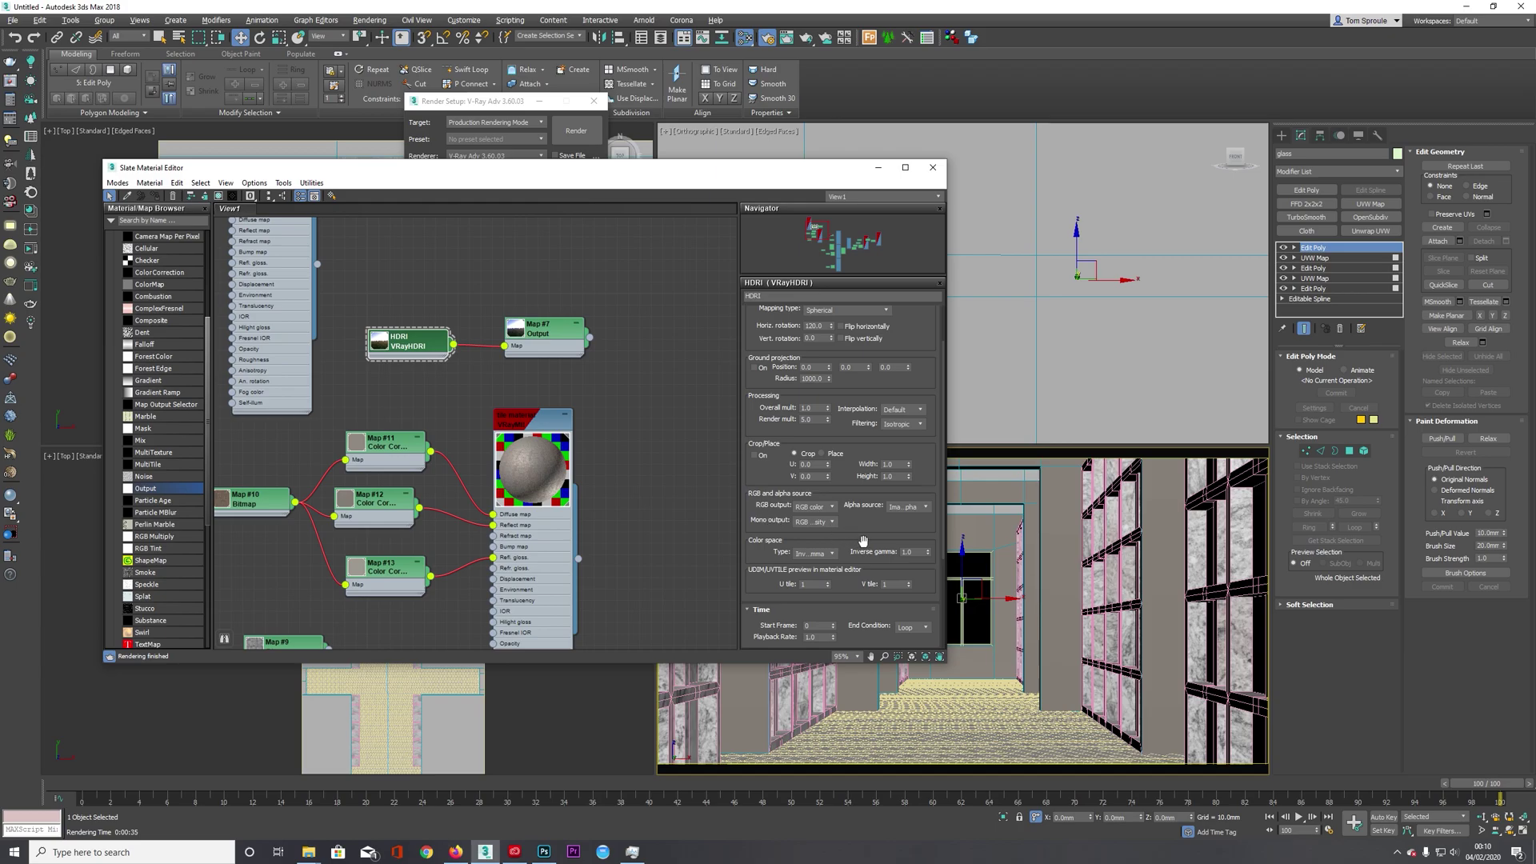
pyautogui.scroll(-5, 854, 328)
pyautogui.scroll(7, 854, 328)
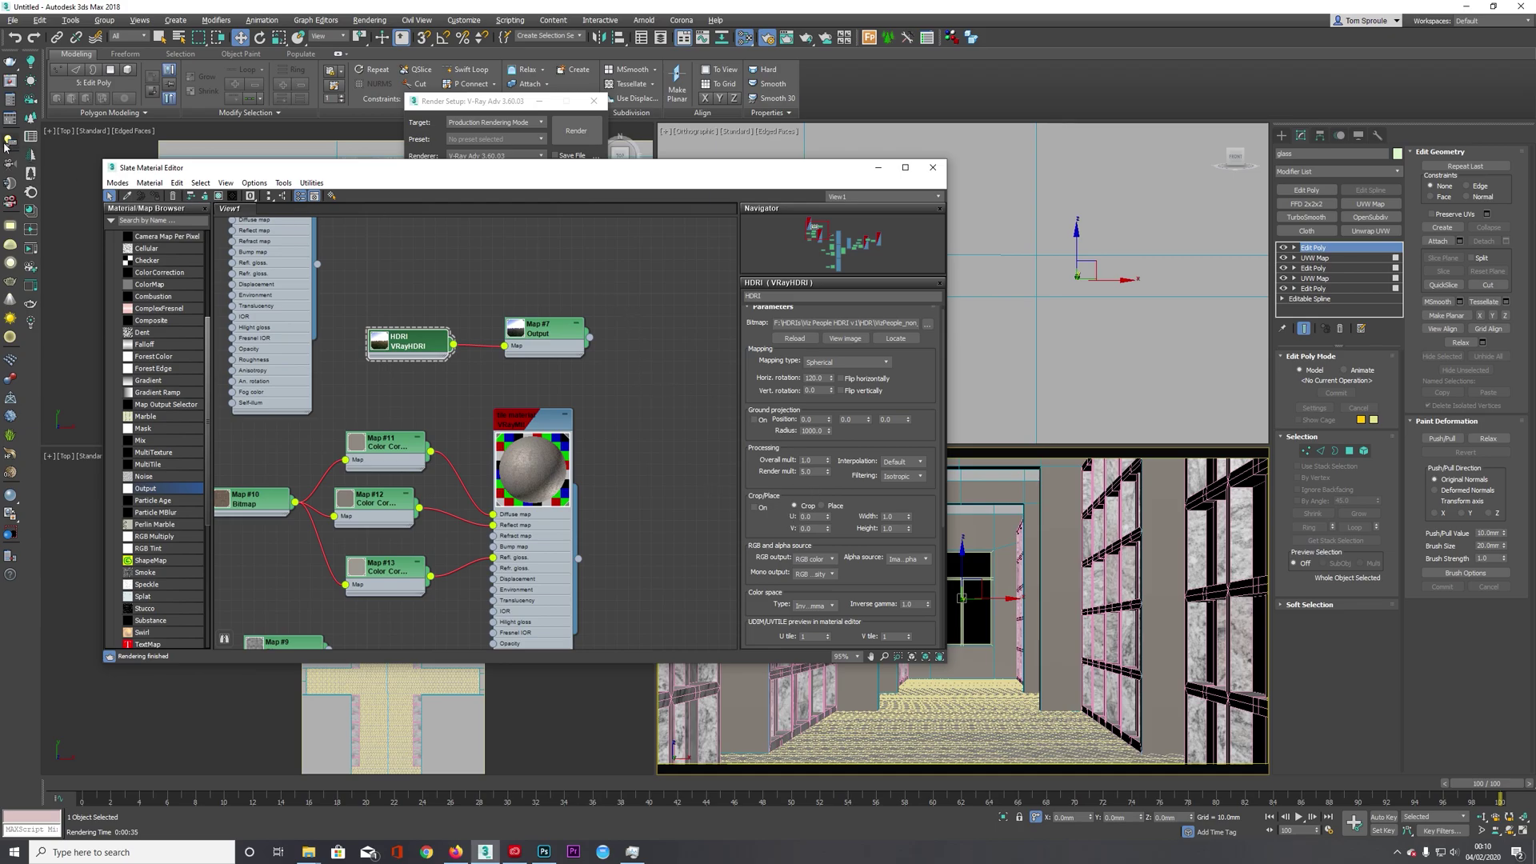
# - Check the HDRI light's subdivisions in the Light Lister, review the VRayHDRI map's remaining settings and close the material editor
pyautogui.click(10, 142)
pyautogui.doubleClick(320, 271)
pyautogui.click(580, 185)
pyautogui.scroll(-2, 787, 449)
pyautogui.click(534, 530)
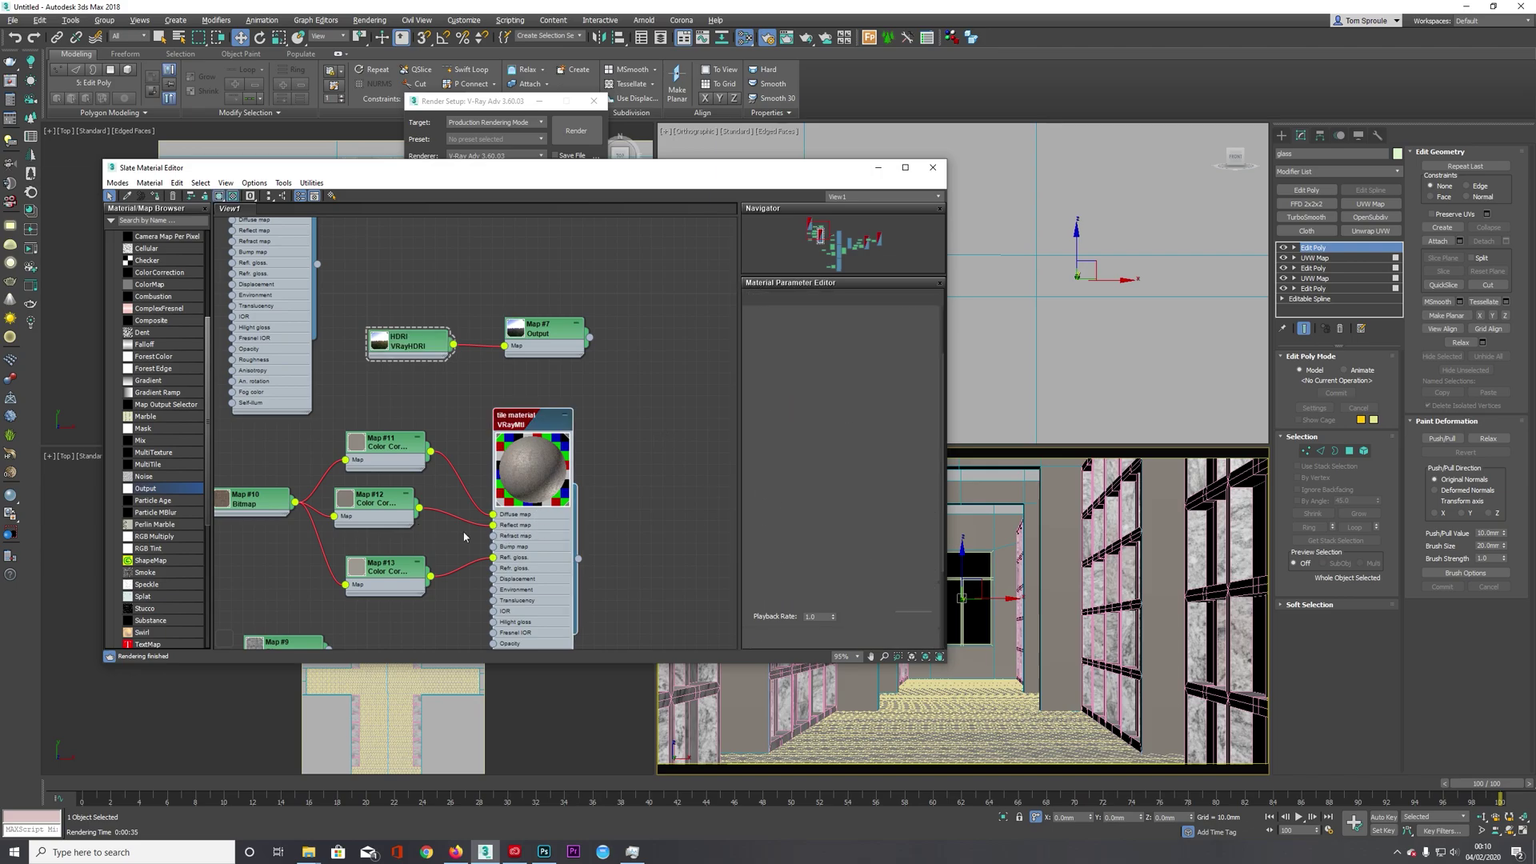
pyautogui.click(408, 342)
pyautogui.scroll(-3, 810, 436)
pyautogui.scroll(-2, 810, 436)
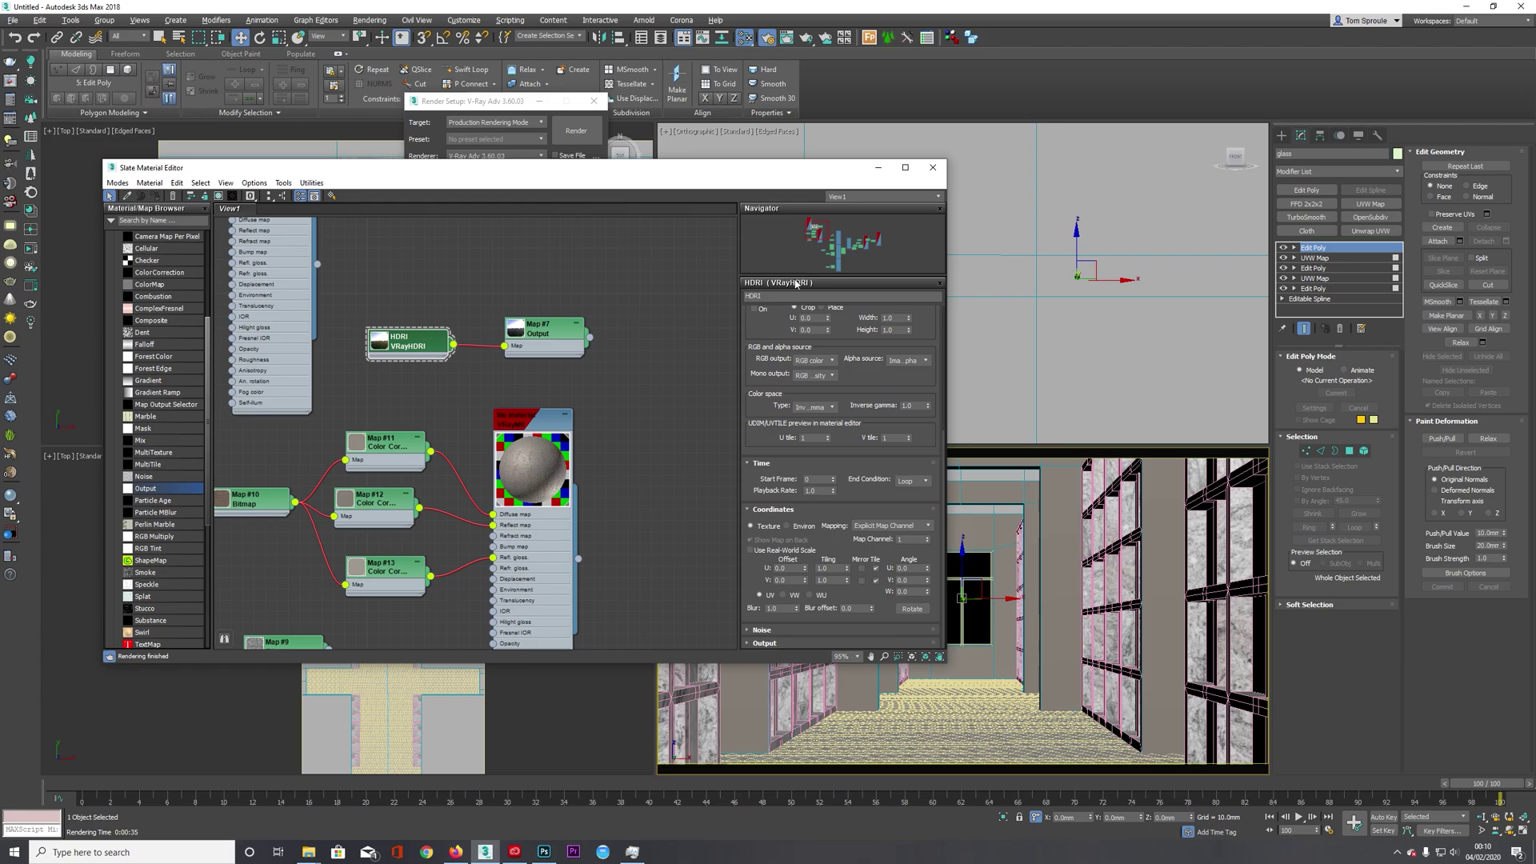
pyautogui.scroll(5, 766, 402)
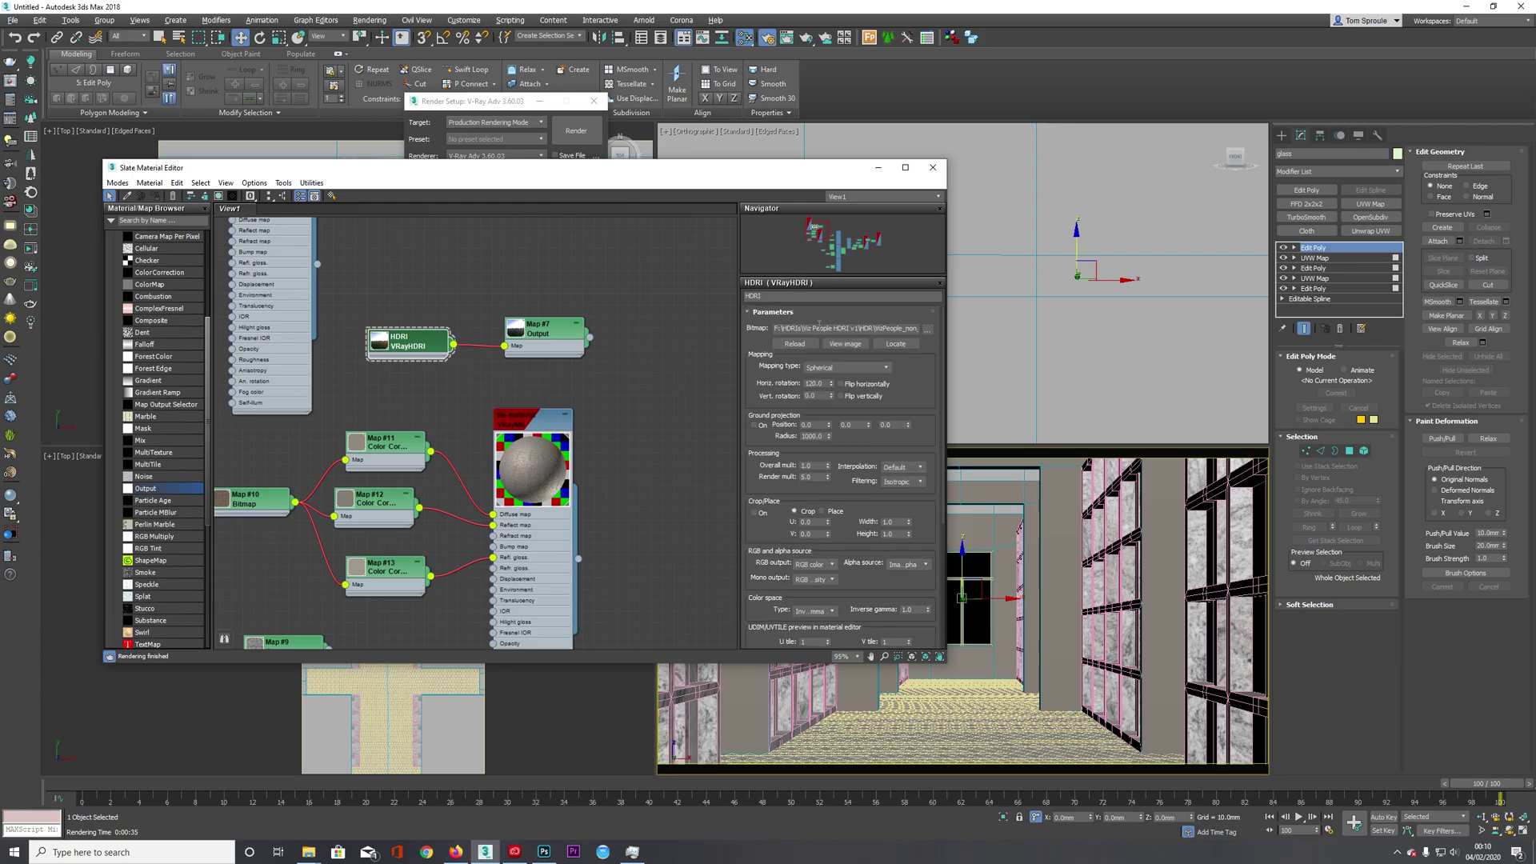
pyautogui.click(933, 167)
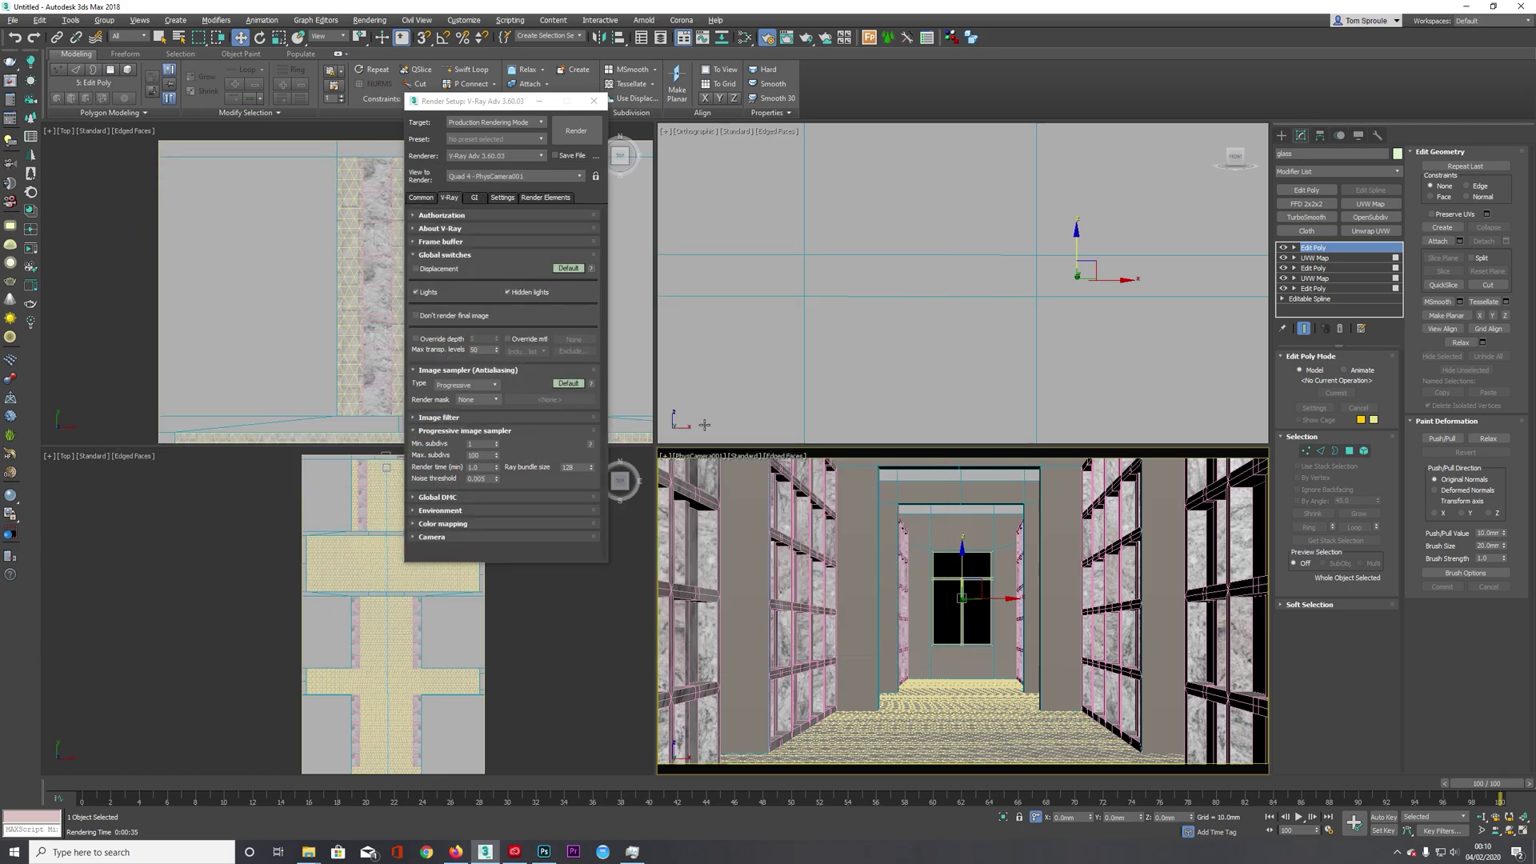
# - Enable Displacement in the V-Ray global switches and render the camera view with the frame buffer moved clear
pyautogui.click(11, 81)
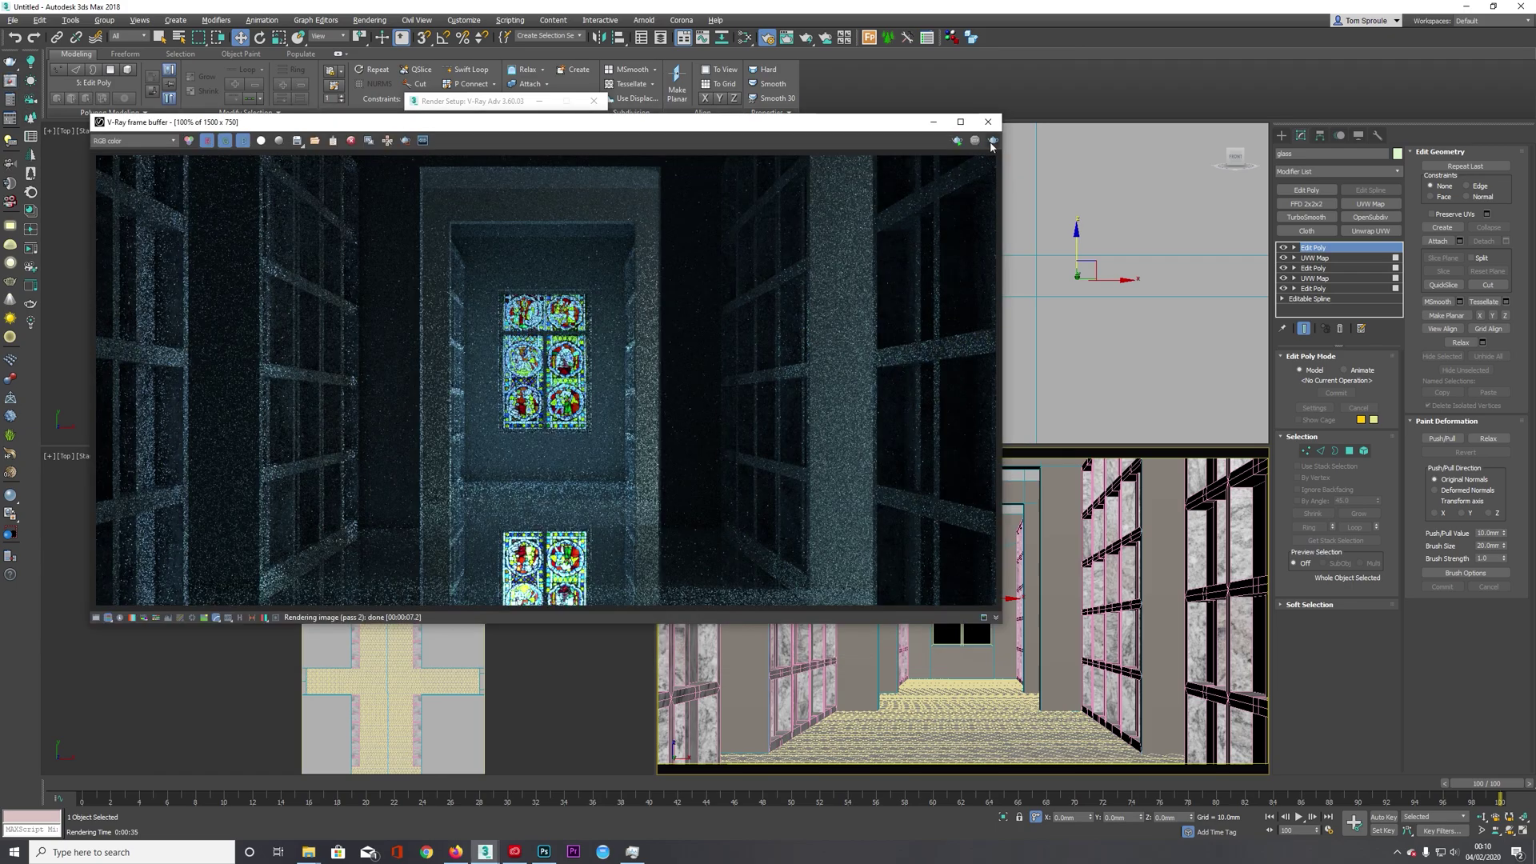
pyautogui.moveTo(603, 130); pyautogui.dragTo(572, 310)
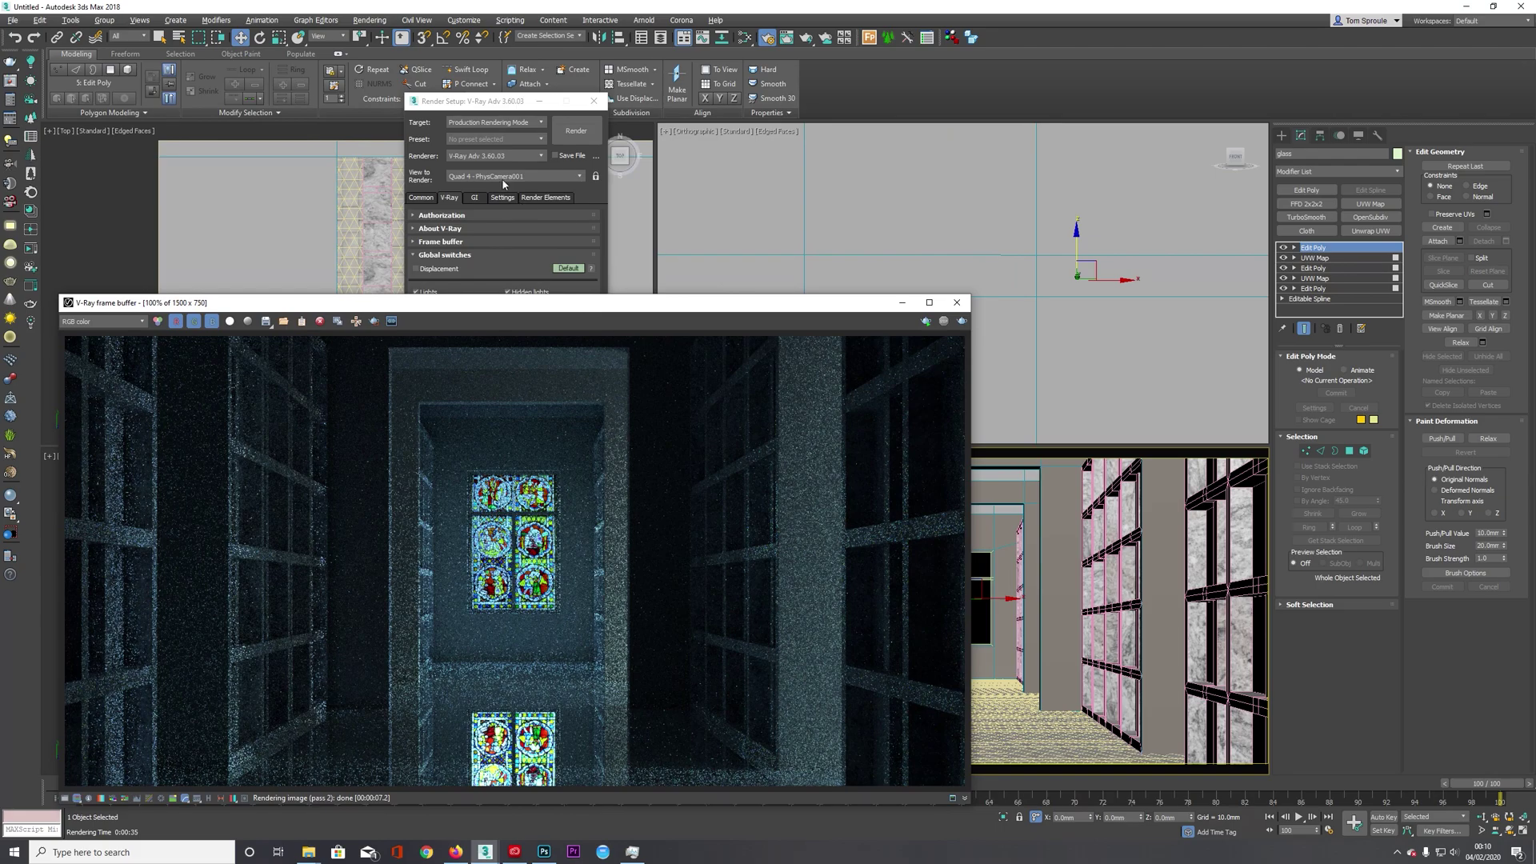
pyautogui.click(473, 204)
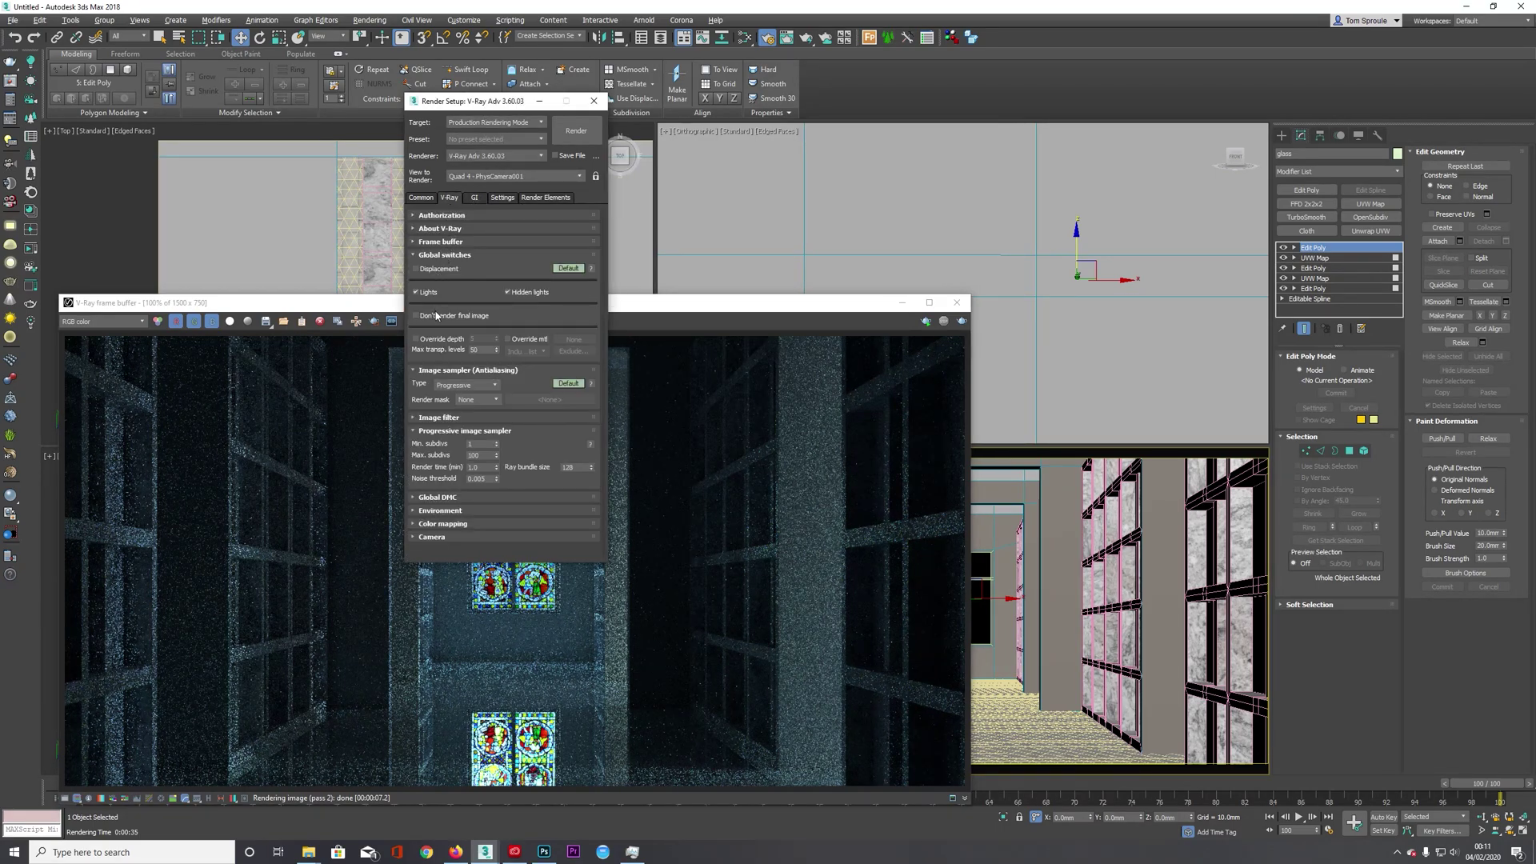
pyautogui.moveTo(705, 306); pyautogui.dragTo(792, 107)
pyautogui.click(1049, 119)
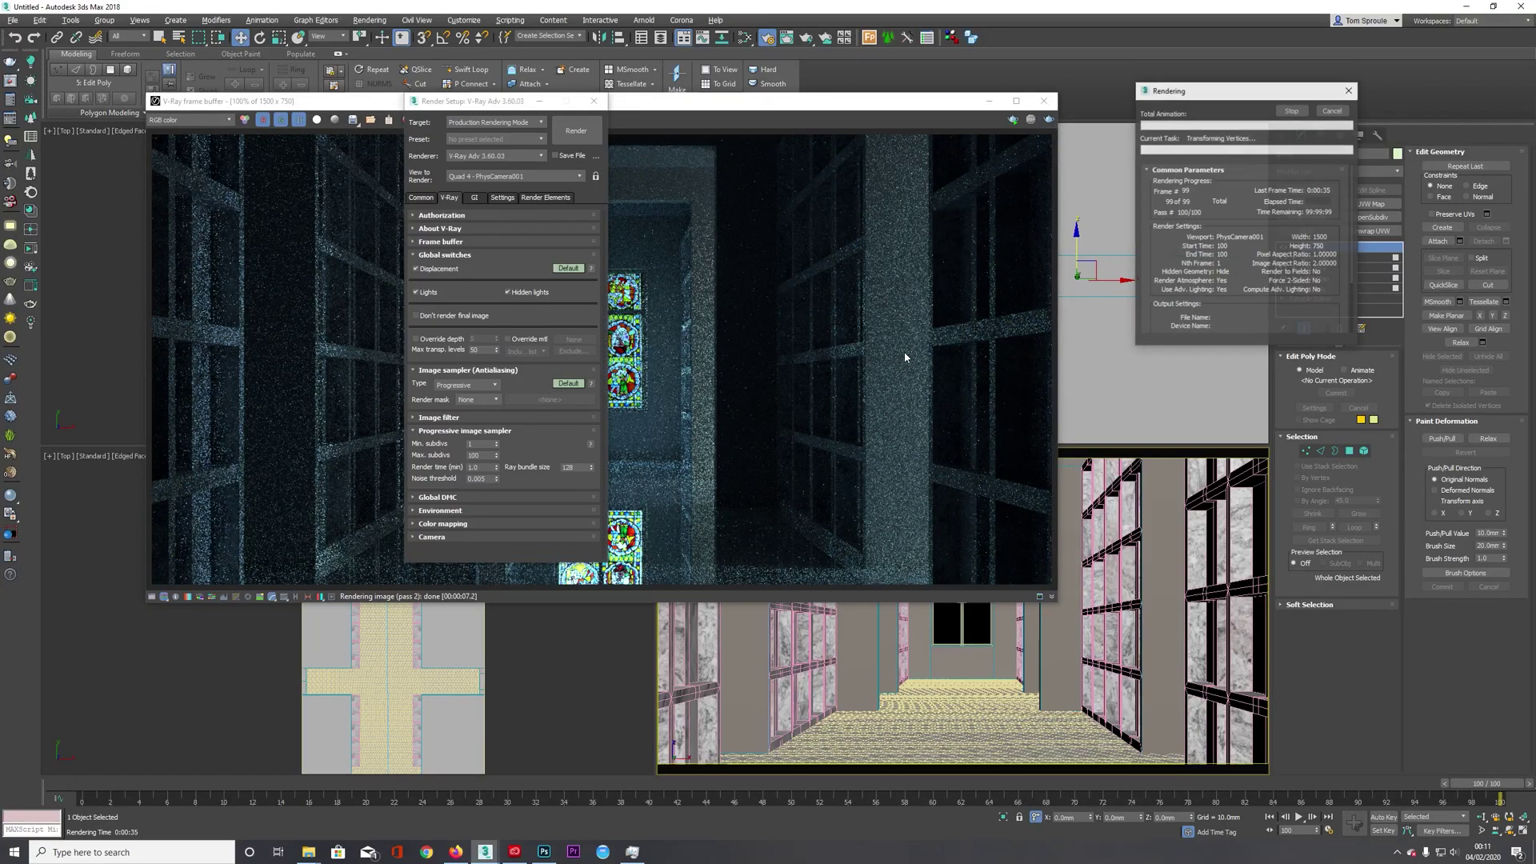
pyautogui.scroll(-2, 745, 400)
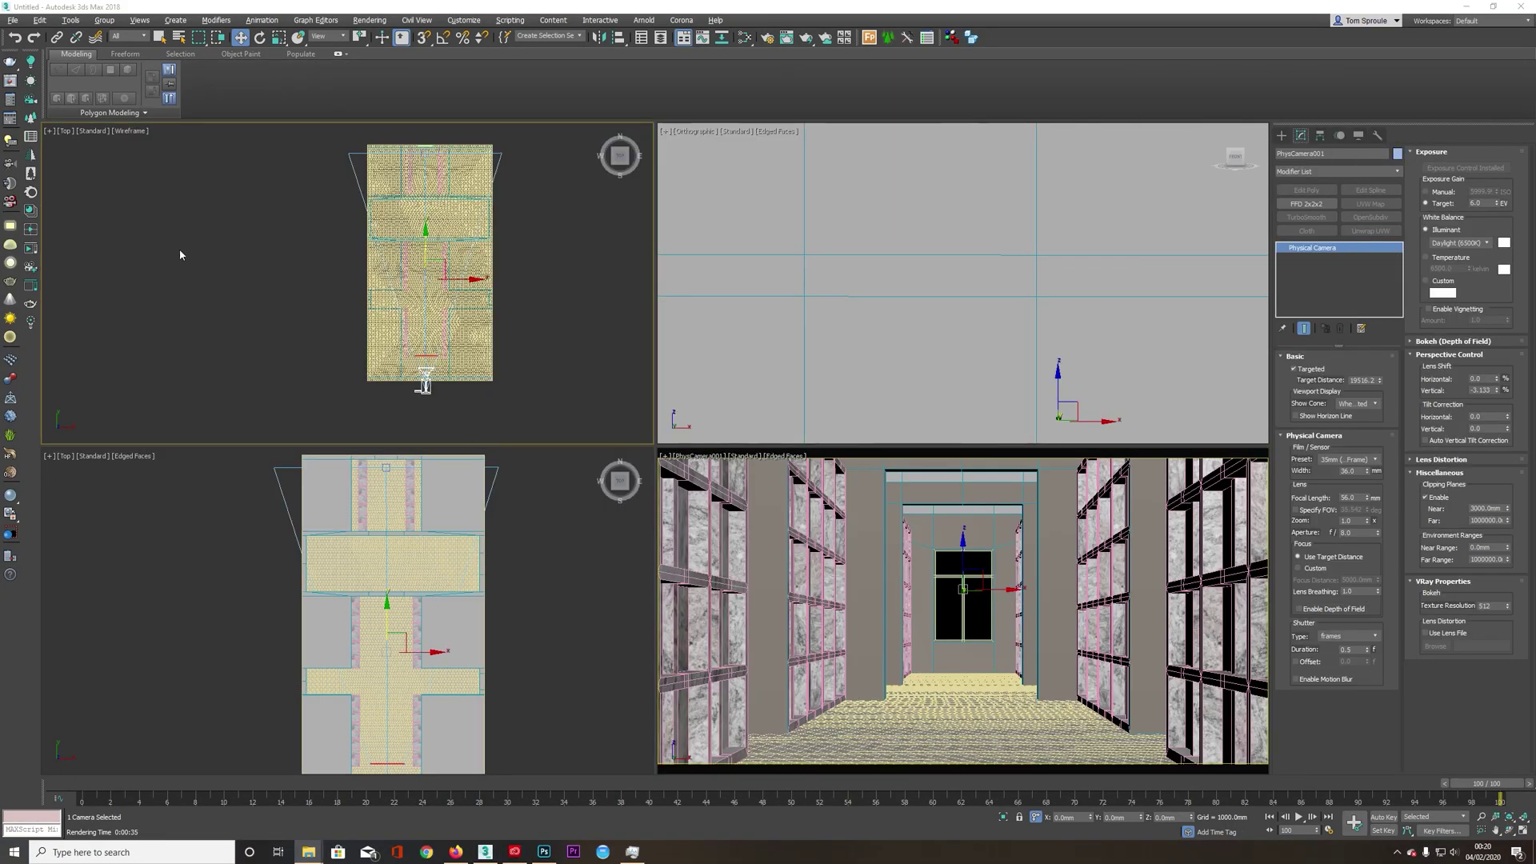
# - Open the latest corridor render and the material editor, and reposition the stained-glass bitmap node away from its Output node
pyautogui.click(11, 81)
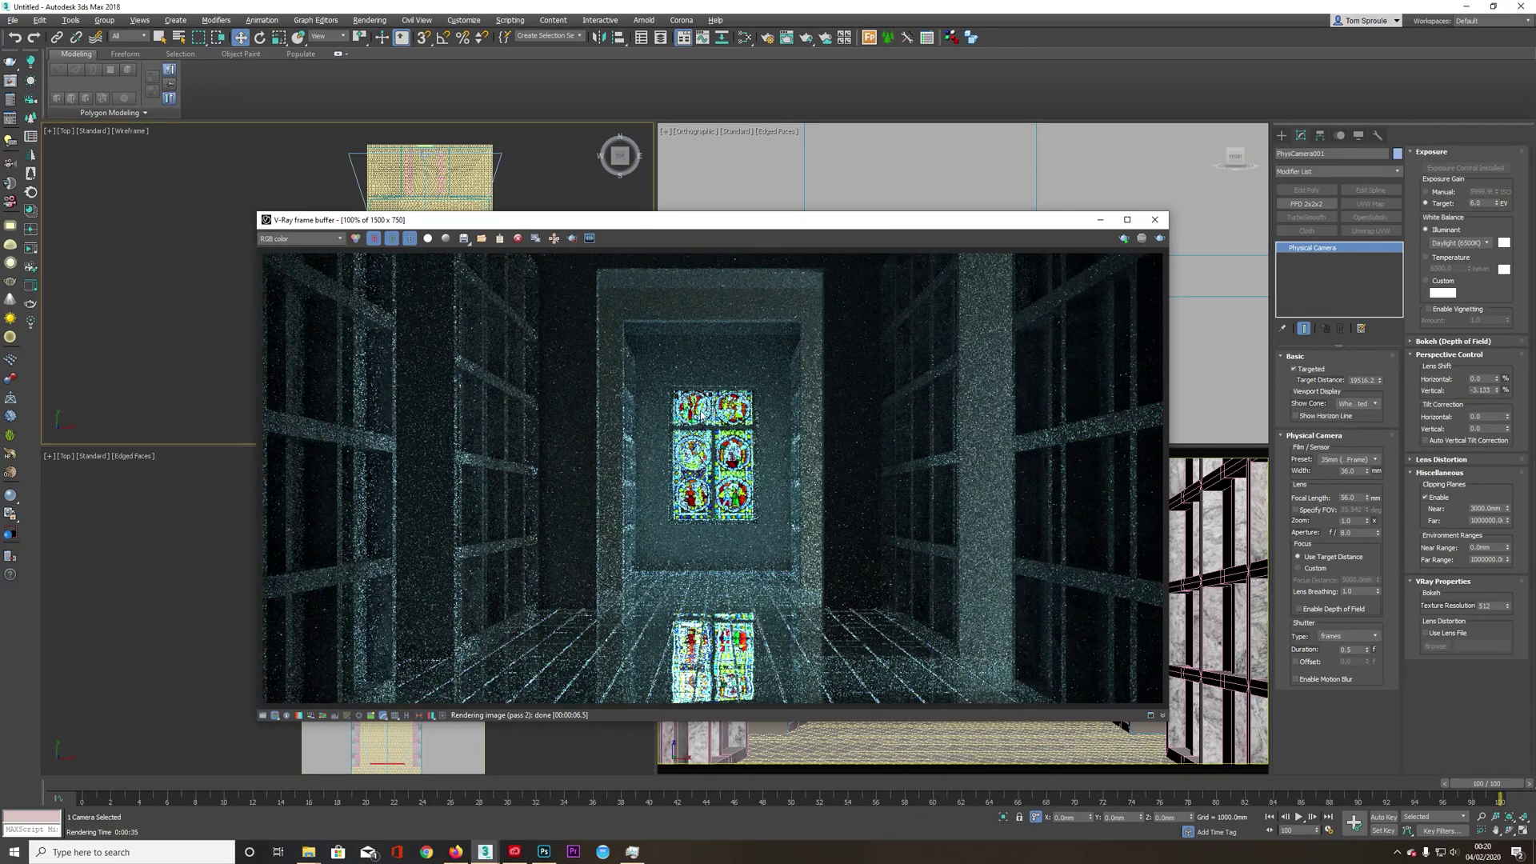
pyautogui.click(738, 39)
pyautogui.scroll(-3, 636, 452)
pyautogui.moveTo(684, 443); pyautogui.dragTo(480, 455, button='middle')
pyautogui.scroll(3, 494, 399)
pyautogui.moveTo(506, 350); pyautogui.dragTo(424, 321)
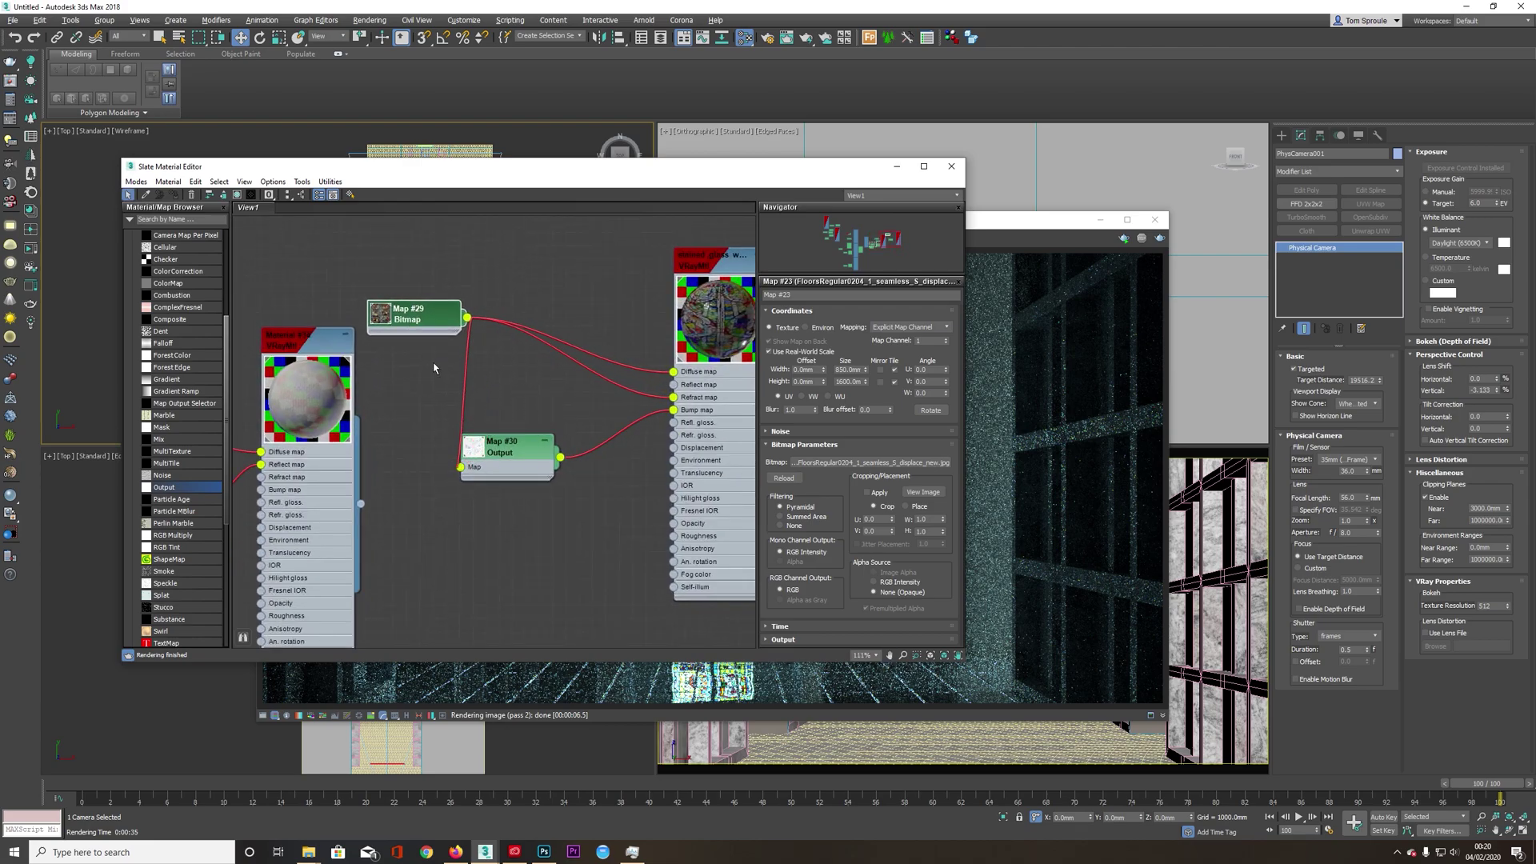
pyautogui.moveTo(435, 367); pyautogui.dragTo(676, 451, button='middle')
pyautogui.moveTo(639, 407); pyautogui.dragTo(544, 312)
pyautogui.moveTo(605, 373); pyautogui.dragTo(371, 384, button='middle')
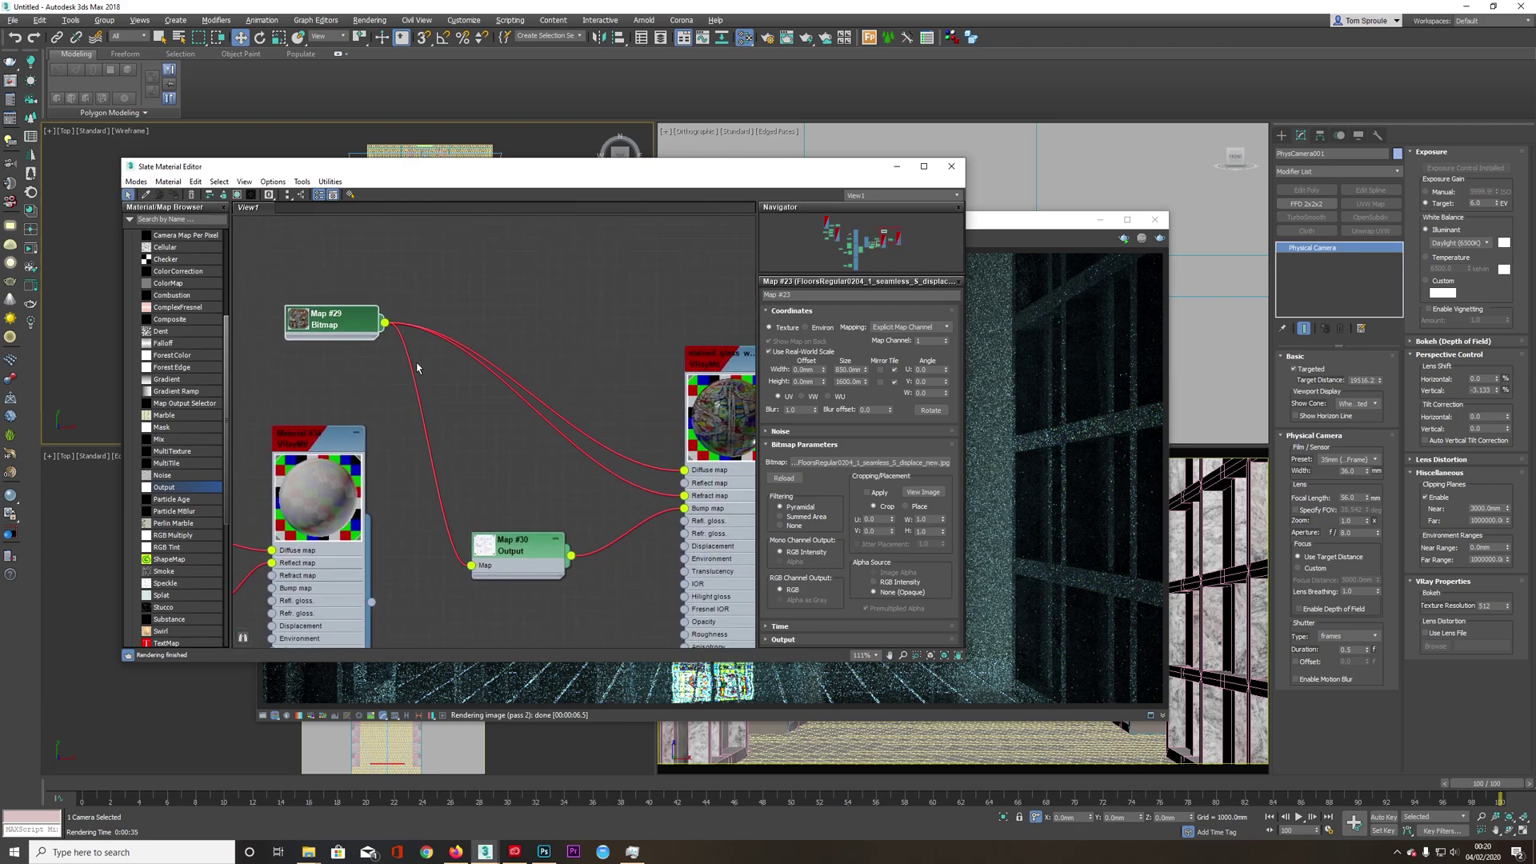
# - Insert a Color Correction map after the stained-glass bitmap, keeping the old map as a sub-map
pyautogui.rightClick(340, 325)
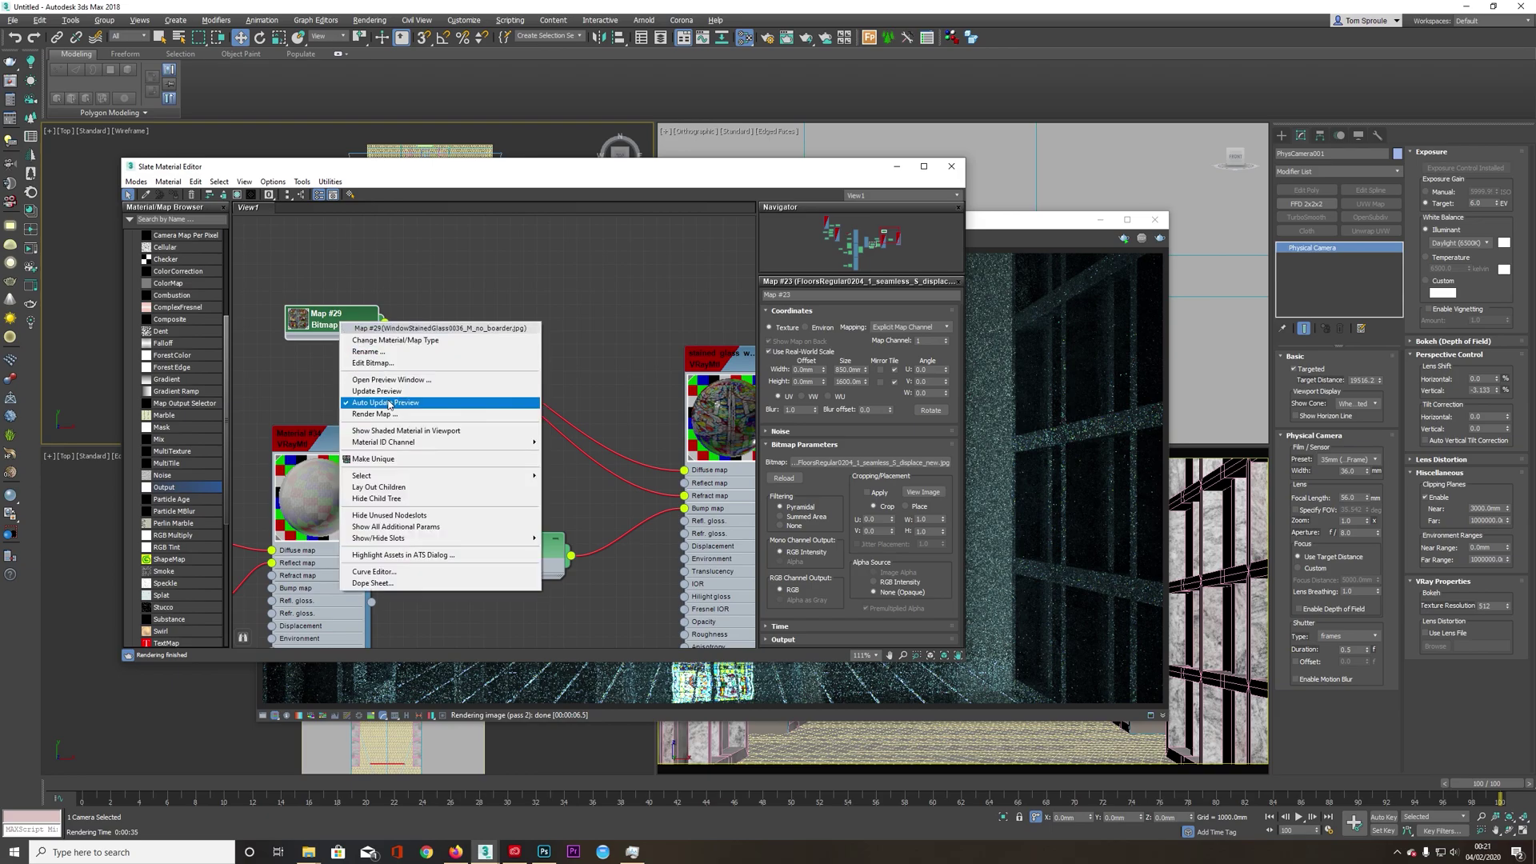
pyautogui.click(400, 340)
pyautogui.doubleClick(680, 409)
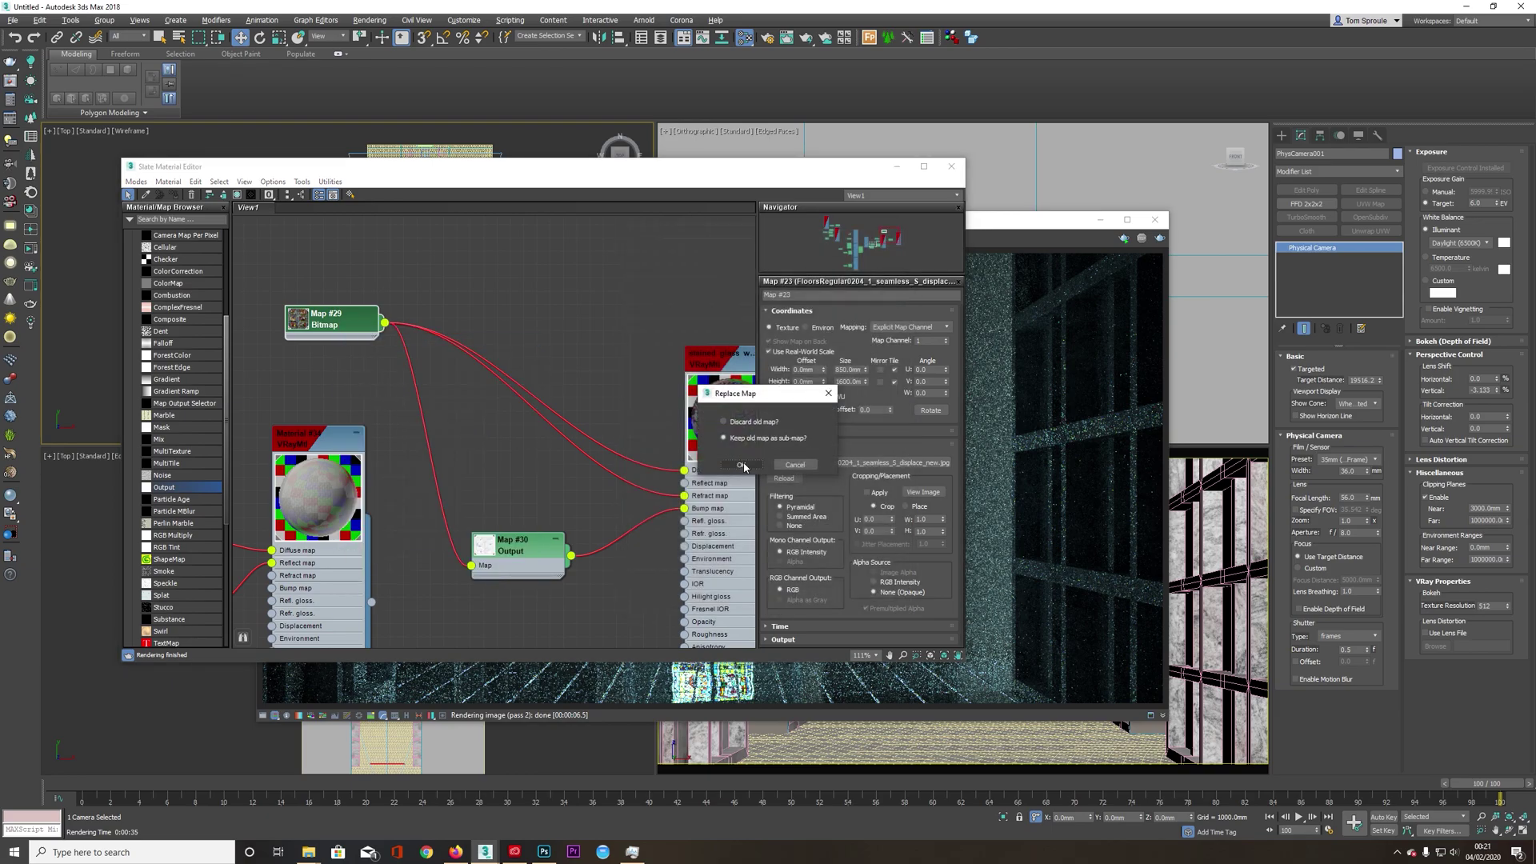
pyautogui.click(744, 464)
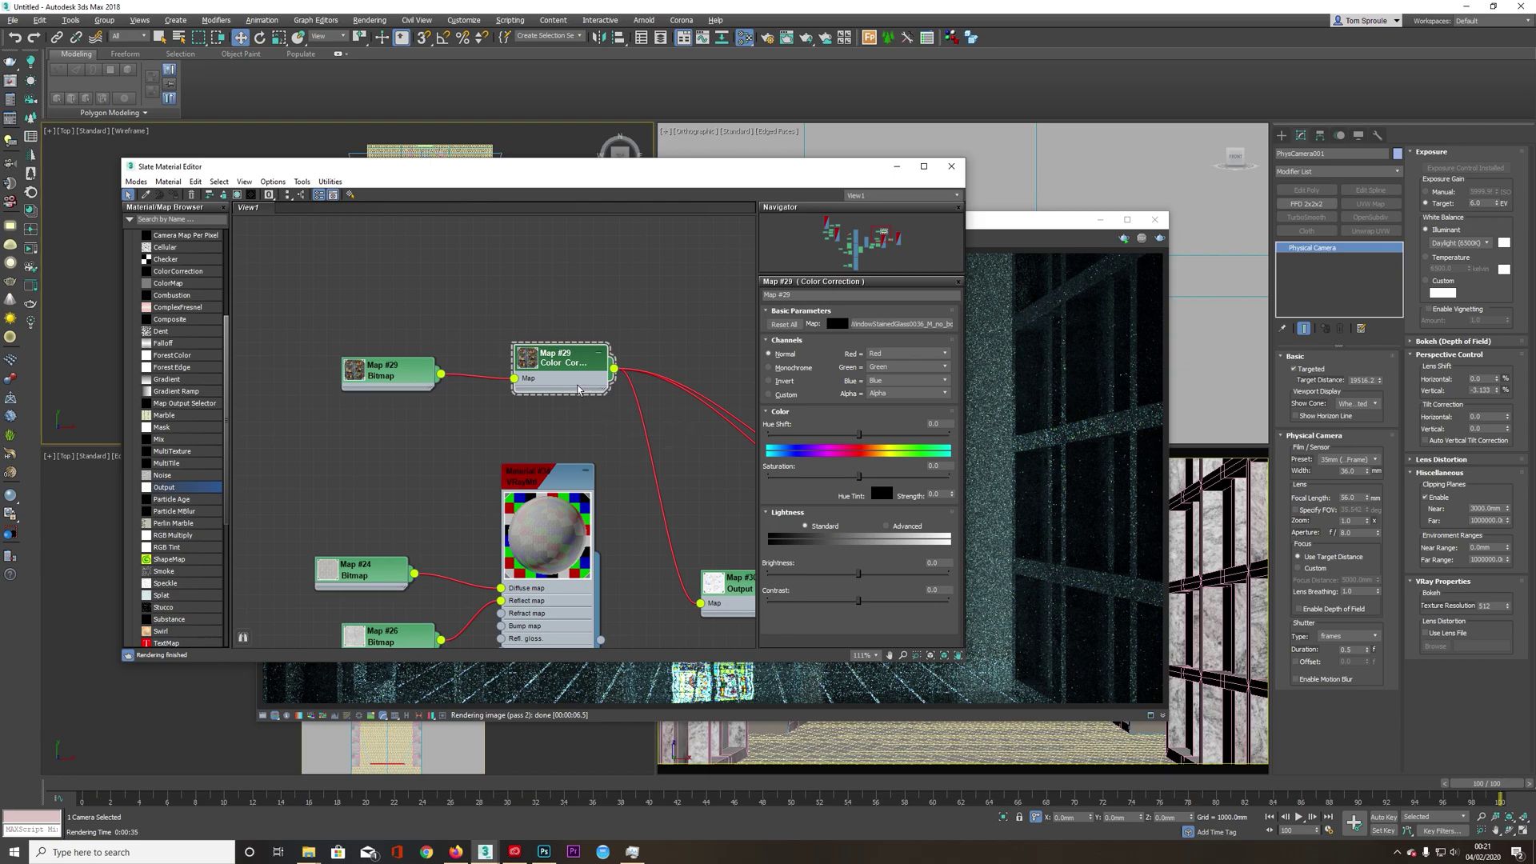
# - Lower the Color Correction saturation to about -33 and render a region around the window and its floor reflection
pyautogui.click(829, 477)
pyautogui.click(994, 228)
pyautogui.click(1159, 238)
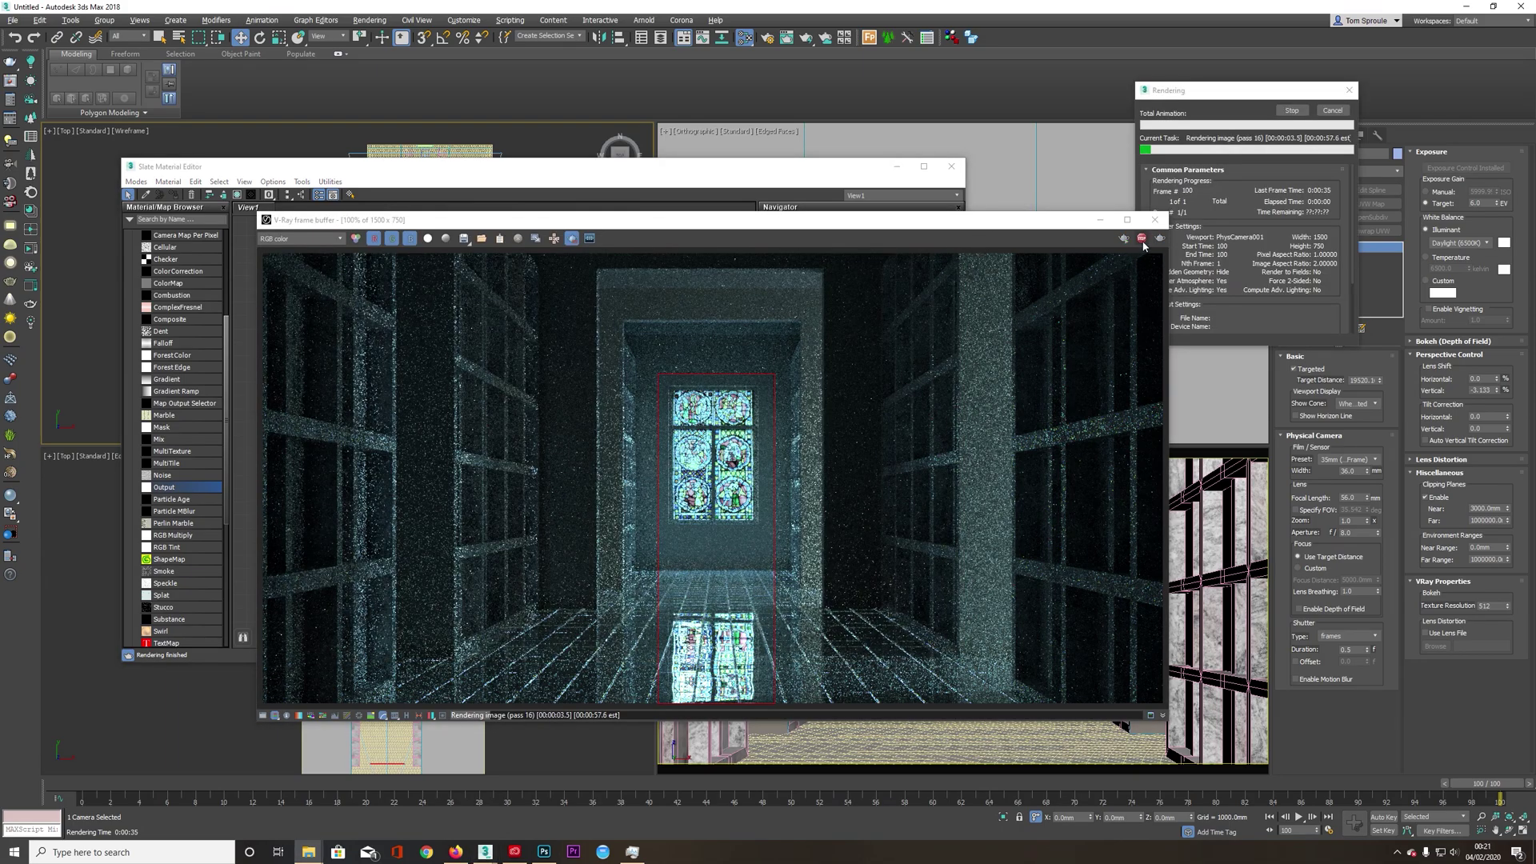
# - Raise the Color Correction saturation part of the way back toward neutral and render the window region again
pyautogui.click(691, 165)
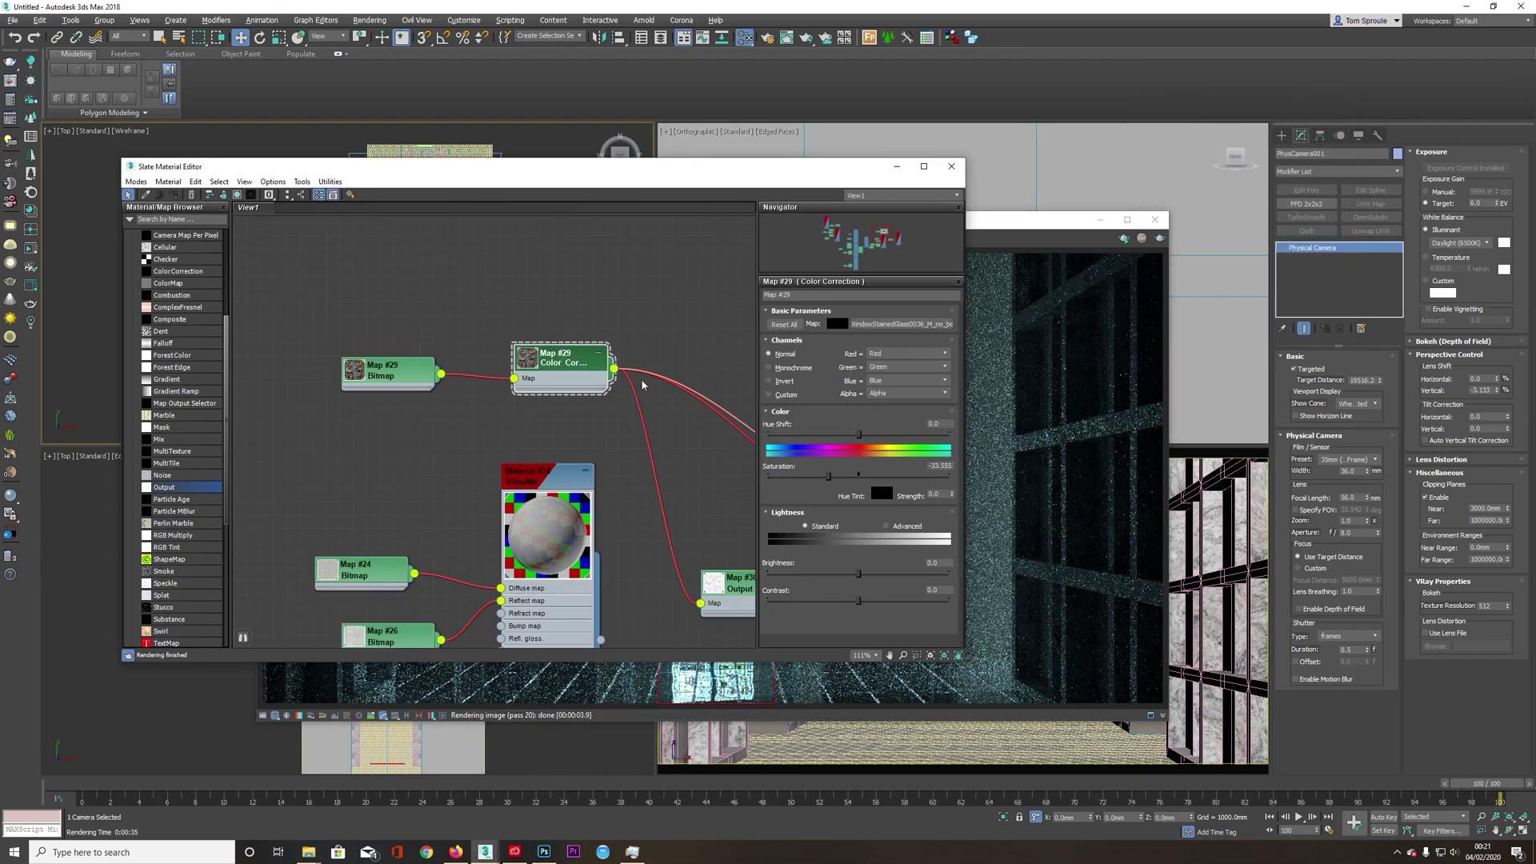
pyautogui.moveTo(828, 476); pyautogui.dragTo(847, 477)
pyautogui.moveTo(688, 168); pyautogui.dragTo(730, 377)
pyautogui.click(729, 228)
pyautogui.click(1160, 237)
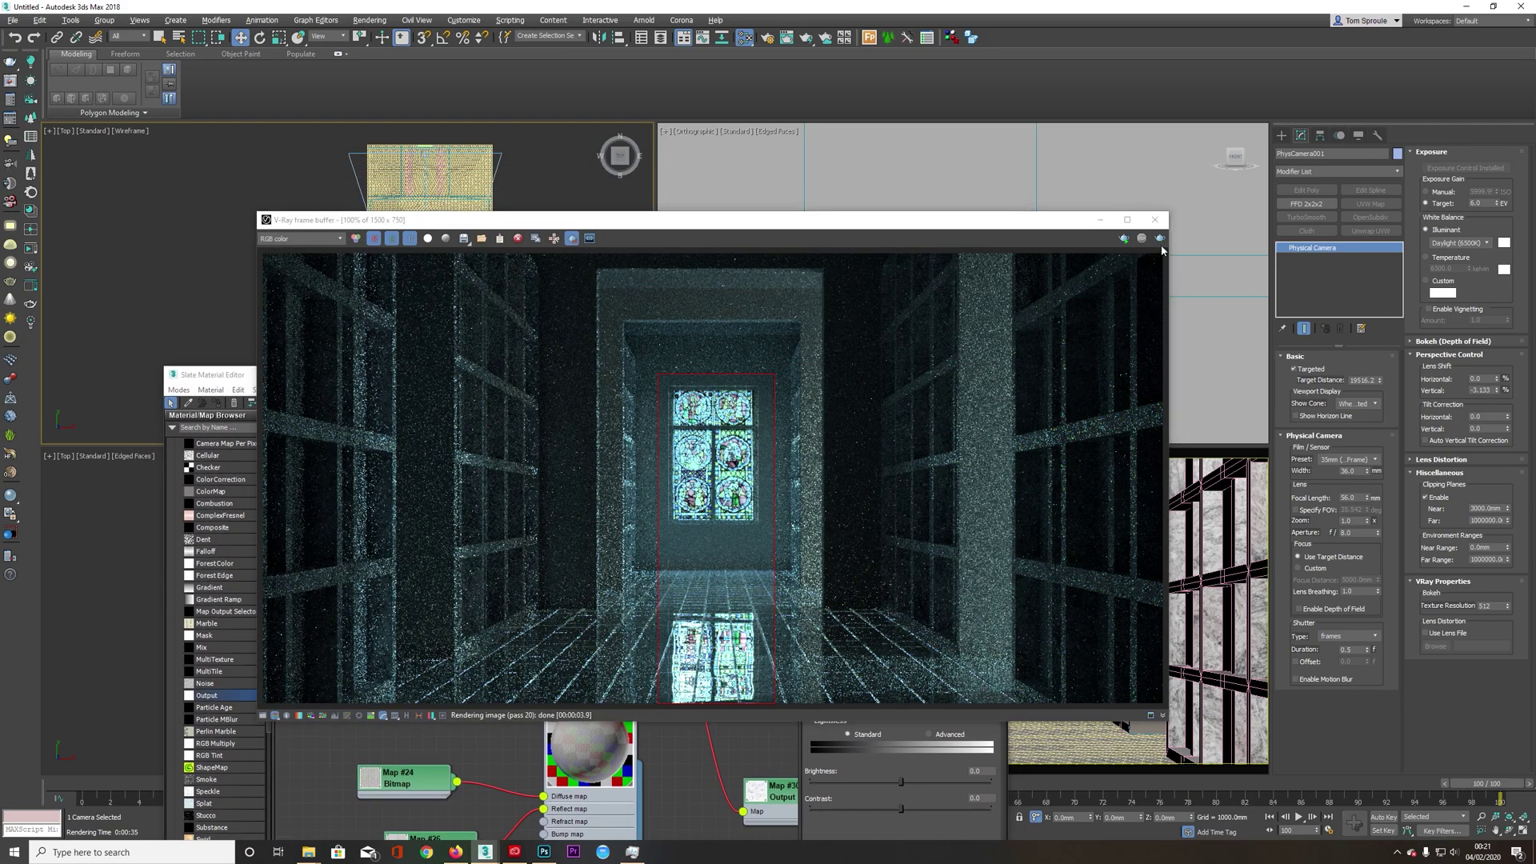